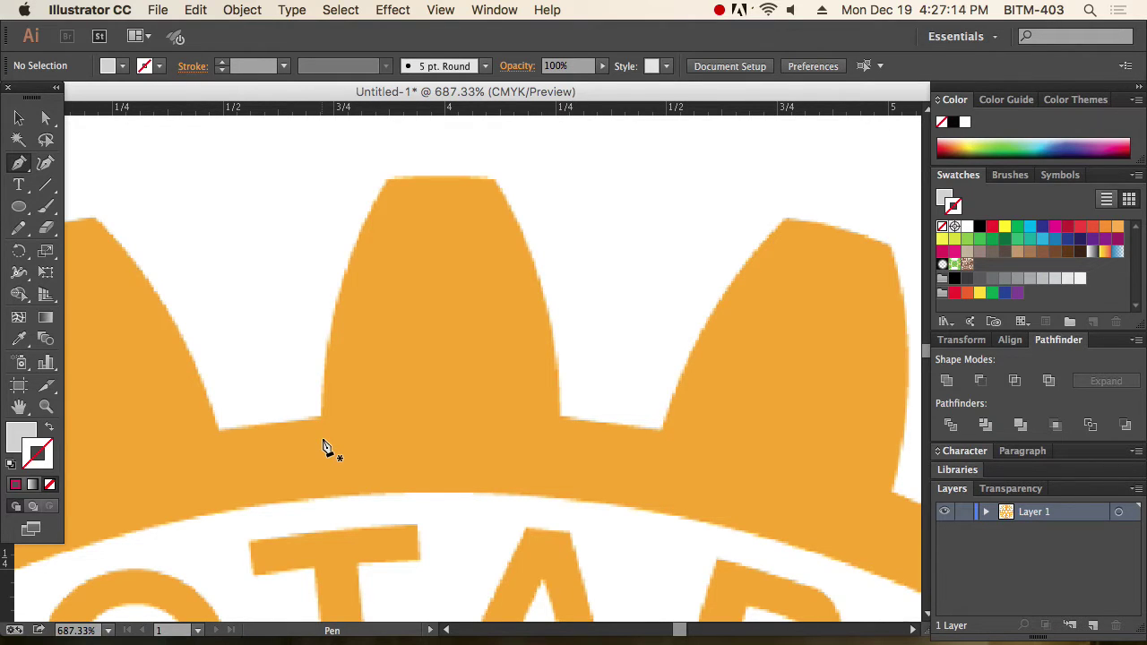
Step: Trace the left curve of the top gear tooth with the Pen tool, then swap its fill and stroke colours
left_click(321, 438)
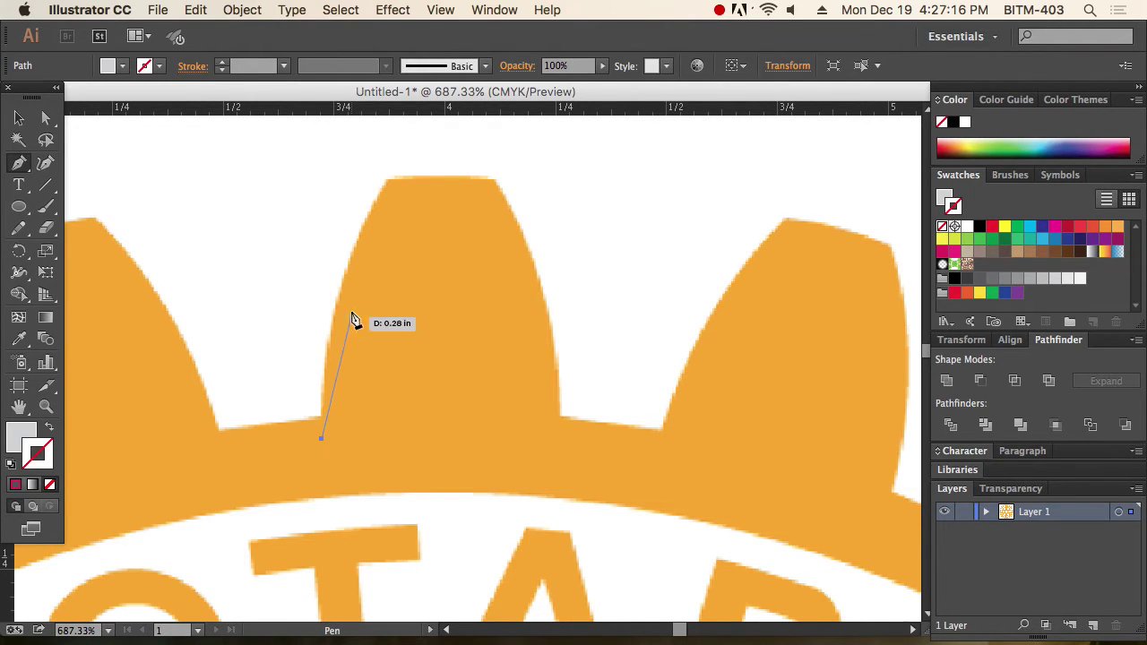
left_click_drag(388, 186, 422, 275)
key("super+z")
scroll(592, 467, "down", 10)
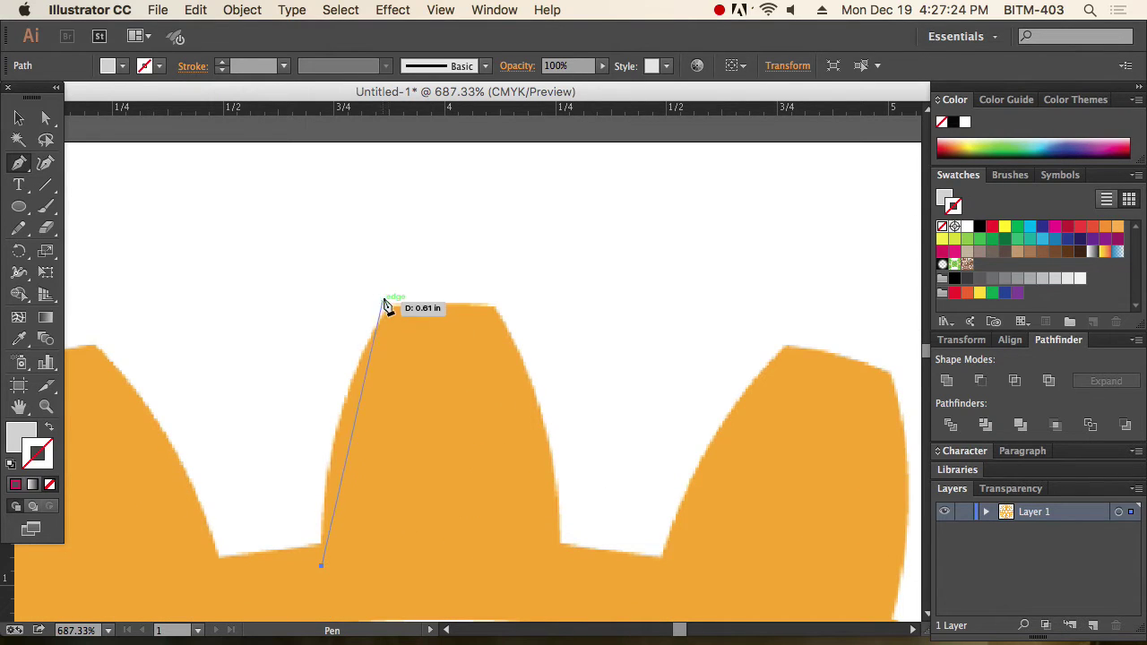
left_click_drag(388, 307, 462, 192)
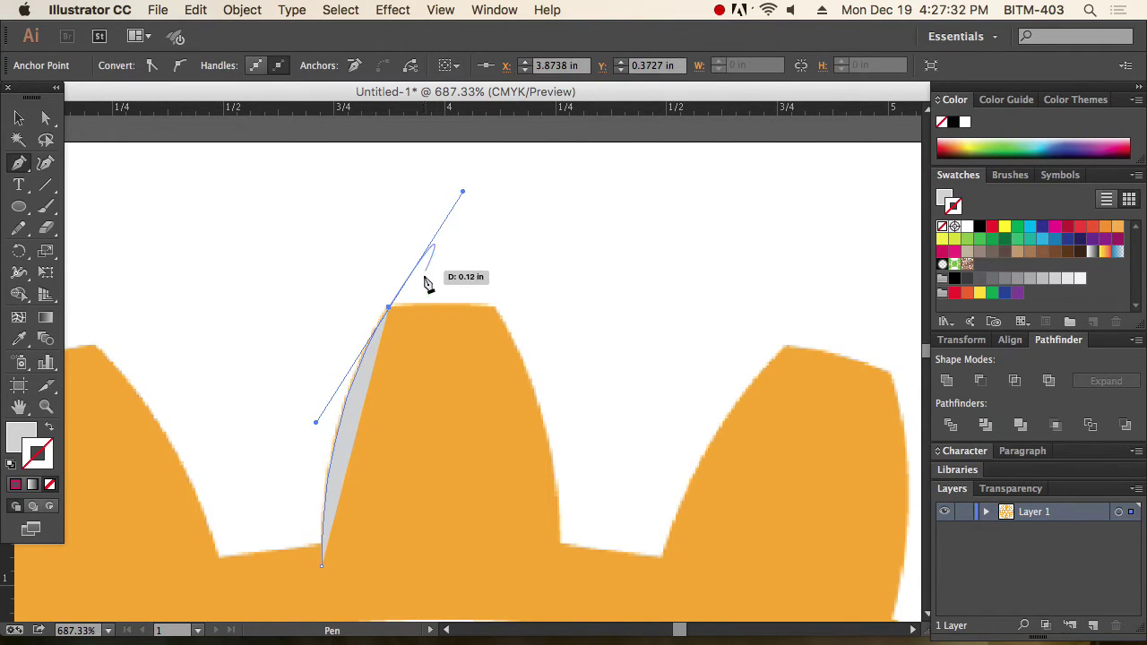
left_click(389, 311)
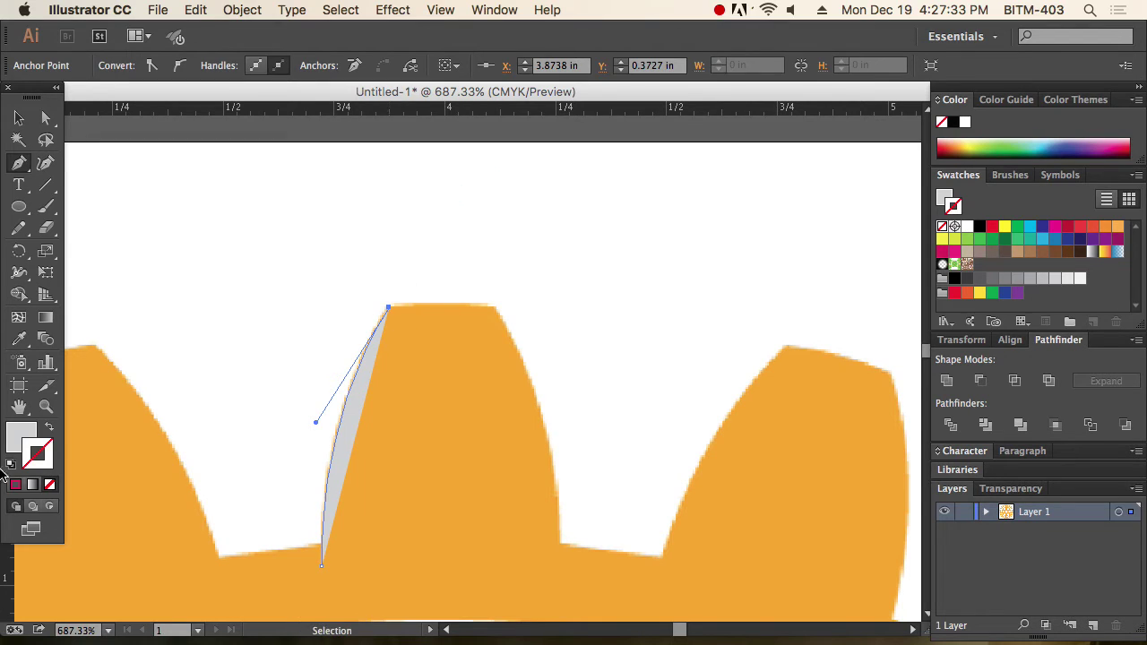
left_click(51, 429)
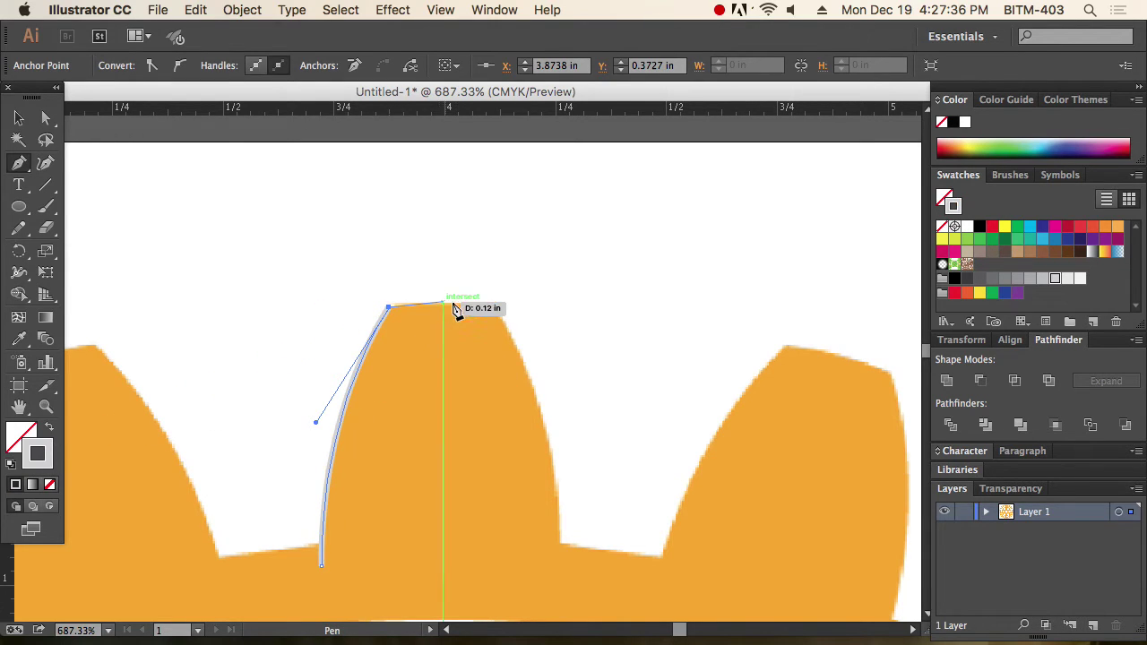
Step: Extend the path with a curved segment along the tooth's top edge to its middle and select the finished half outline
key("super+space")
left_click_drag(282, 263, 740, 493)
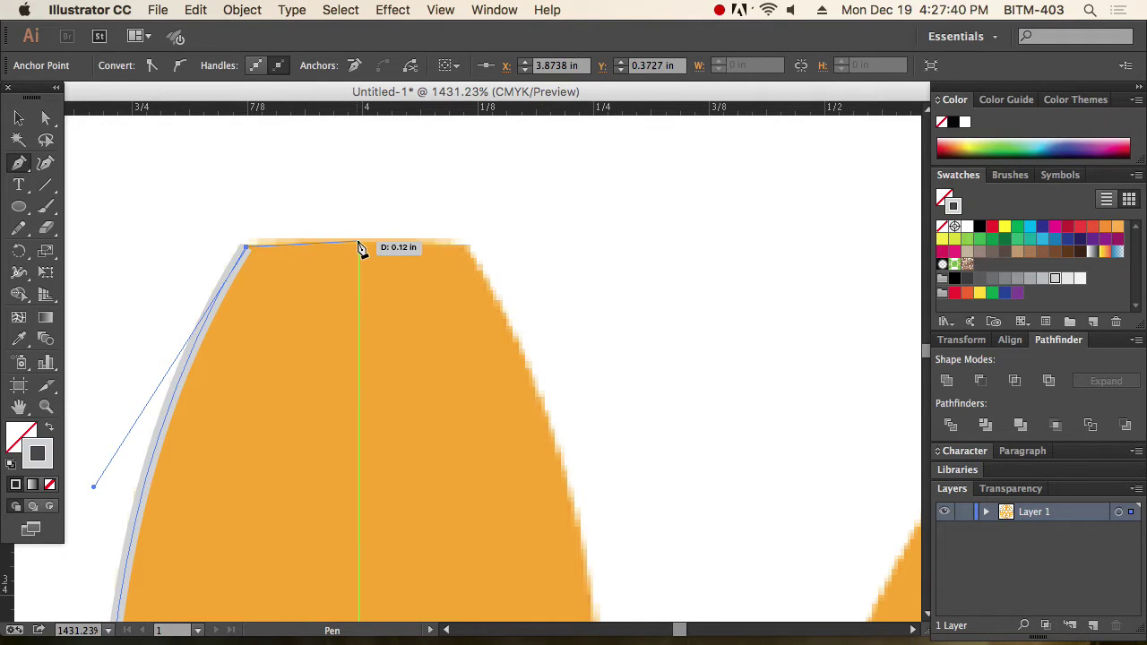
left_click_drag(359, 243, 409, 248)
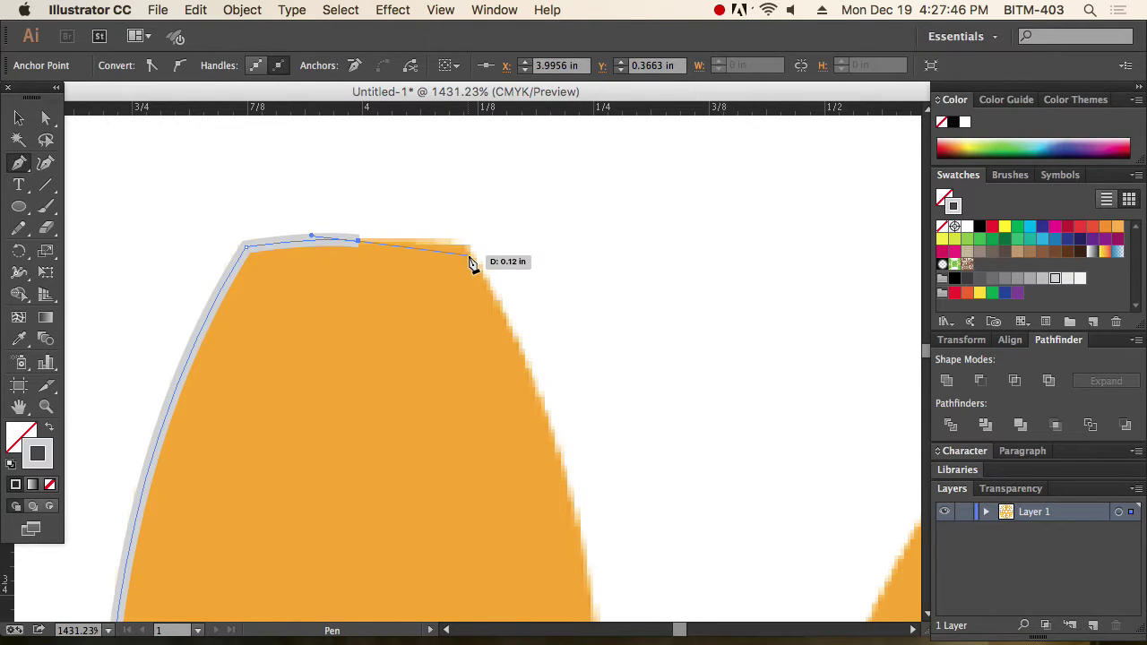
key("v")
left_click(184, 140)
left_click_drag(365, 197, 314, 255)
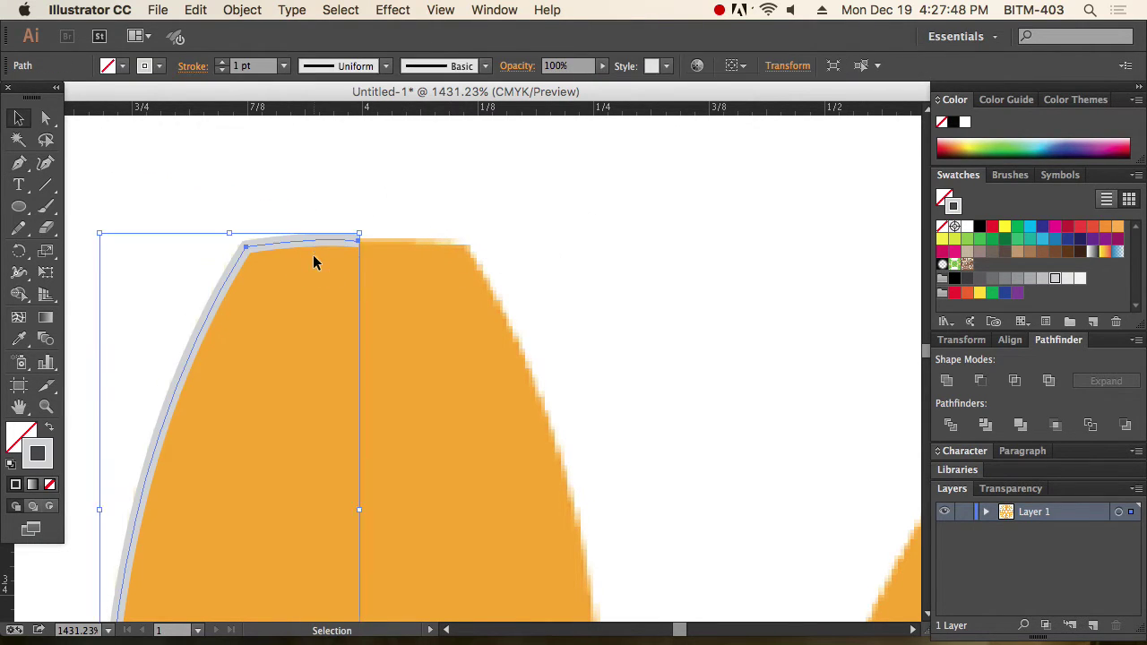
Step: Reflect a copy of the half outline across a vertical axis through its end anchor at the tooth's top centre
left_click(440, 305, "alt+super")
left_click(440, 305, "alt+super")
left_click(440, 305, "alt+super")
left_click_drag(495, 415, 432, 196)
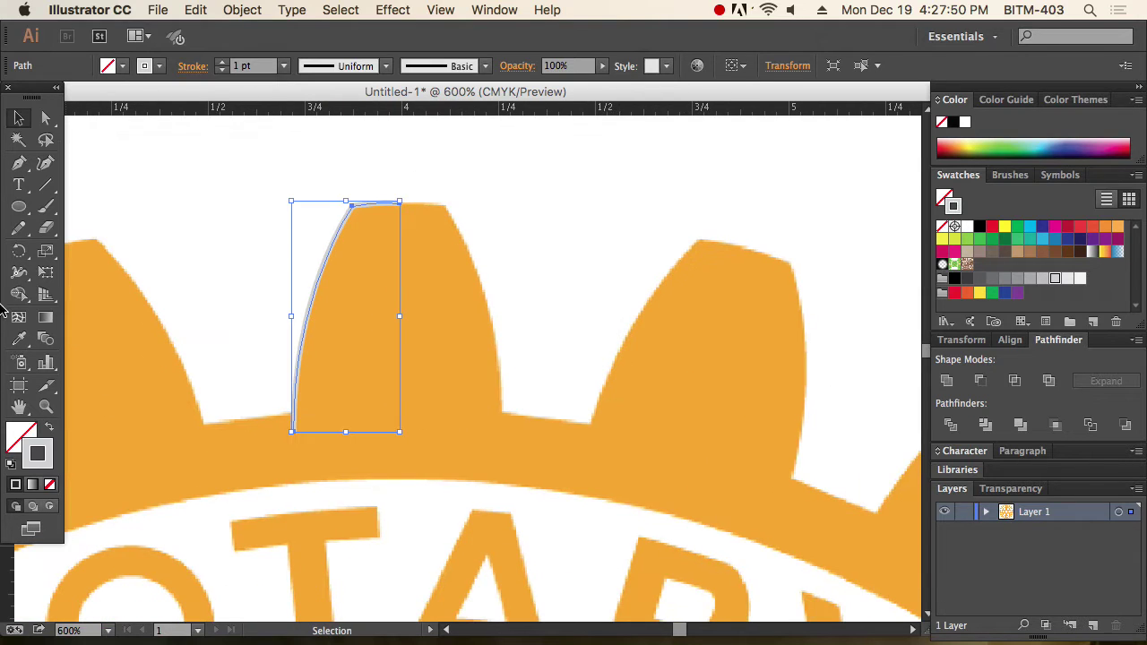
left_click_drag(22, 253, 98, 274)
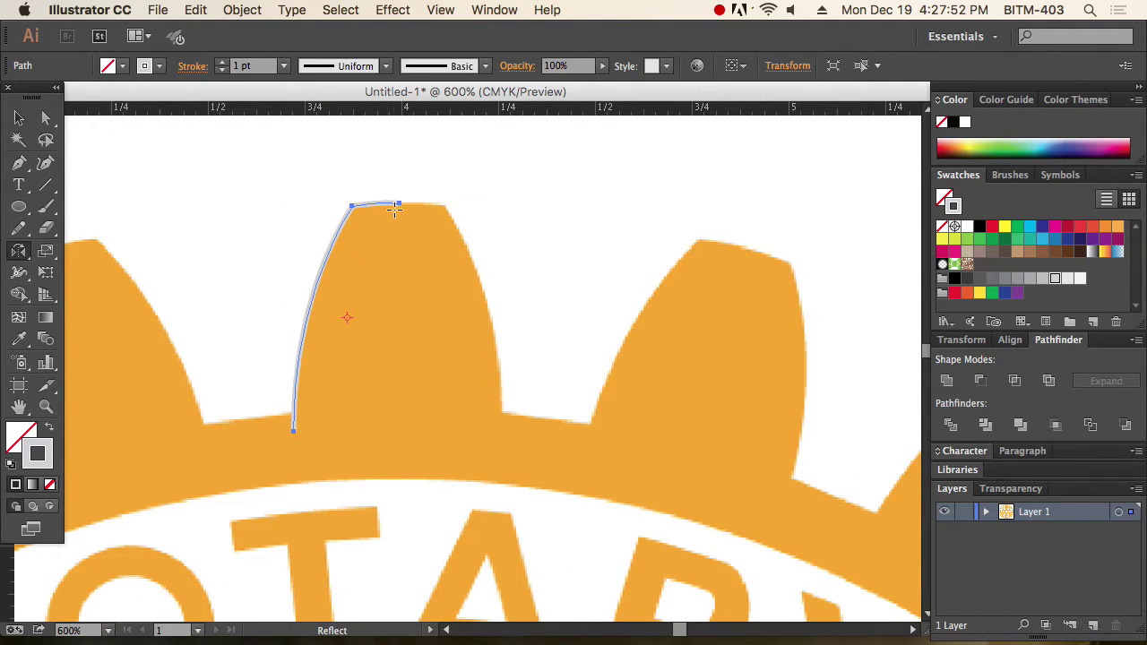
left_click(399, 204)
left_click_drag(403, 441, 398, 438)
Step: Average the overlapping end anchors at the tooth's top centre on both axes and join them
left_click(46, 119)
left_click(410, 186)
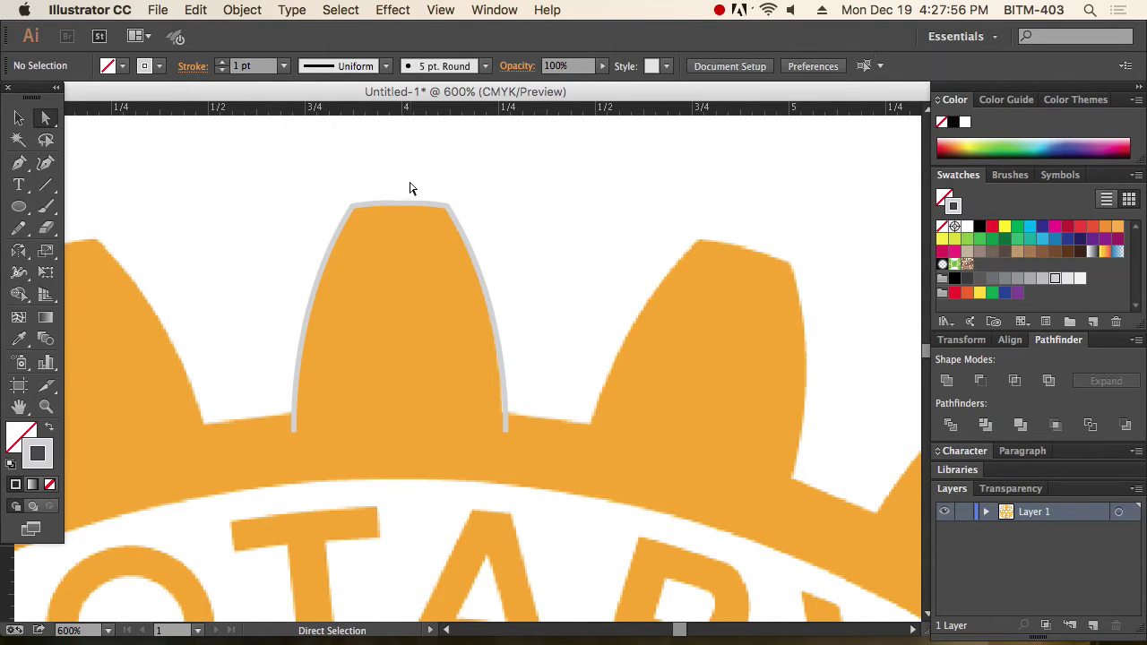
left_click_drag(320, 147, 507, 297)
left_click_drag(385, 264, 454, 363)
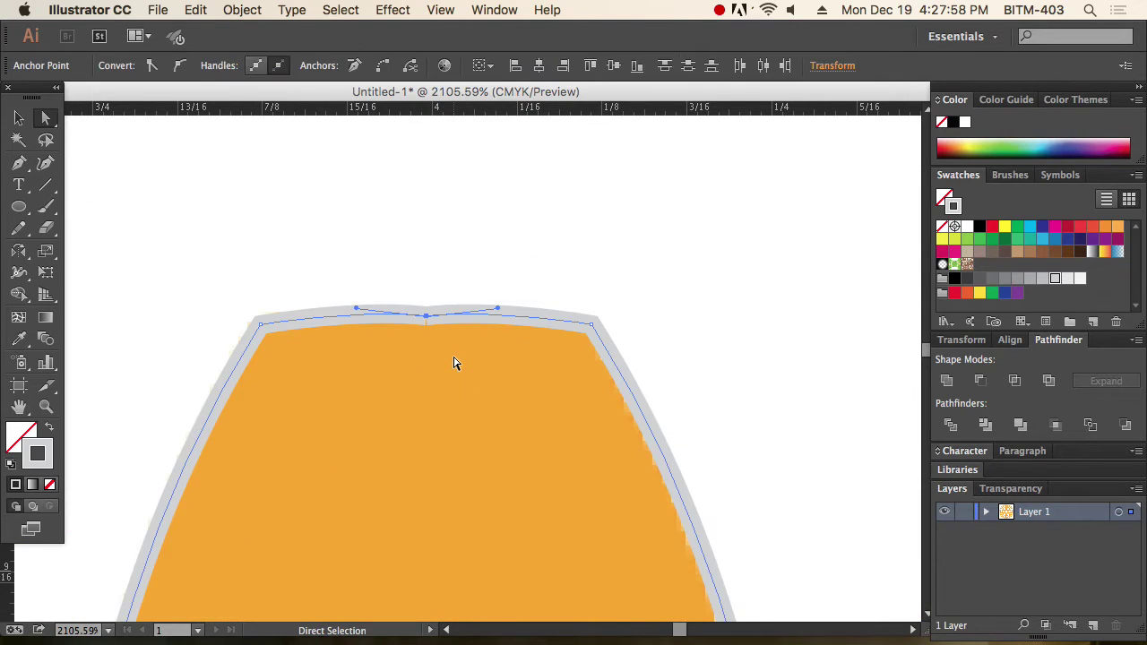
key("super+alt+j")
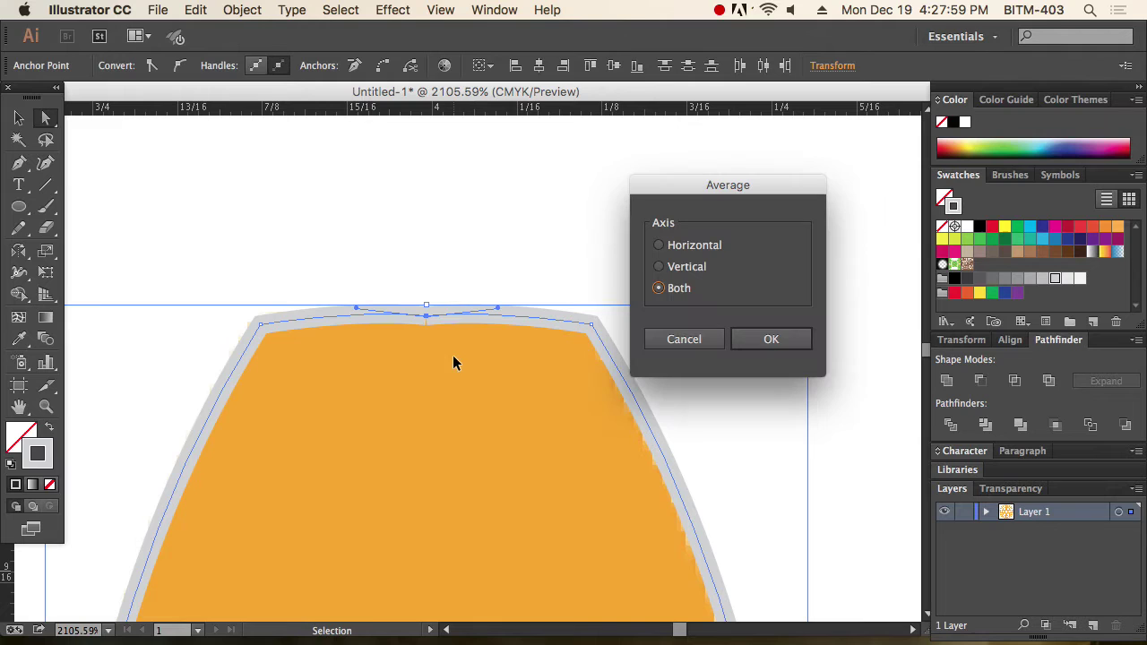
left_click(776, 344)
key("super")
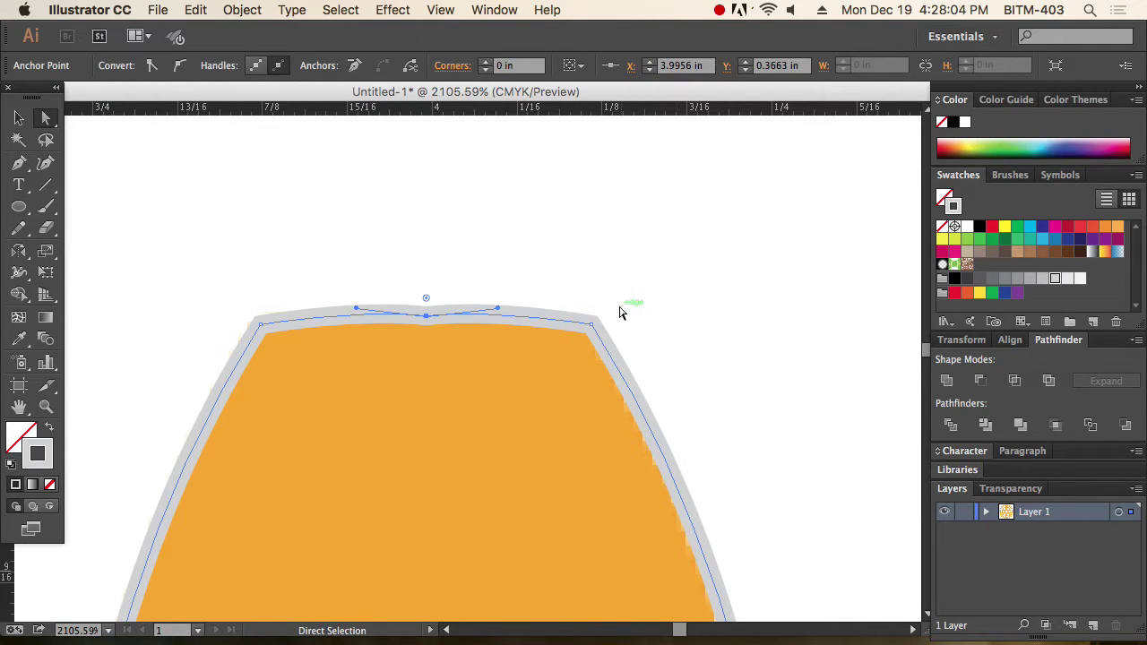
Step: Try to round the joined corner at the tooth's top centre to 0.02 in
mouse_move(427, 302)
left_mouse_down()
mouse_move(438, 210)
mouse_move(441, 286)
left_mouse_up()
left_click(482, 258)
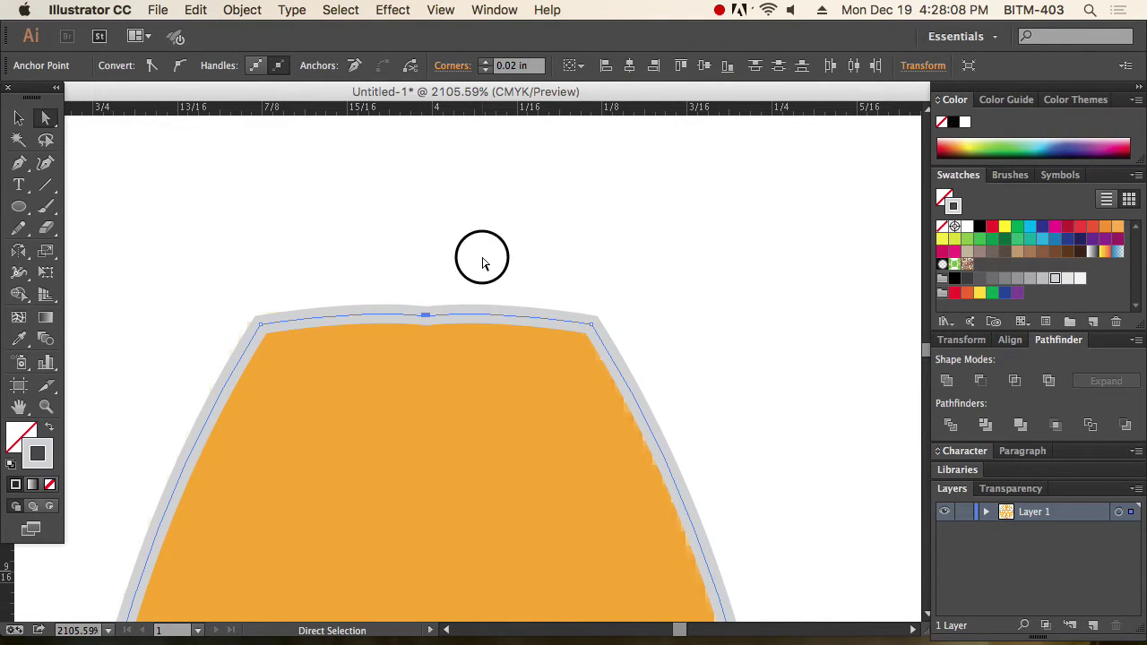
key("super+space")
left_click_drag(379, 260, 518, 394)
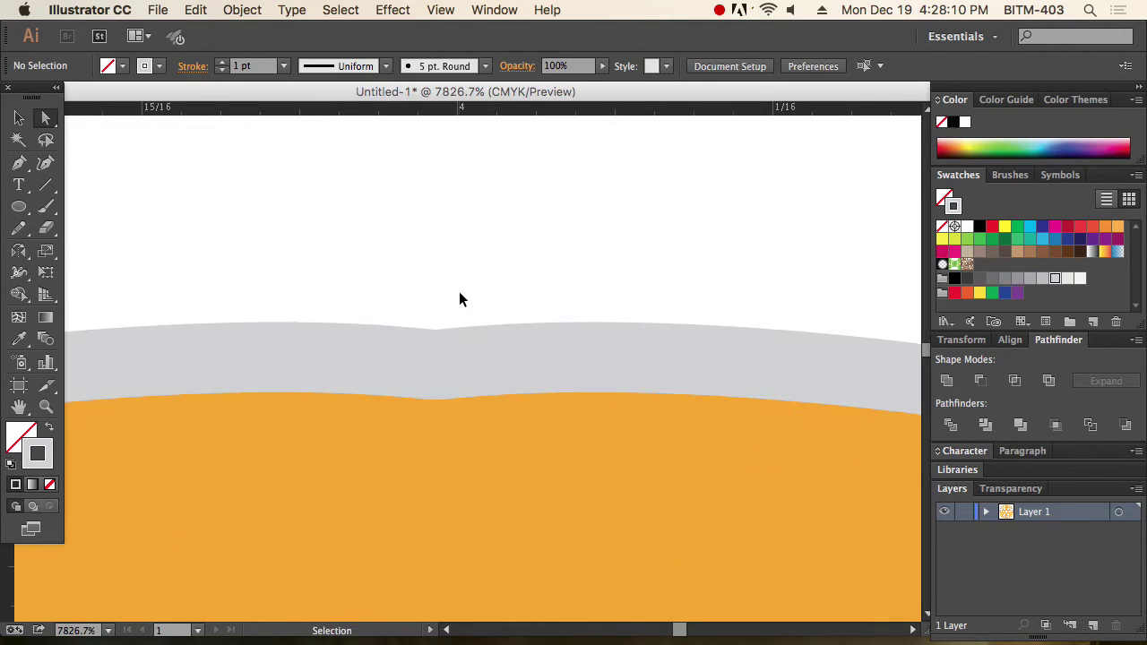
Step: Move the joined anchor at the tooth's top centre straight up to Y about 0.3591 in
left_click(445, 373)
left_click_drag(402, 337, 502, 412)
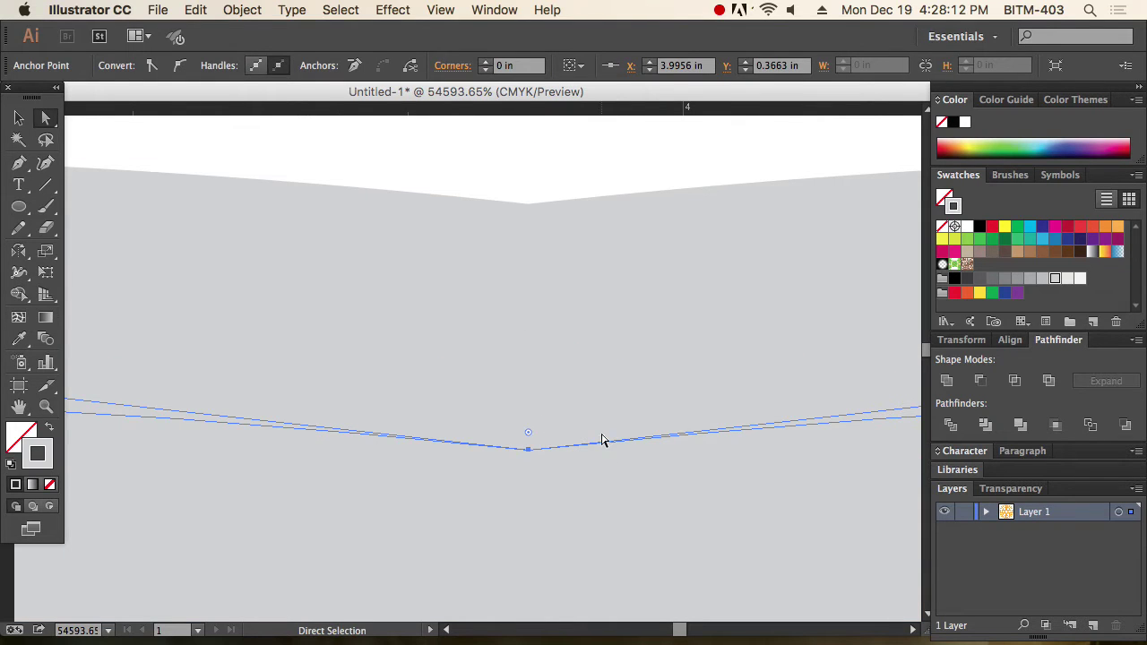
left_click_drag(528, 453, 528, 199)
left_click(505, 367, "alt+super")
left_click(504, 367, "alt+super")
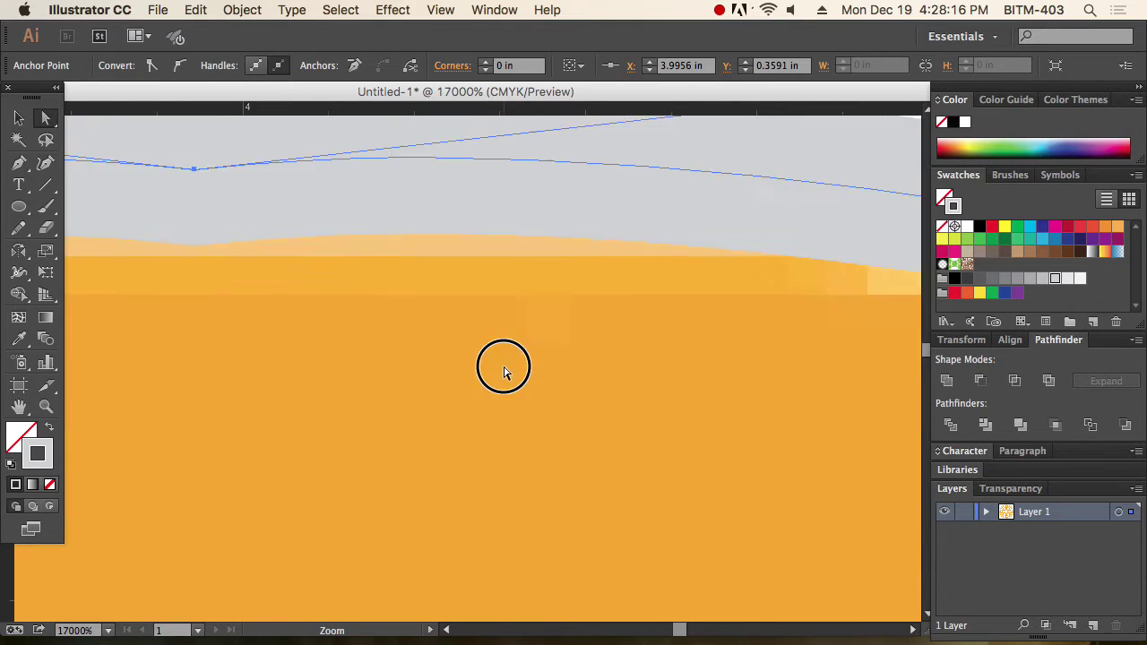
left_click(505, 367, "alt+super")
left_click(490, 371, "alt+super")
left_click(463, 377, "alt+super")
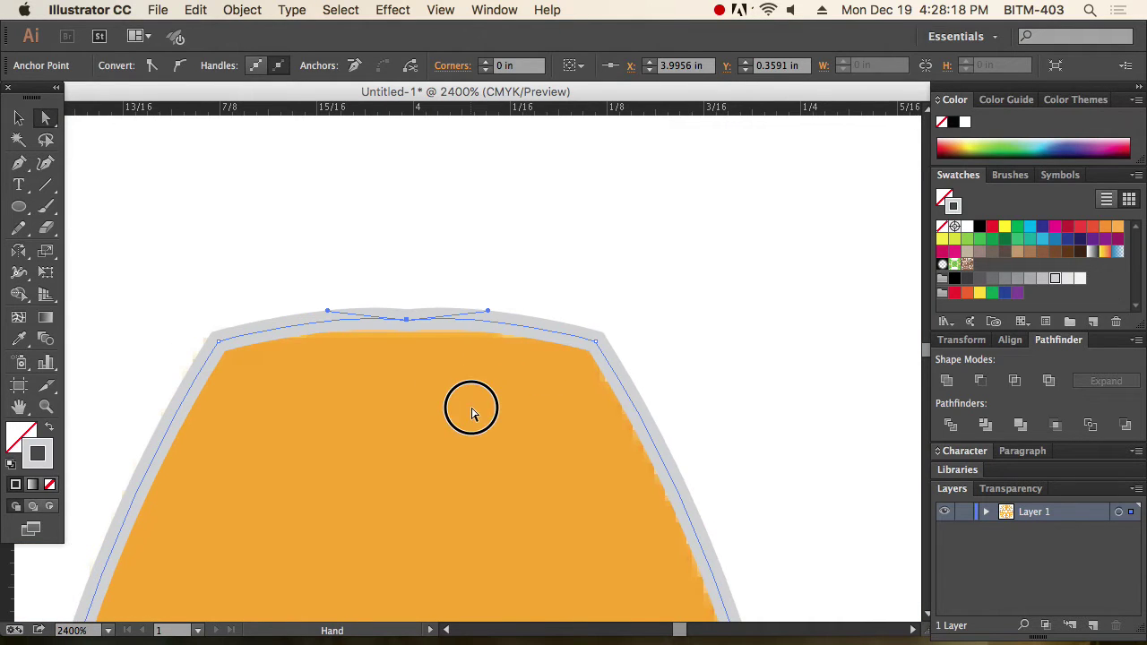
Step: Level the direction handles of the top centre anchor and nudge the anchor to smooth the tooth's top edge
left_click_drag(489, 315, 491, 319)
left_click_drag(330, 315, 322, 320)
left_click_drag(492, 320, 496, 320)
left_click(406, 323)
left_click_drag(407, 324, 407, 329)
left_click(666, 289)
left_click(499, 431, "alt+super")
left_click(499, 430, "alt+super")
left_click(499, 430, "alt+super")
left_click(499, 430, "alt+super")
left_click(500, 431, "alt+super")
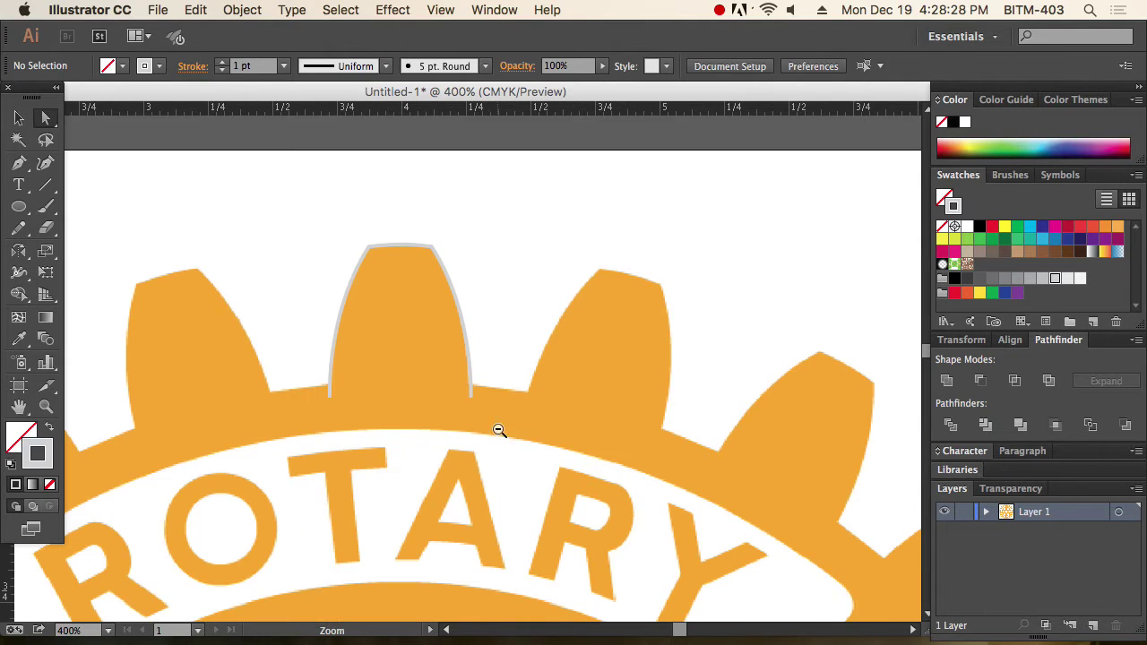
left_click_drag(239, 185, 625, 499)
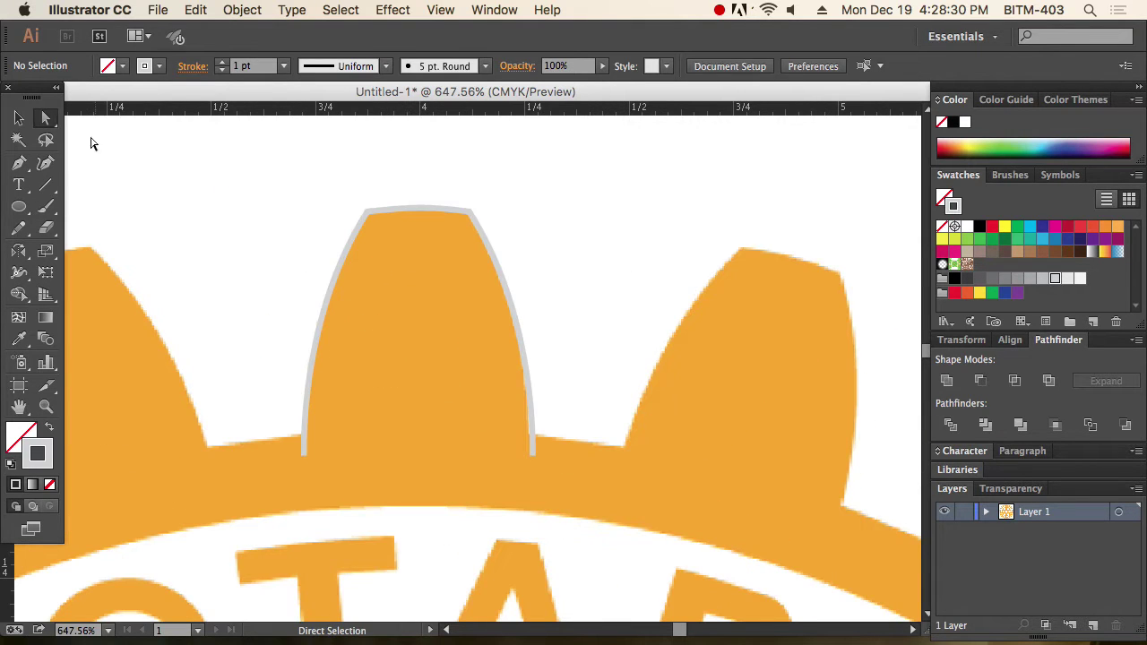
Step: Draw a circle from the centre of the wheel's hub hole out to its edge and remove its stroke
left_click(15, 121)
key("super+minus")
key("super+minus")
key("super+minus")
key("super+minus")
key("super+minus")
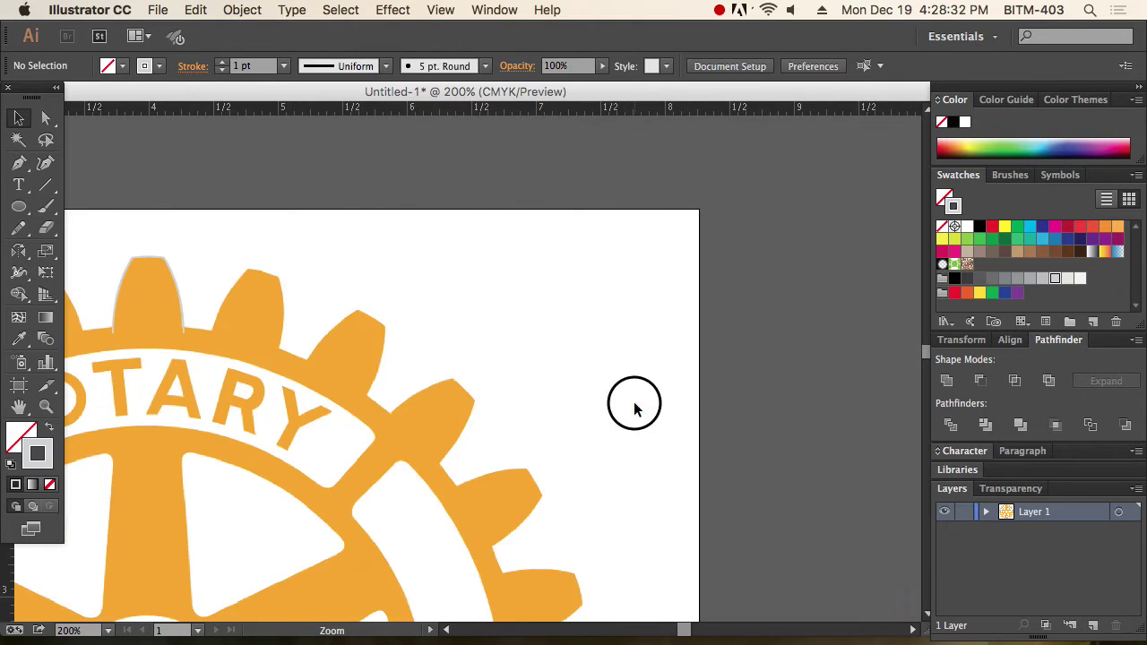
left_click_drag(434, 389, 554, 262)
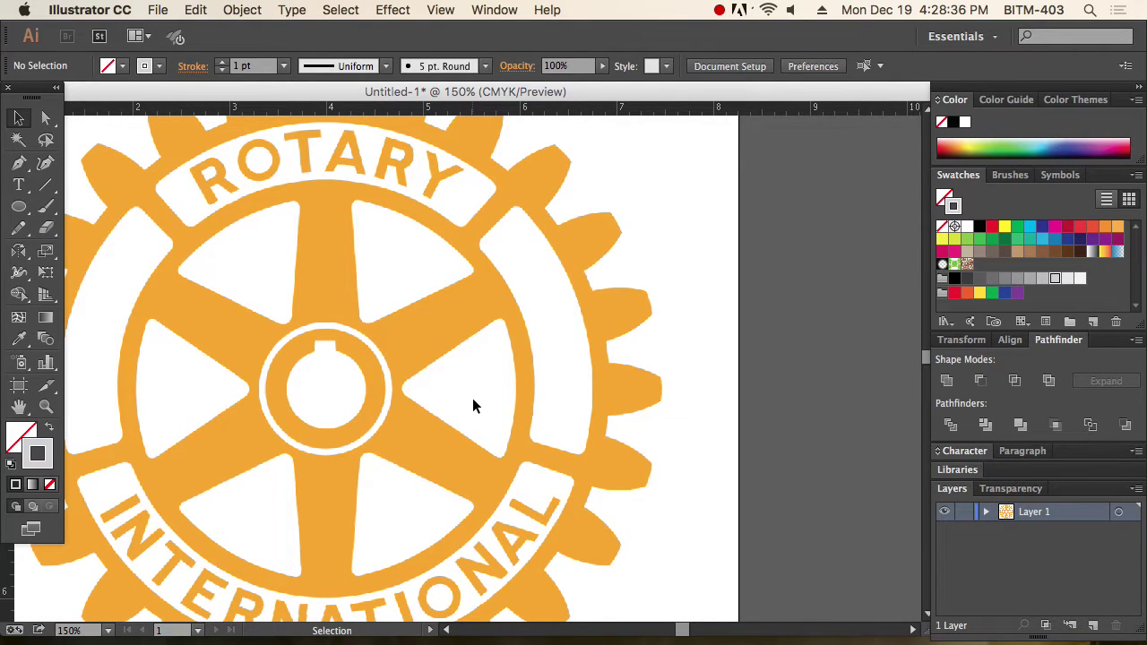
left_click_drag(225, 335, 474, 461)
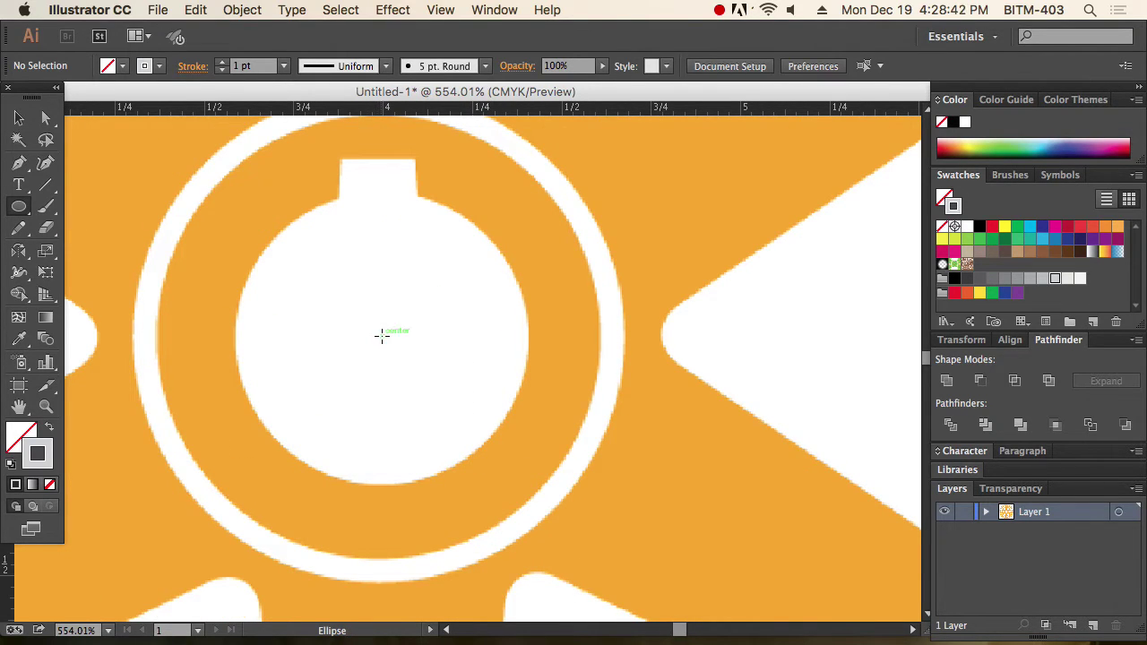
left_click_drag(382, 335, 531, 479)
left_click(19, 117)
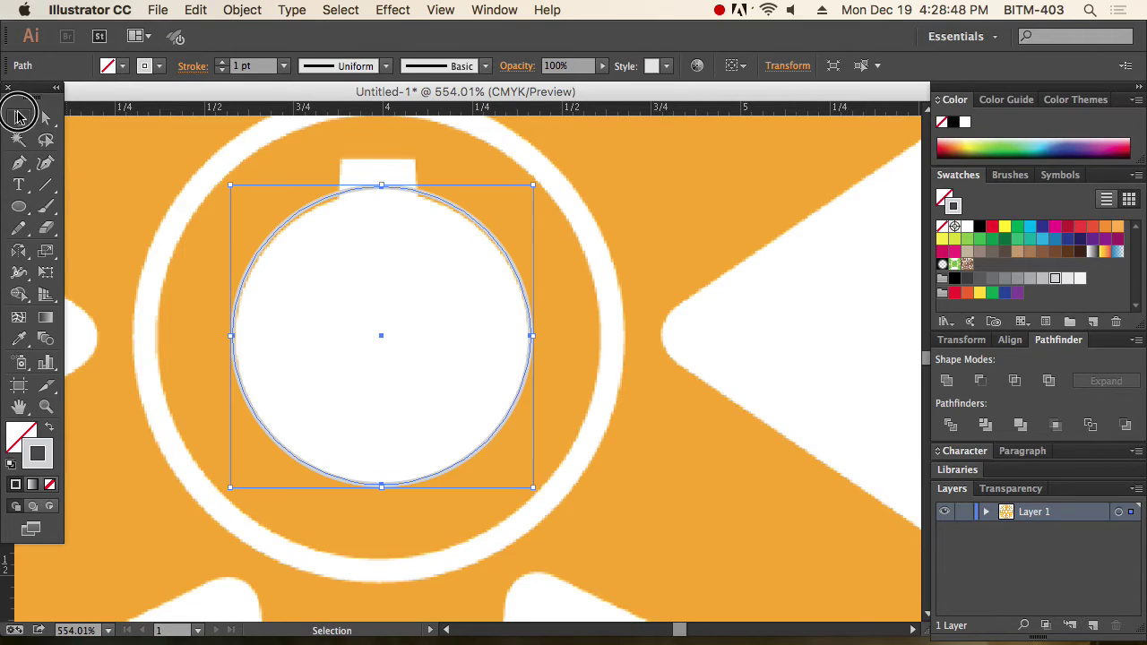
left_click(50, 484)
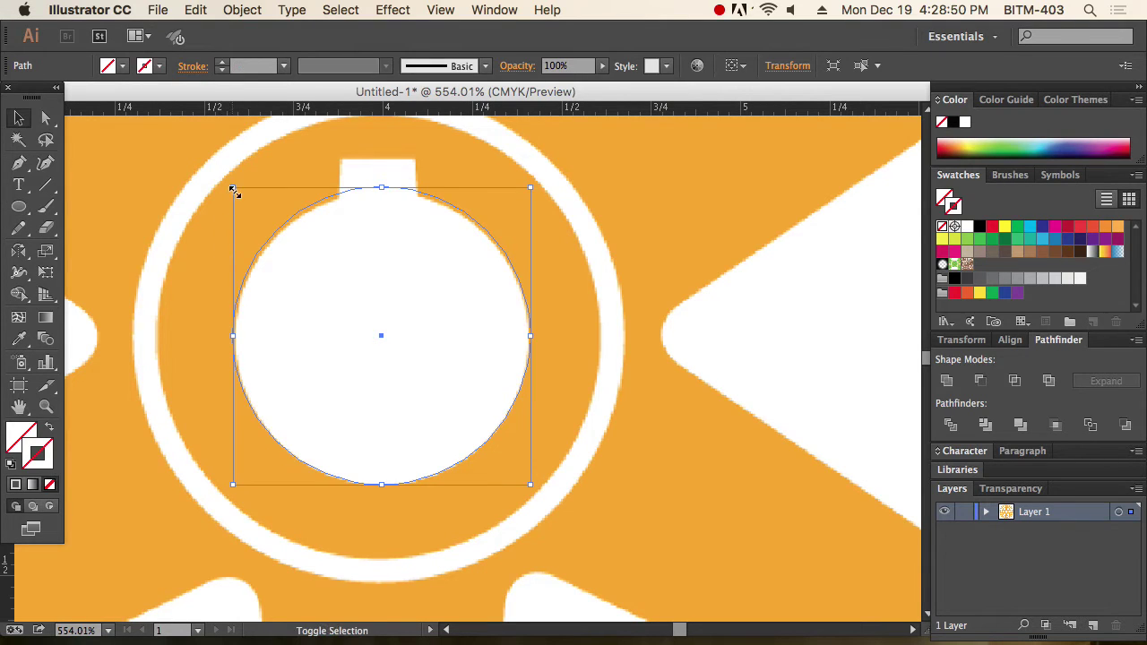
Step: Resize and reposition the circle to match the outline of the white hub hole
left_click_drag(232, 187, 235, 197)
left_click_drag(534, 195, 534, 193)
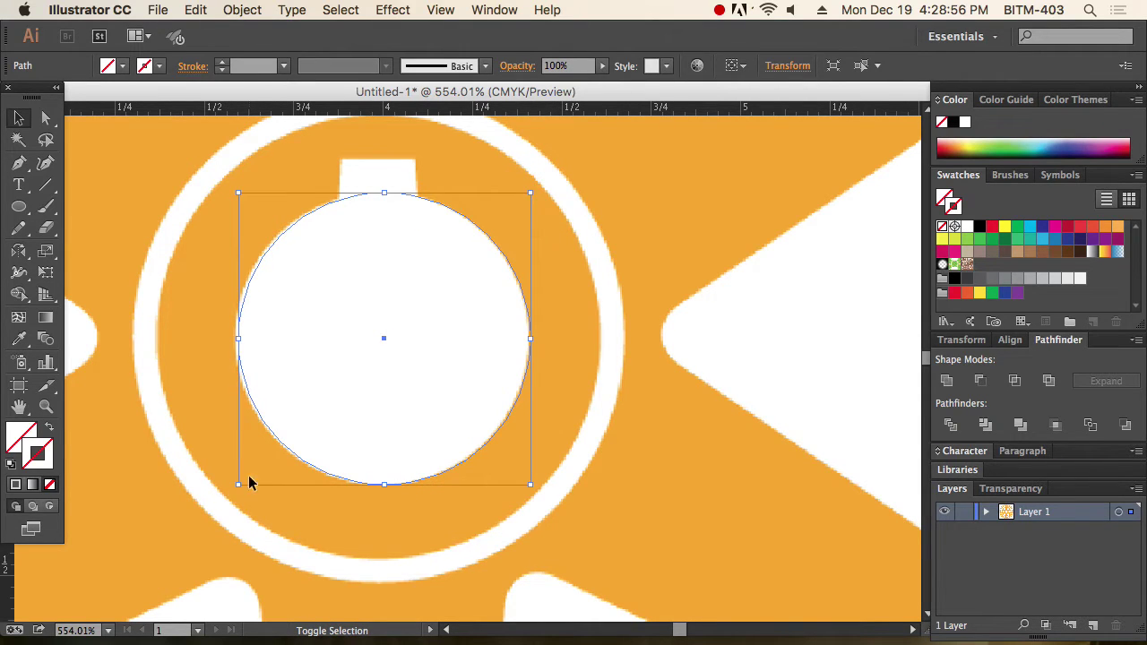
left_click_drag(240, 486, 235, 491)
key("Up")
key("Up")
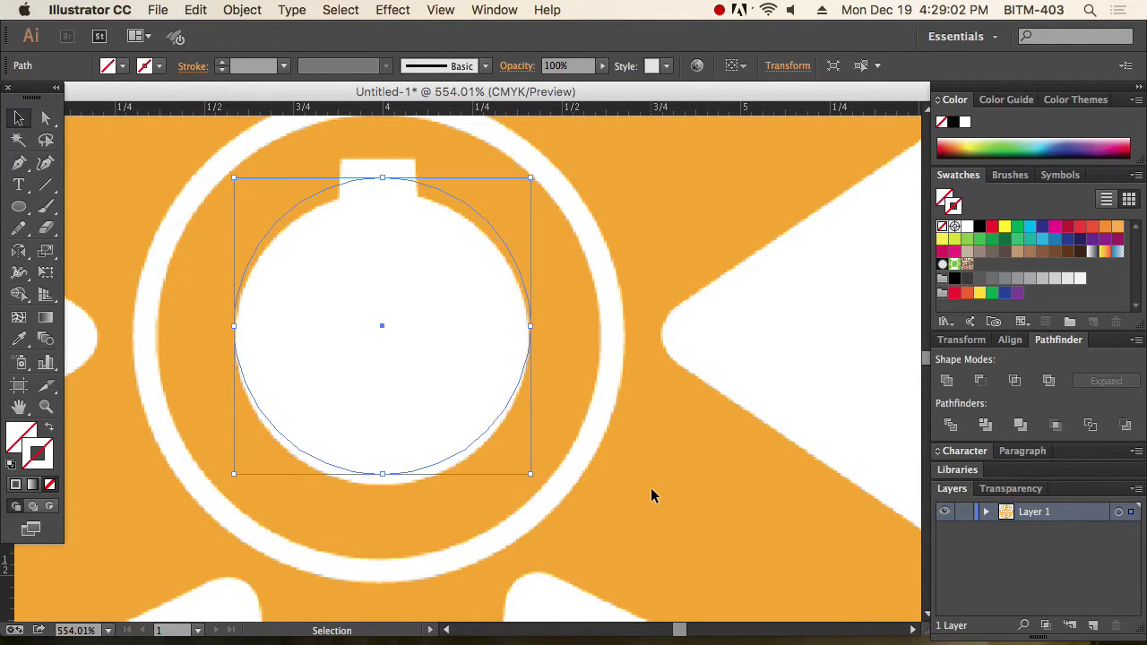
left_click_drag(440, 192, 410, 208)
left_click_drag(233, 190, 238, 192)
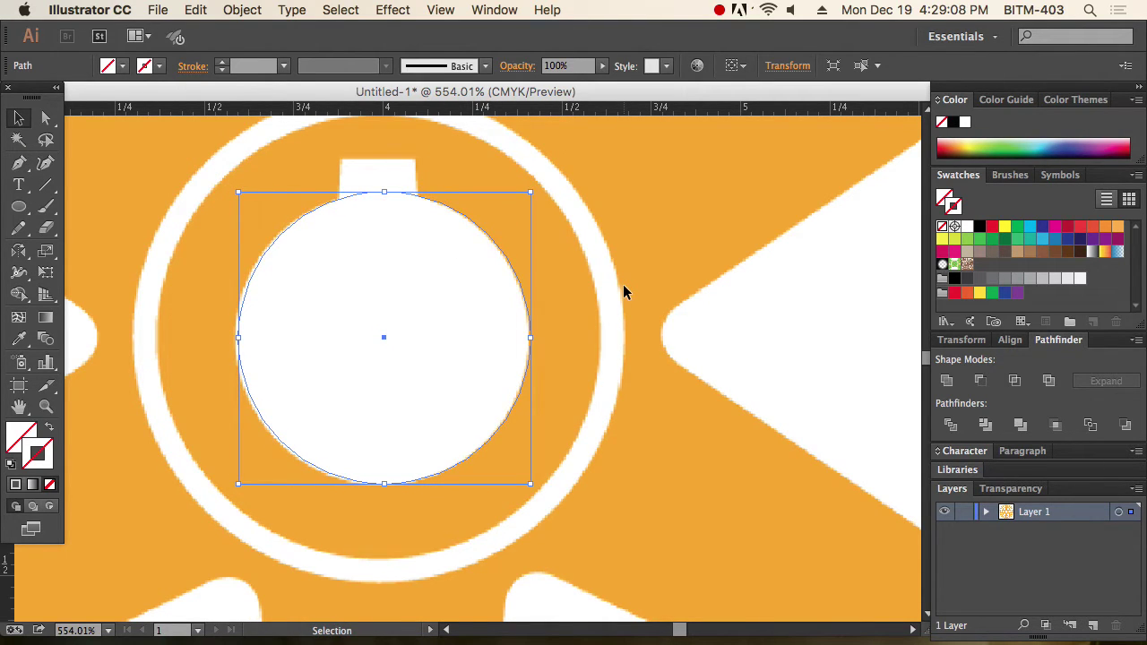
left_click_drag(507, 258, 502, 260)
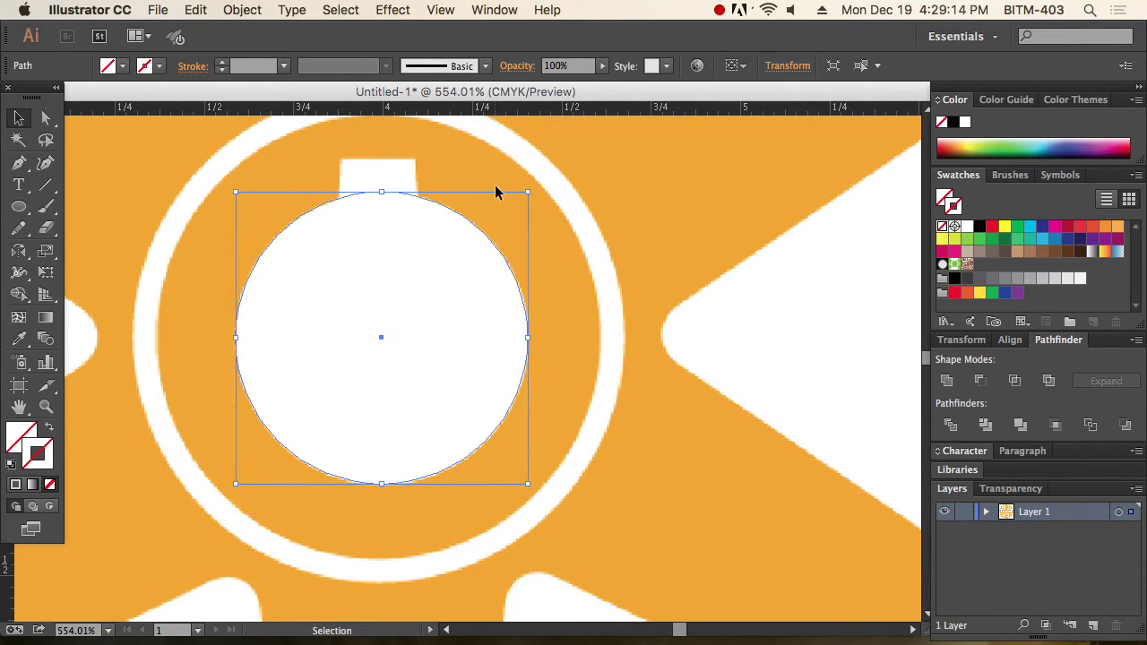
Step: Place a horizontal ruler guide through the centre of the hub circle
key("a")
key("v")
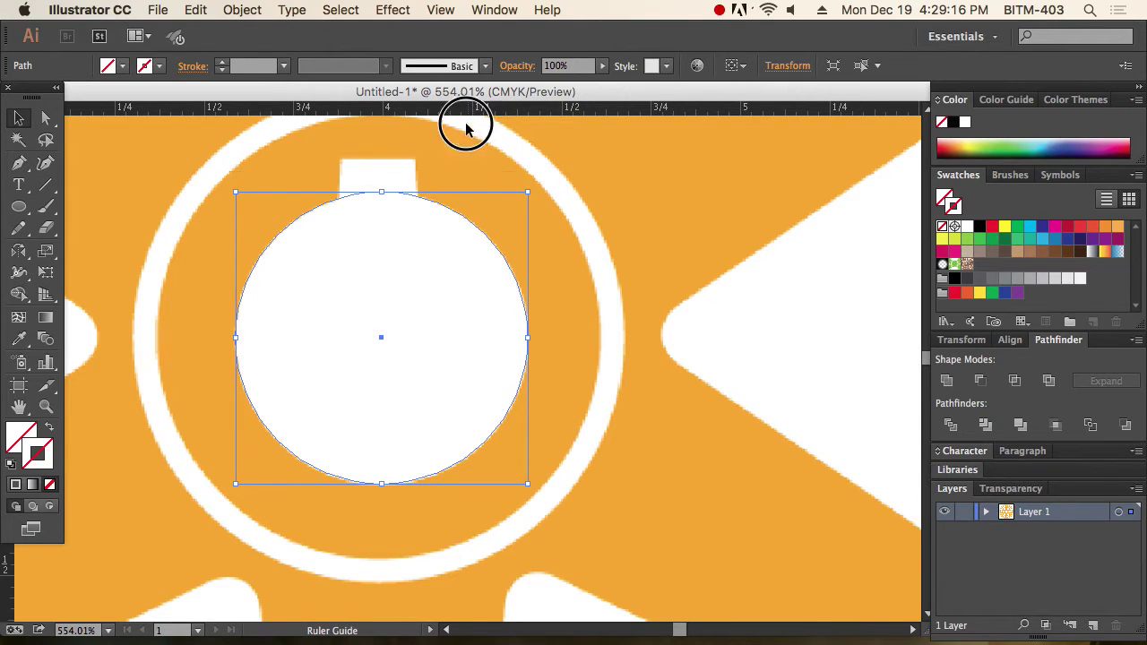
left_click_drag(465, 128, 469, 337)
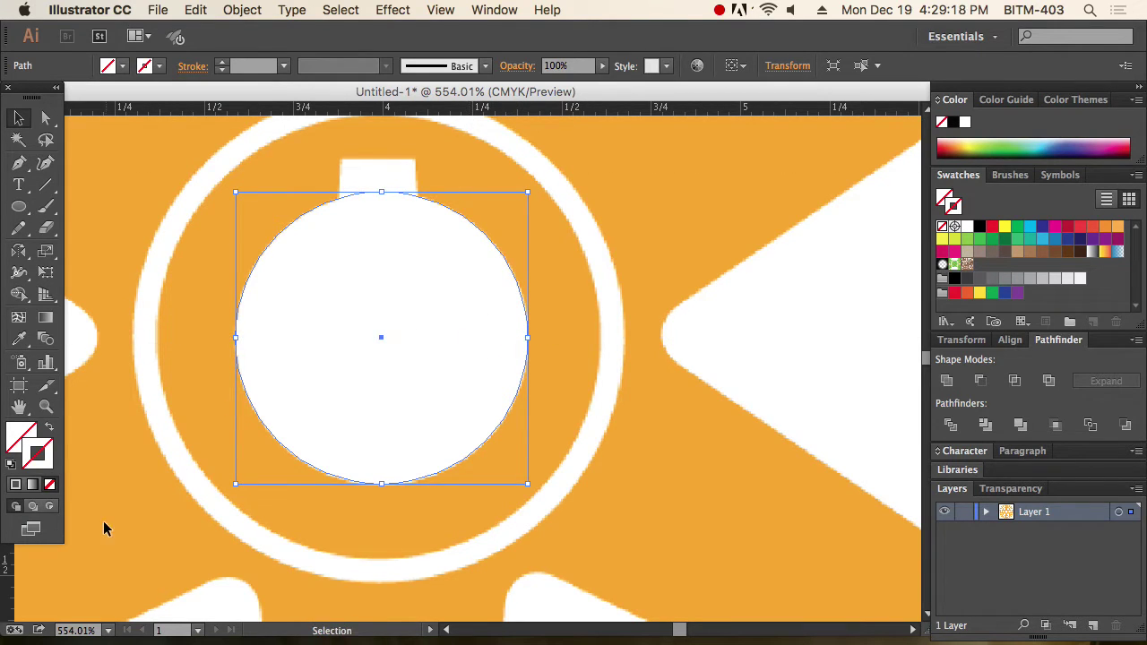
key("a")
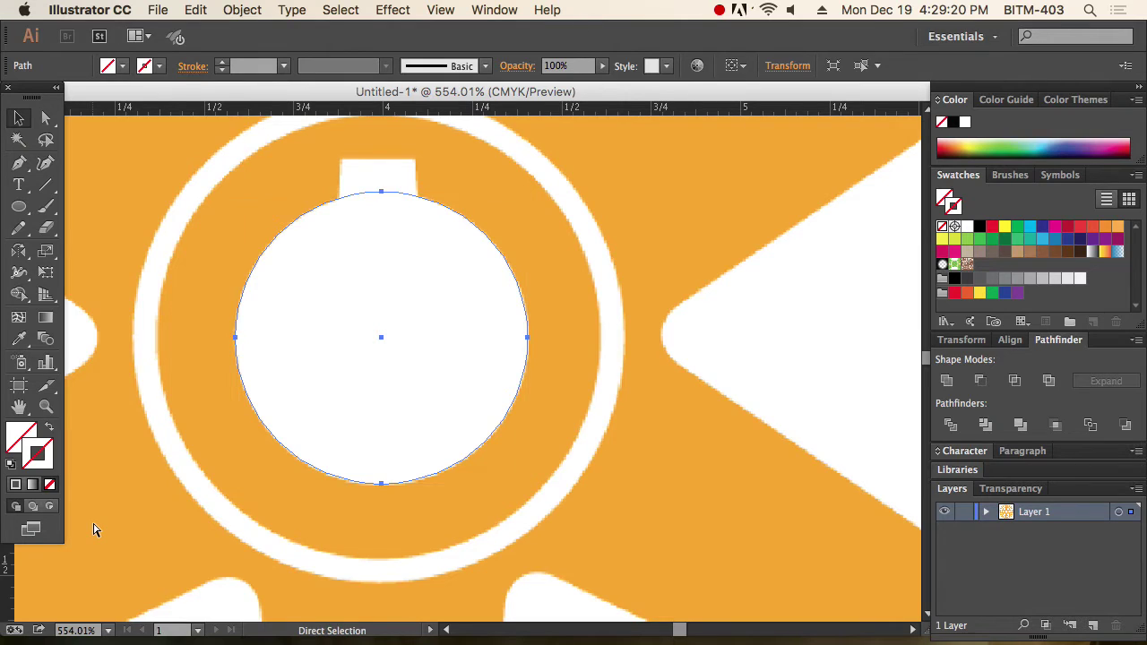
Step: Show and unlock the guides, and delete the two stray horizontal guides above and below the hub's centre guide
key("super+0")
key("super+semicolon")
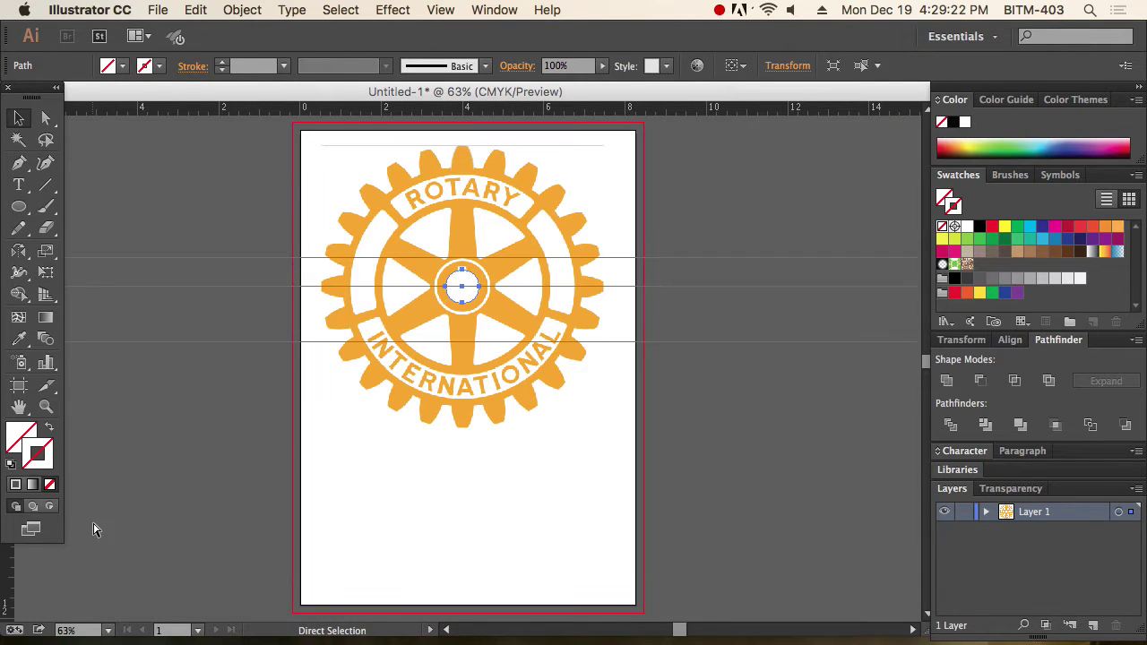
right_click(432, 459)
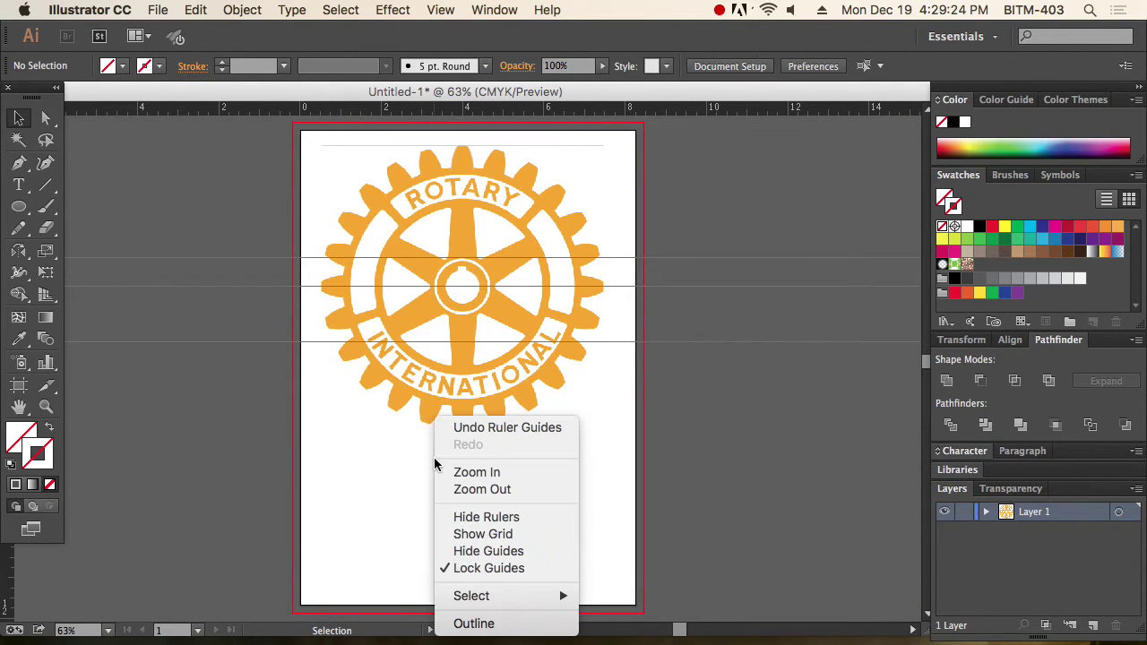
left_click(484, 568)
left_click_drag(609, 392, 646, 346)
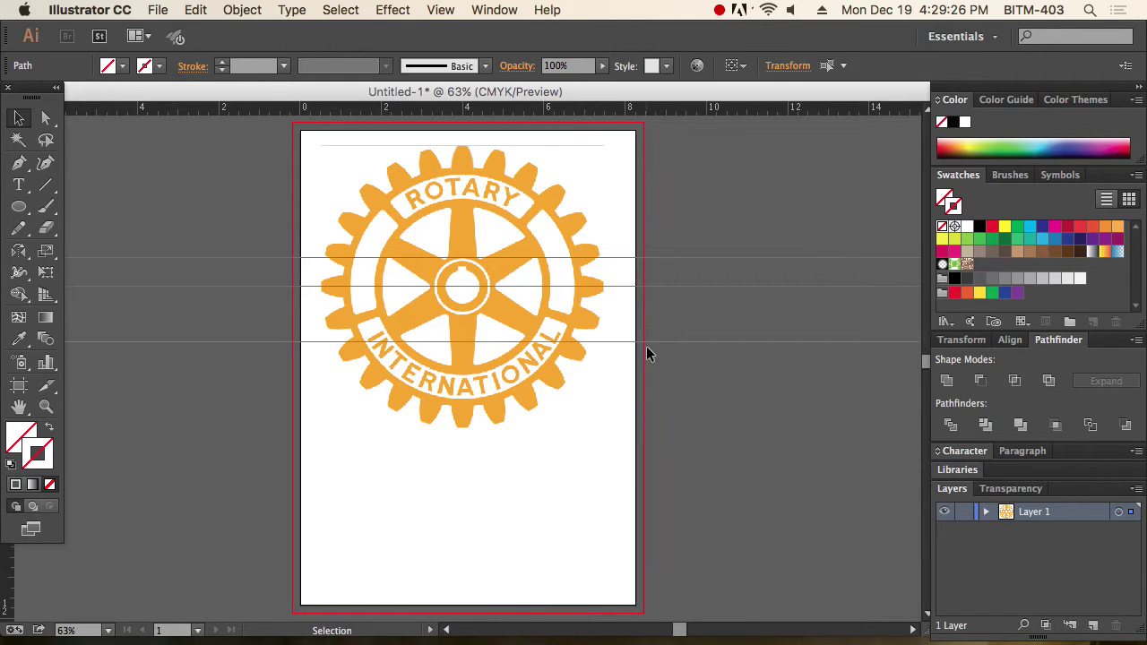
key("Delete")
left_click_drag(633, 290, 619, 252)
key("Delete")
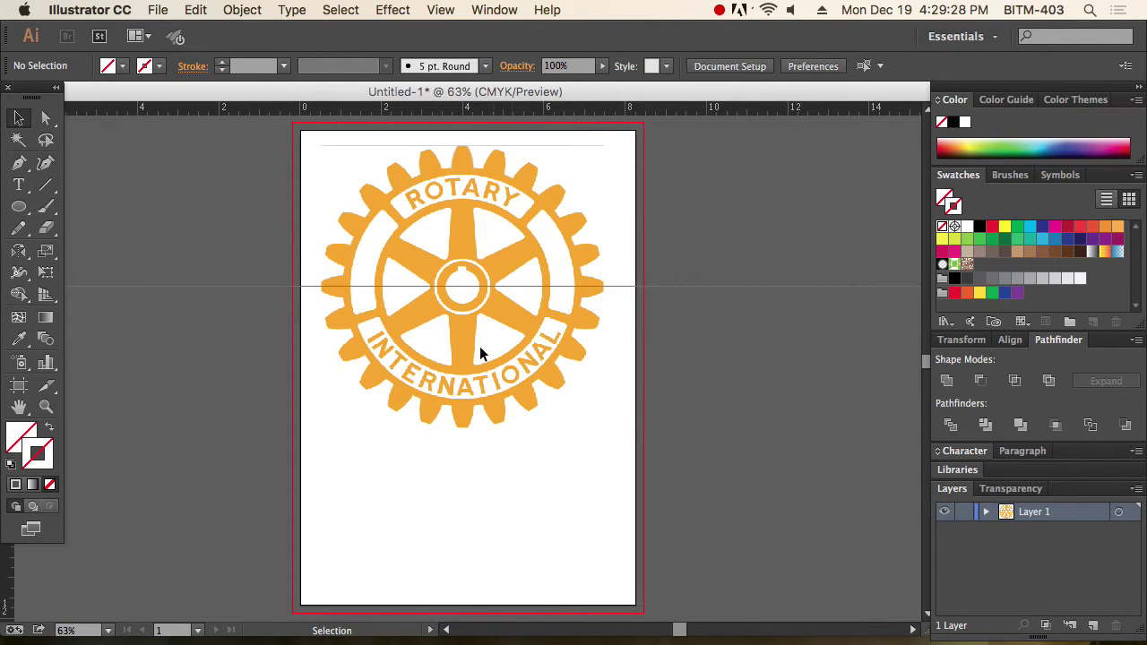
Step: Place a vertical ruler guide through the centre of the hub circle
left_click(473, 297)
key("super+space")
left_click_drag(307, 195, 586, 359)
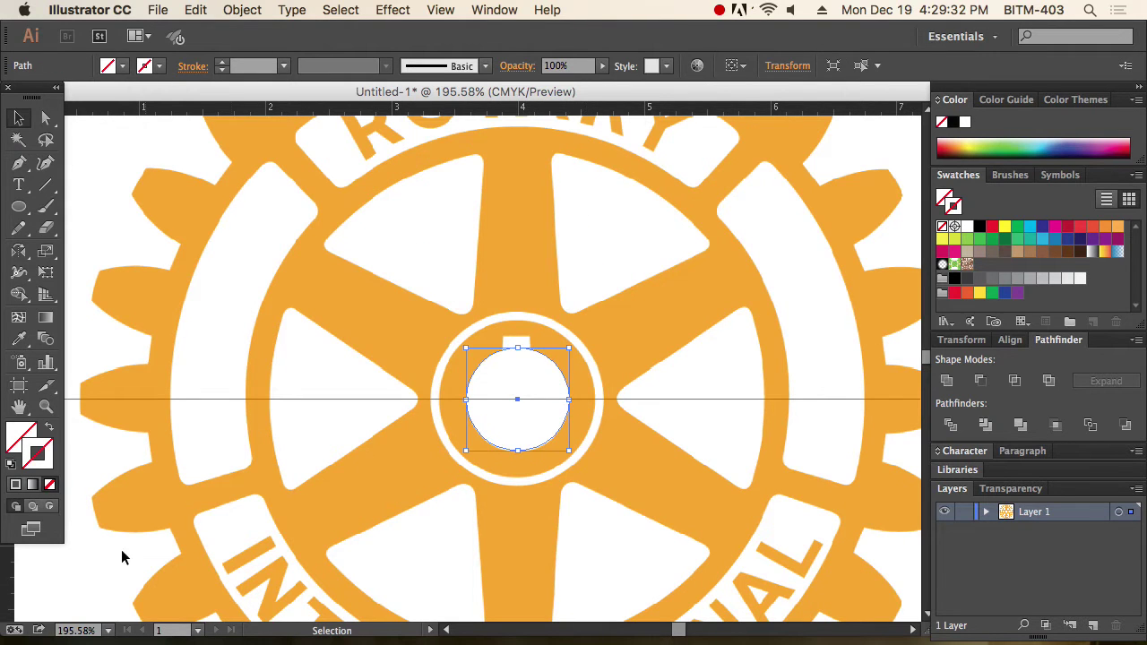
left_click_drag(13, 588, 517, 553)
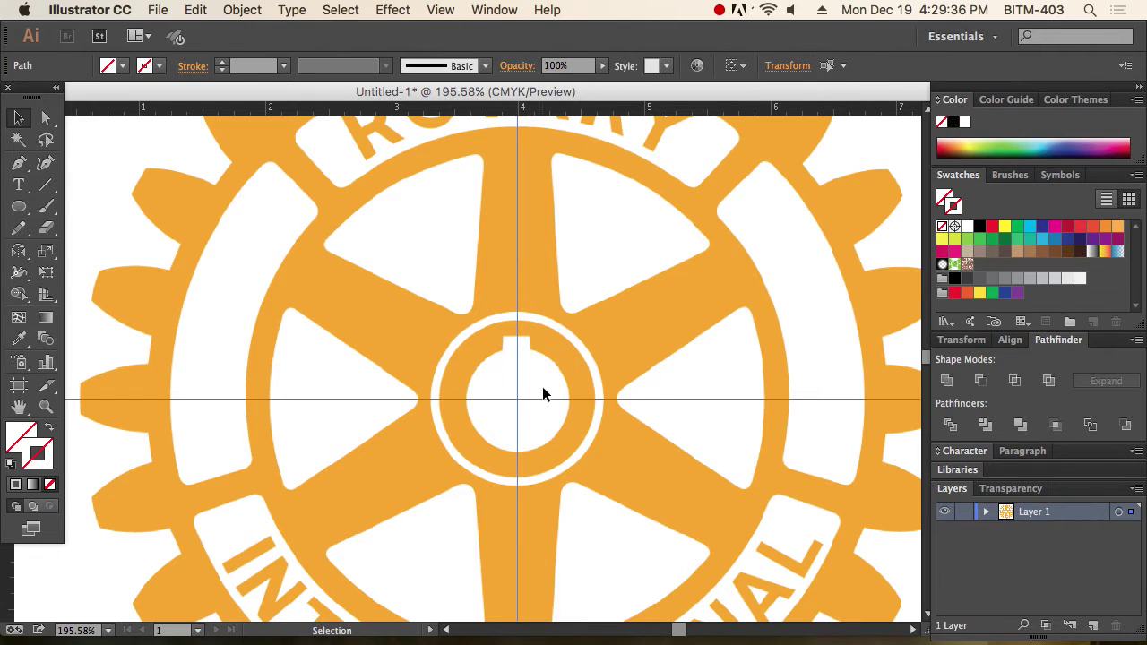
Step: Give the hub circle the default white fill and 1 pt black stroke
left_click(563, 387)
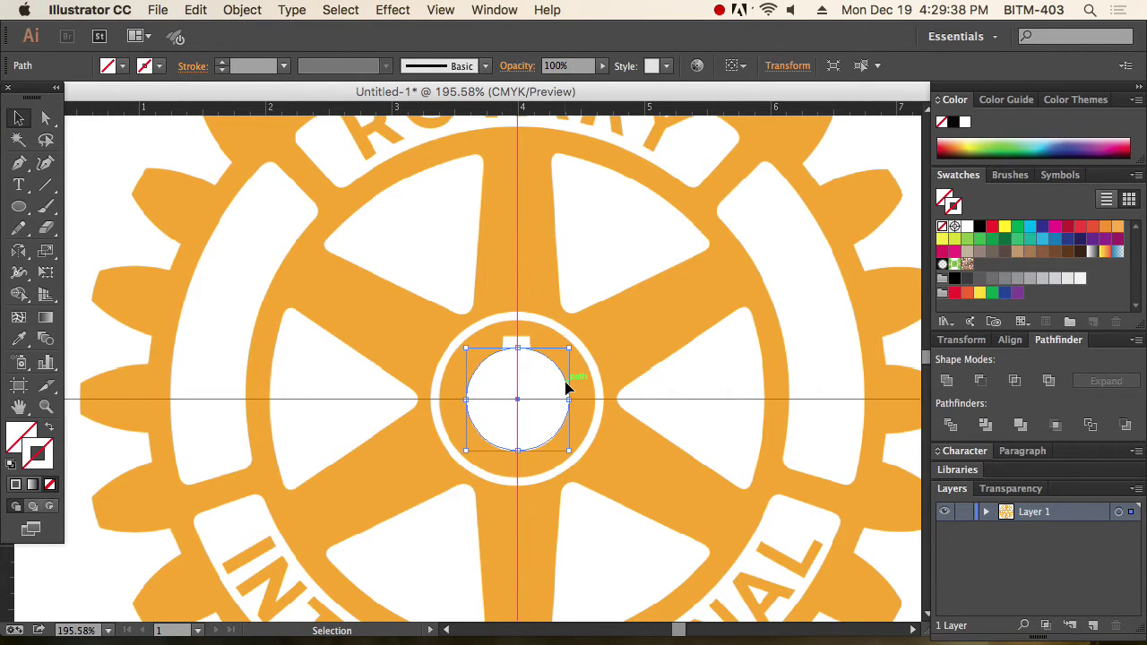
left_click(12, 466)
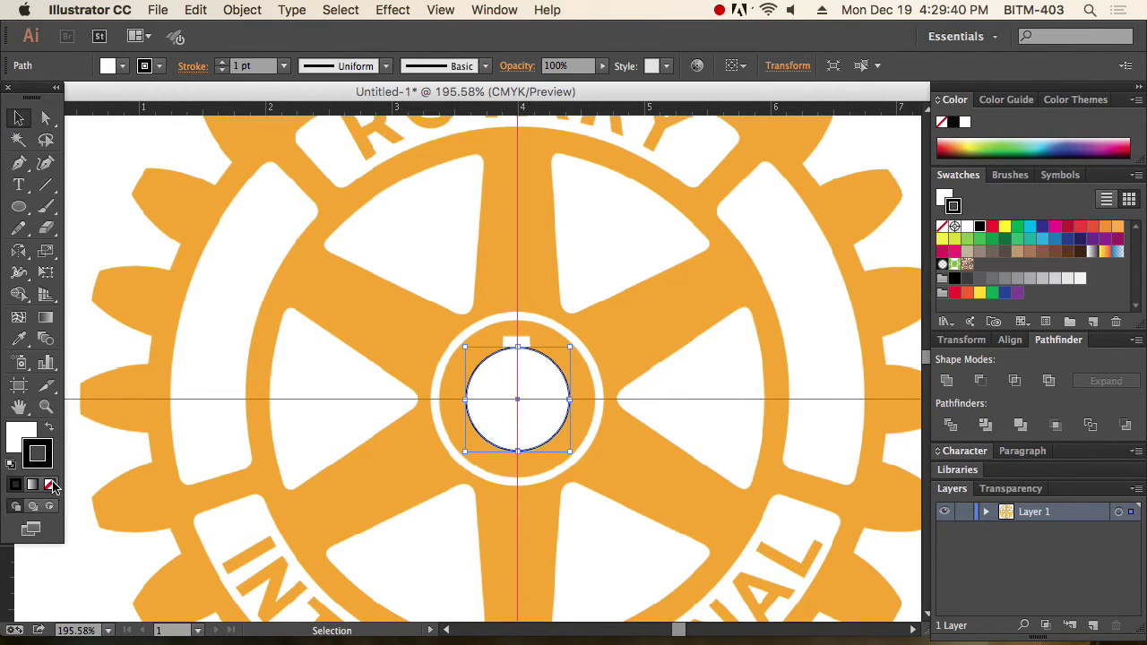
left_click(50, 486)
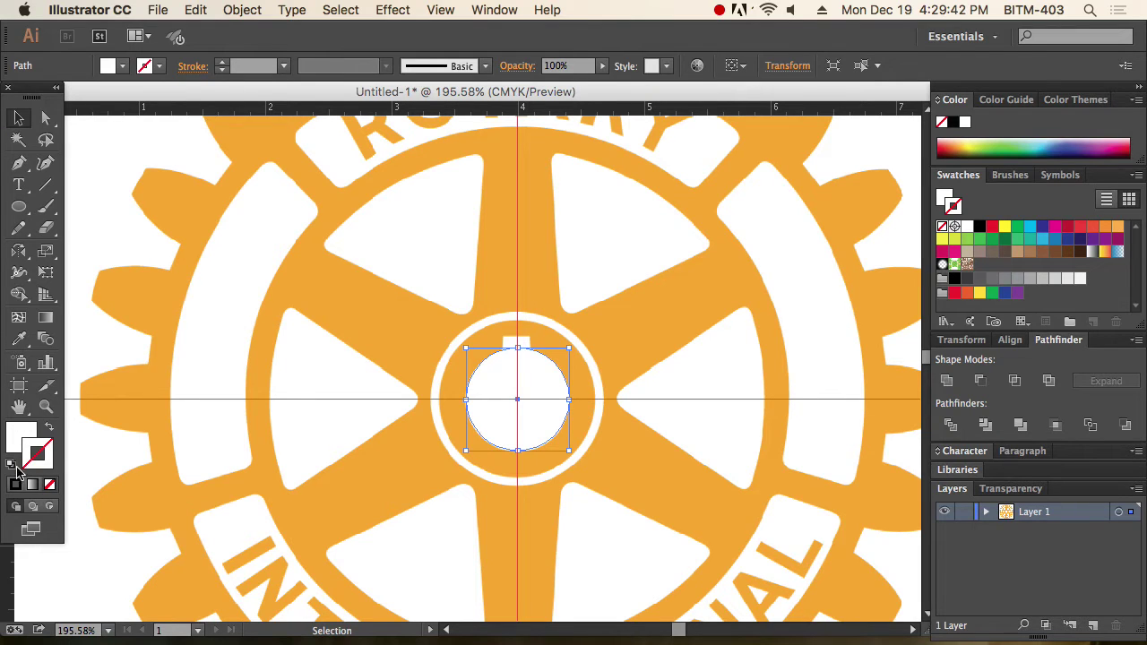
left_click(12, 464)
Step: Lock the ruler guides
key("super+0")
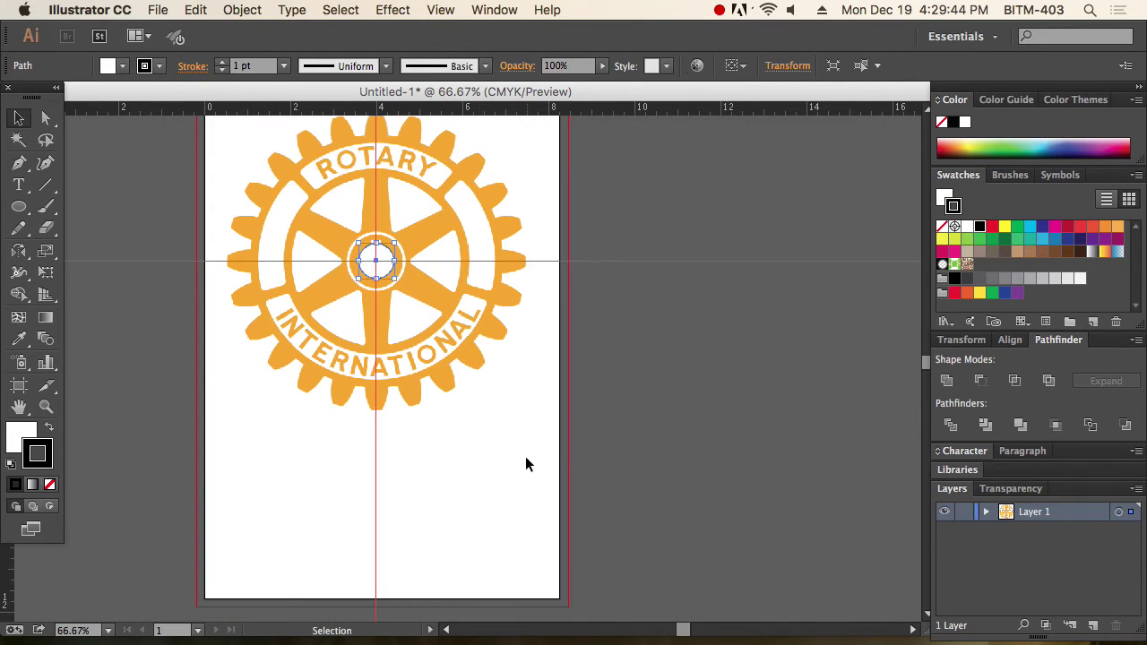
right_click(484, 452)
left_click(575, 570)
Step: Select the traced path of the top centre tooth and check its alignment with the vertical guide
left_click_drag(377, 225, 396, 320)
left_click_drag(240, 179, 614, 389)
left_click_drag(188, 164, 608, 436)
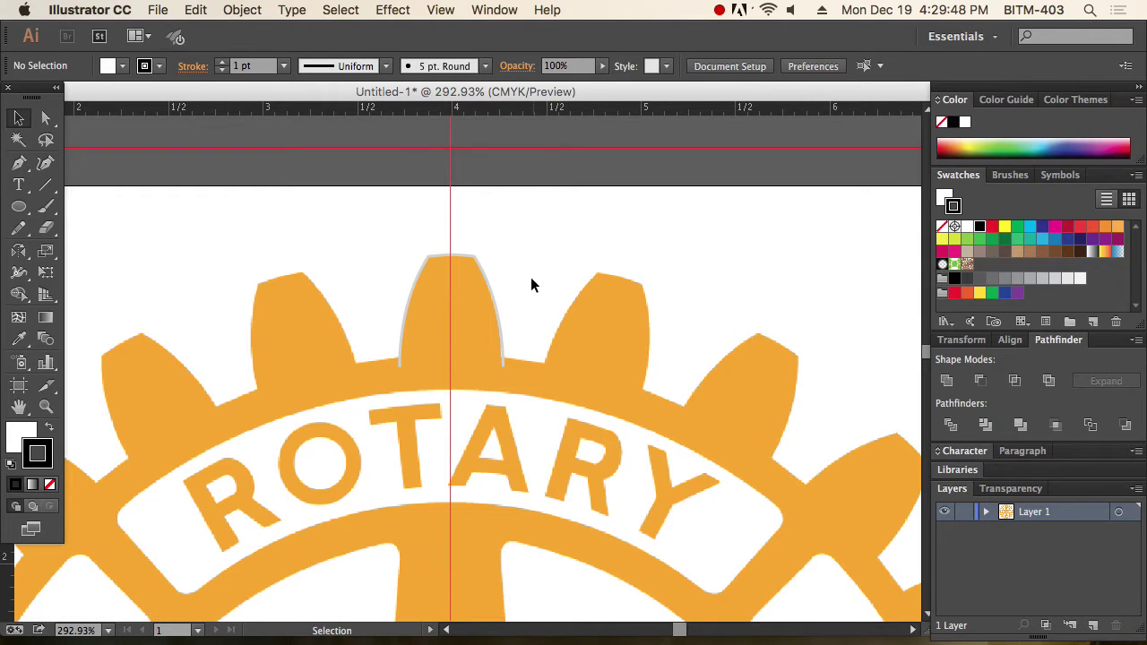
left_click(490, 367)
left_click_drag(398, 208, 535, 308)
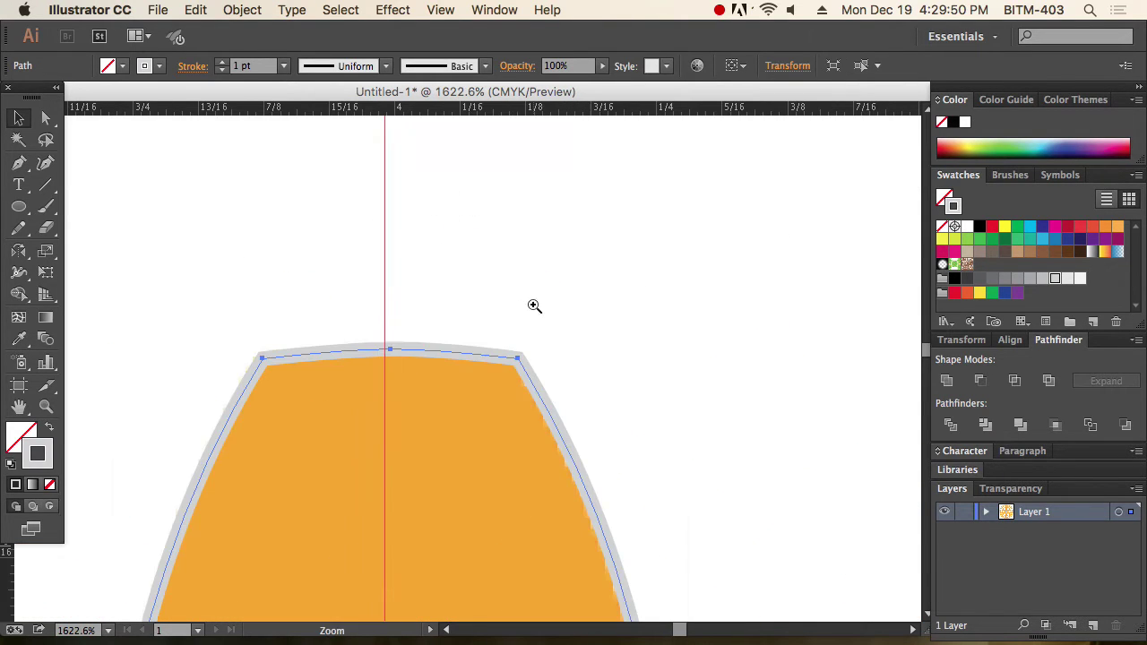
left_click(495, 351, "alt+super")
left_click(492, 352, "alt+super")
left_click(482, 357, "alt+super")
left_click(478, 359, "alt+super")
left_click(477, 361, "alt+super")
left_click(476, 360, "alt+super")
left_click(477, 360, "alt+super")
left_click(477, 361, "alt+super")
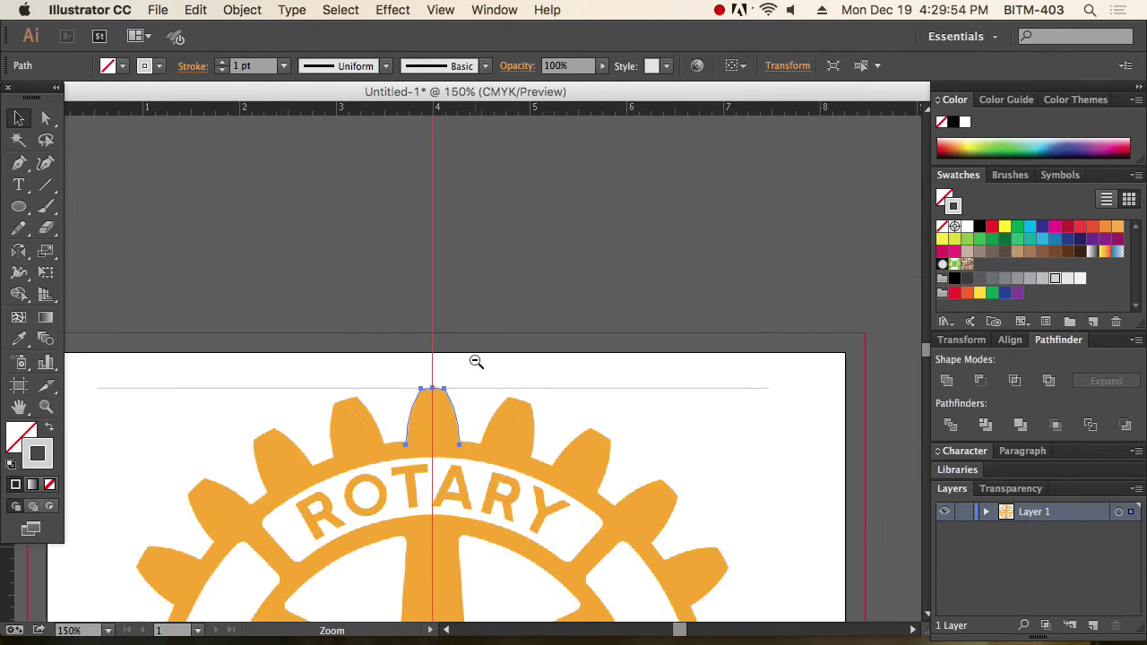
left_click(475, 362, "alt+super")
left_click(475, 362, "alt+super")
left_click_drag(482, 488, 473, 318)
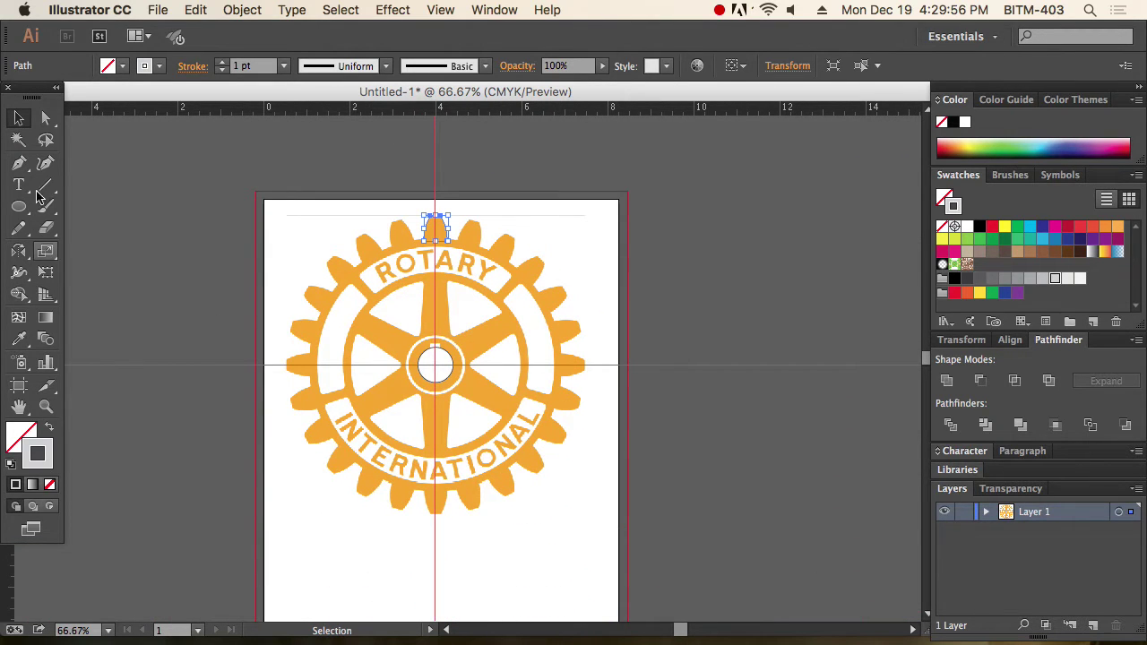
Step: Rotate a copy of the tooth path counter-clockwise about the hub circle's centre onto the neighbouring tooth
left_click_drag(18, 251, 90, 251)
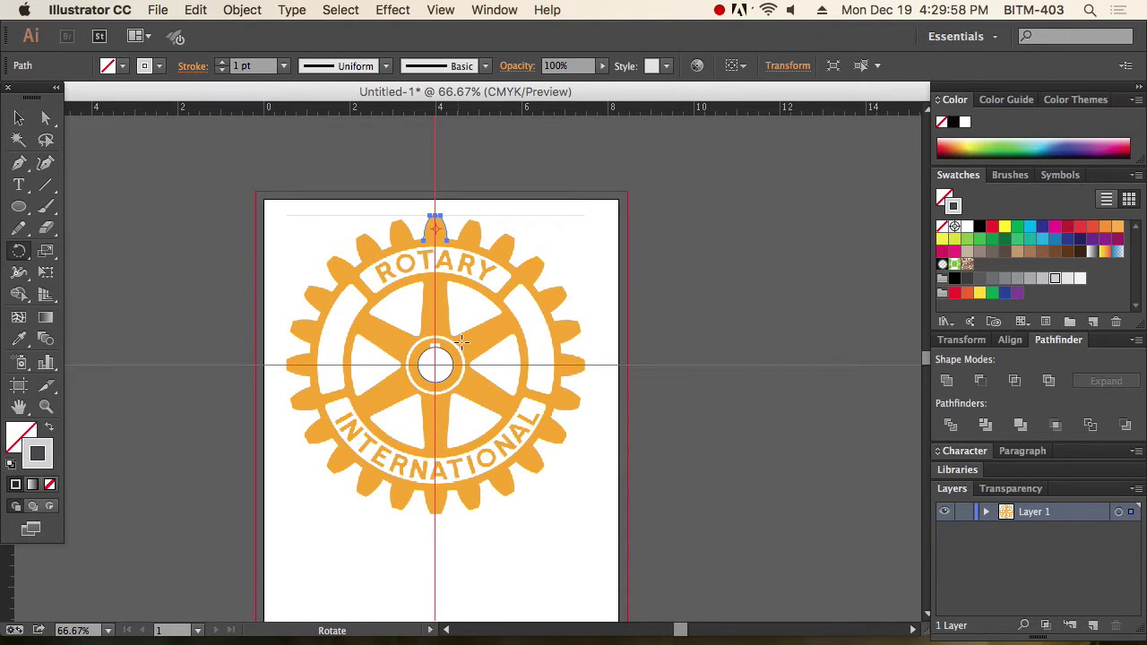
left_click_drag(403, 339, 492, 399)
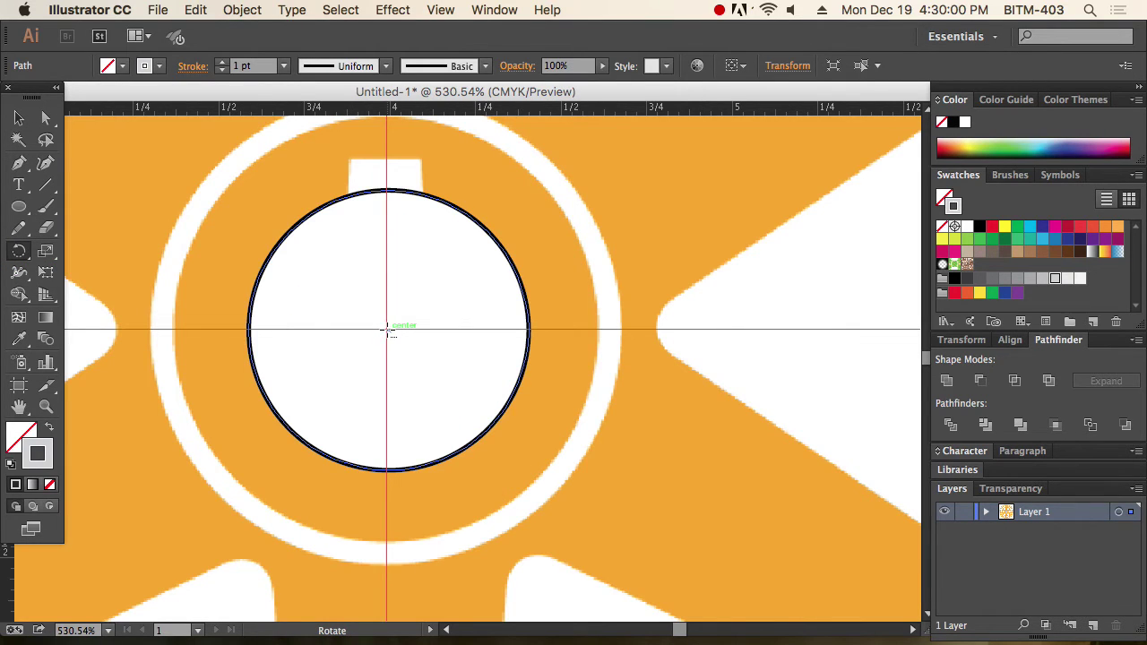
left_click(387, 330, "alt")
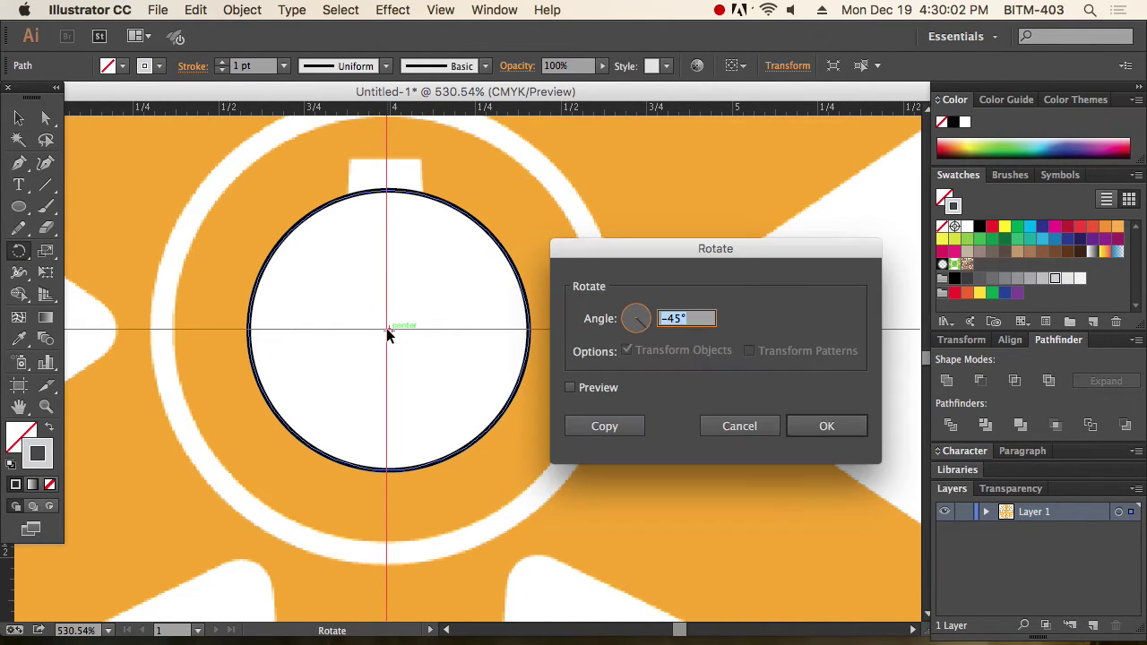
left_click(762, 427)
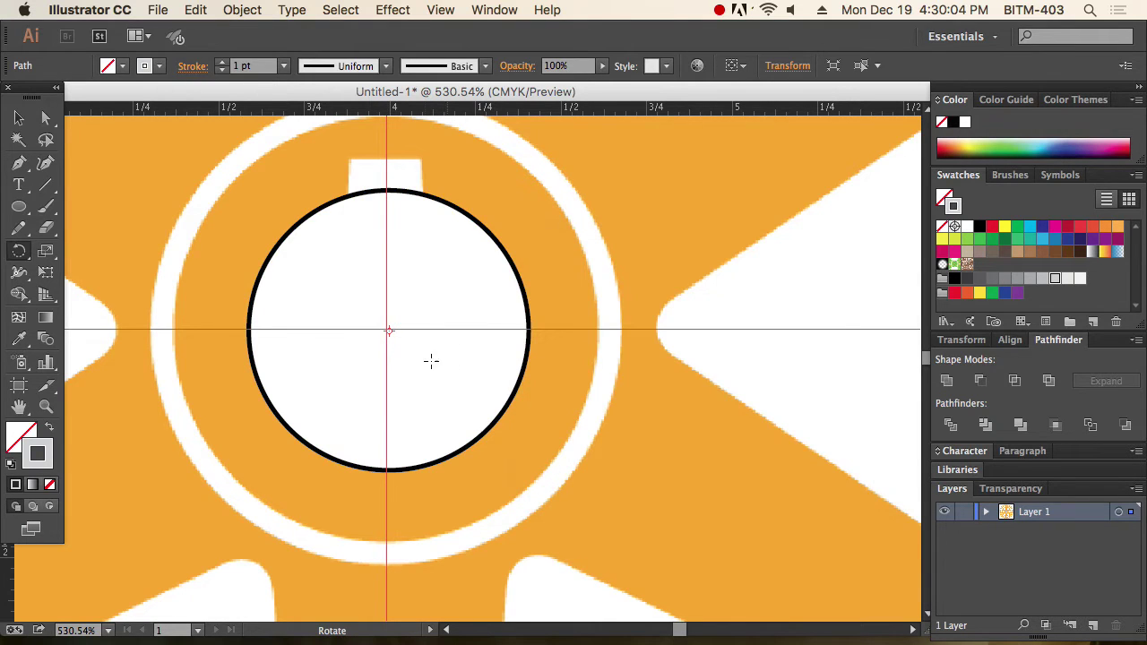
left_click(387, 330, "alt")
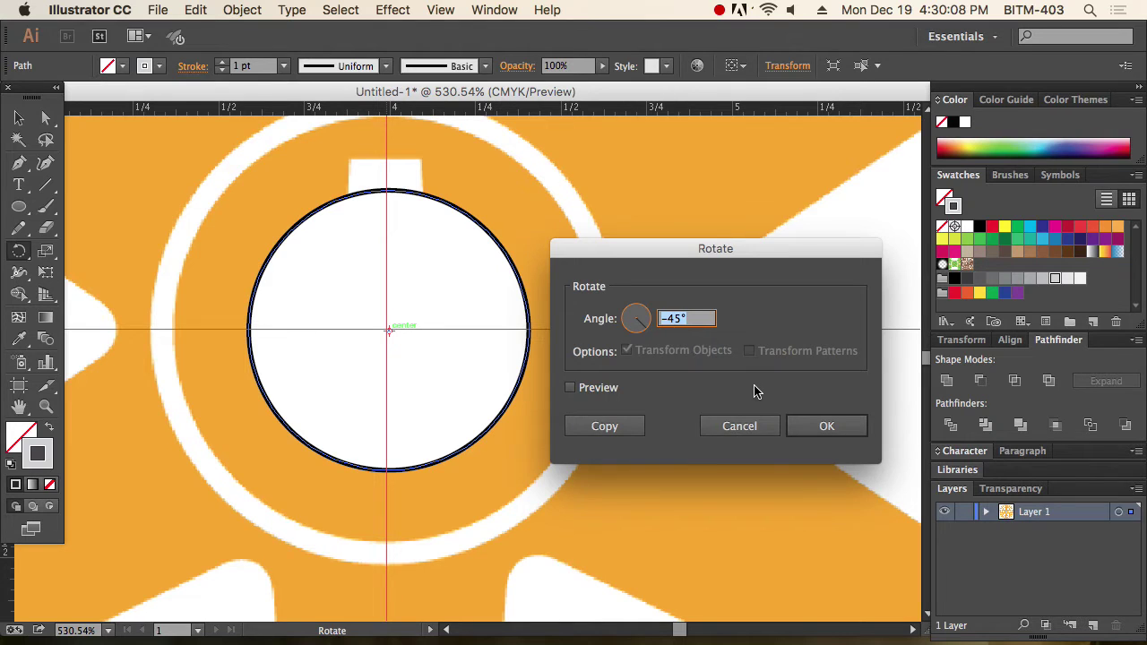
left_click(615, 433)
Step: Repeat the rotated copy around the wheel until every gear tooth has its own path
left_click(525, 381, "alt+super")
left_click(525, 381, "alt+super")
left_click(525, 381, "alt+super")
left_click(525, 381, "alt+super")
left_click(526, 381, "alt+super")
left_click(525, 381, "alt+super")
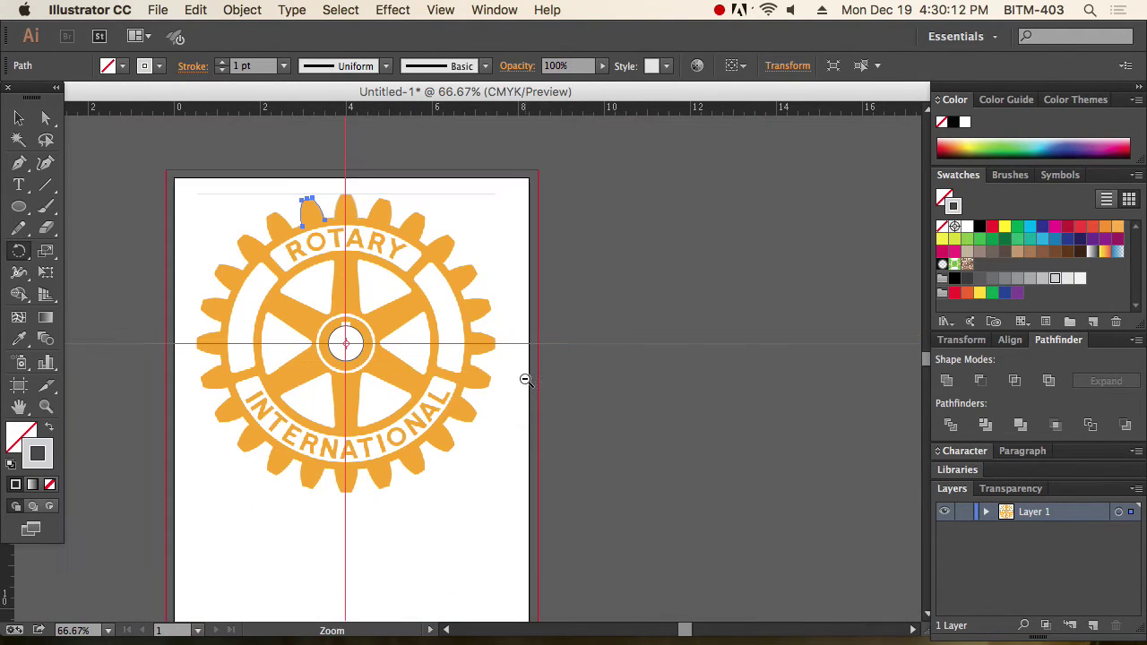
left_click_drag(440, 366, 513, 372)
key("super+d")
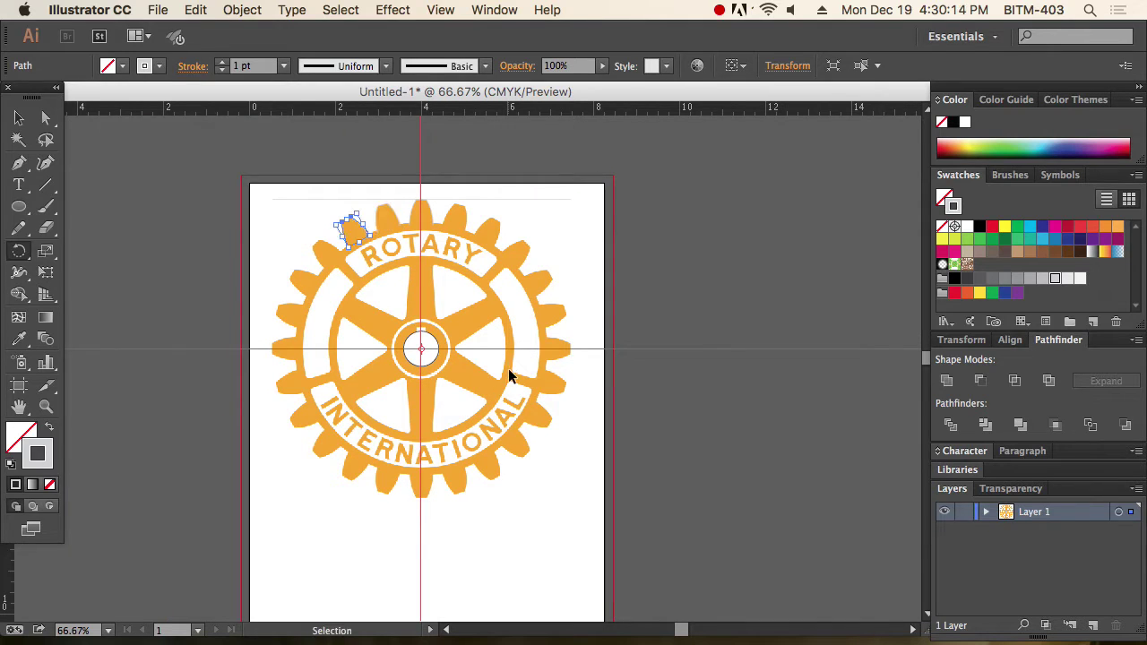
key("super+d")
key("super+d")
key("super+d")
key("super+d")
key("super+d")
key("super+d")
key("super+d")
key("super+d")
key("super+d")
key("super+d")
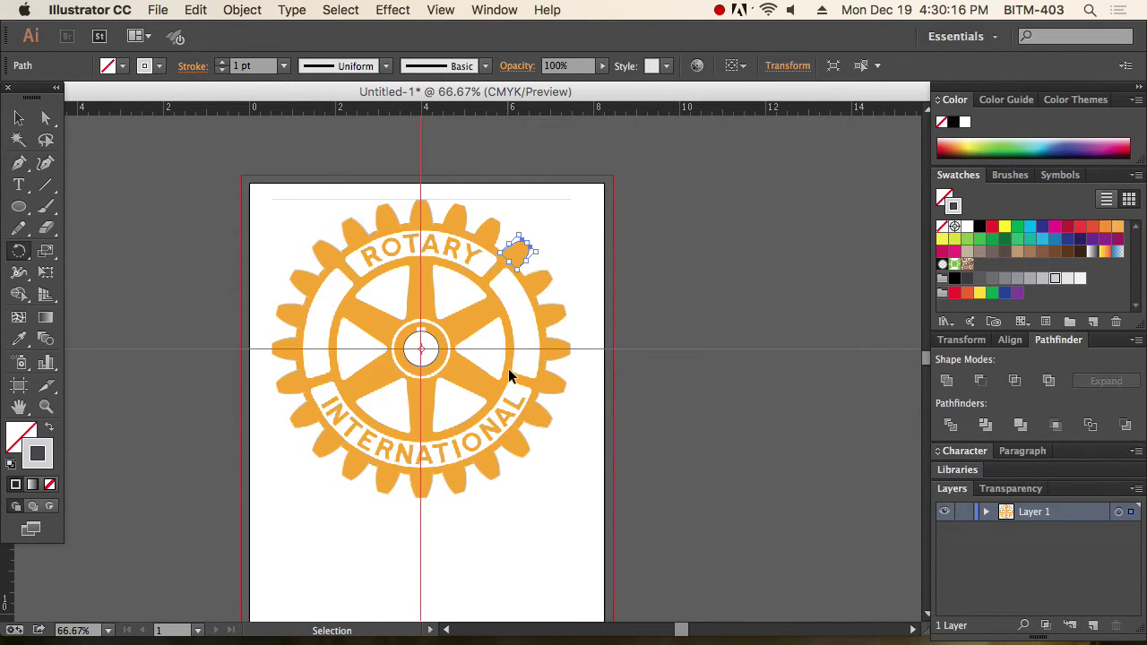
key("super+d")
Step: Select all the tooth paths without the hub circle and make their stroke red
left_click(16, 122)
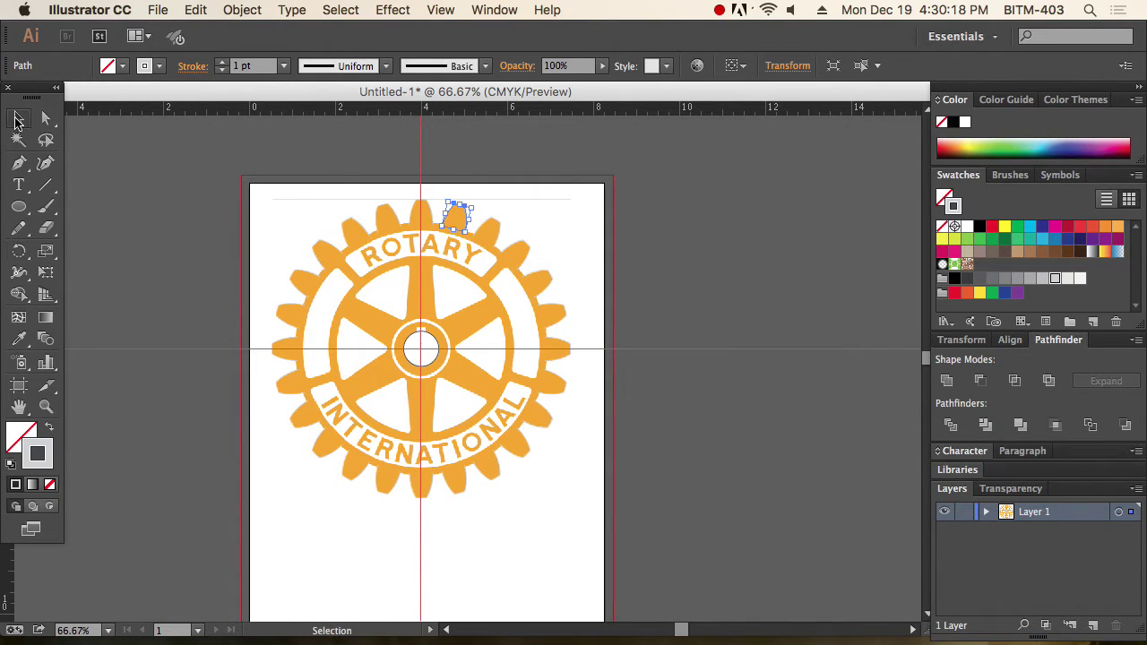
left_click_drag(230, 185, 651, 546)
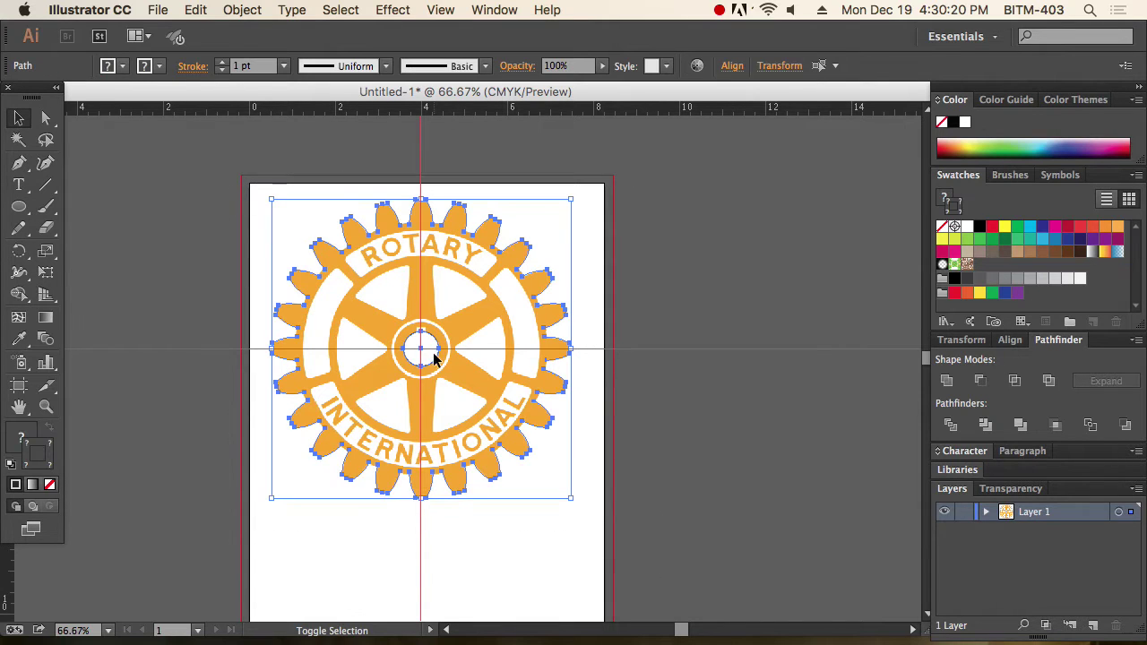
left_click(435, 356, "shift")
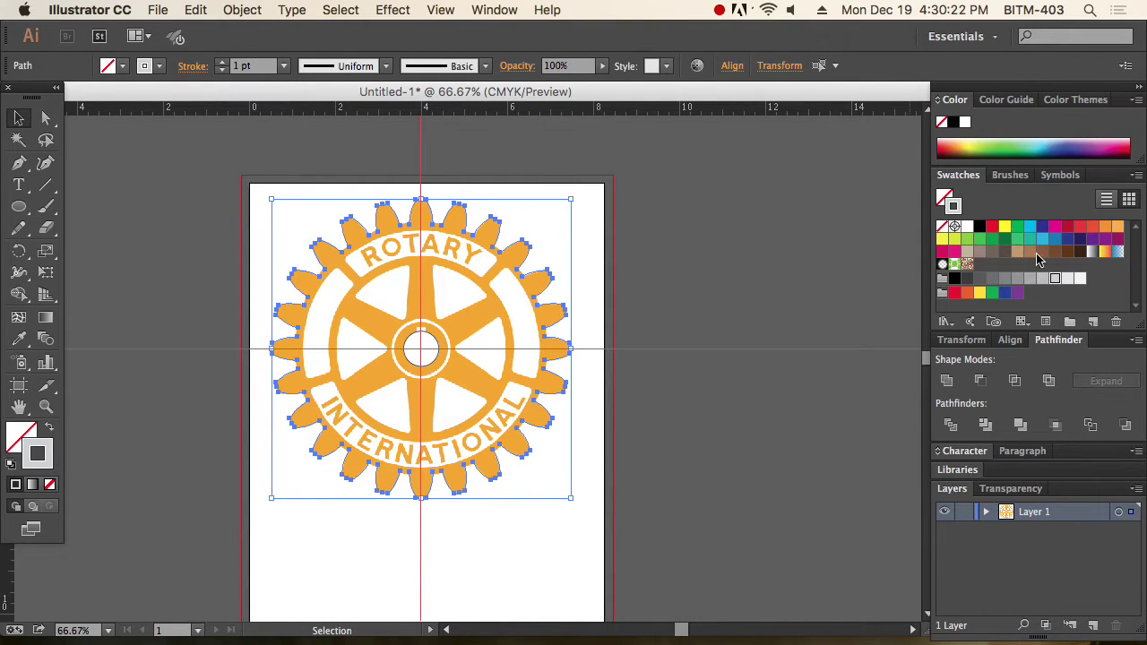
left_click(995, 229)
left_click(688, 420)
Step: Examine how closely the red tooth paths follow the logo's gear teeth all around the wheel
key("z")
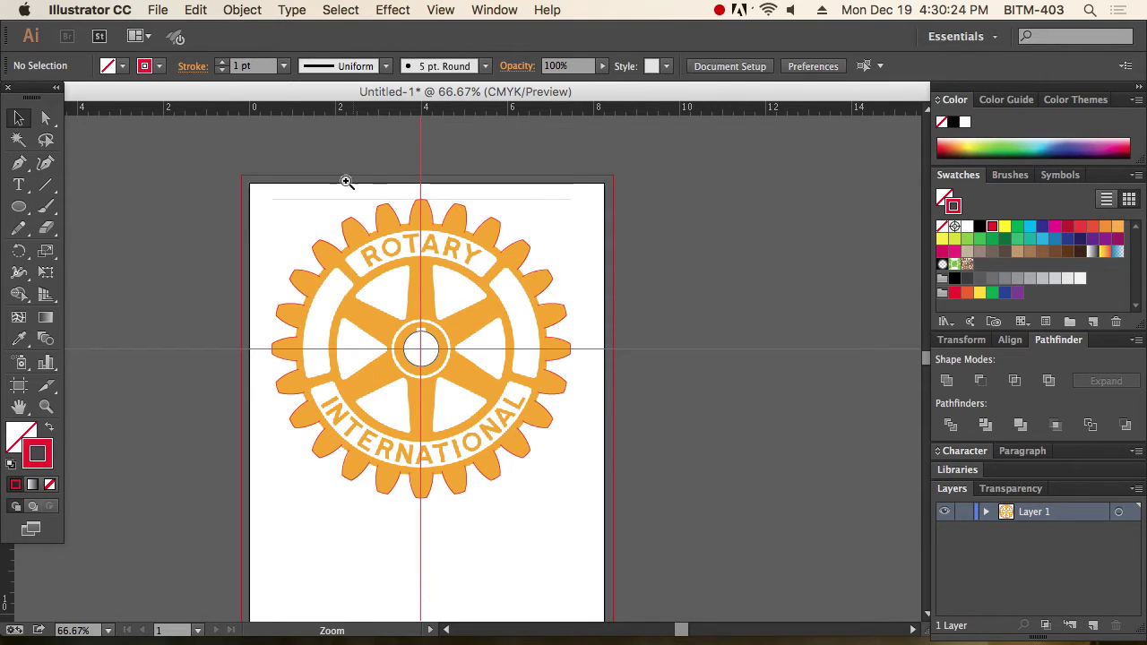
left_click_drag(346, 179, 481, 286)
left_click_drag(519, 408, 633, 160)
left_click_drag(721, 477, 615, 272)
left_click_drag(697, 428, 496, 356)
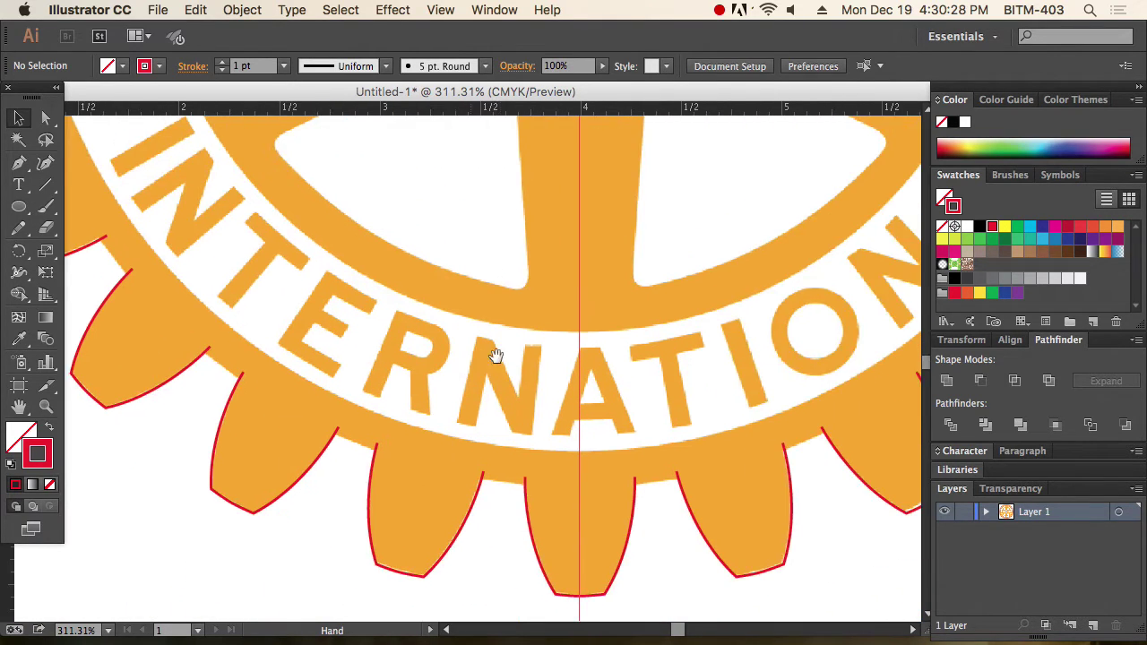
left_click_drag(836, 411, 514, 407)
left_click_drag(638, 214, 636, 388)
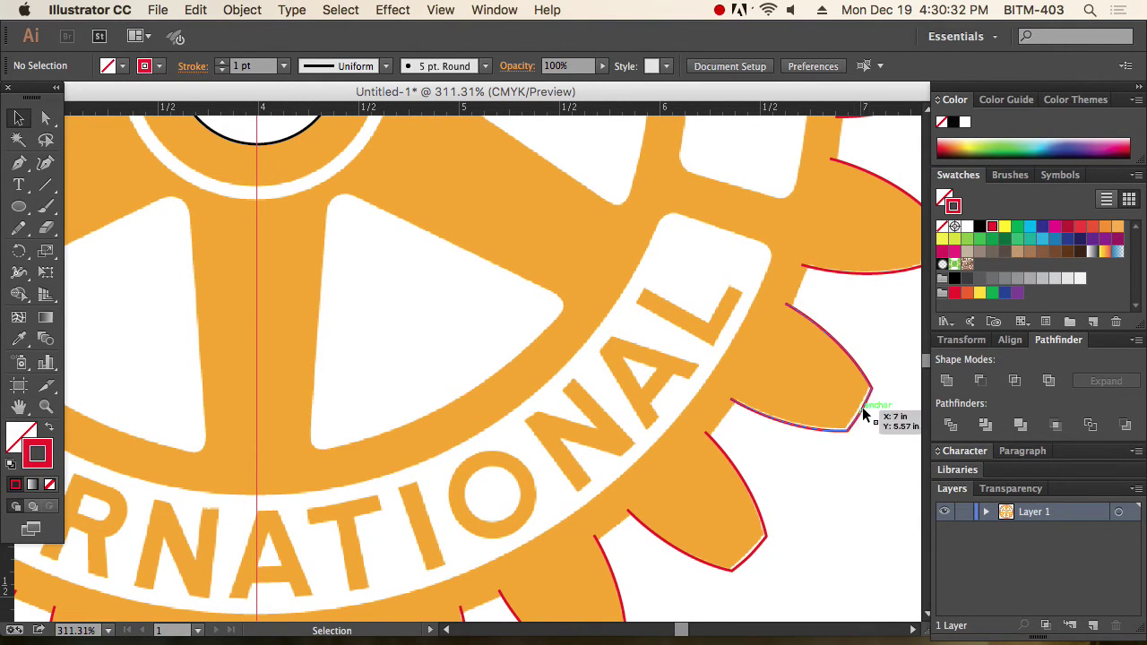
left_click(518, 319, "alt+super")
left_click(518, 319, "alt+super")
left_click(518, 319, "alt+super")
left_click(518, 319, "alt+super")
left_click_drag(519, 320, 627, 363)
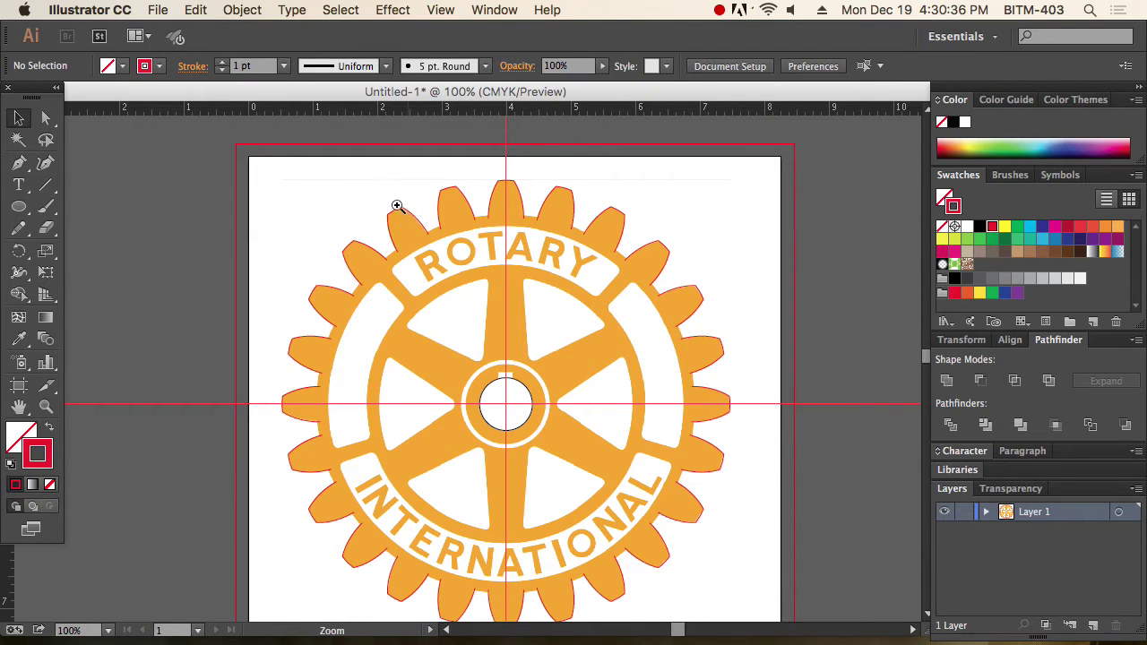
left_click_drag(350, 174, 740, 333)
left_click(509, 406, "alt+super")
left_click(504, 407, "alt+super")
left_click(504, 408, "alt+super")
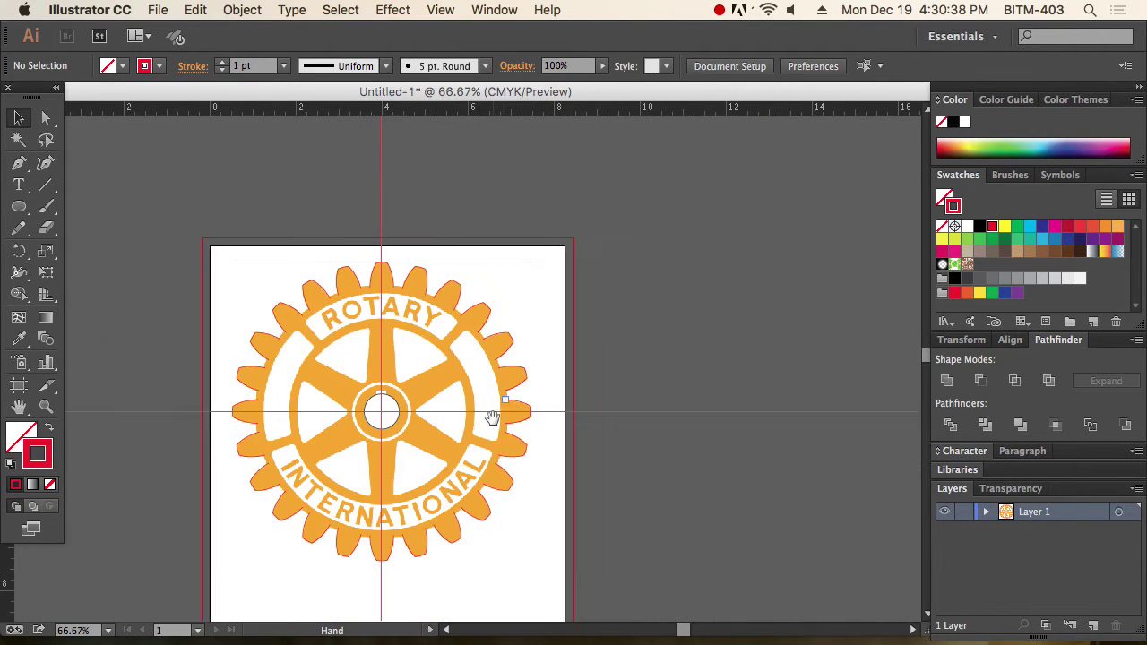
Step: Draw a circle from the hub's centre out to the base of the gear teeth
left_click_drag(287, 184, 697, 484)
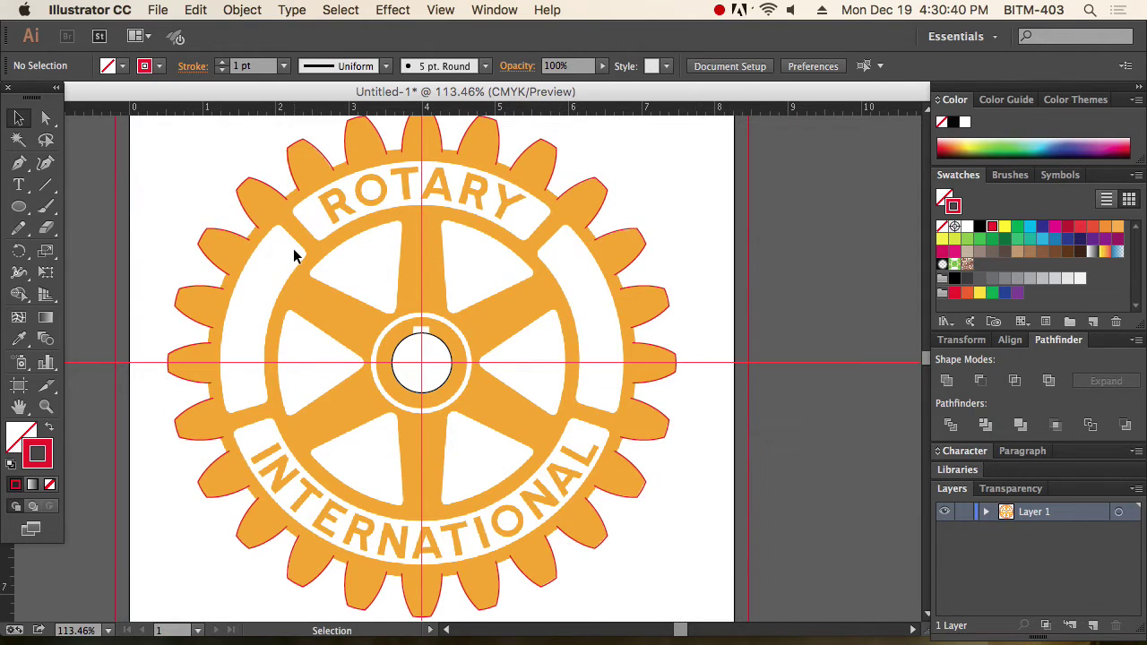
left_click(18, 207)
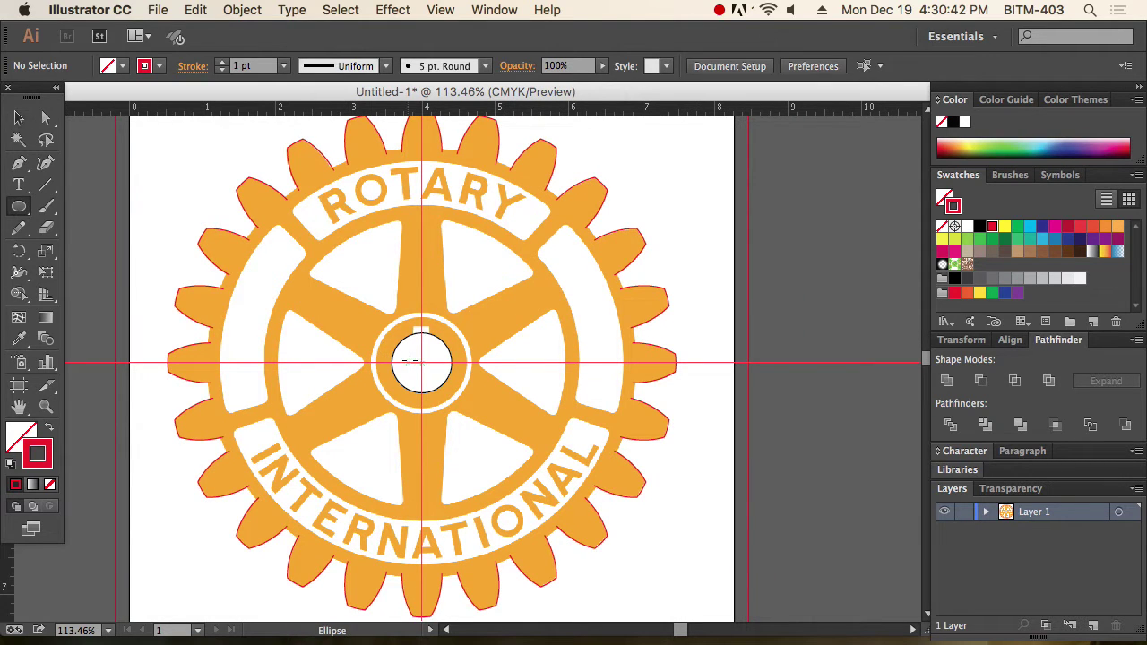
left_click_drag(422, 362, 631, 578)
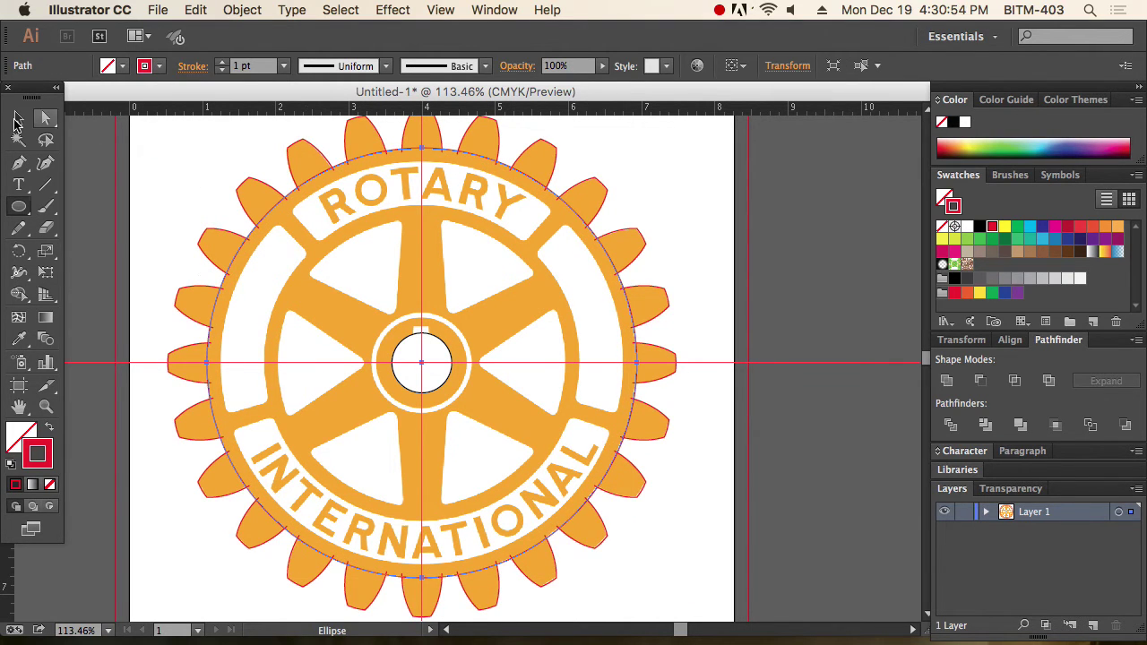
Step: Delete the black-stroked hub circle from the centre of the wheel
left_click(19, 118)
left_click(474, 363)
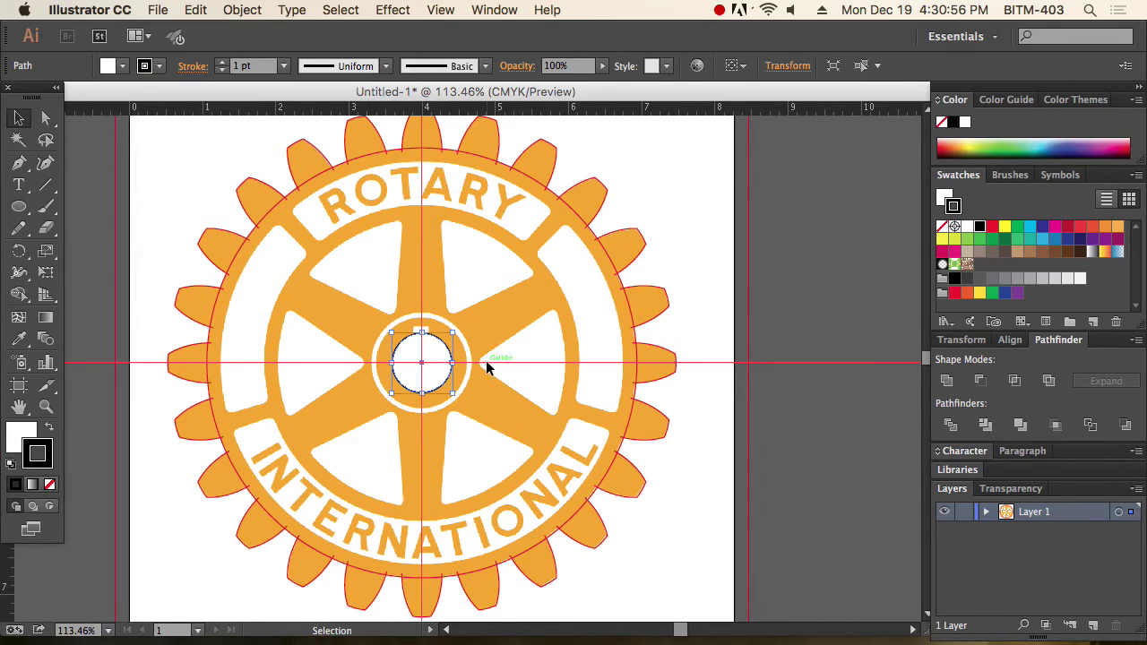
key("super+minus")
key("super+minus")
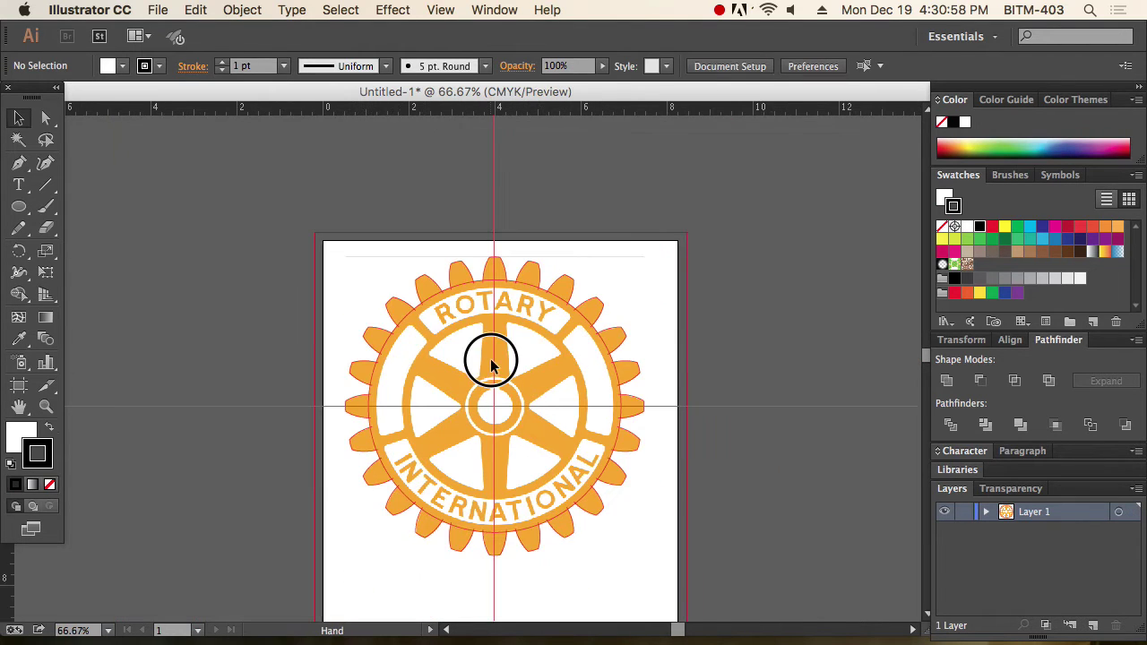
Step: Unite all the red tooth paths and the base circle into a single gear outline
left_click_drag(310, 223, 613, 530)
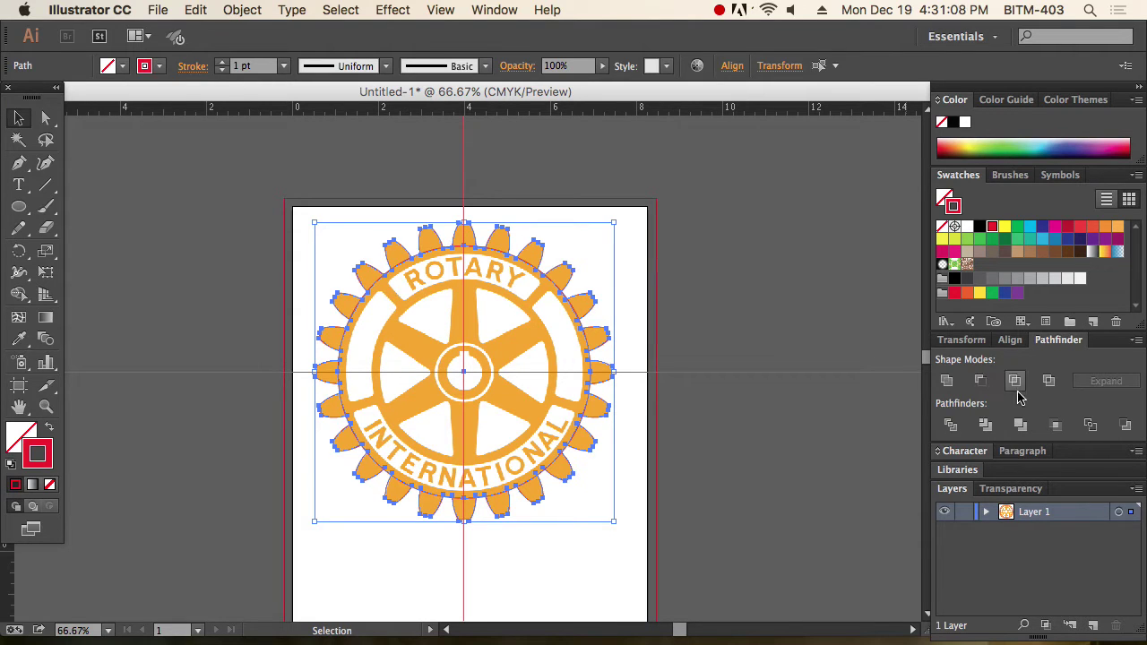
left_click(948, 382)
left_click(728, 453)
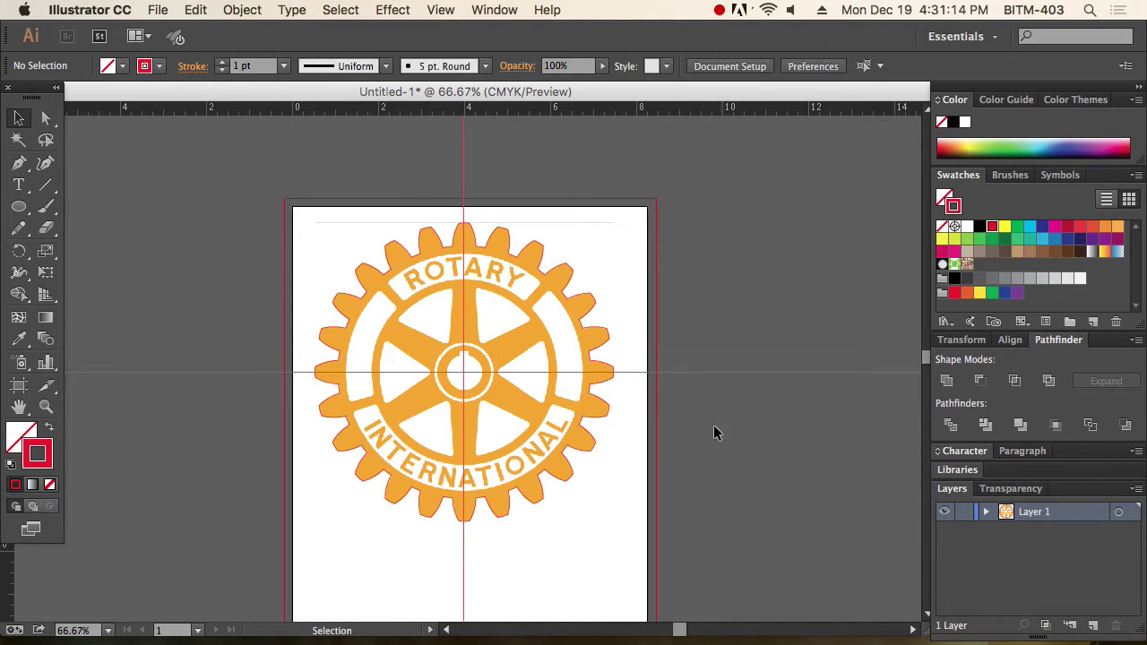
left_click_drag(418, 223, 636, 335)
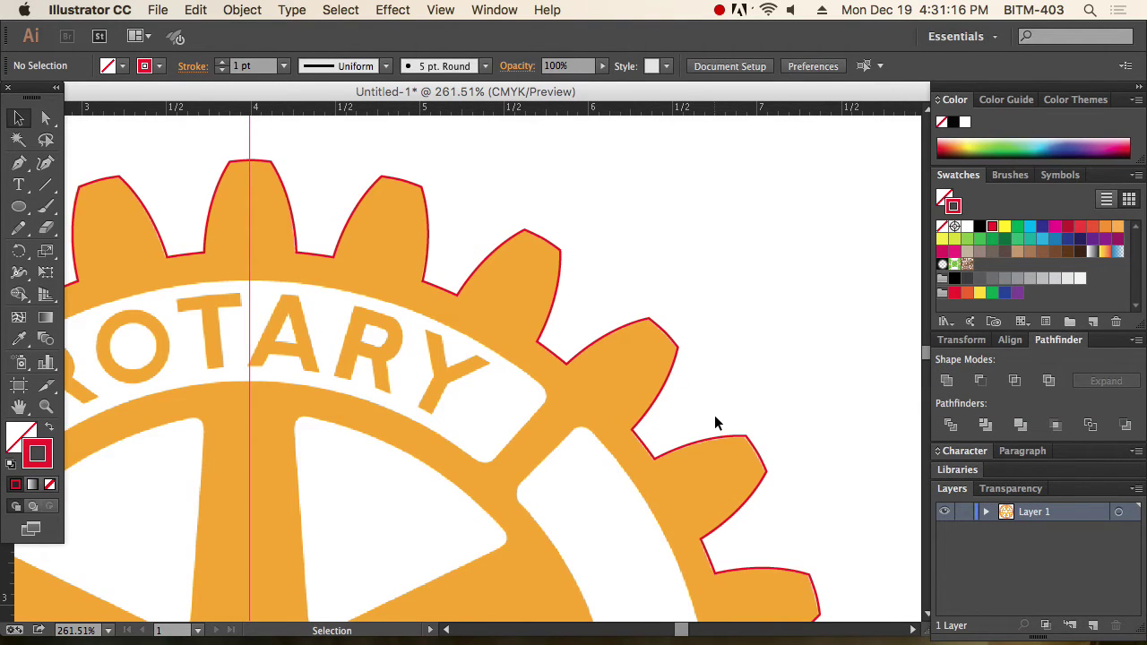
key("super+1")
Step: Try swapping the fill and stroke of the united gear outline, undo the swap and deselect the outline
left_click_drag(494, 422, 662, 353)
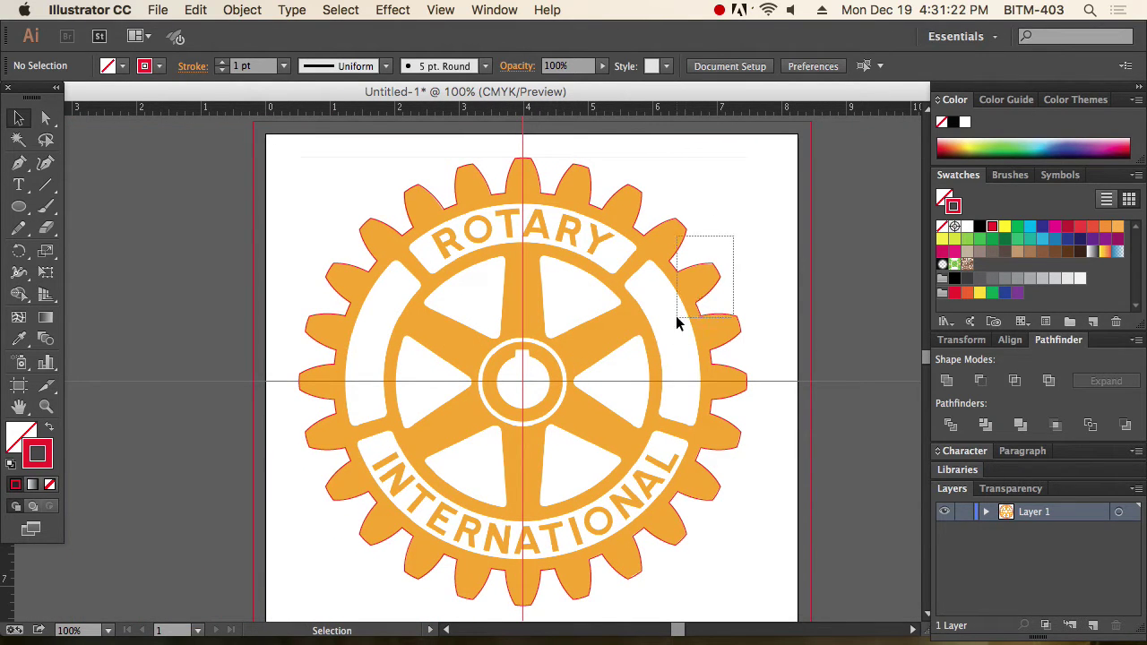
left_click(419, 423)
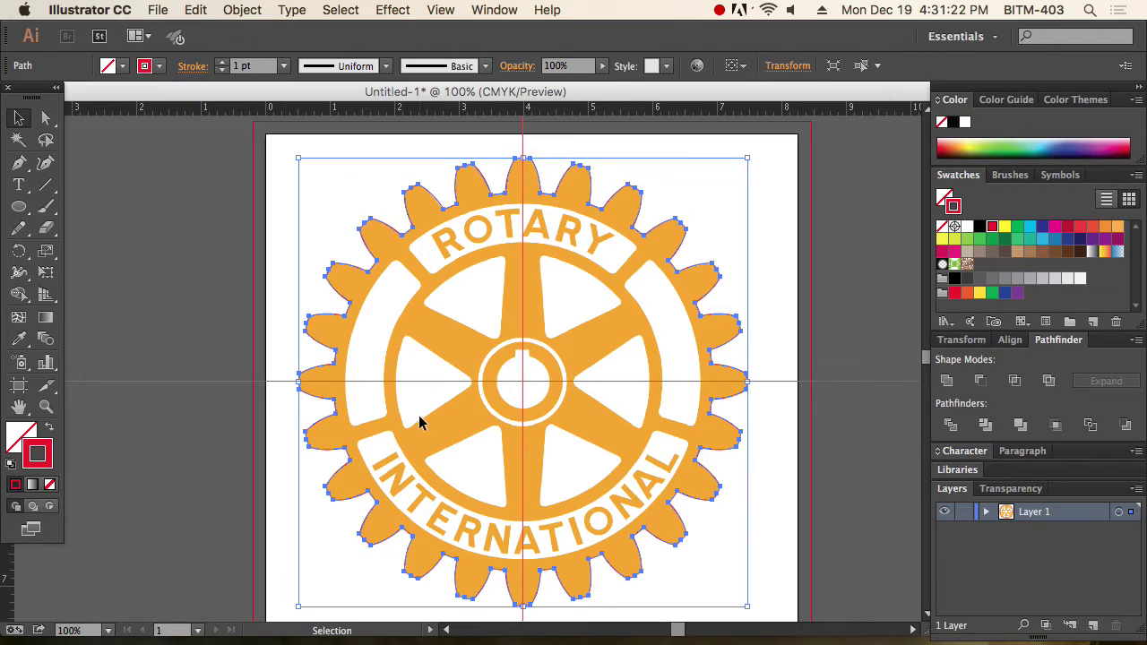
left_click(50, 429)
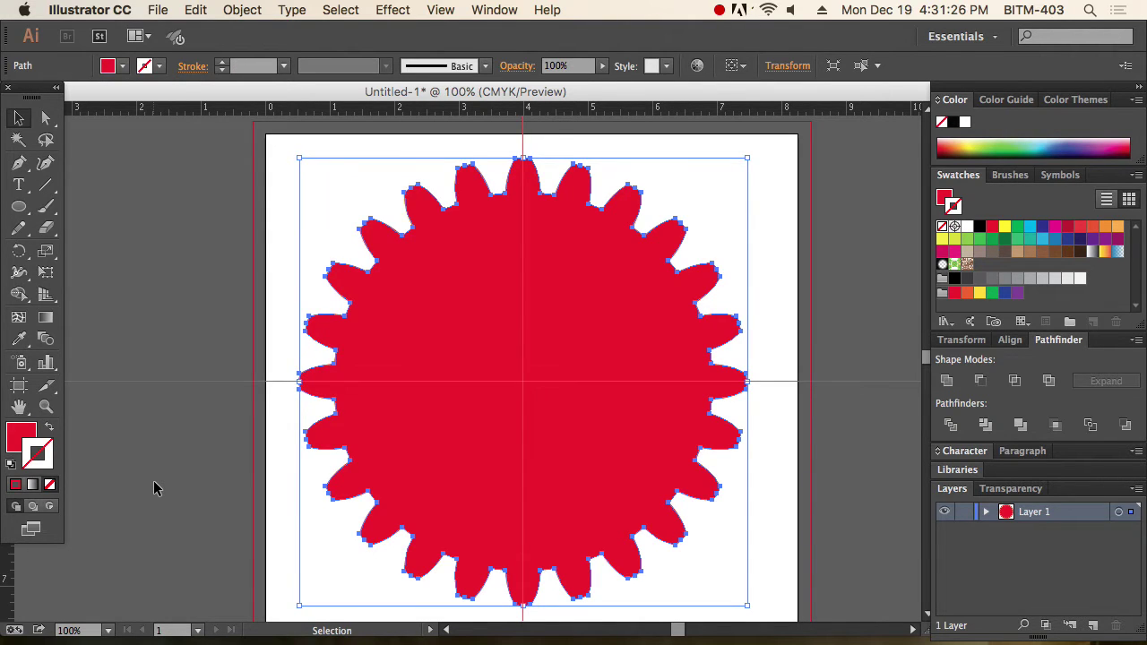
key("super+z")
left_click(163, 433)
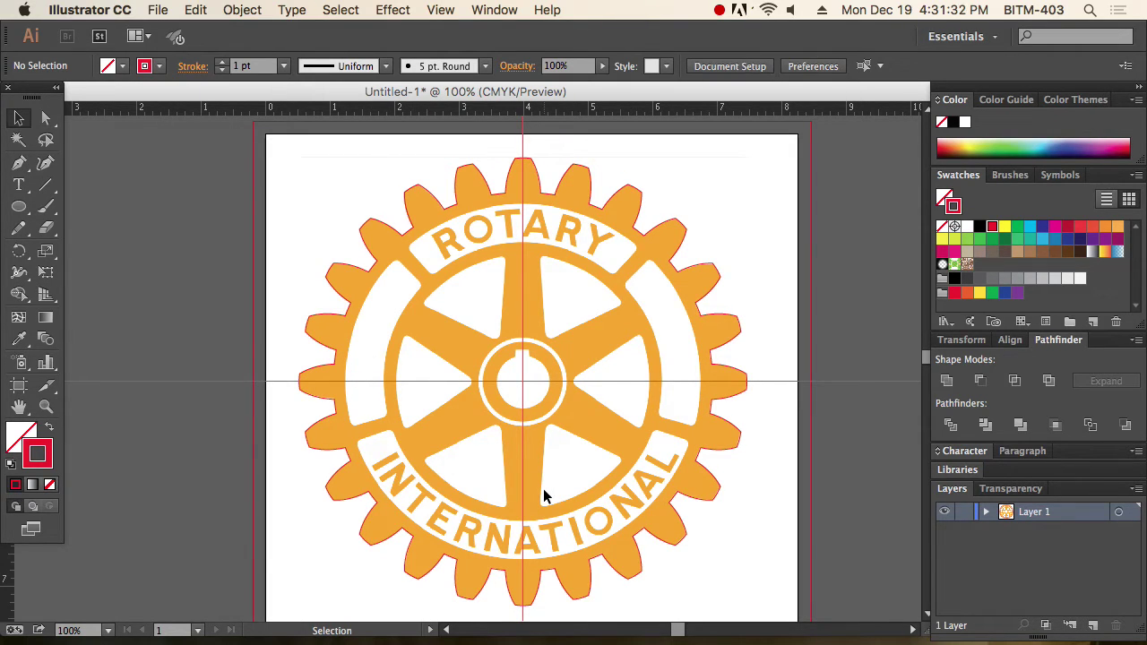
Step: Show the hidden hub circle again at the wheel's centre
key("super+space")
key("alt")
key("alt+super+3")
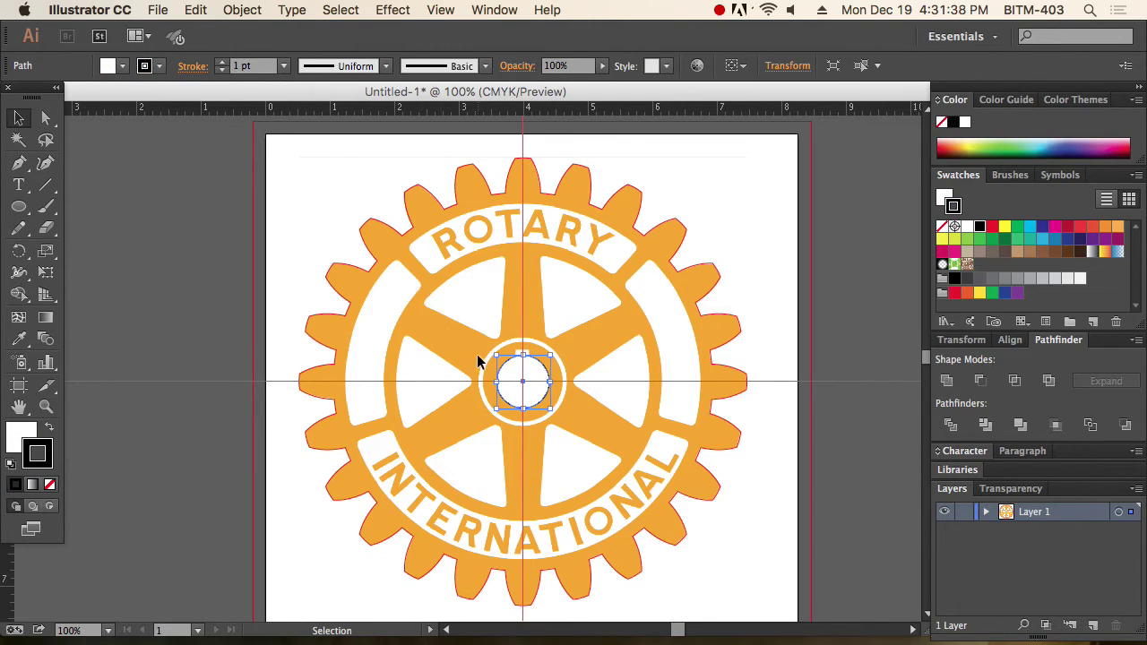
Step: Draw a rectangle over the keyway notch above the hub circle, overlapping the circle's upper edge
key("super+space")
left_click_drag(495, 331, 582, 418)
left_click_drag(441, 353, 546, 404)
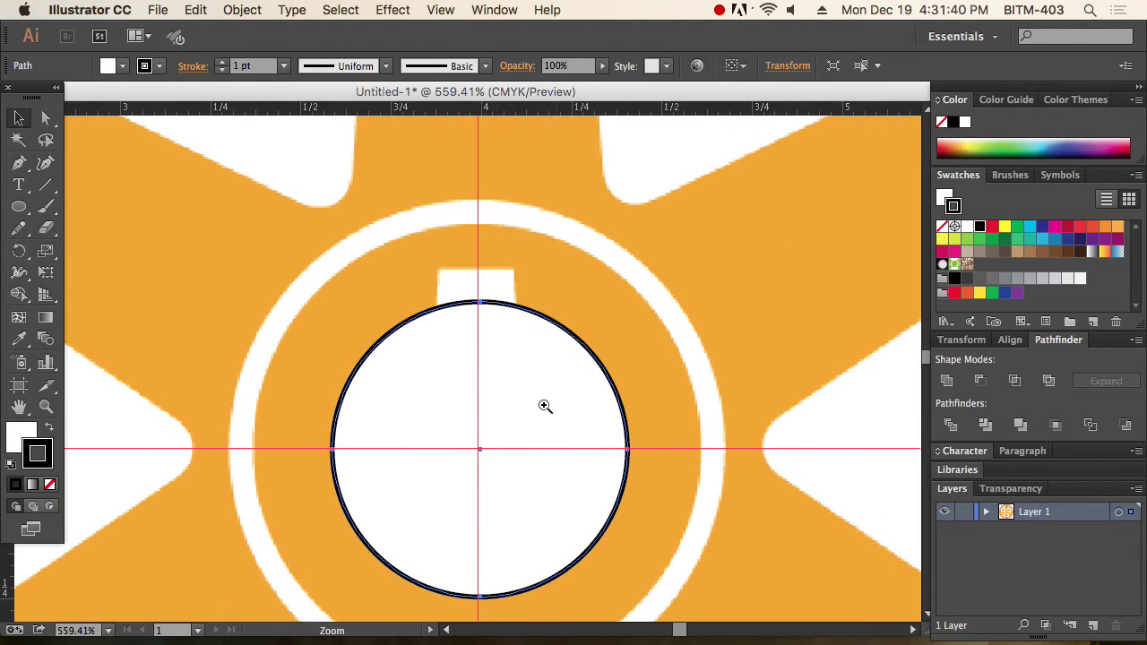
left_click_drag(379, 225, 617, 404)
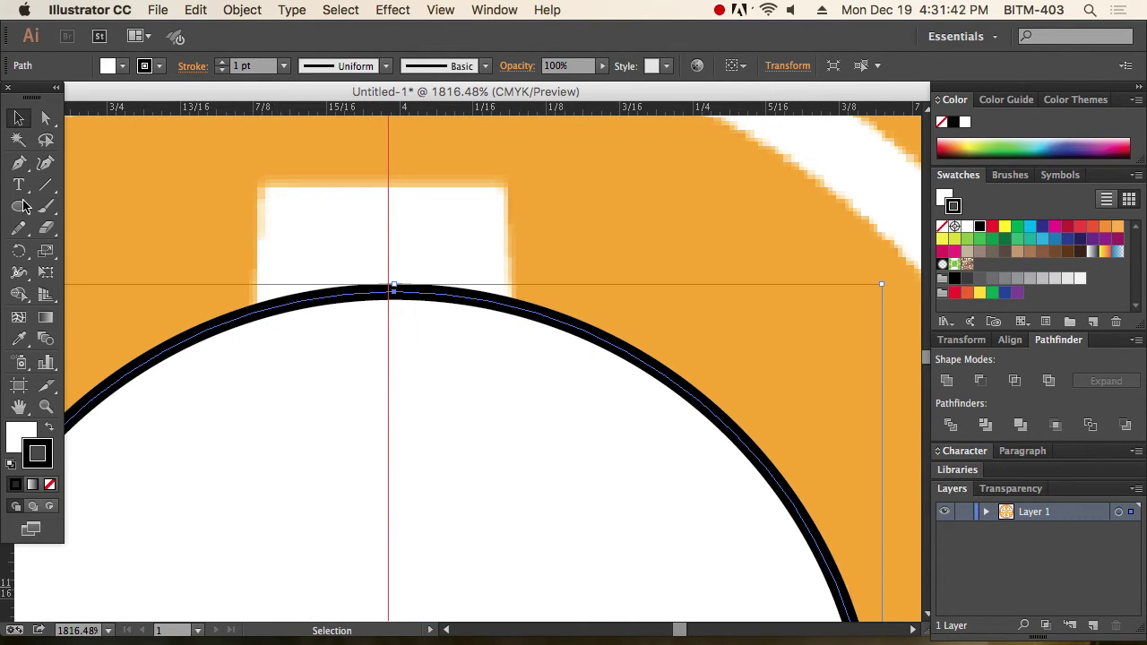
left_click_drag(24, 206, 98, 202)
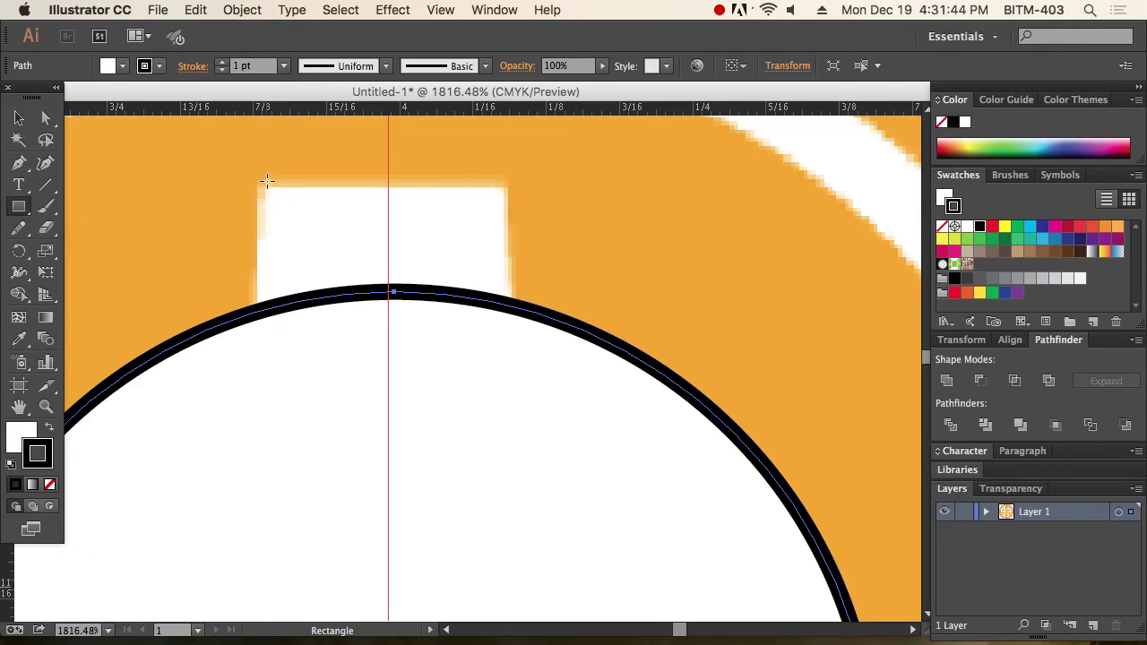
mouse_move(259, 182)
left_mouse_down()
mouse_move(442, 328)
mouse_move(509, 357)
left_mouse_up()
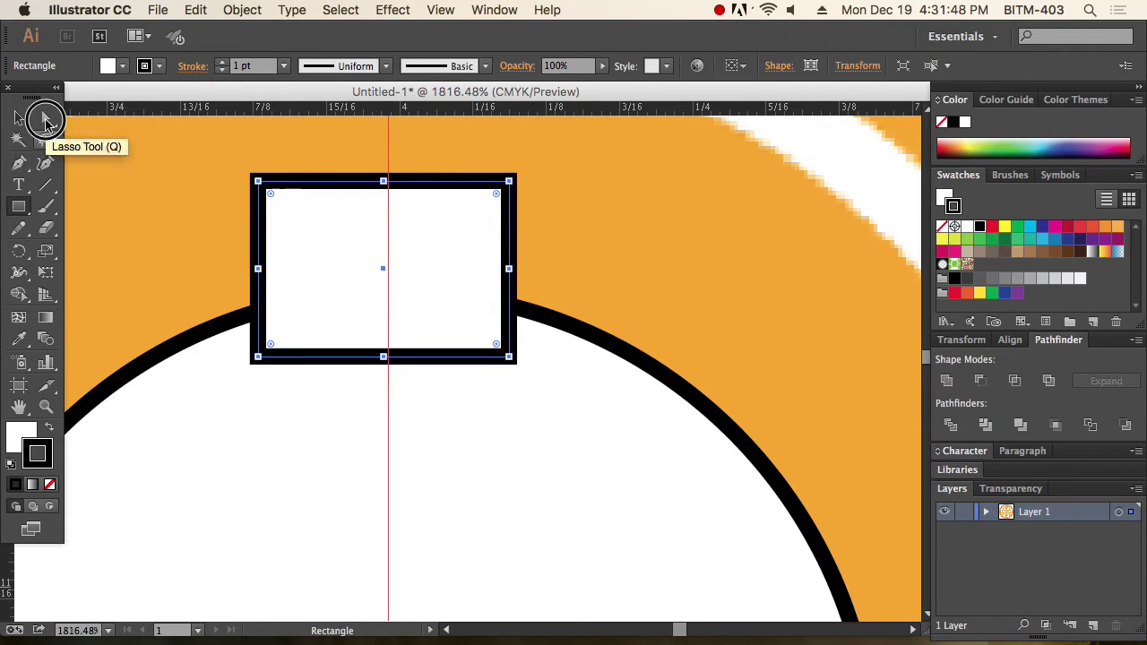
Step: Move the rectangle's two upper corner points slightly inward so its sides taper like the keyway notch
left_click(46, 117)
left_click_drag(205, 181, 267, 183)
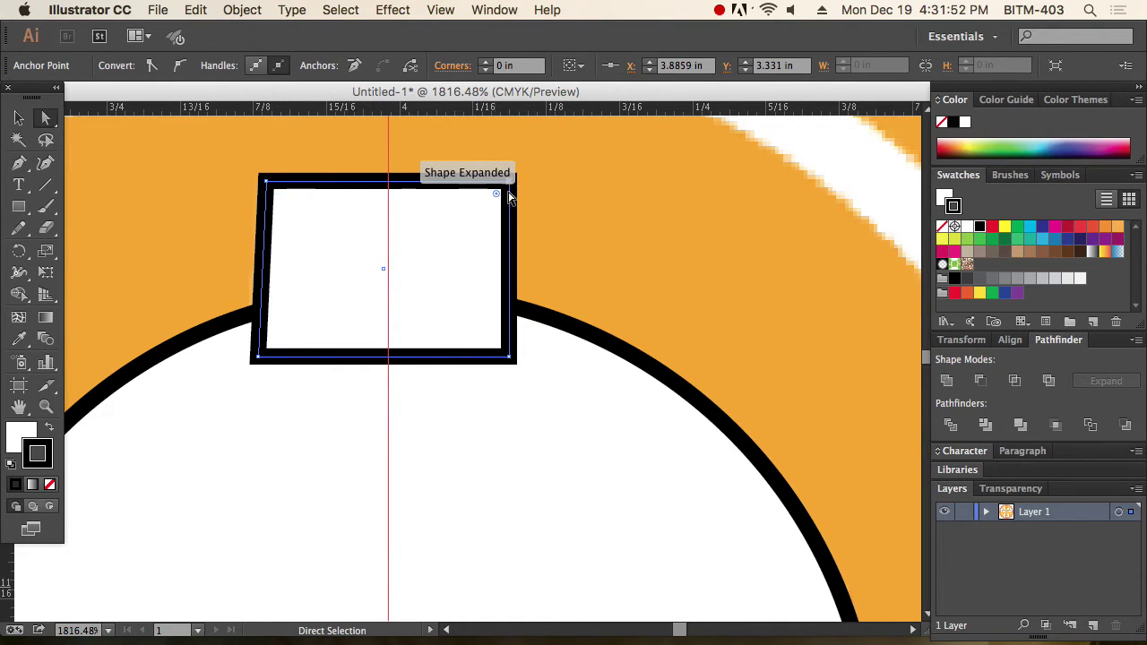
left_click_drag(510, 186, 494, 182)
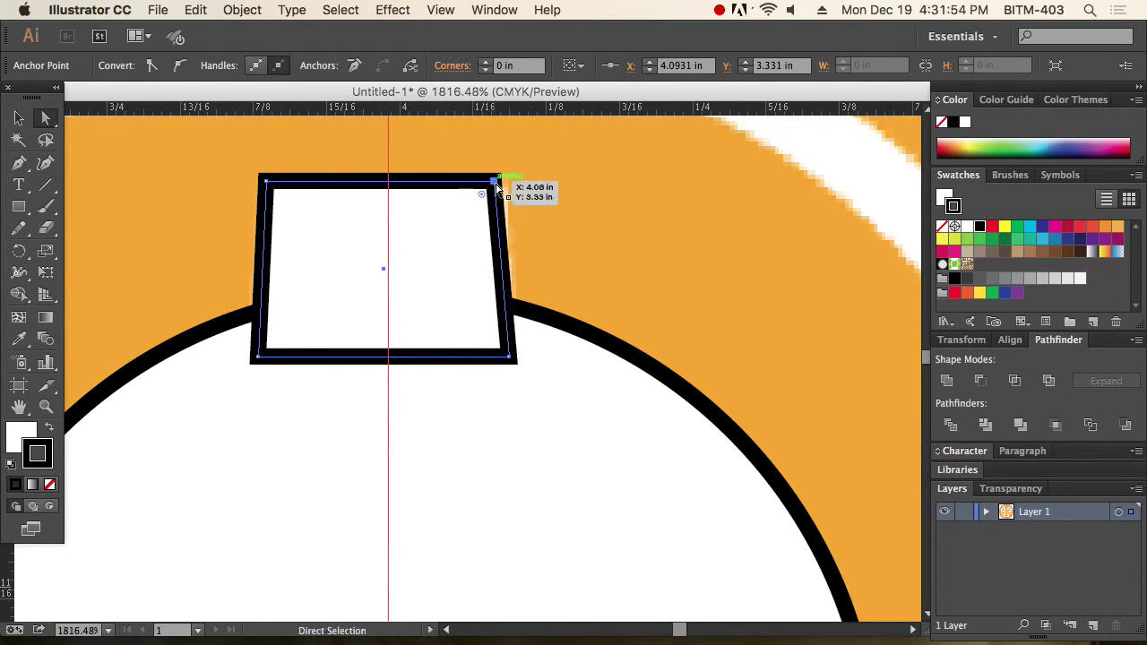
left_click(20, 119)
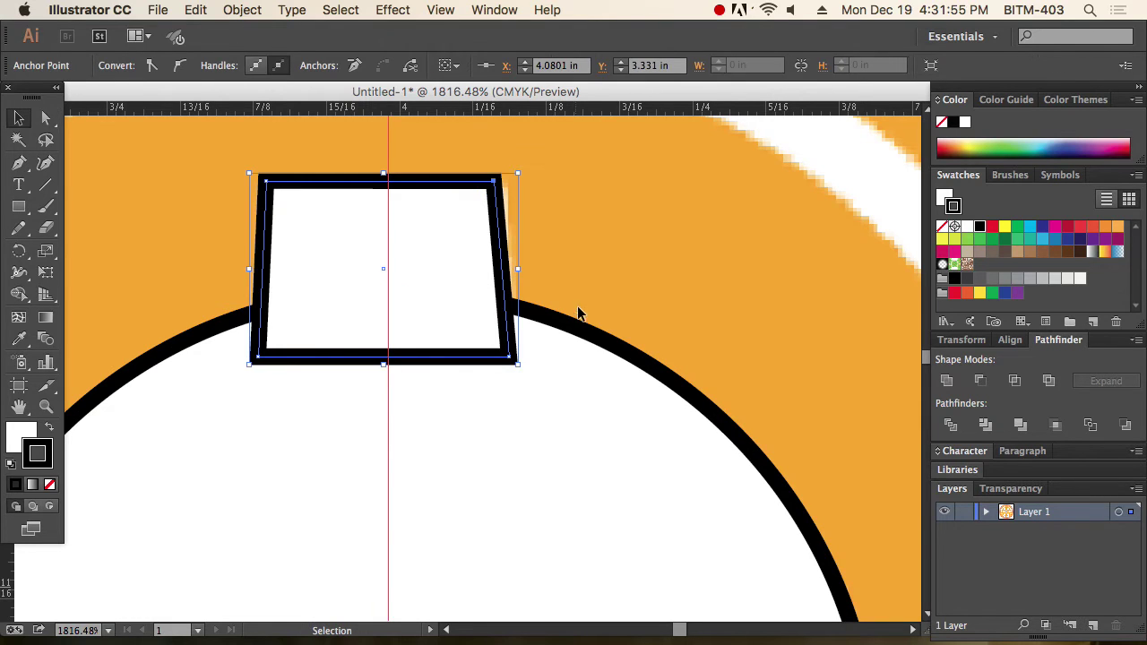
Step: Select the tapered keyway shape together with the hub circle and unite them into one path
left_click(475, 331)
left_click(952, 385)
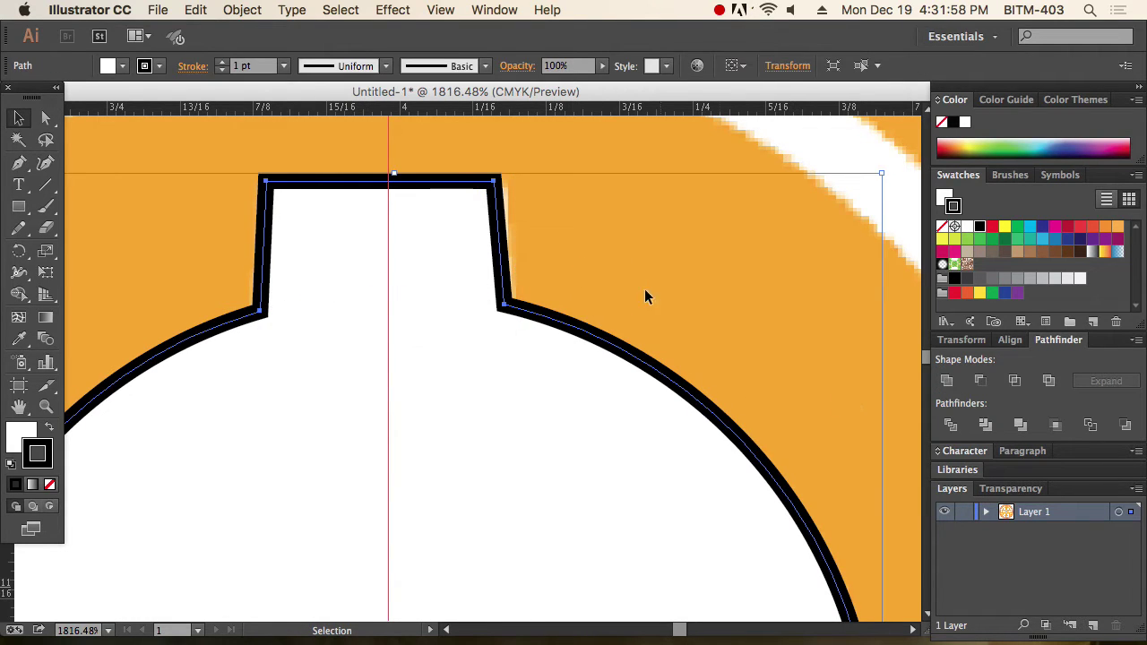
left_click(645, 289)
Step: Examine how the combined hub circle and keyway outline fits the wheel's centre hole
left_click(525, 368, "alt+super")
left_click(524, 369, "alt+super")
left_click(525, 369, "alt+super")
left_click(524, 368, "alt+super")
left_click(524, 368, "alt+super")
left_click(524, 369, "alt+super")
left_click_drag(460, 421, 647, 347)
left_click_drag(314, 227, 716, 485)
key("v")
left_click(366, 373)
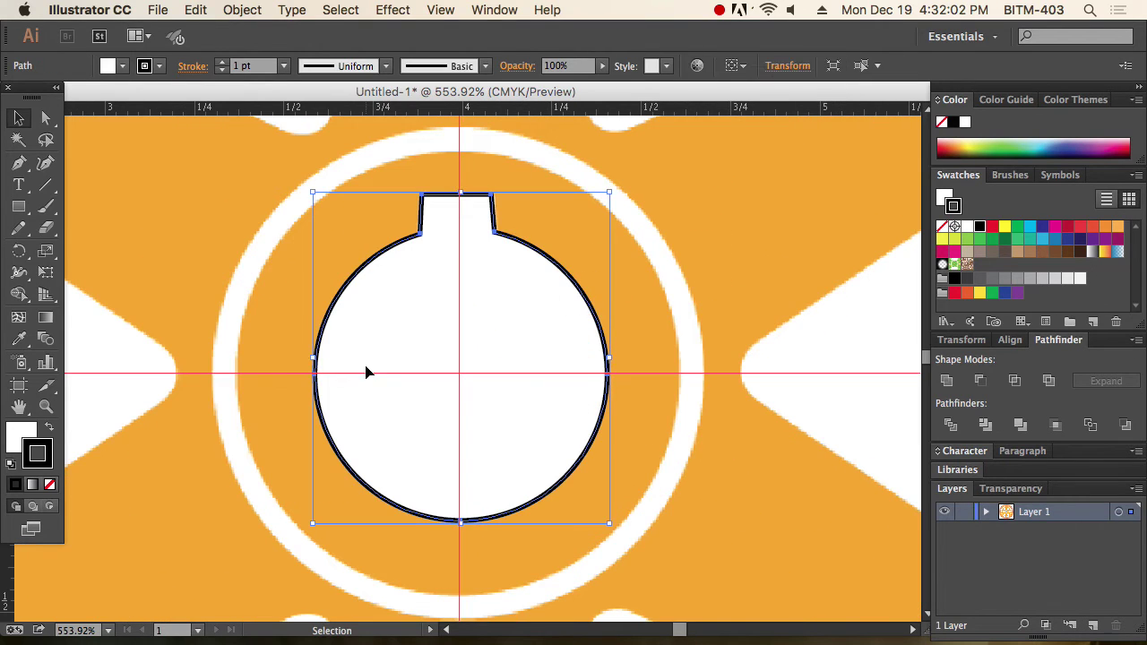
key("super+shift+a")
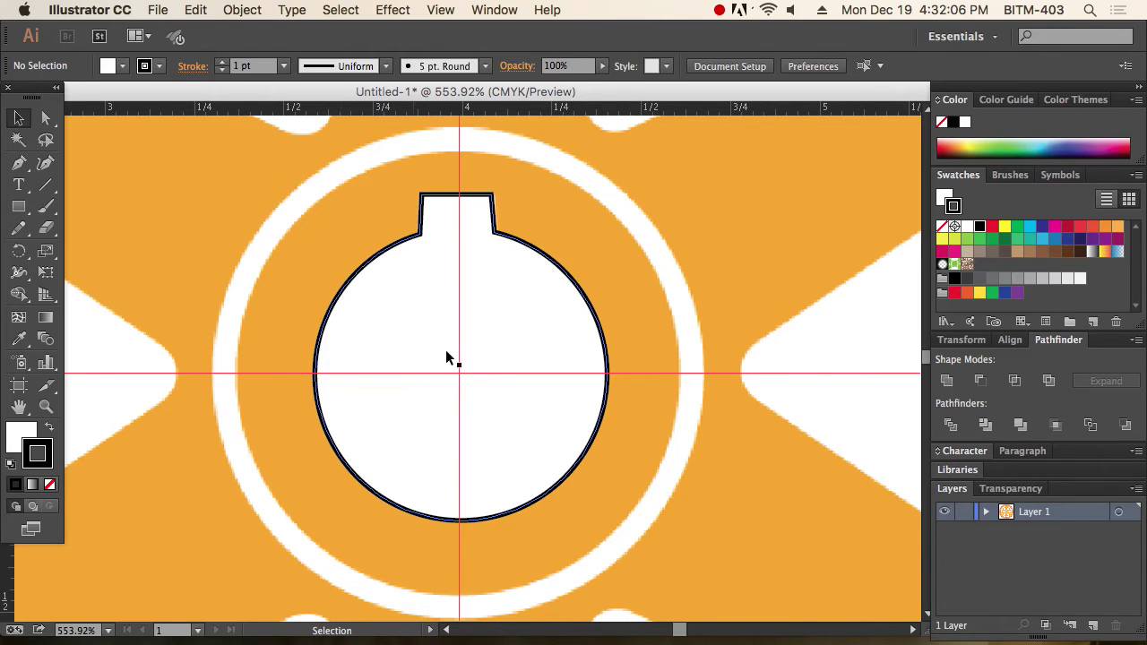
Step: Draw a circle from the guides' intersection out to the outer edge of the white hub ring and remove its fill
left_click(481, 397, "alt+super")
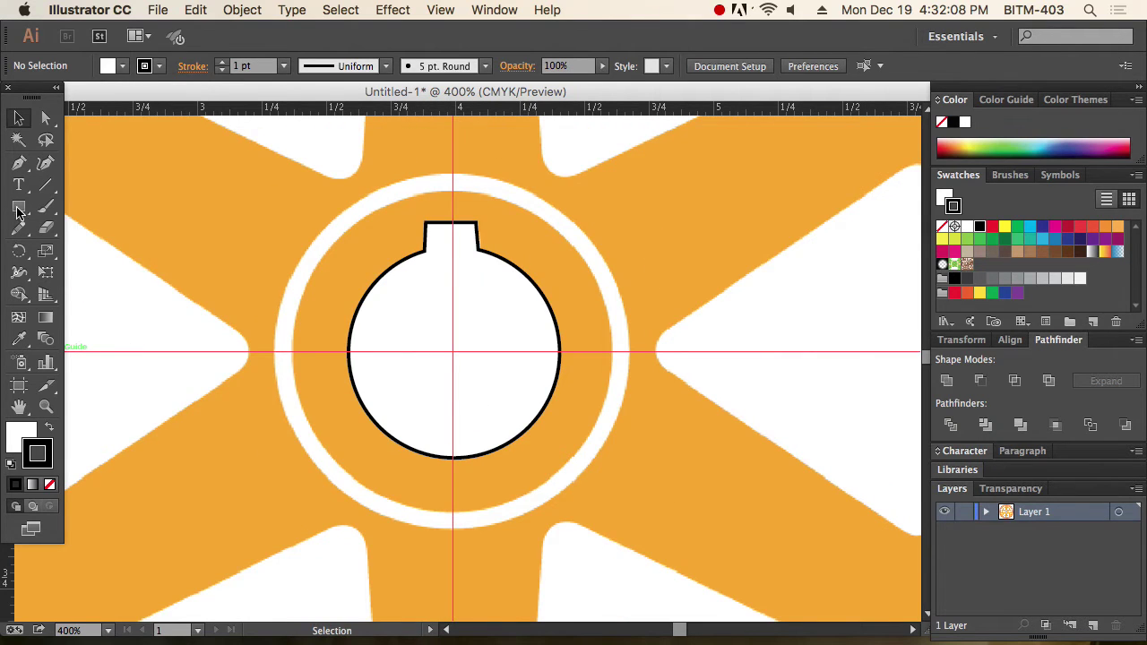
left_click_drag(17, 207, 99, 248)
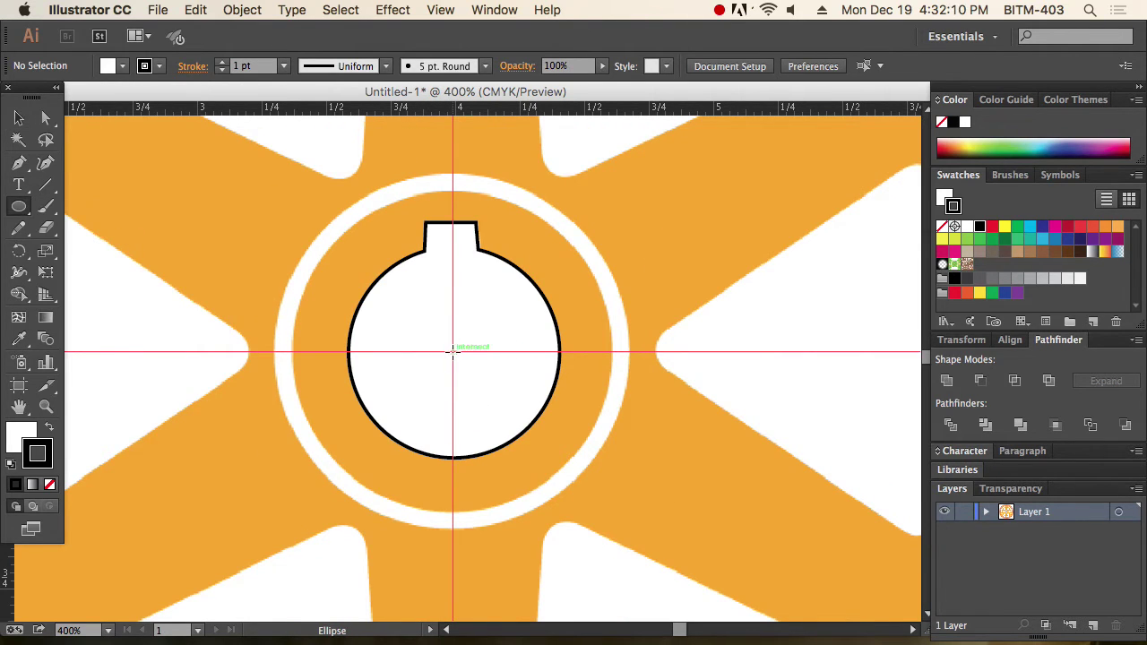
left_click_drag(453, 351, 631, 515)
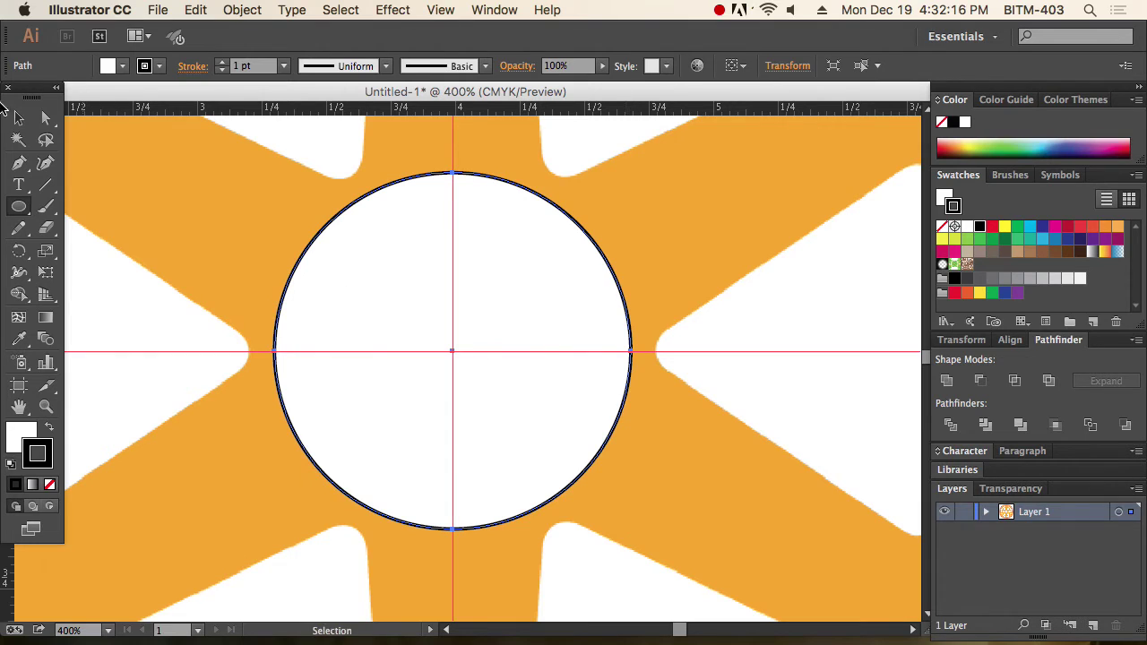
left_click(21, 116)
key("x")
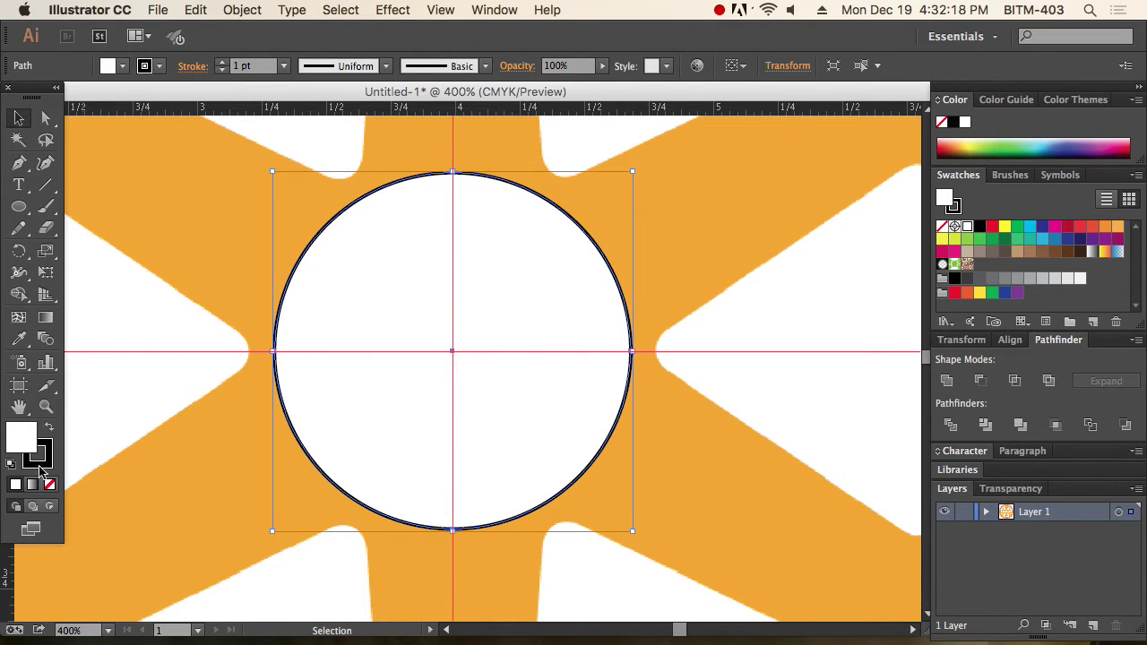
left_click(50, 485)
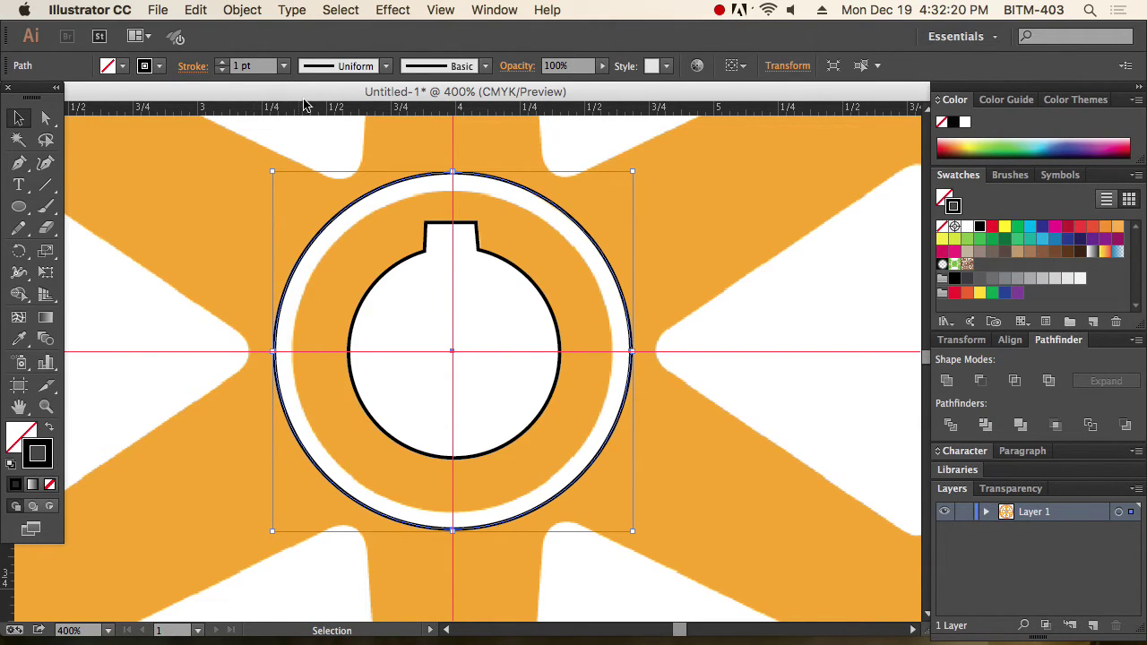
Step: Align the new circle's stroke to the inside and set its weight to 5 pt to cover the white ring
left_click(495, 10)
scroll(615, 550, "down", 3)
left_click(609, 518)
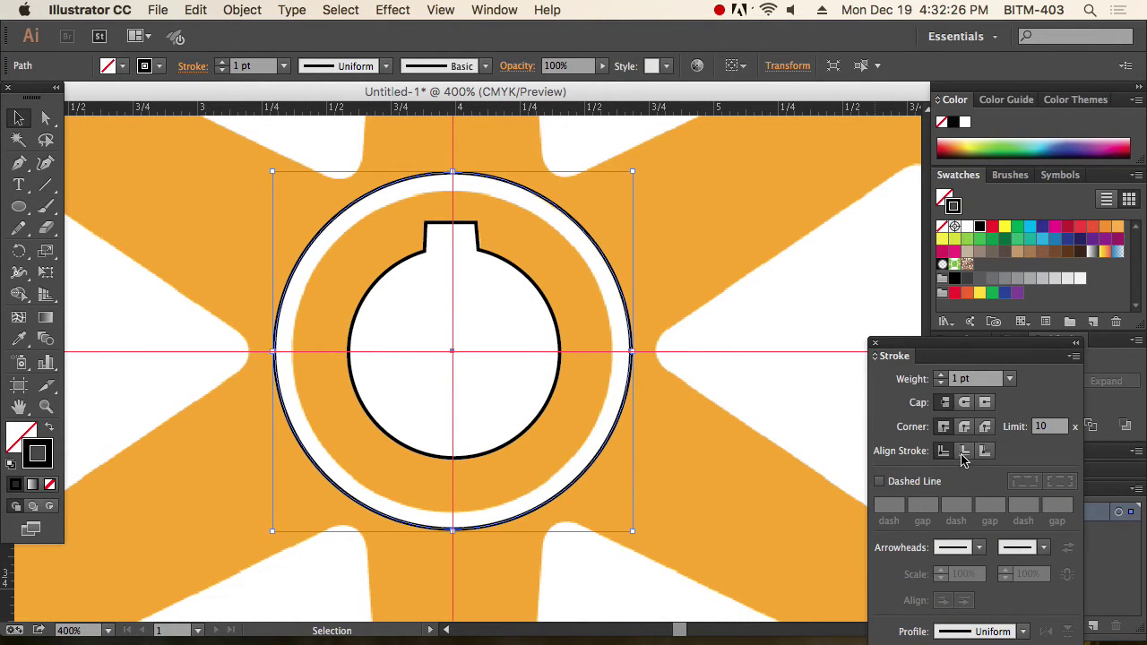
left_click(964, 452)
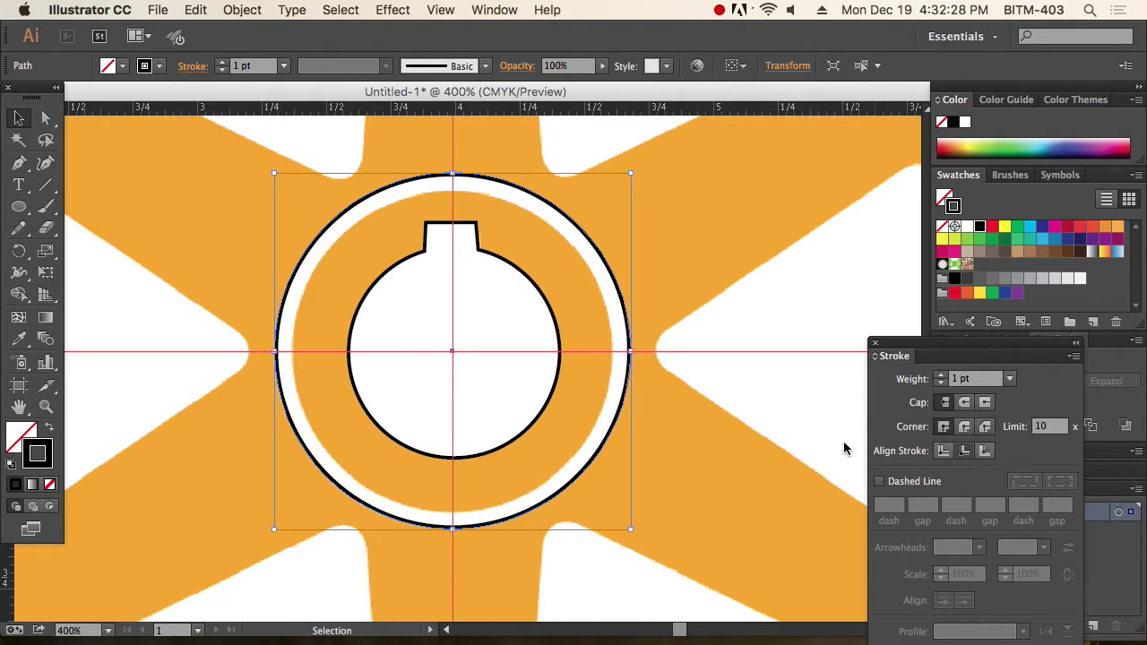
left_click(941, 375)
left_click(941, 376)
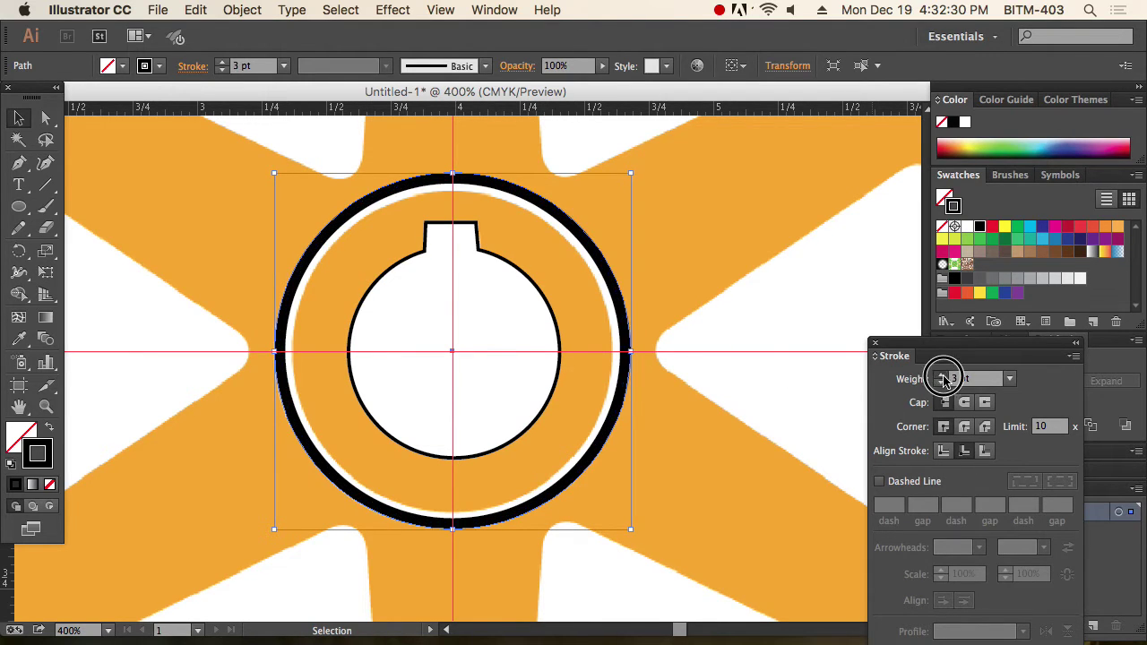
left_click(942, 376)
left_click(942, 376)
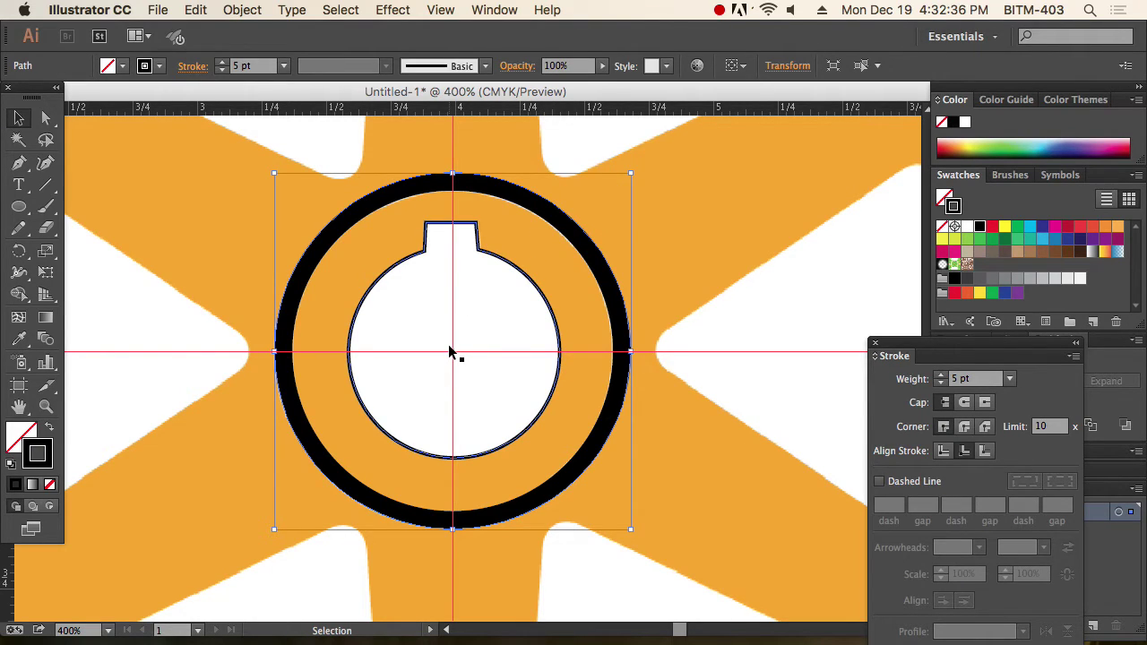
Step: Deselect the ring and trace a closed straight-sided Pen triangle around the spoke opening above the hub, just left of the vertical guide
left_click(505, 405, "alt+super")
left_click(505, 405, "alt+super")
left_click(505, 405, "alt+super")
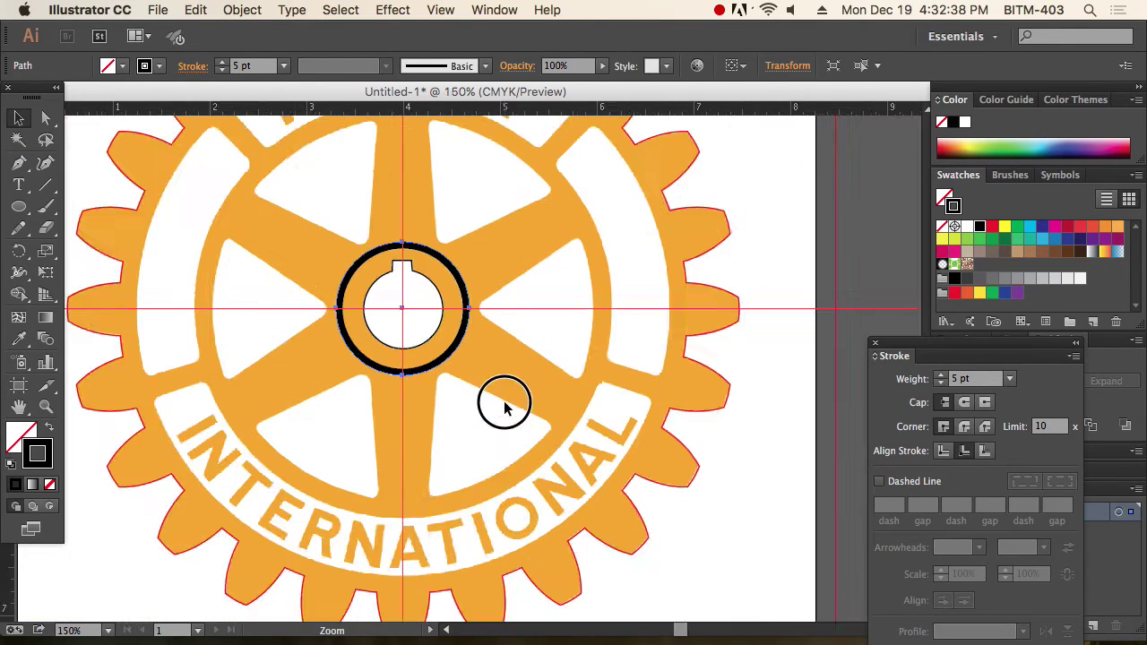
left_click(504, 405, "alt+super")
left_click_drag(491, 356, 507, 402)
key("super+shift+a")
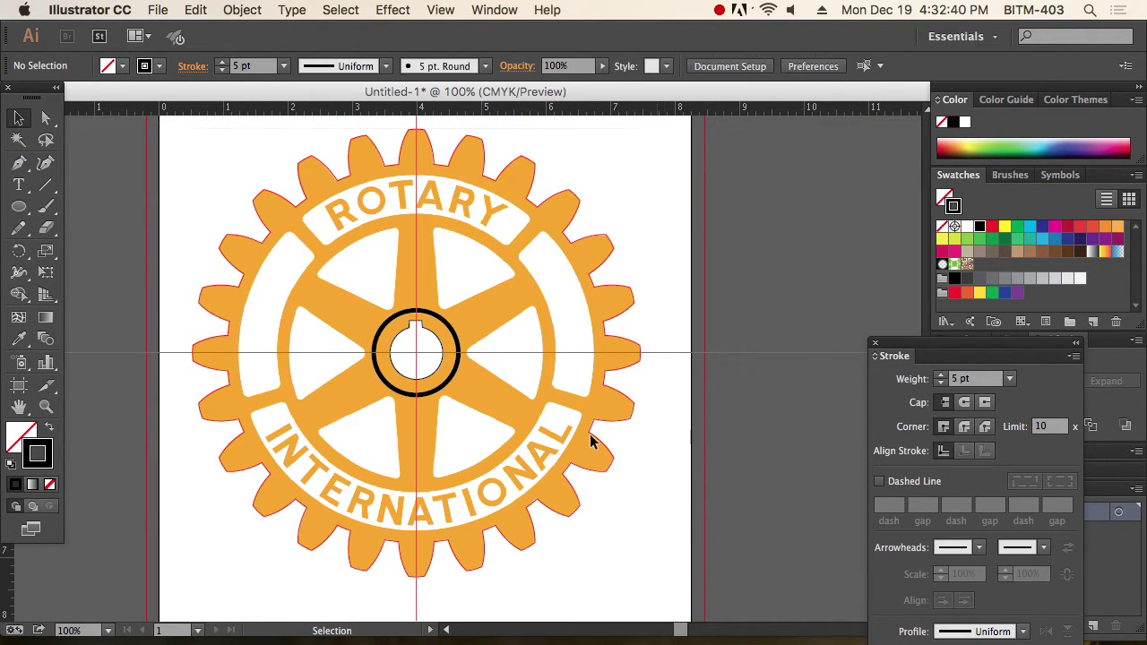
left_click_drag(261, 201, 548, 380)
left_click_drag(170, 185, 529, 464)
left_click_drag(572, 384, 559, 417)
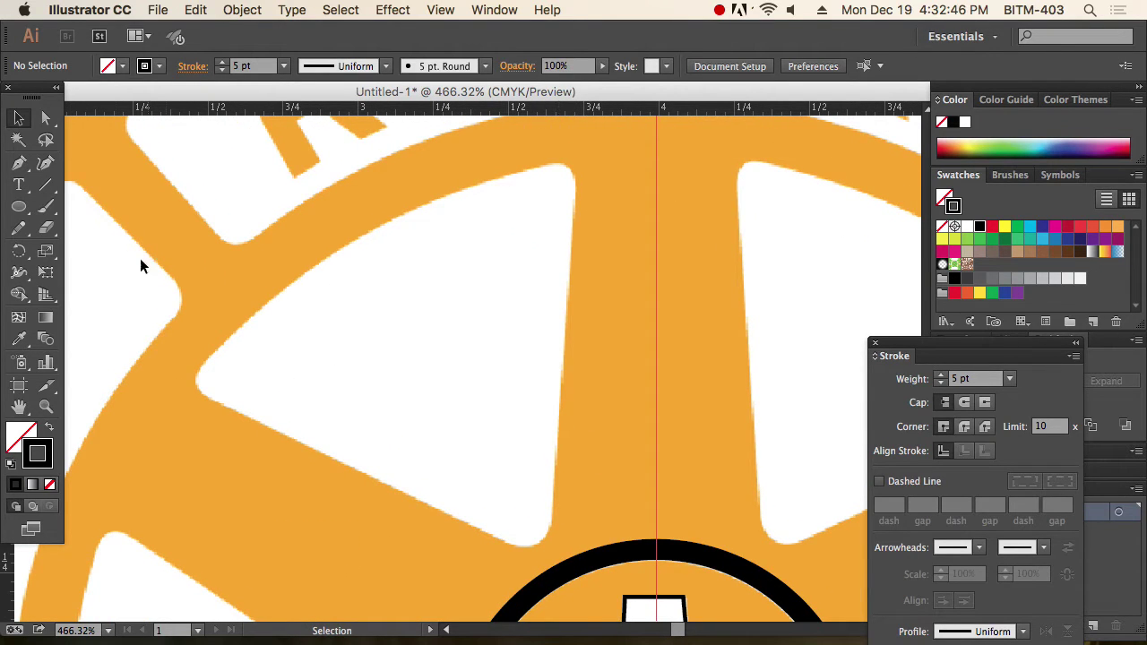
left_click(19, 164)
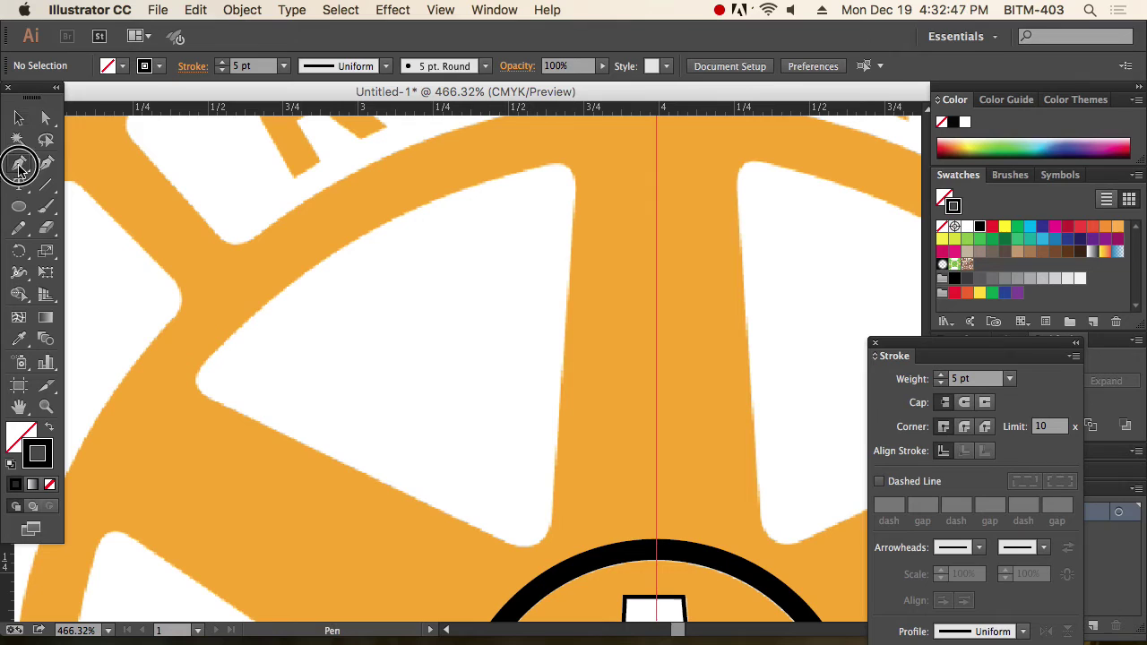
left_click(184, 386)
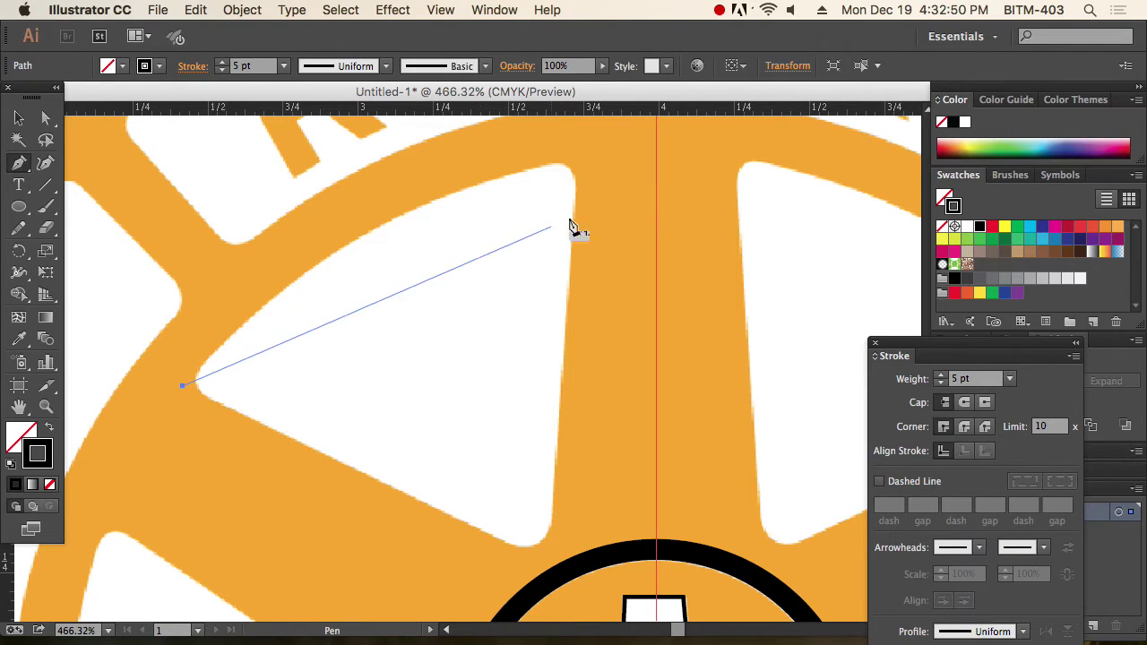
left_click(592, 145)
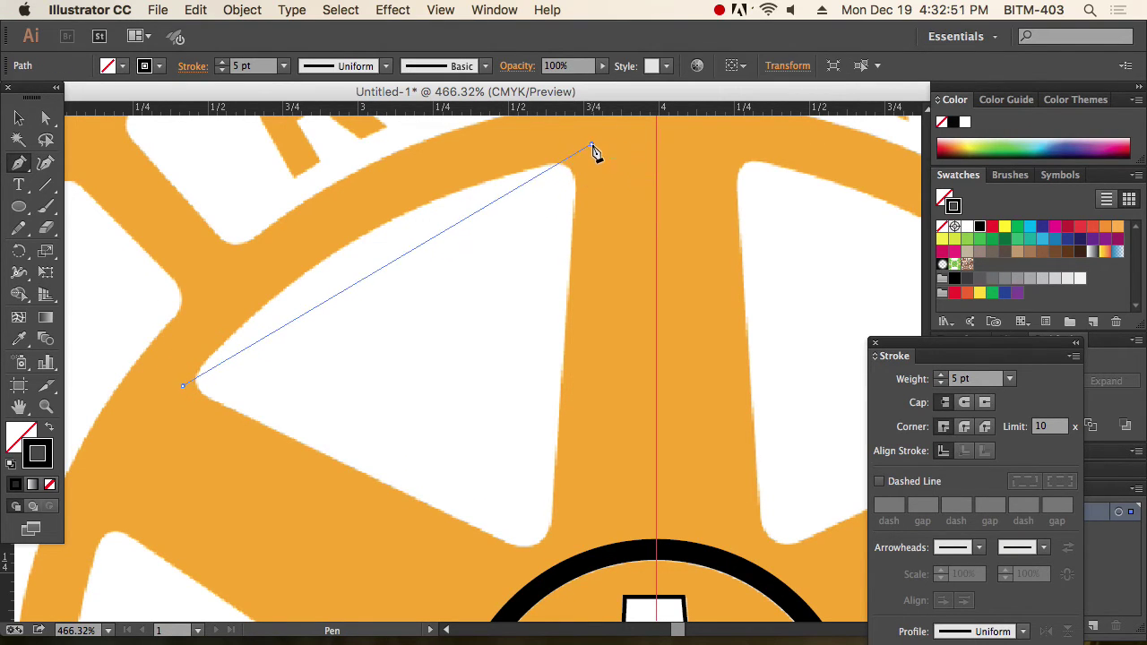
left_click(544, 599)
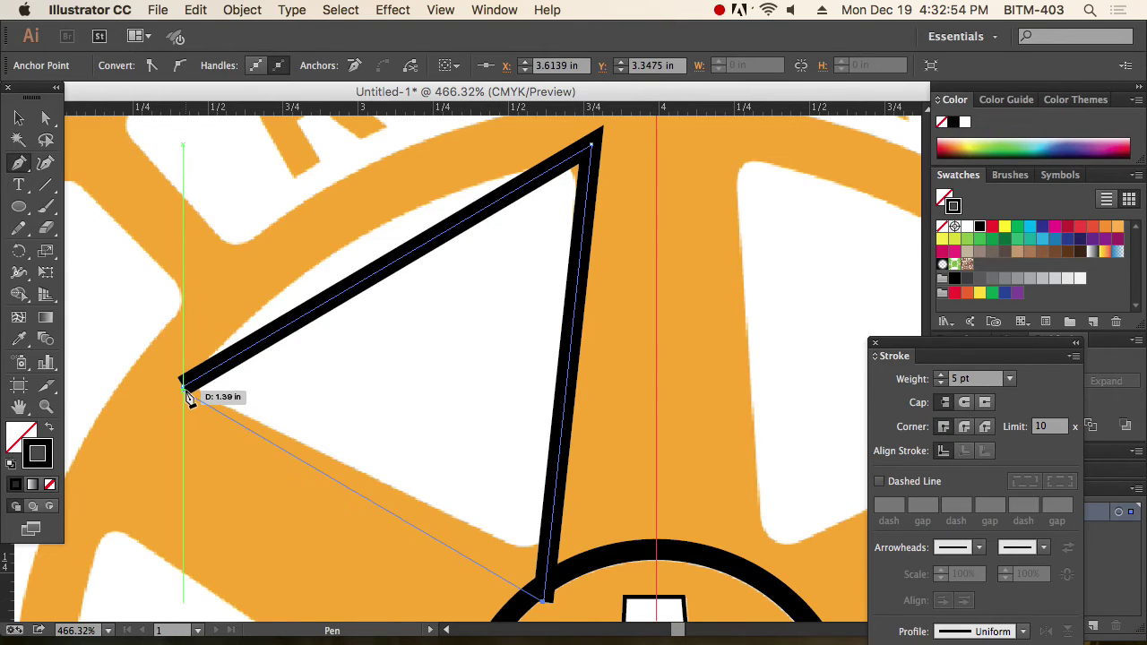
left_click(184, 386)
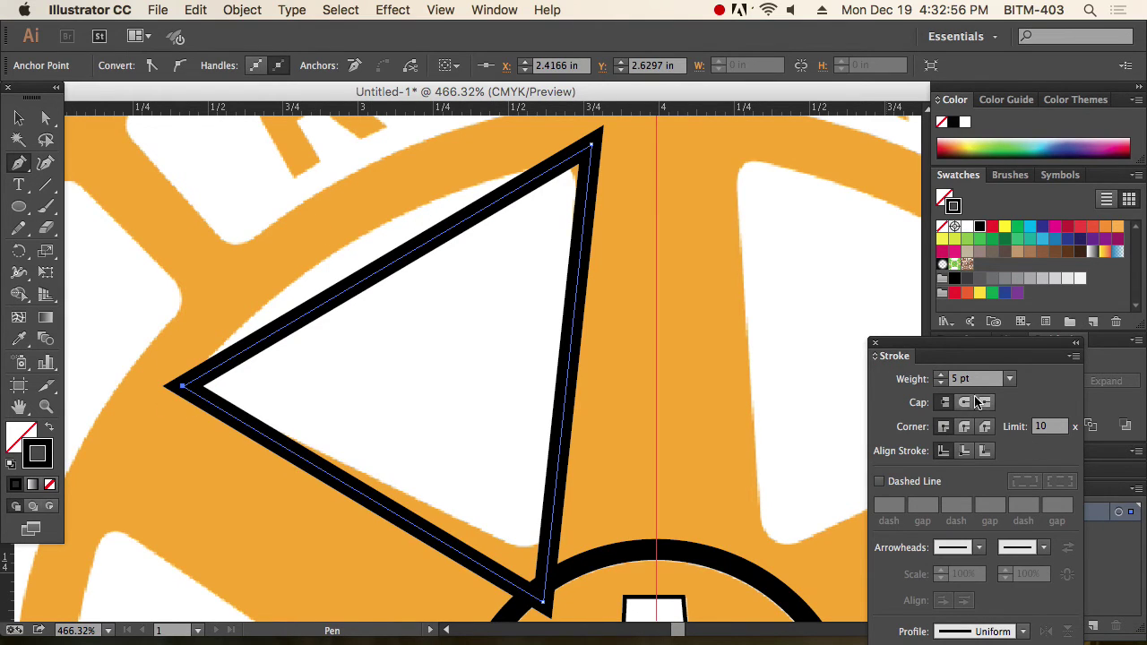
Step: Set the triangle's stroke weight to 1 pt, fit its lower and upper-right points to the opening's straight edges, and select the whole path
left_click(877, 384)
type("1")
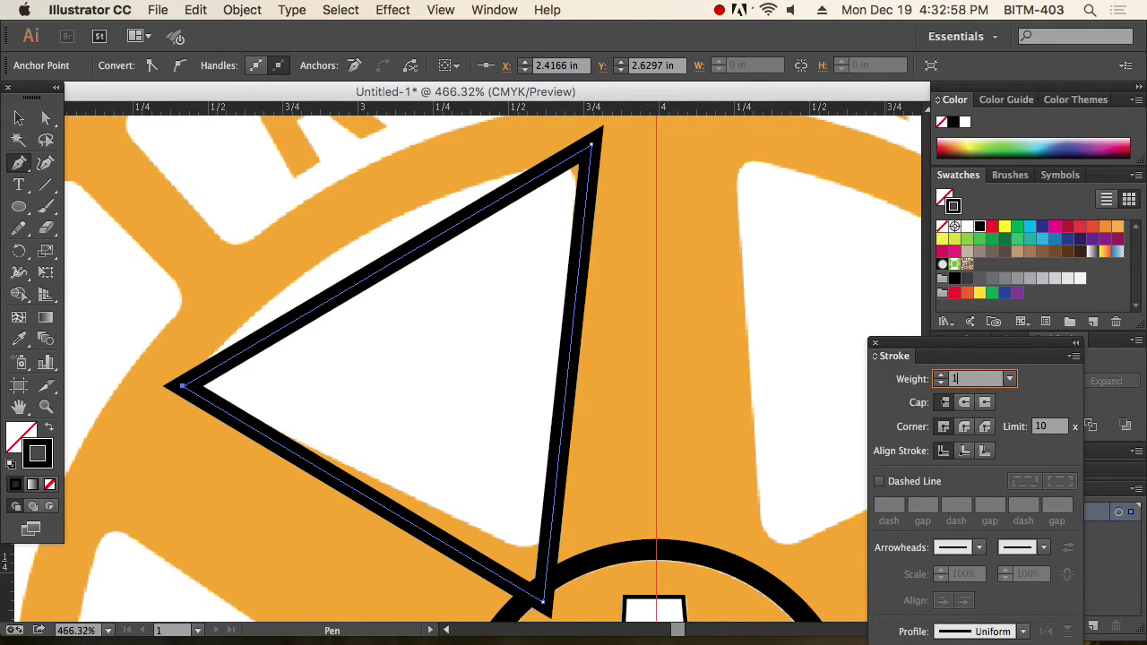
key("Return")
key("a")
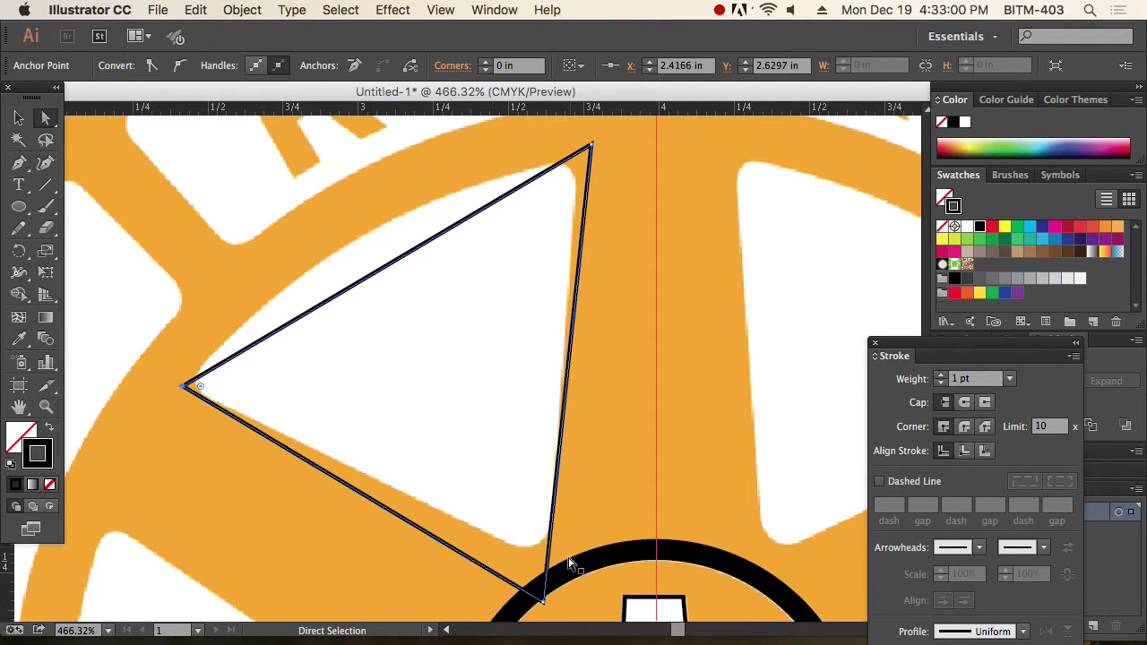
left_click_drag(543, 596, 550, 567)
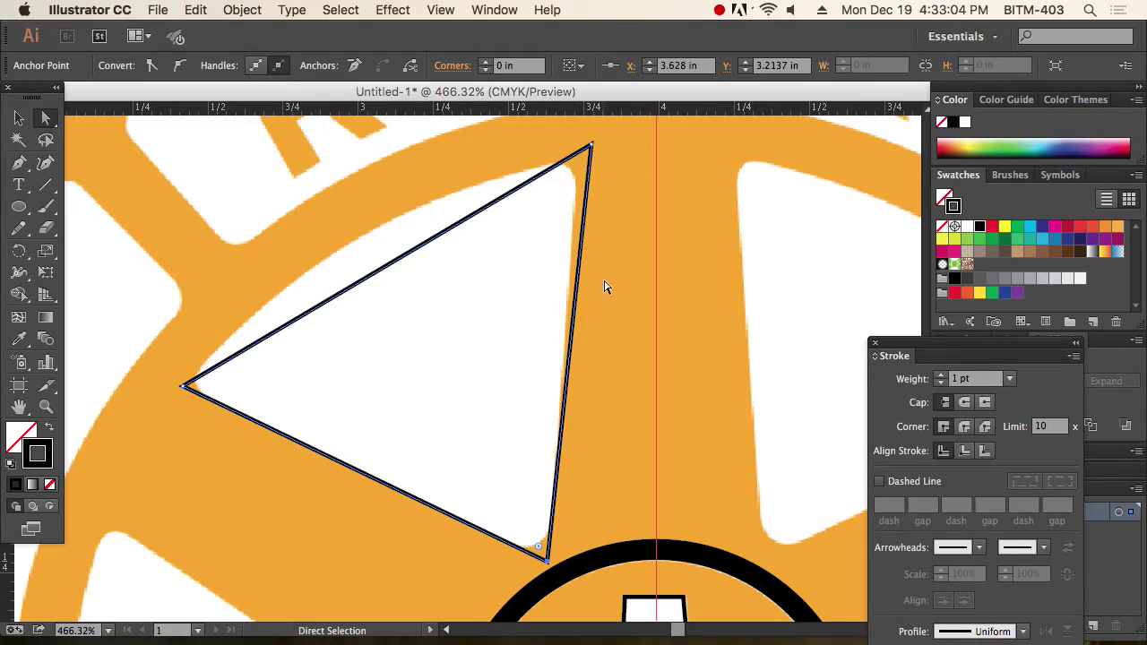
left_click_drag(591, 146, 576, 145)
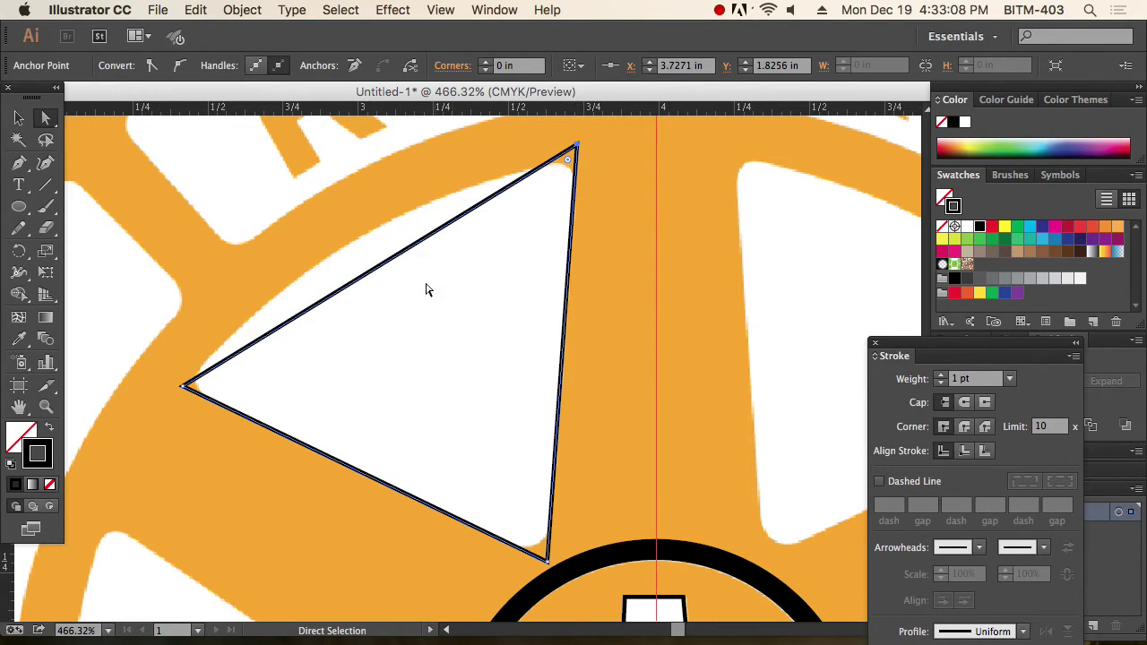
left_click_drag(314, 233, 495, 366)
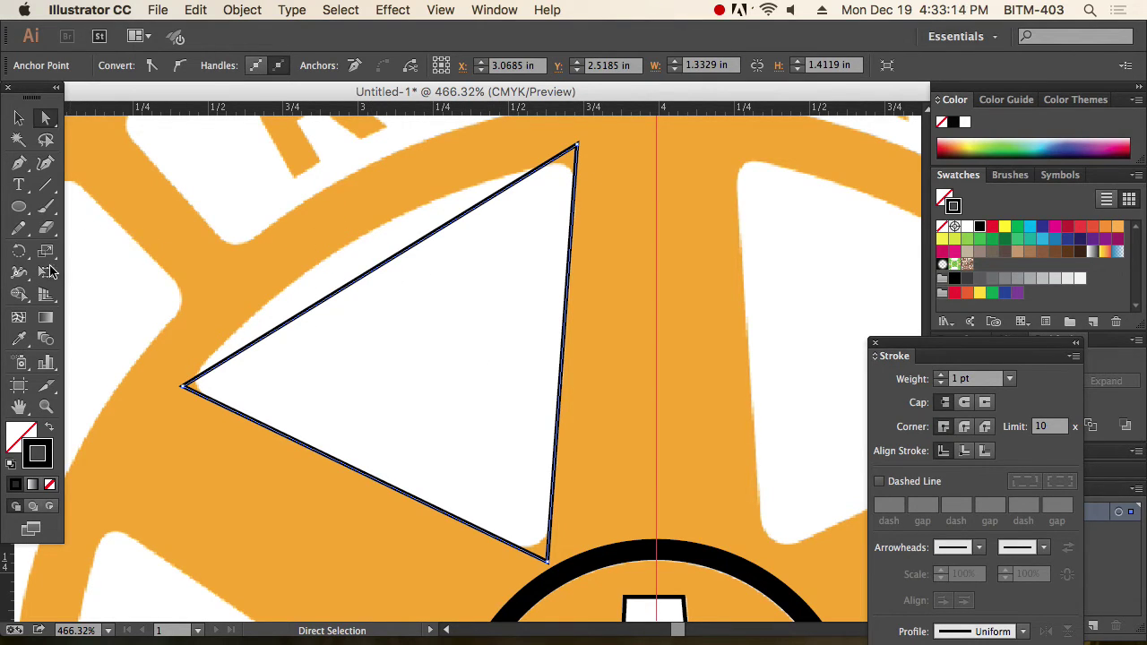
left_click_drag(45, 252, 130, 275)
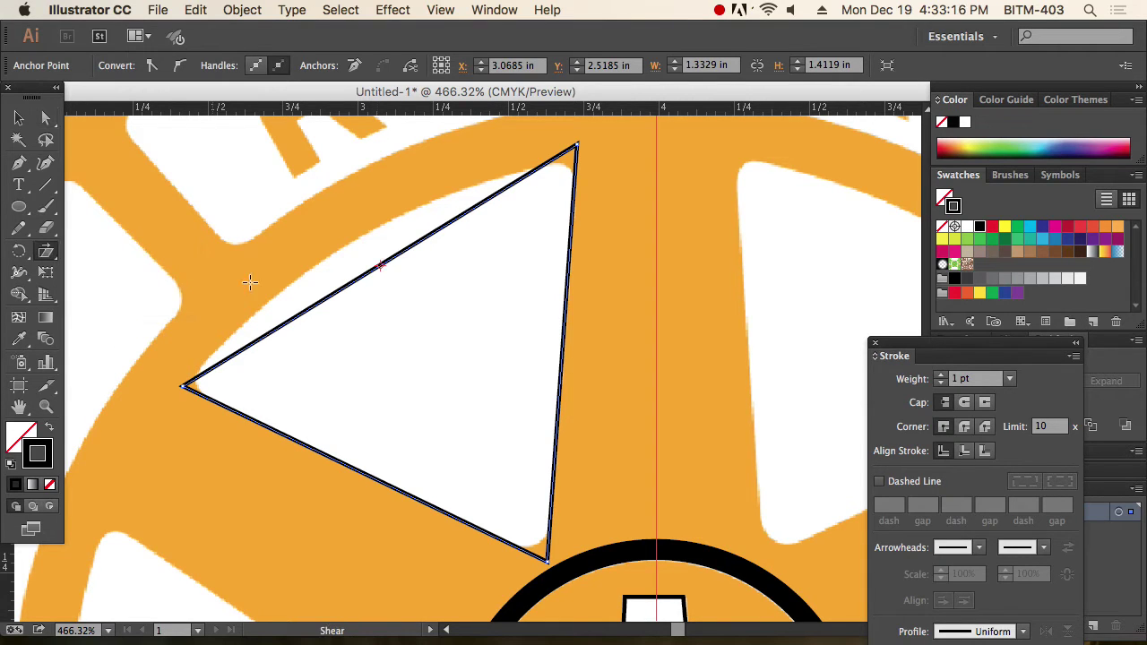
left_click_drag(379, 264, 438, 325)
key("super+z")
left_click(48, 121)
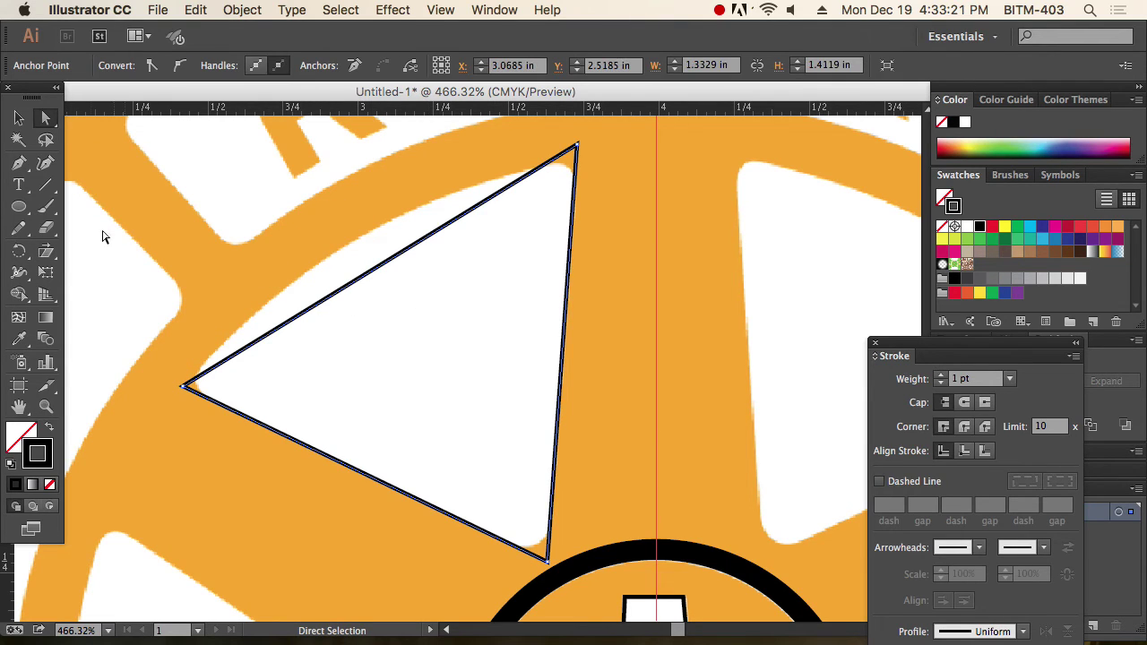
Step: Bow the triangle's outer side outward with the Reshape tool to follow the curved edge of the white spoke opening
left_click(46, 254)
left_click(48, 255)
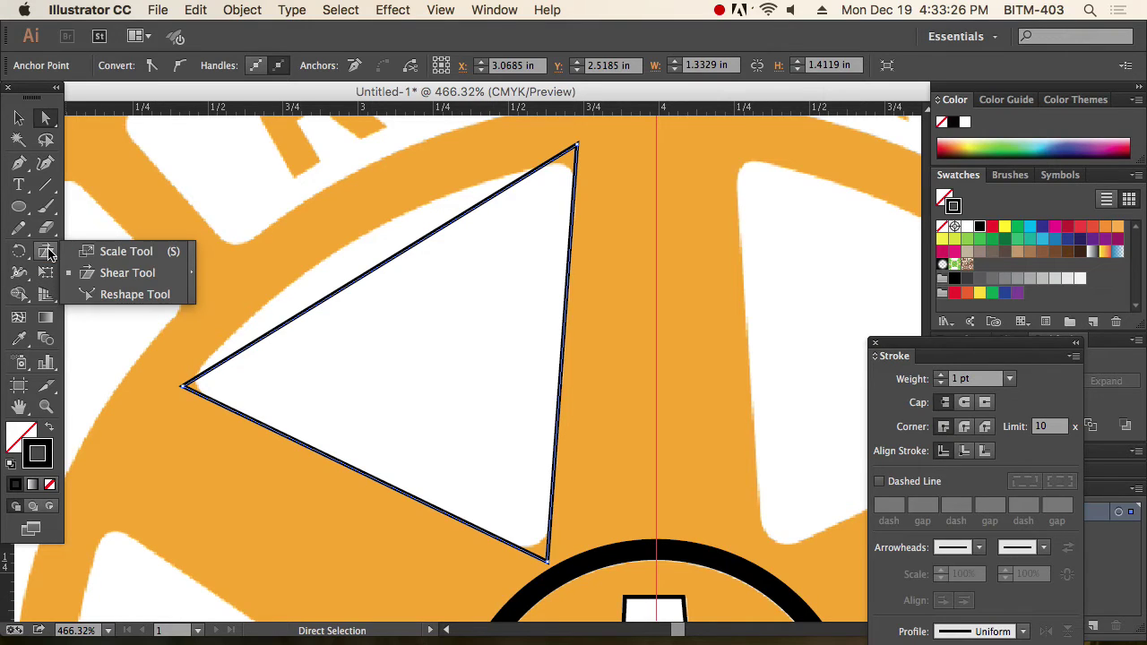
left_click_drag(49, 254, 135, 290)
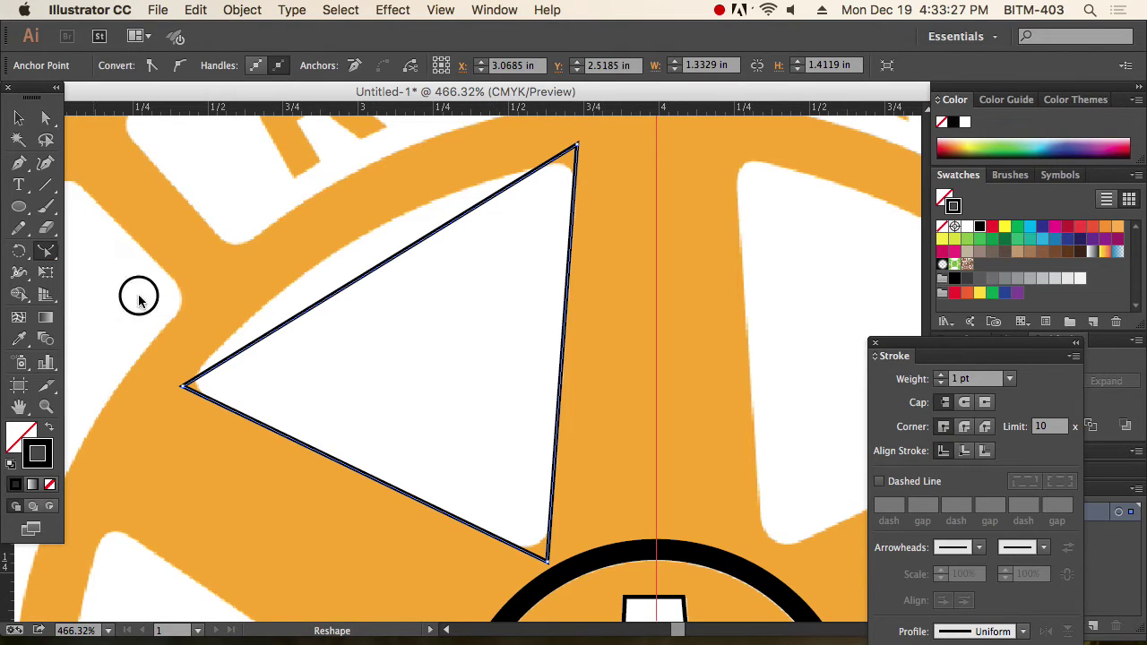
left_click(372, 274)
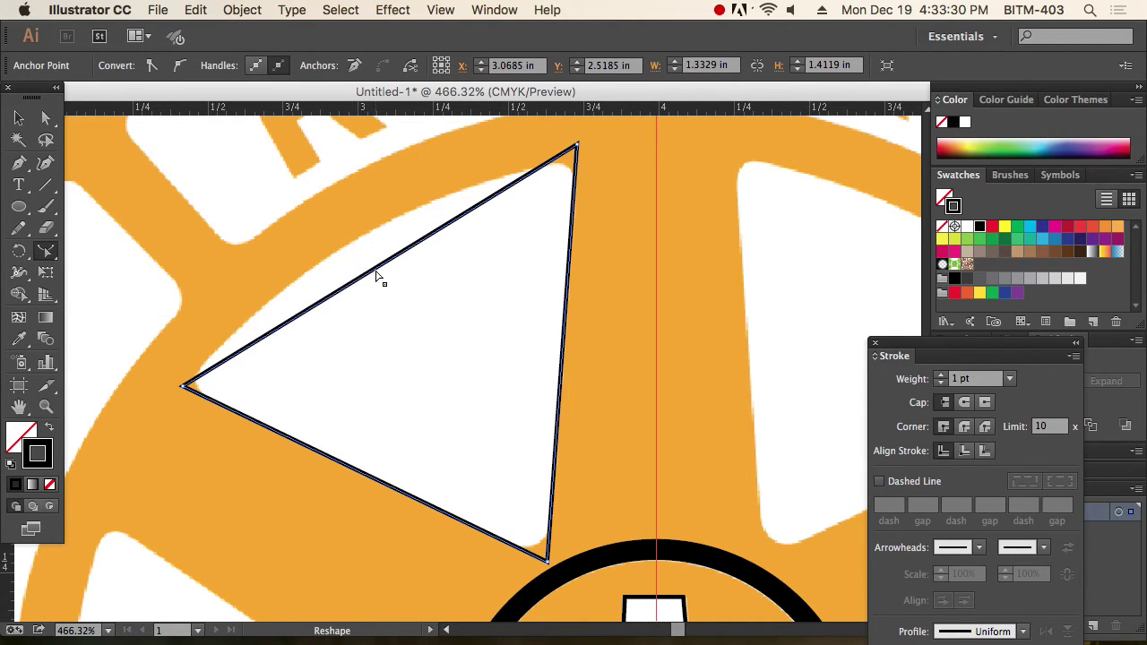
left_click_drag(377, 275, 356, 246)
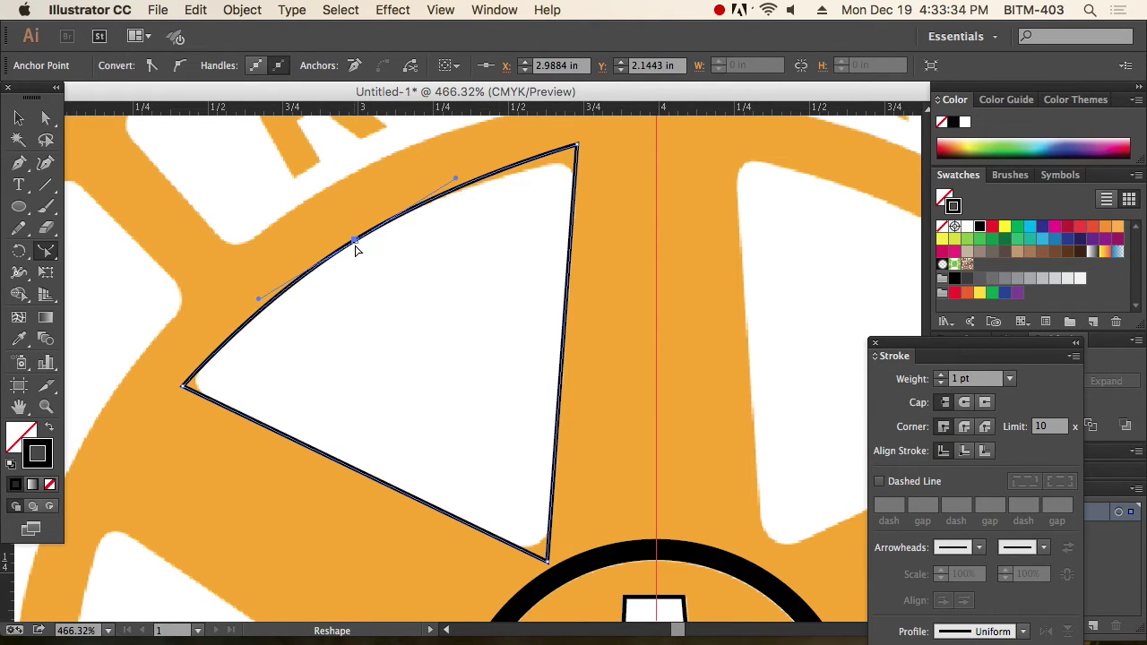
Step: Round the opening path's upper-right corner and its left corner, the left one to about 0.07 in, to match the white shape
key("a")
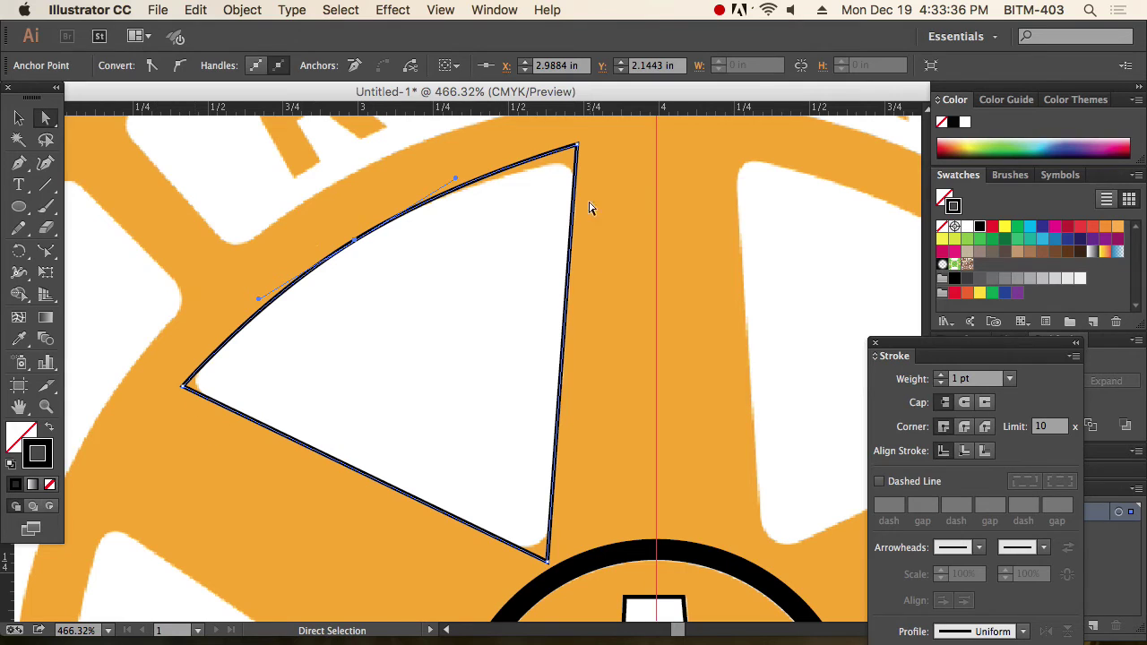
left_click_drag(576, 146, 558, 186)
left_click(185, 387)
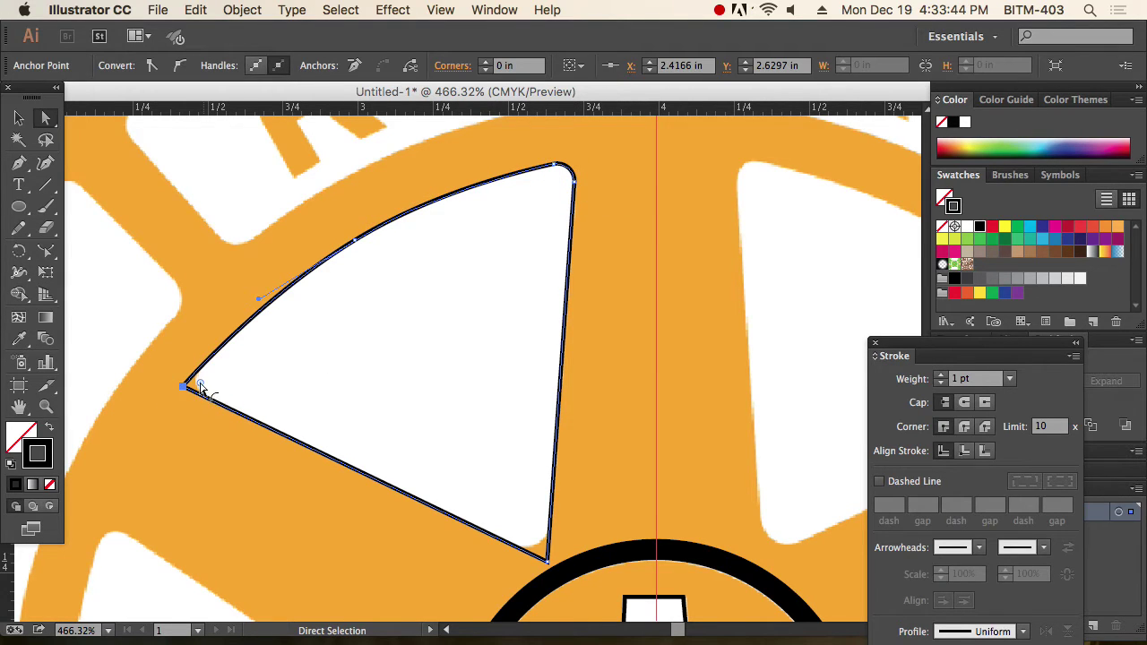
left_click_drag(201, 388, 226, 385)
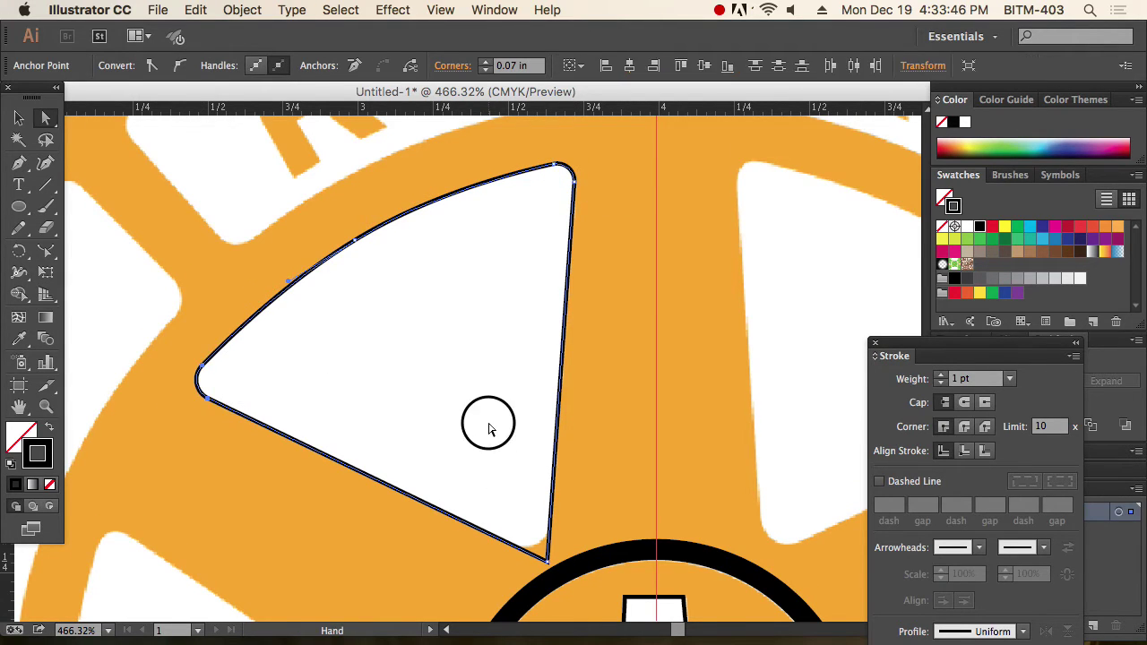
Step: Round the opening path's lower corner, nearest the hub, to about 0.09 in and deselect the path
left_click_drag(488, 428, 492, 386)
left_click(549, 513)
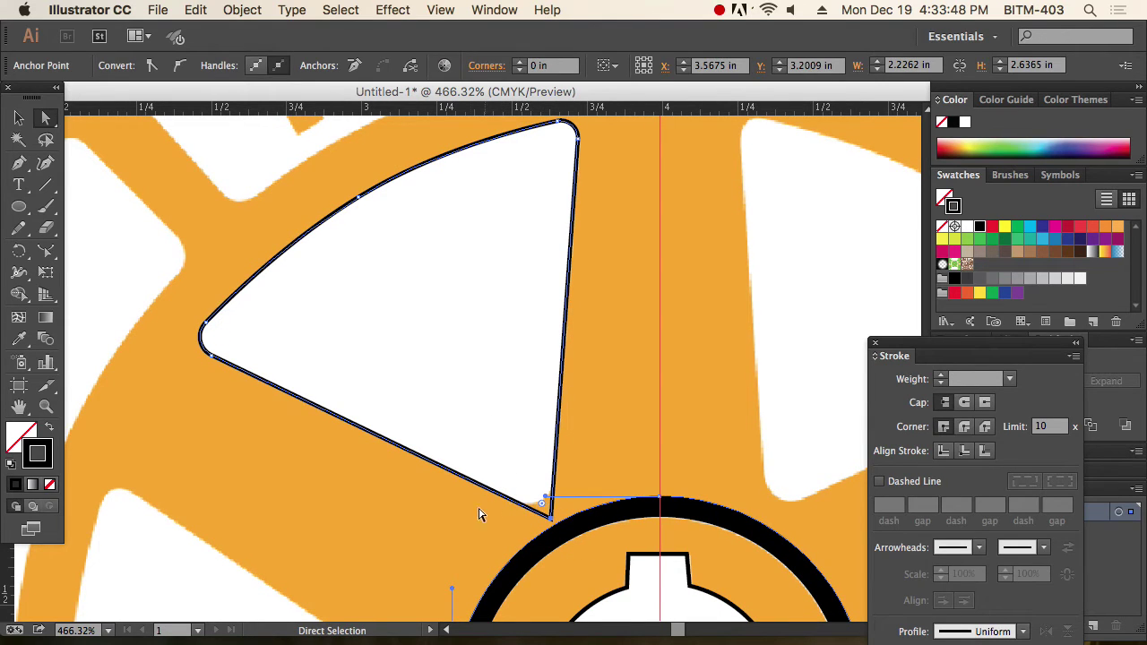
left_click(482, 511)
left_click(555, 466)
left_click(551, 518)
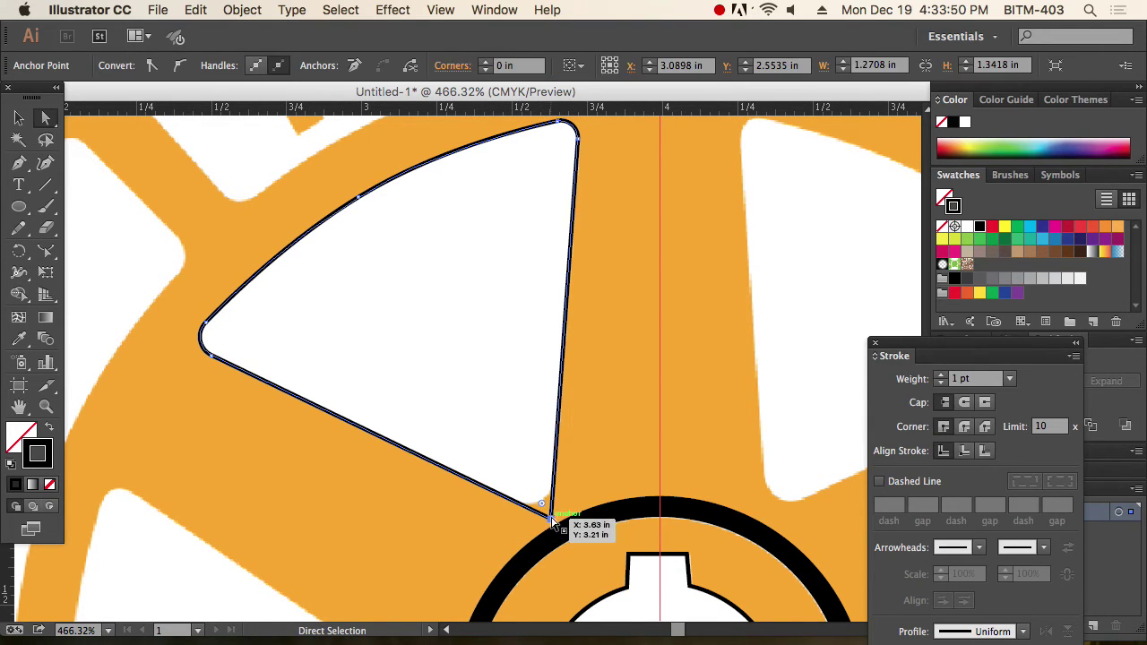
left_click_drag(543, 504, 528, 476)
left_click_drag(531, 481, 530, 482)
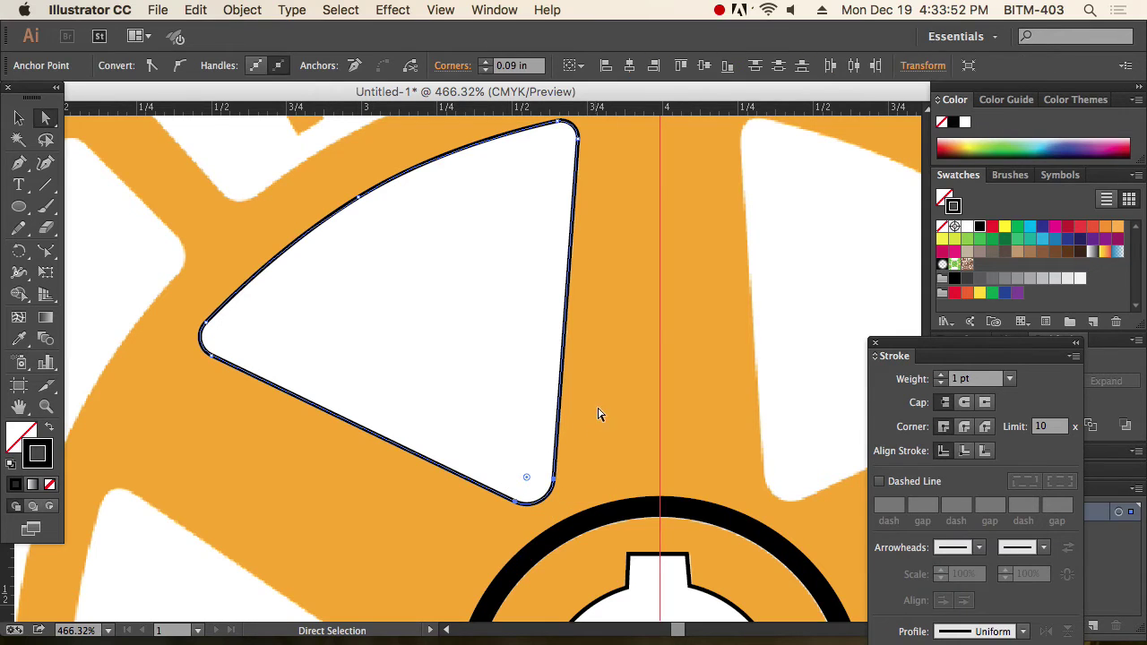
left_click(602, 413)
Step: Rotate a copy of the opening path around the guides' intersection onto the next spoke opening counterclockwise
left_click(449, 401, "alt+super")
left_click(449, 400, "alt+super")
left_click_drag(459, 403, 328, 391)
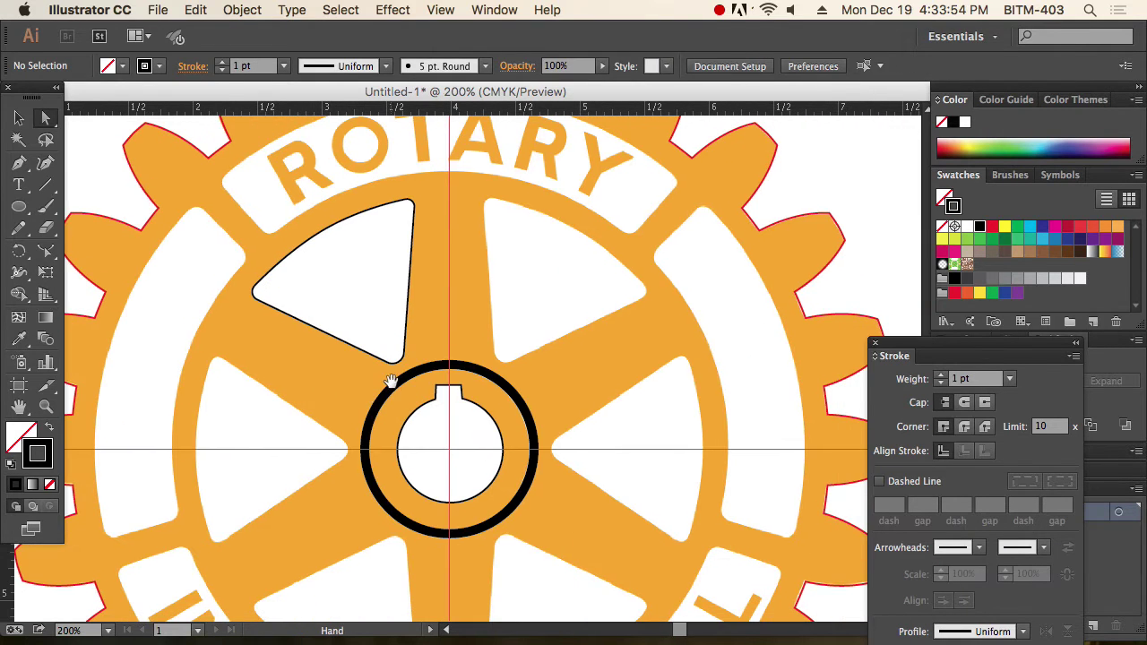
left_click(20, 119)
left_click(385, 309)
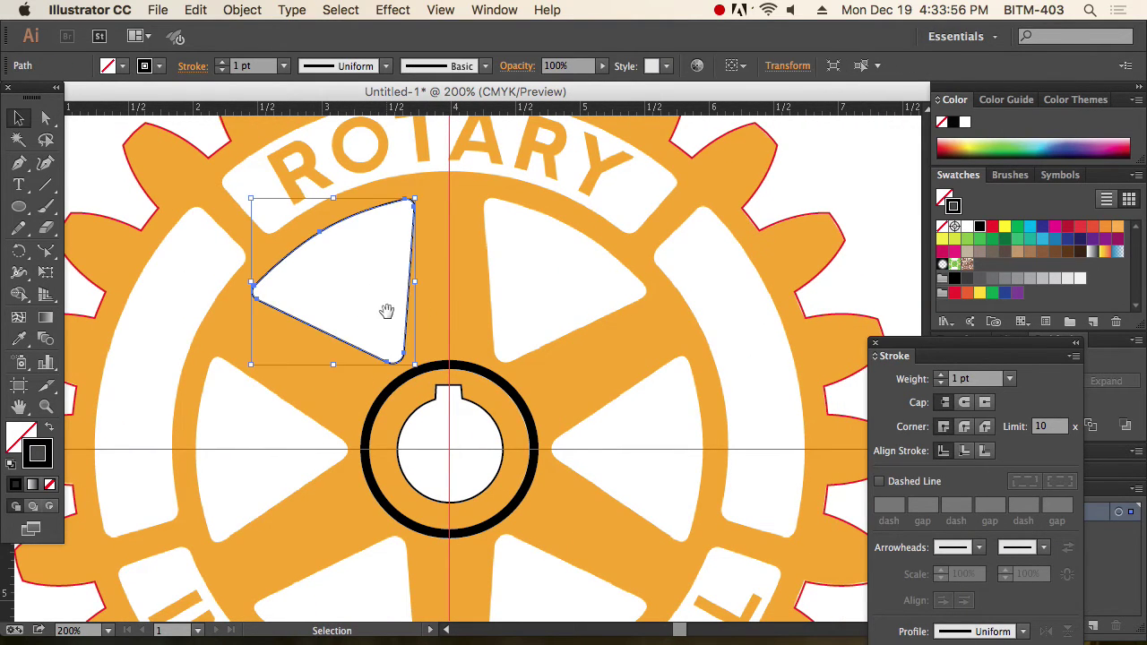
left_click_drag(386, 310, 398, 253)
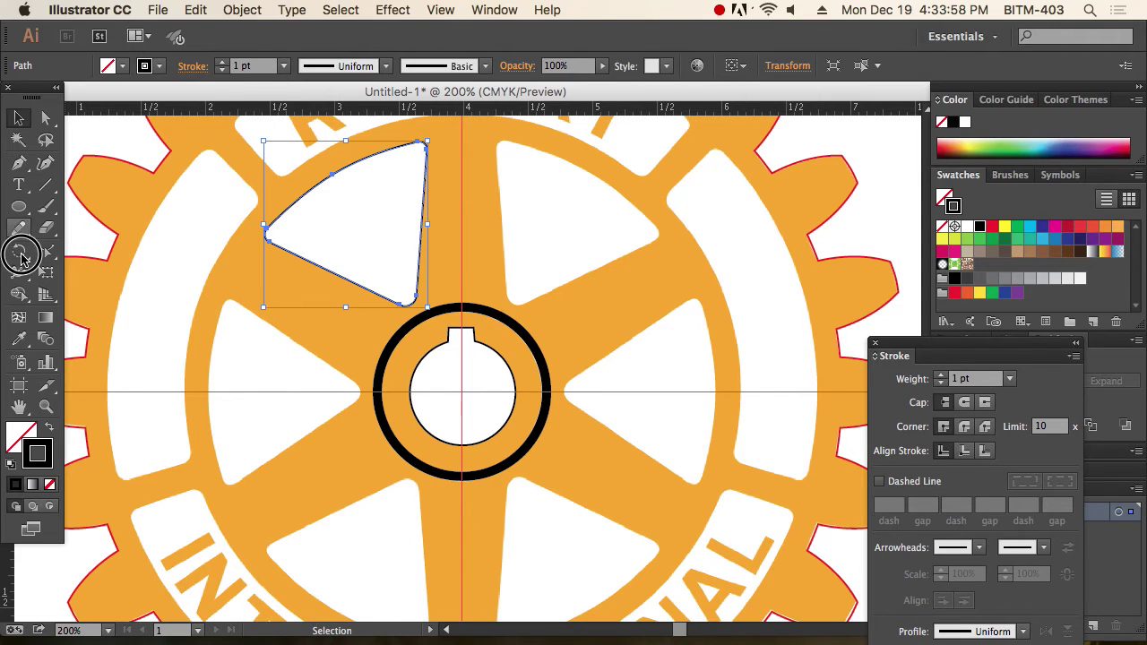
left_click(19, 251)
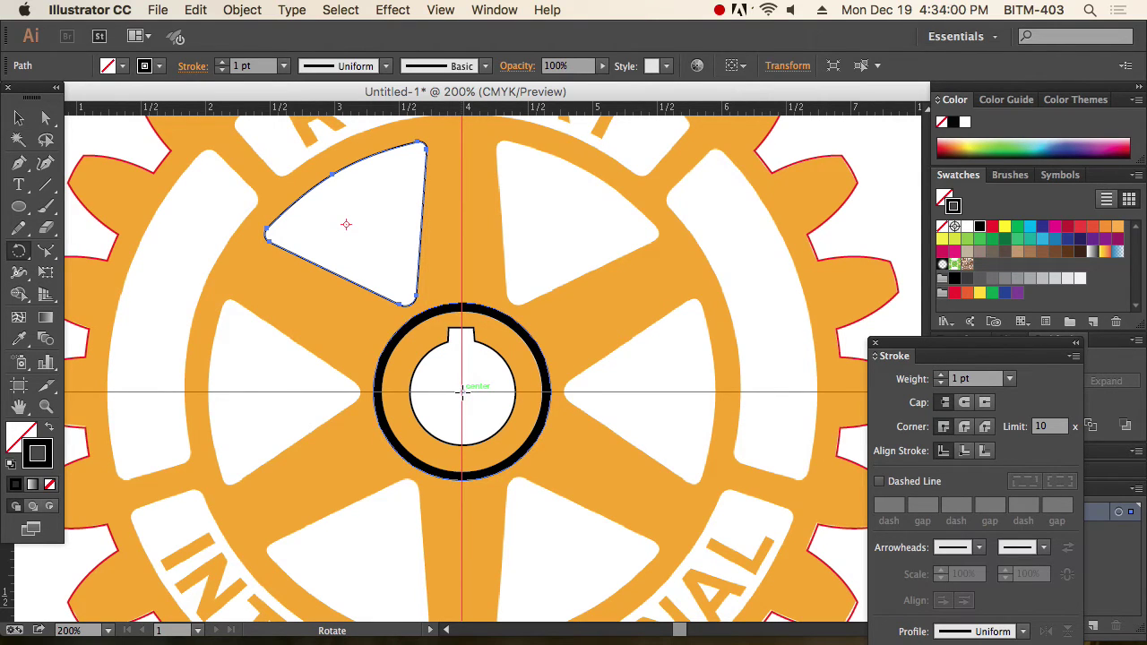
left_click(462, 391)
left_click_drag(397, 231, 299, 379)
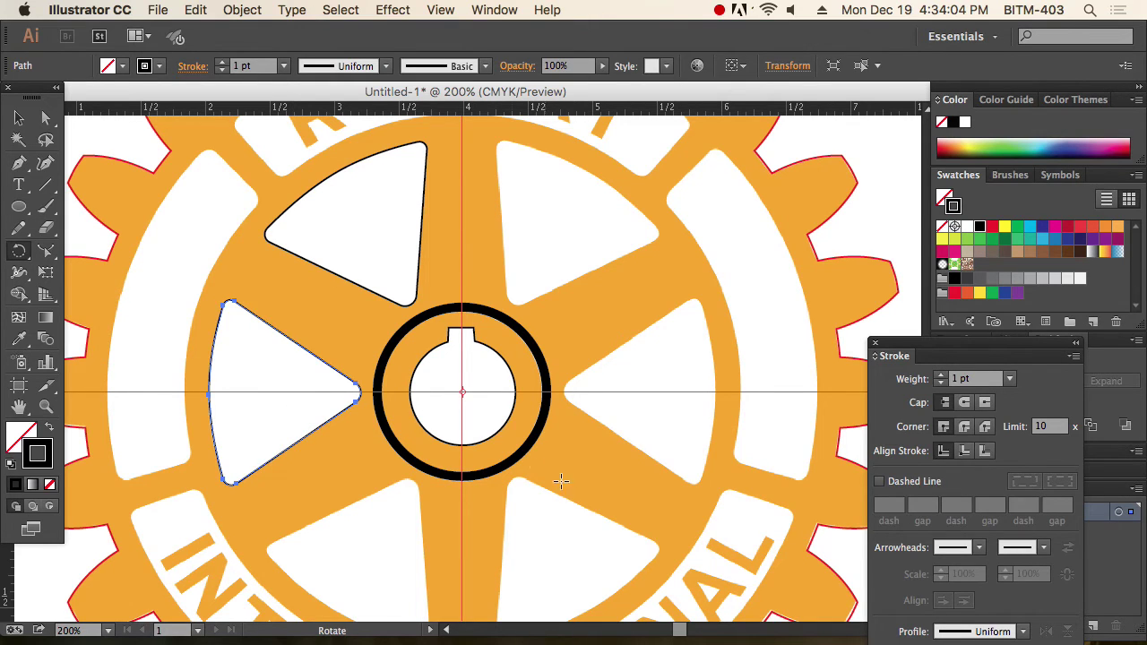
Step: Repeat the rotated copy around the hub until the four remaining spoke openings have outlines
left_click_drag(563, 508, 613, 387)
key("ctrl+d")
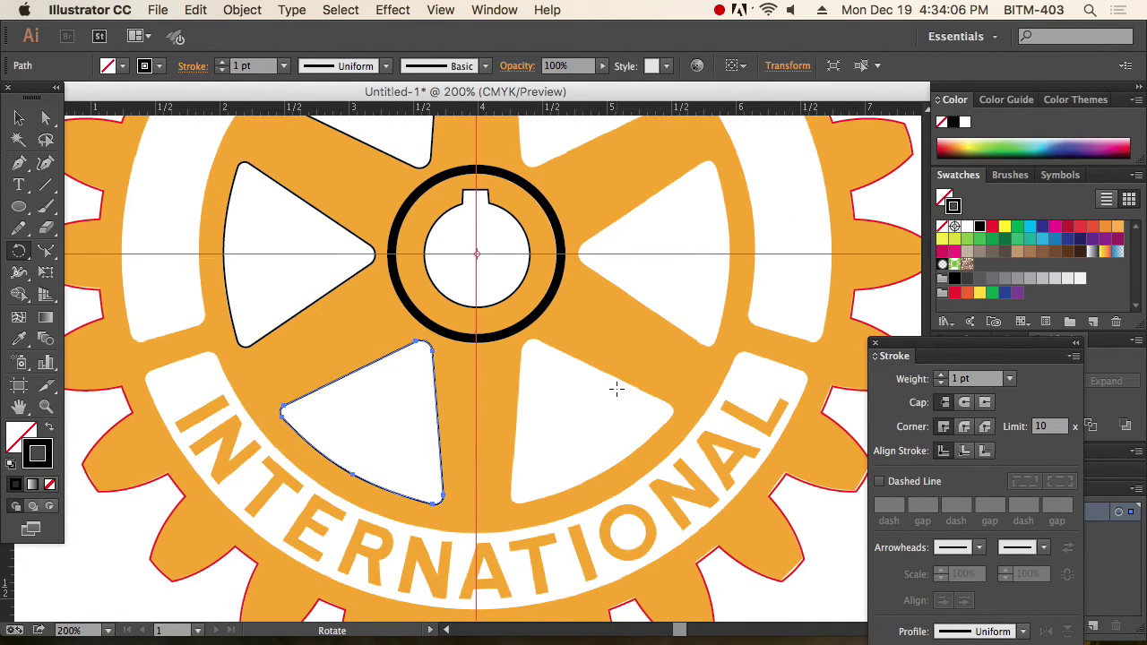
key("v")
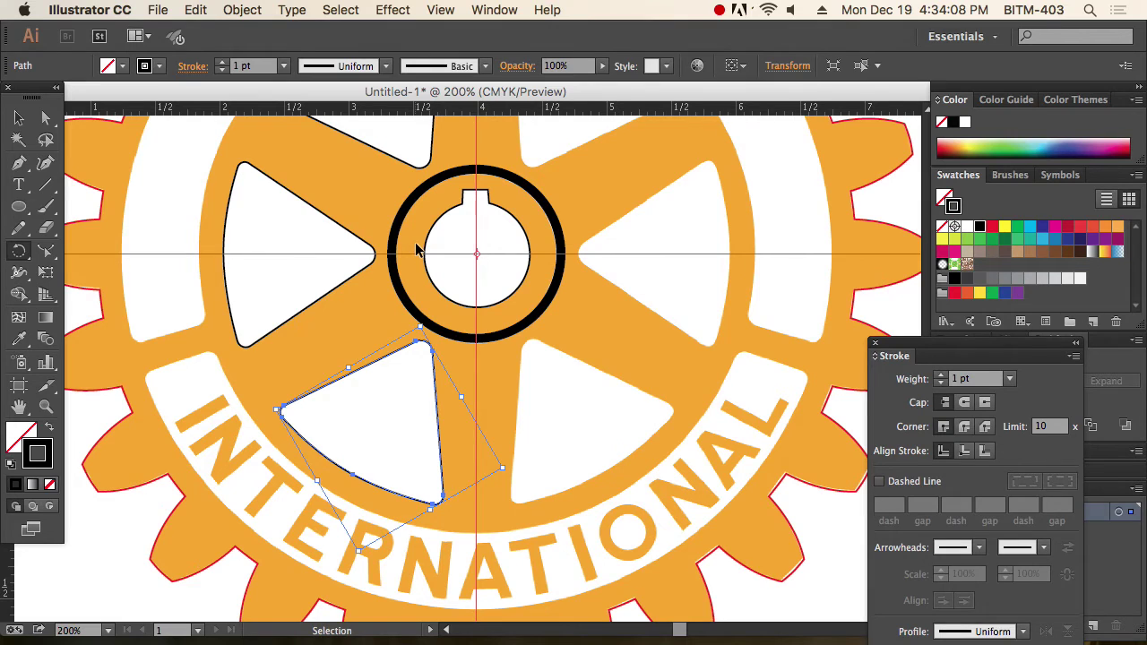
key("ctrl+d")
key("ctrl+d")
key("space")
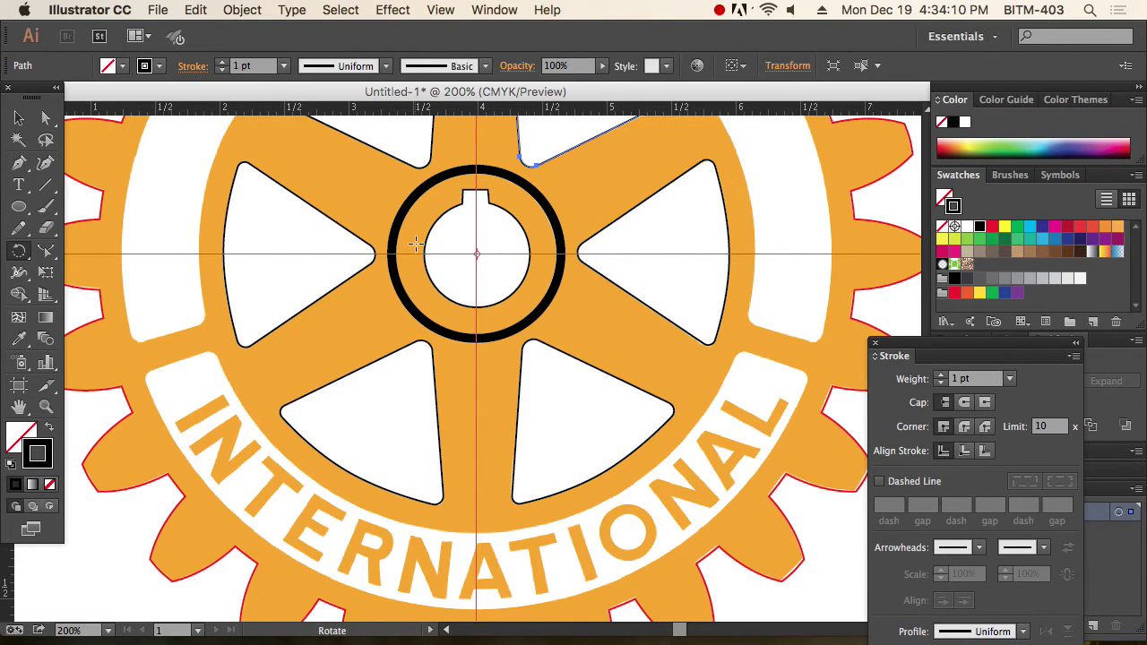
left_click_drag(503, 214, 500, 350)
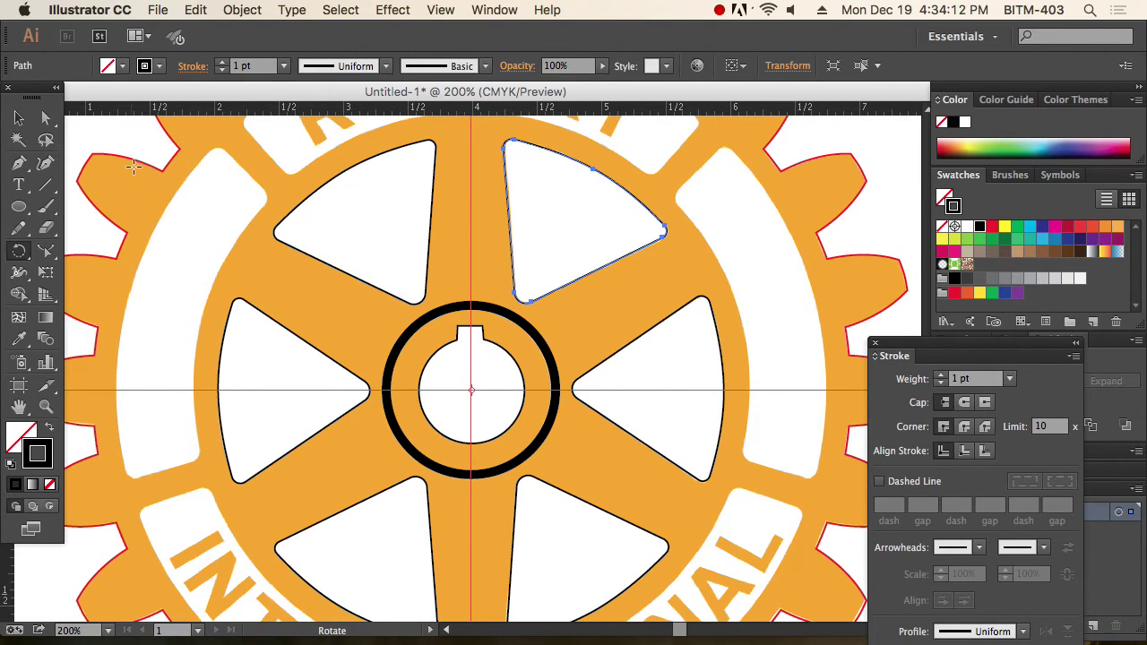
Step: Rotate the upper-right opening outline slightly around the hub centre to fit its white opening, and deselect it
left_click(471, 392)
left_click_drag(722, 242, 723, 244)
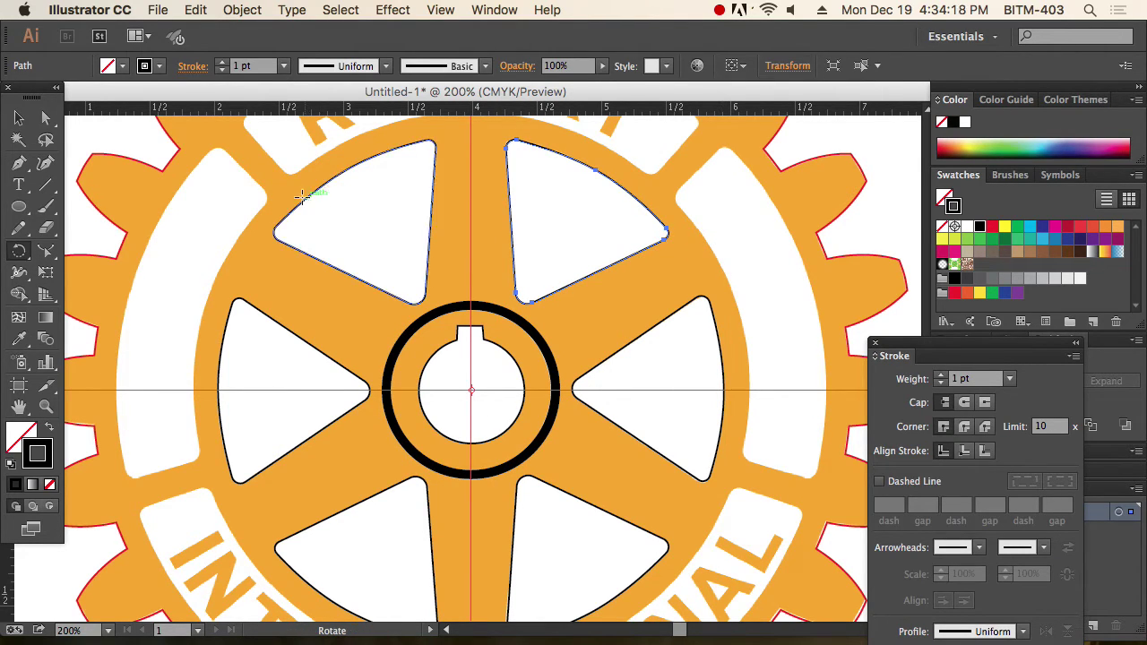
left_click(19, 117)
left_click(335, 306)
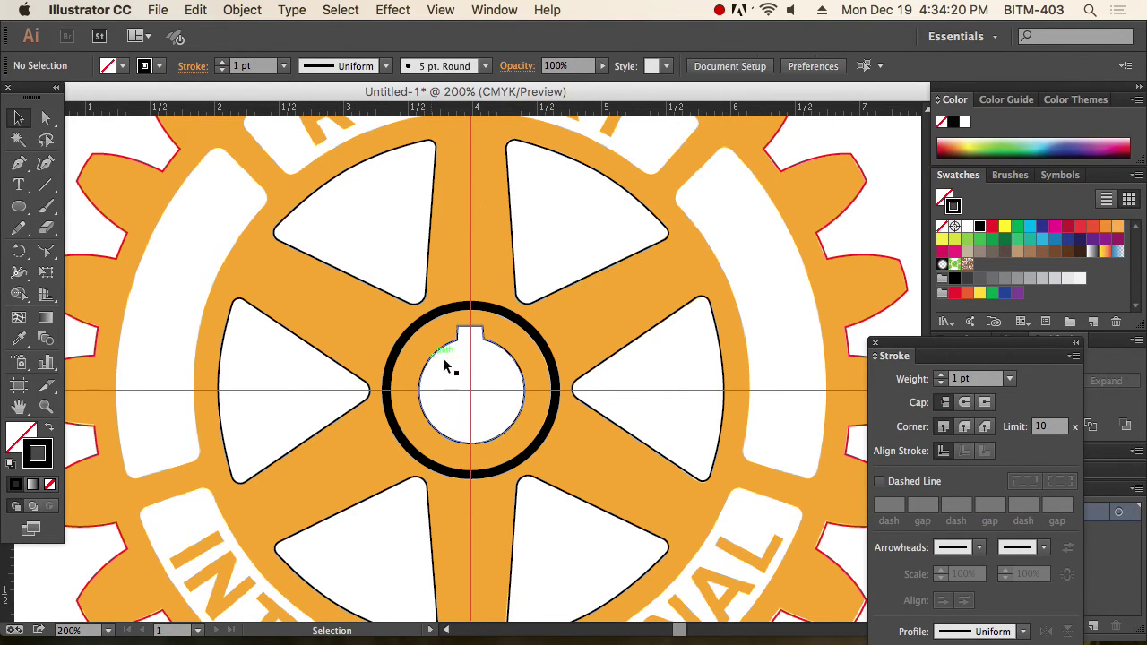
Step: Select the six spoke opening outlines together with the hub and ring paths and cut them from the artboard
left_click(440, 356, "alt+super")
left_click(440, 356, "alt+super")
left_click(440, 356, "alt+super")
left_click_drag(526, 380, 411, 332)
left_click_drag(207, 210, 676, 573)
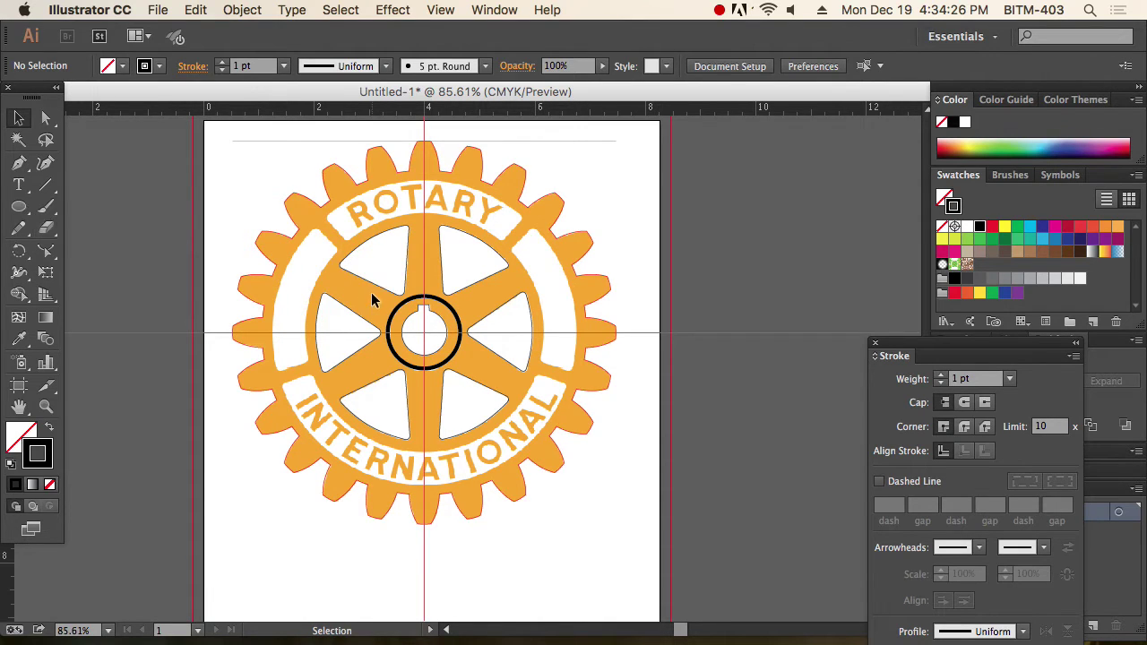
left_click(493, 393)
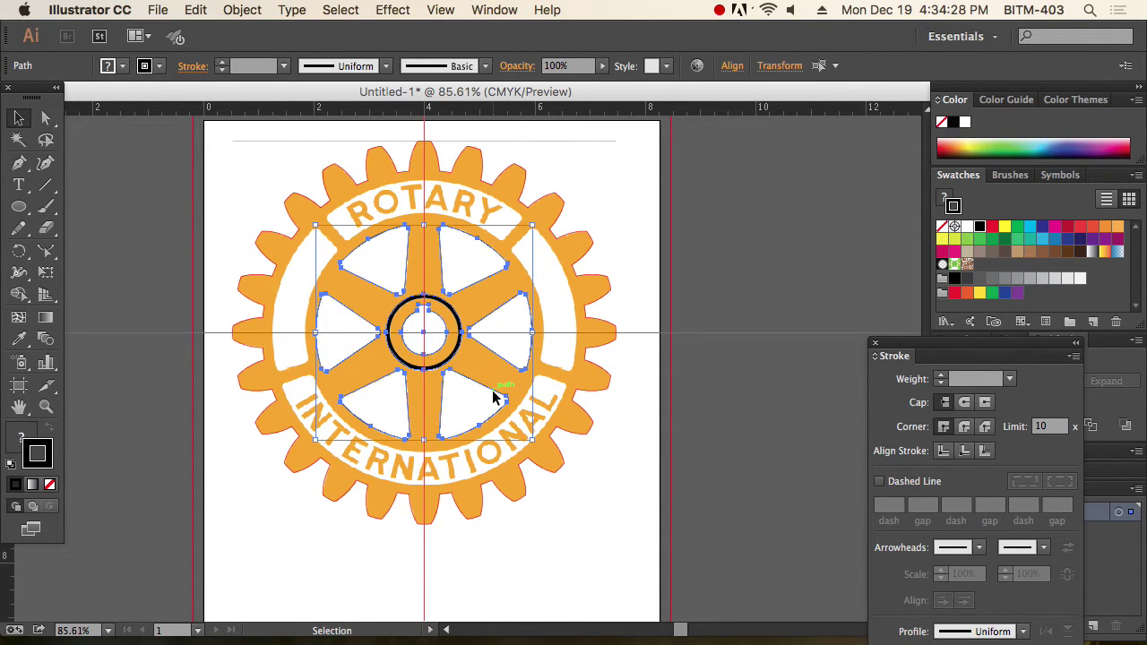
key("super+x")
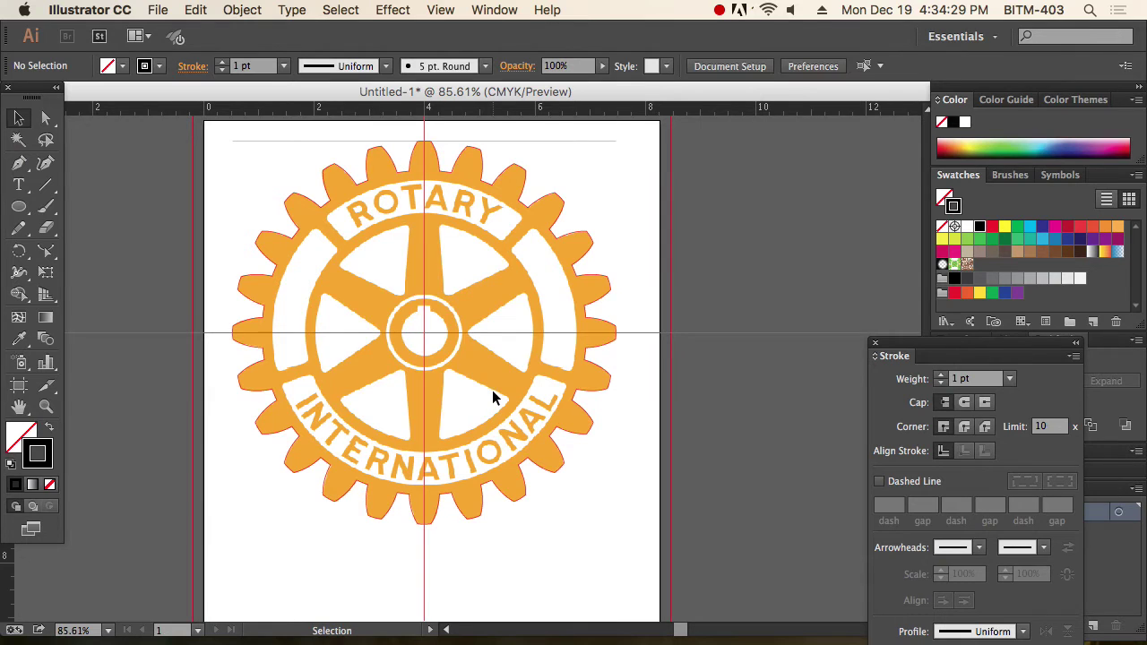
Step: Draw two circles from the guides' intersection, one to the outer edge and one to the inner edge of the white lettering band
left_click(14, 210)
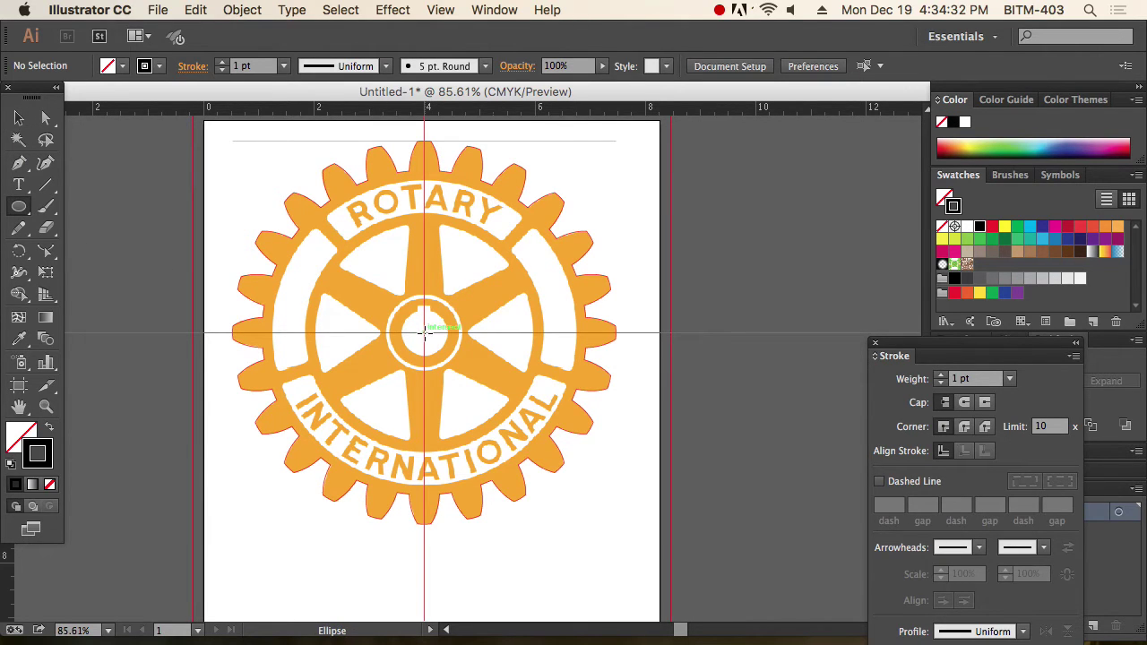
left_click_drag(425, 331, 566, 486)
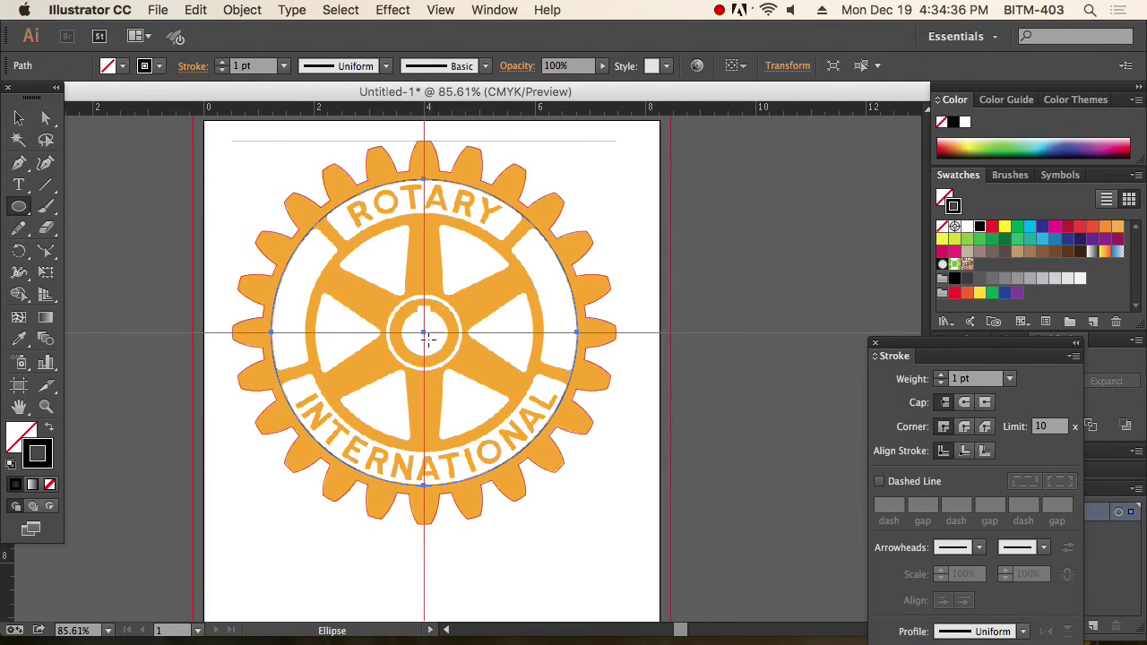
left_click_drag(425, 332, 543, 453)
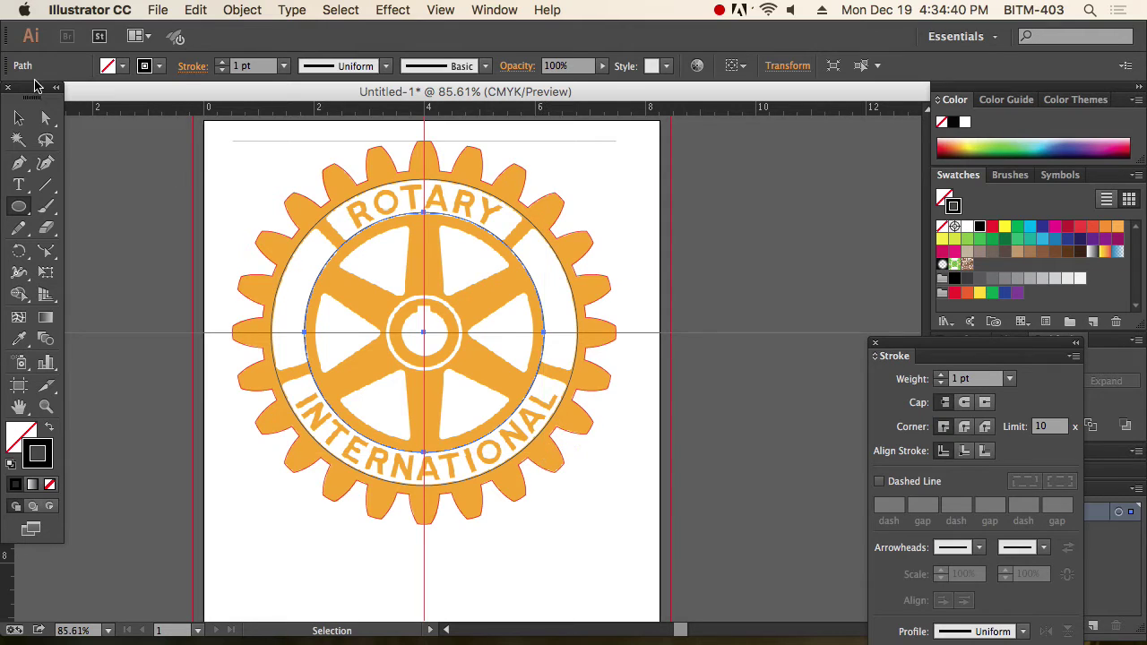
left_click(20, 118)
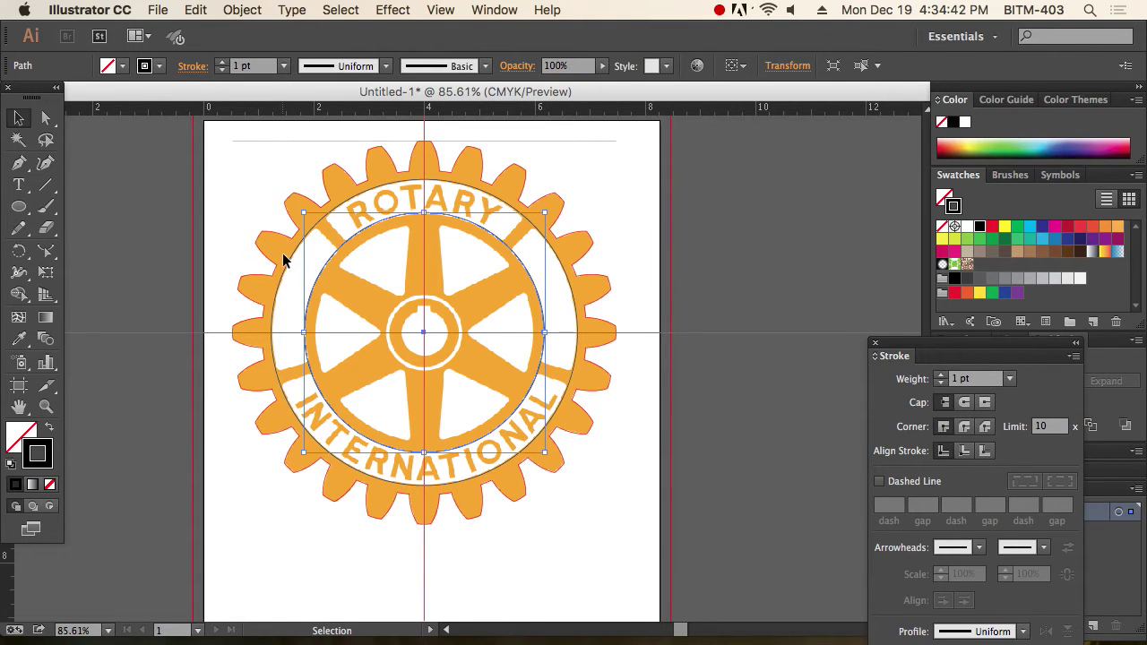
Step: Swap the fill and stroke of the two lettering-band circles and subtract the inner circle from the outer with Minus Front
left_click_drag(283, 256, 334, 286)
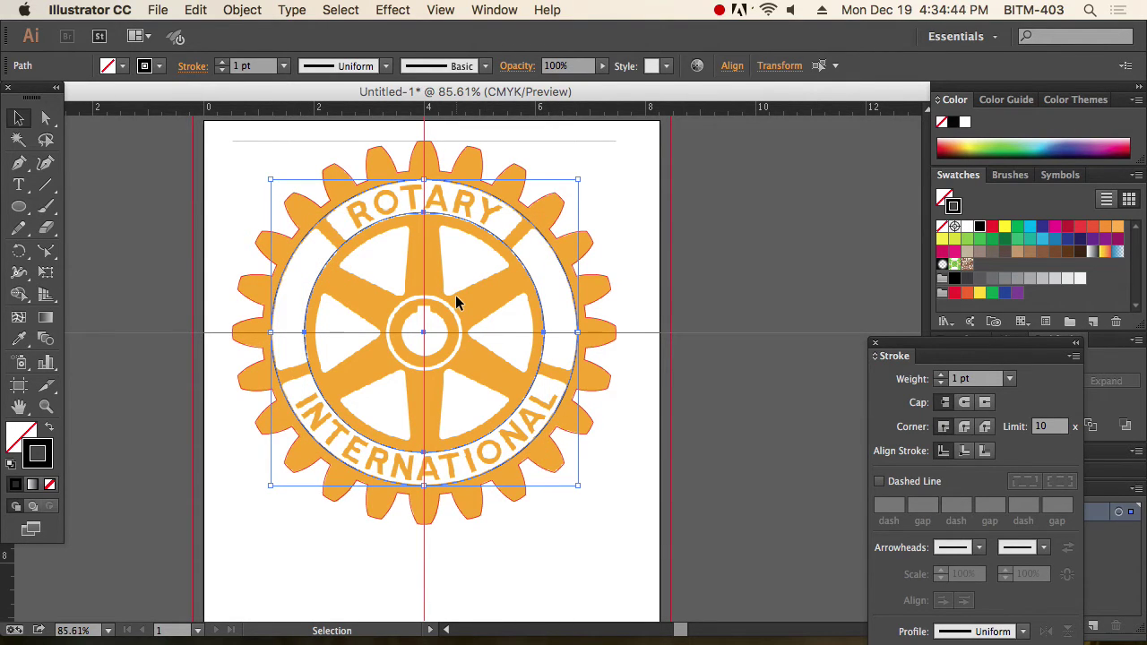
left_click(241, 13)
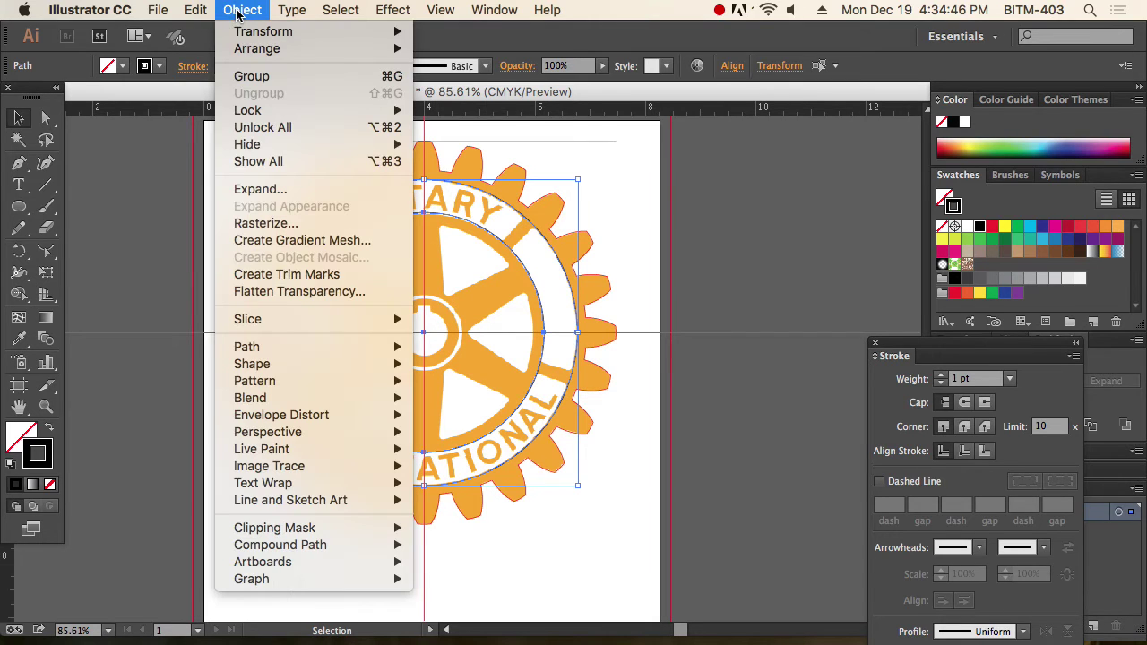
left_click(710, 47)
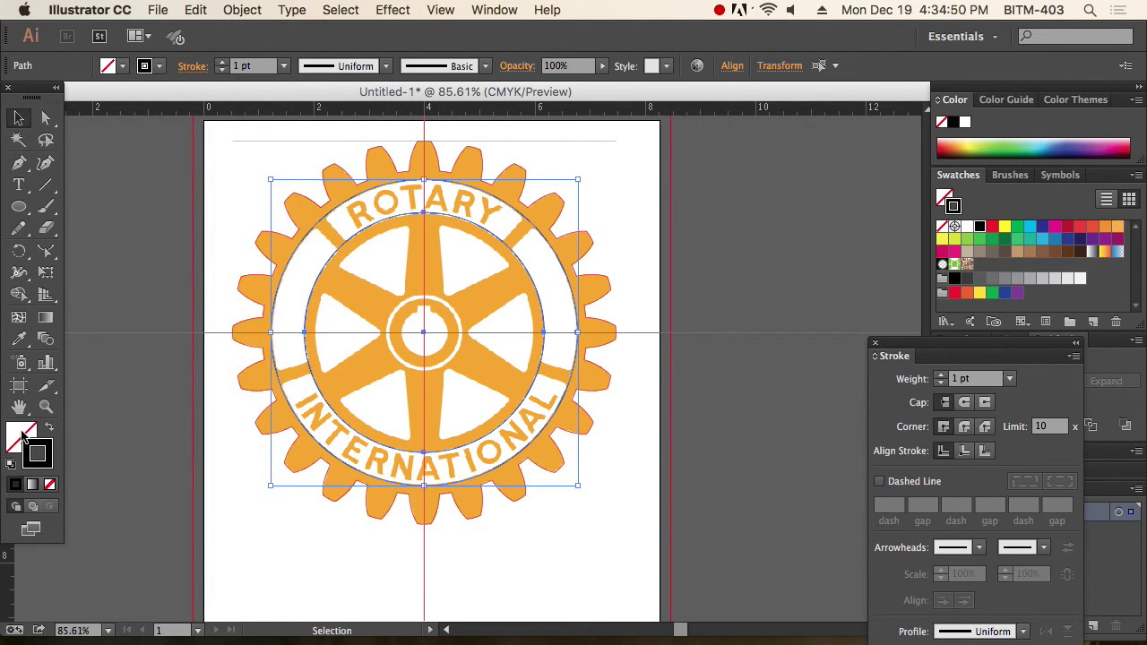
left_click(49, 429)
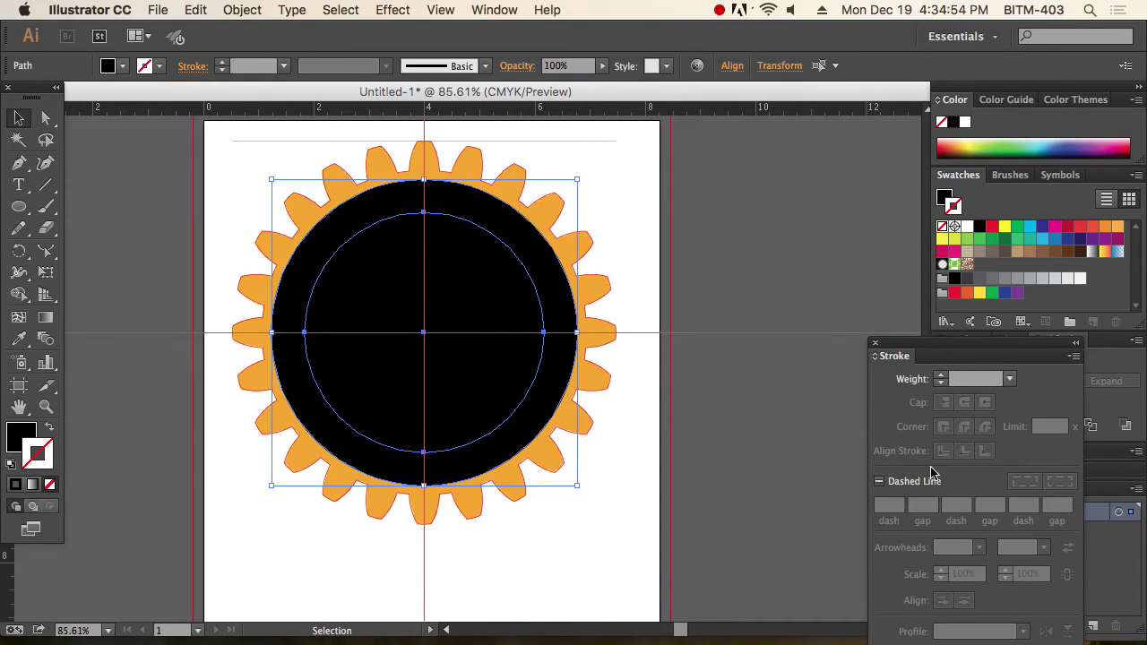
left_click(875, 345)
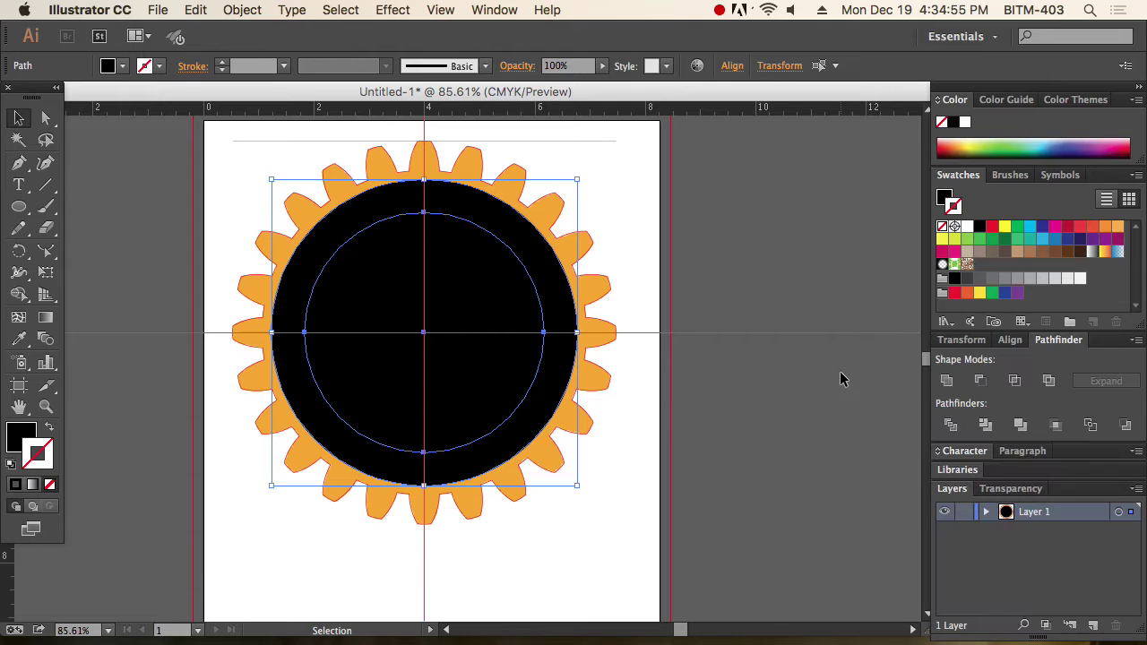
left_click(980, 380)
left_click(736, 488)
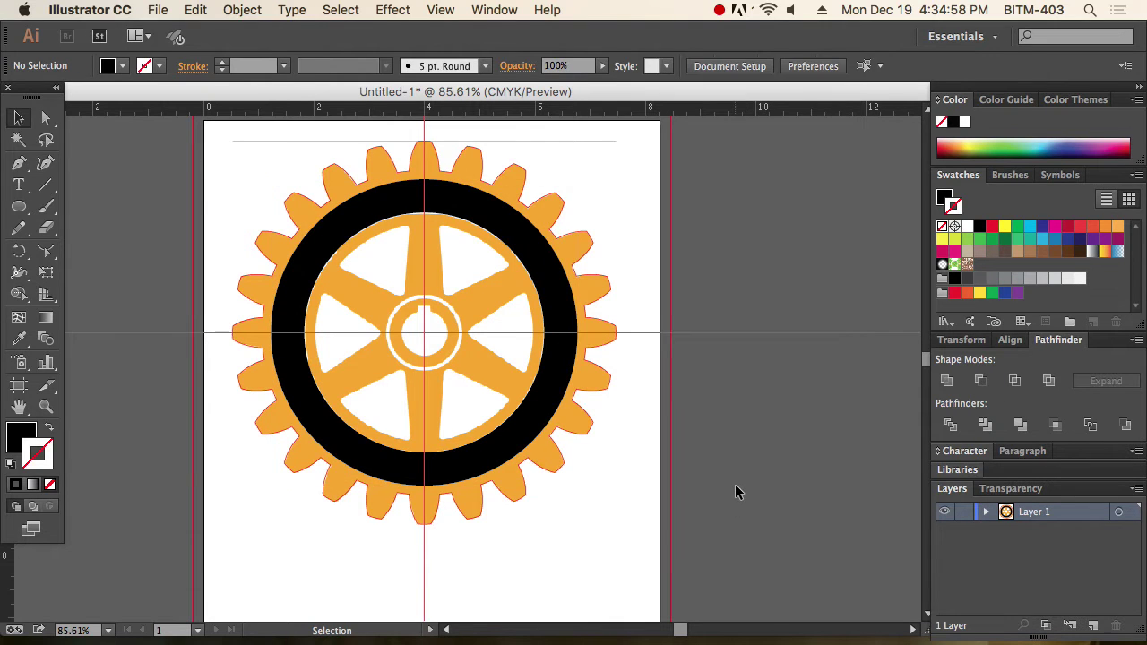
Step: Swap the lettering-band ring's fill and stroke back to a black outline without fill, and deselect it
left_click(562, 376)
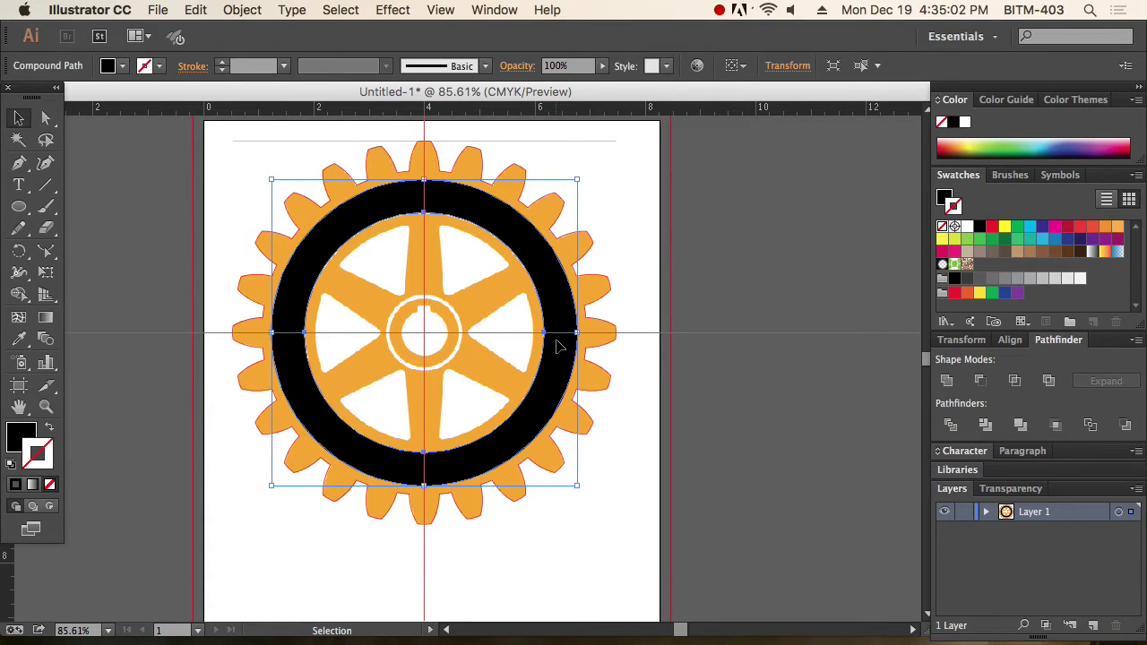
left_click(50, 429)
left_click(671, 504)
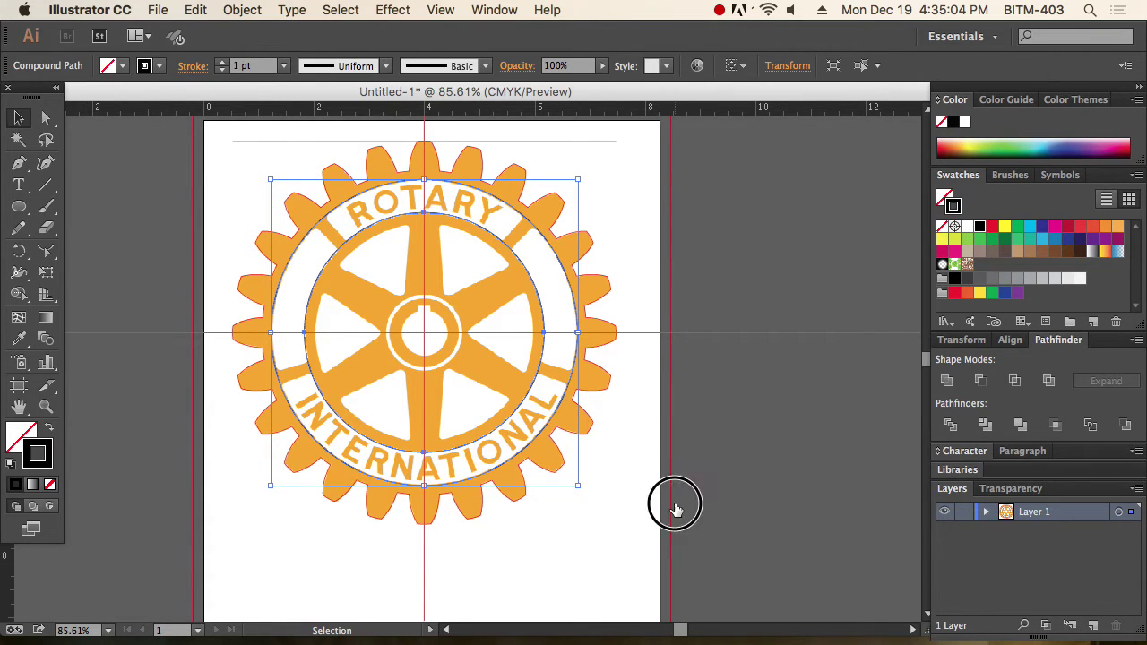
Step: Scale the lettering-band ring down slightly about its centre and deselect it
left_click_drag(237, 178, 668, 334)
left_click_drag(345, 379, 478, 378)
left_click_drag(269, 253, 572, 481)
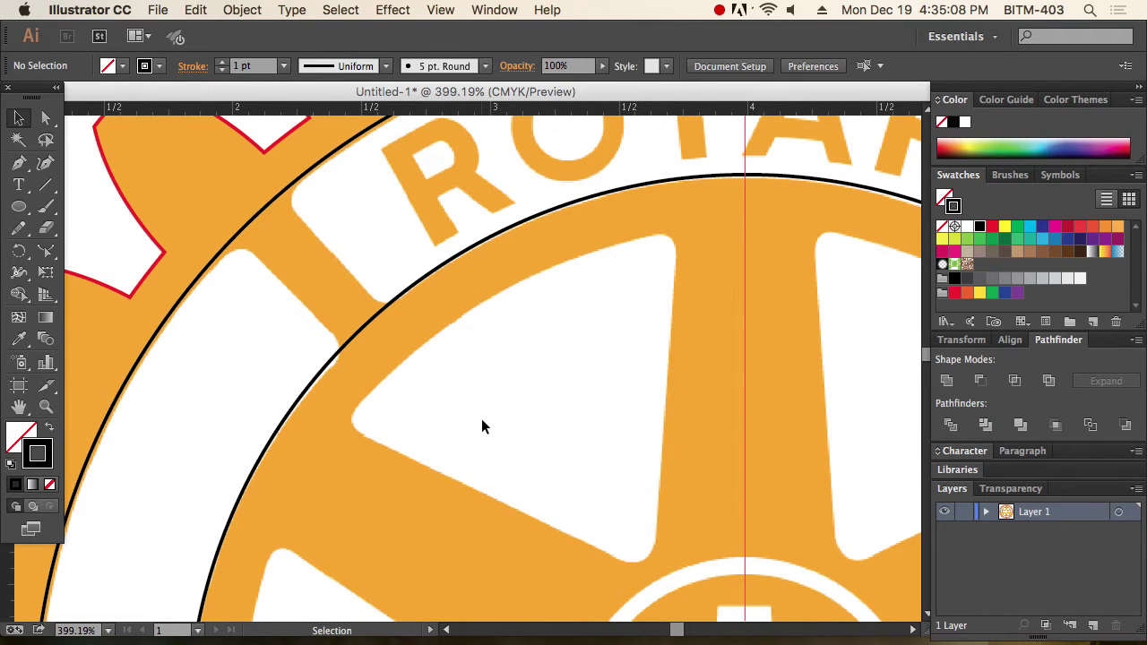
key("p")
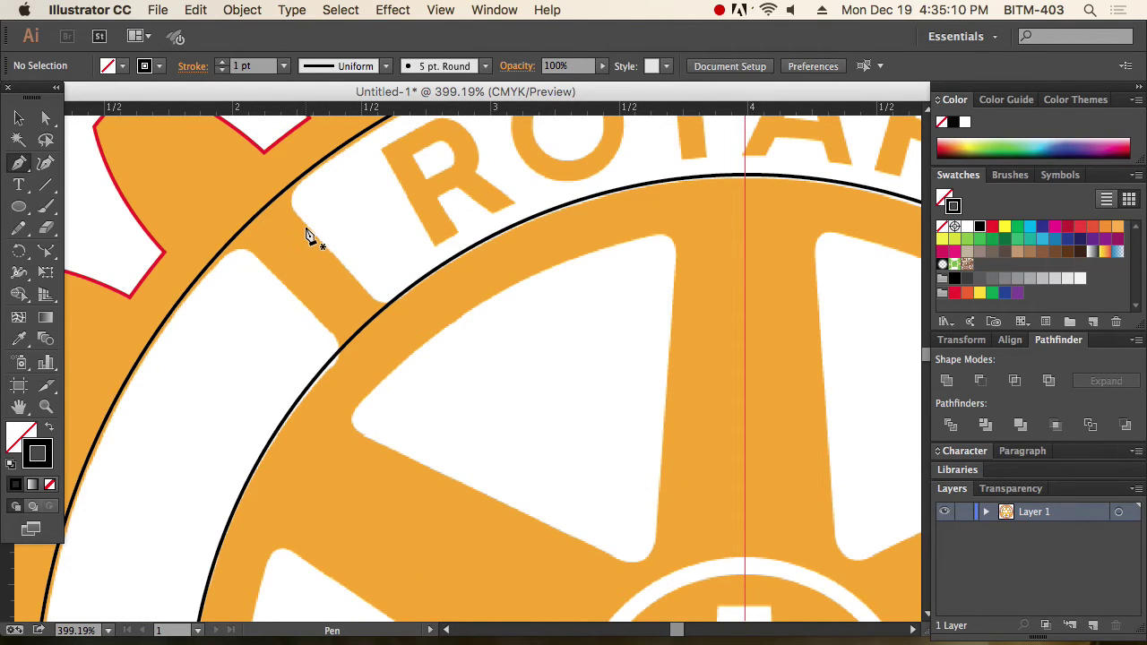
left_click(473, 327, "alt")
scroll(499, 243, "down", 3)
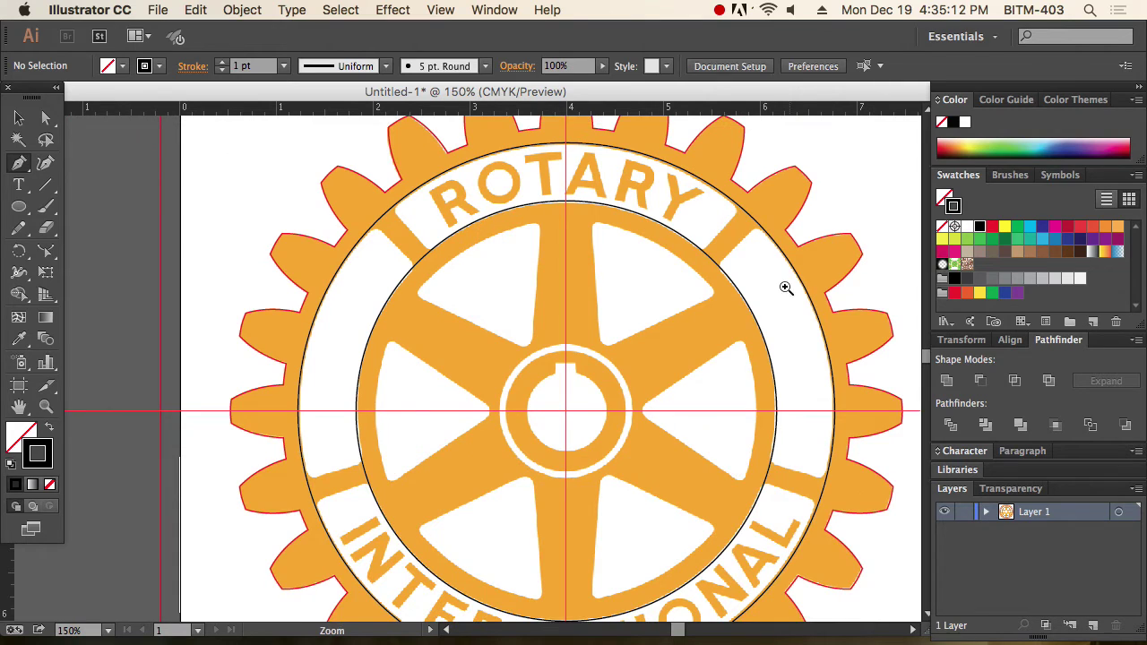
left_click(880, 305)
left_click(417, 331, "alt")
left_click(417, 331, "alt")
left_click(418, 331, "alt")
left_click(417, 331, "alt")
left_click(417, 331, "alt")
left_click(417, 331, "alt")
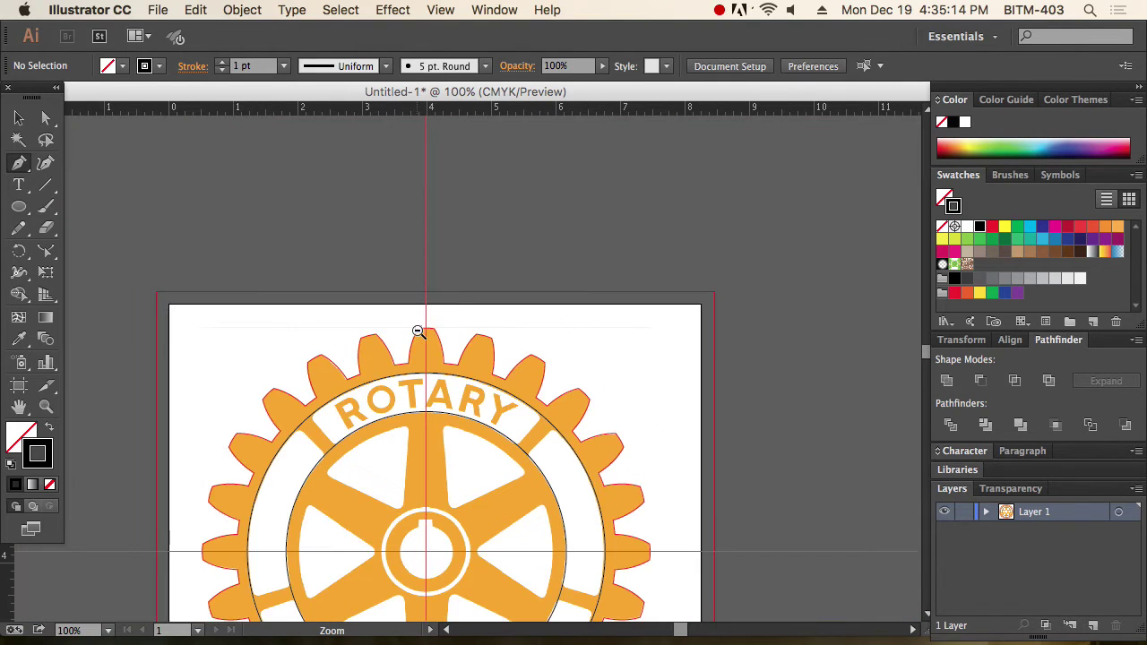
left_click_drag(448, 367, 465, 234)
key("v")
left_click(541, 267)
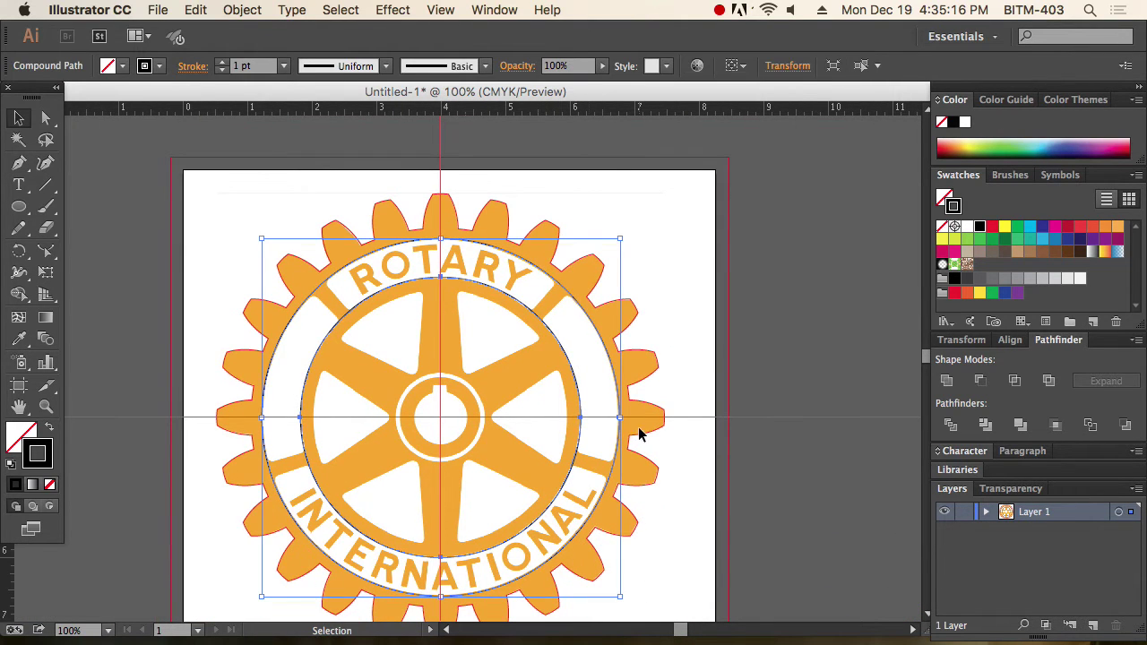
left_click_drag(621, 596, 621, 598)
left_click_drag(178, 181, 787, 442)
left_click_drag(678, 268, 673, 272)
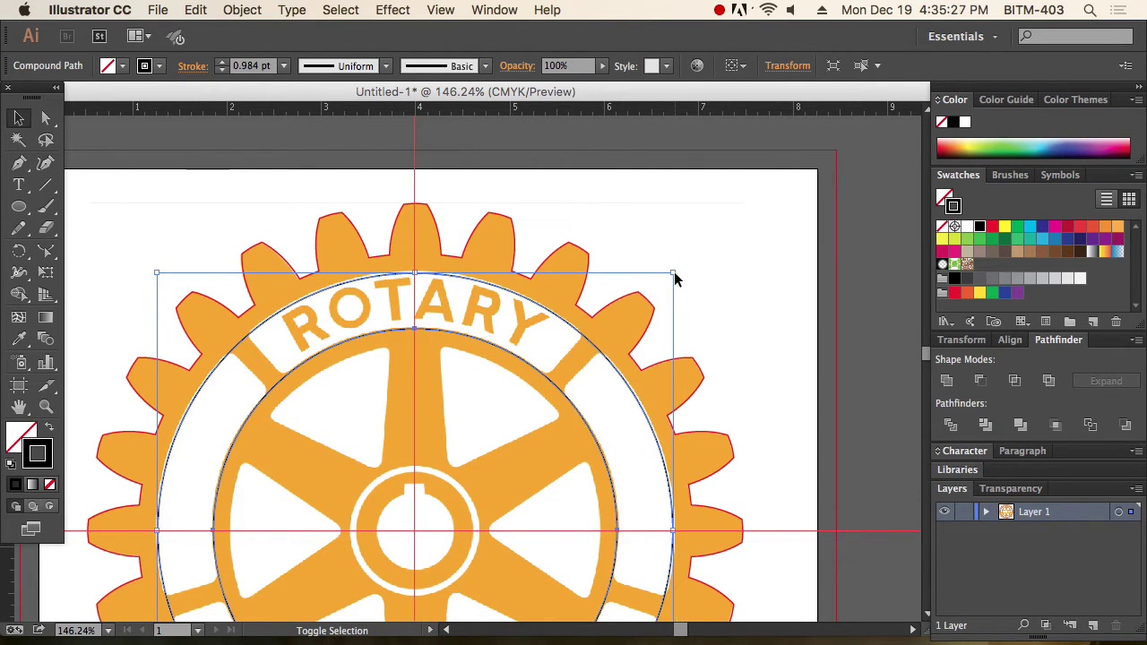
left_click(774, 427)
Step: Draw a tall narrow rectangle over the upper-left divider of the lettering band
left_click_drag(183, 304, 466, 489)
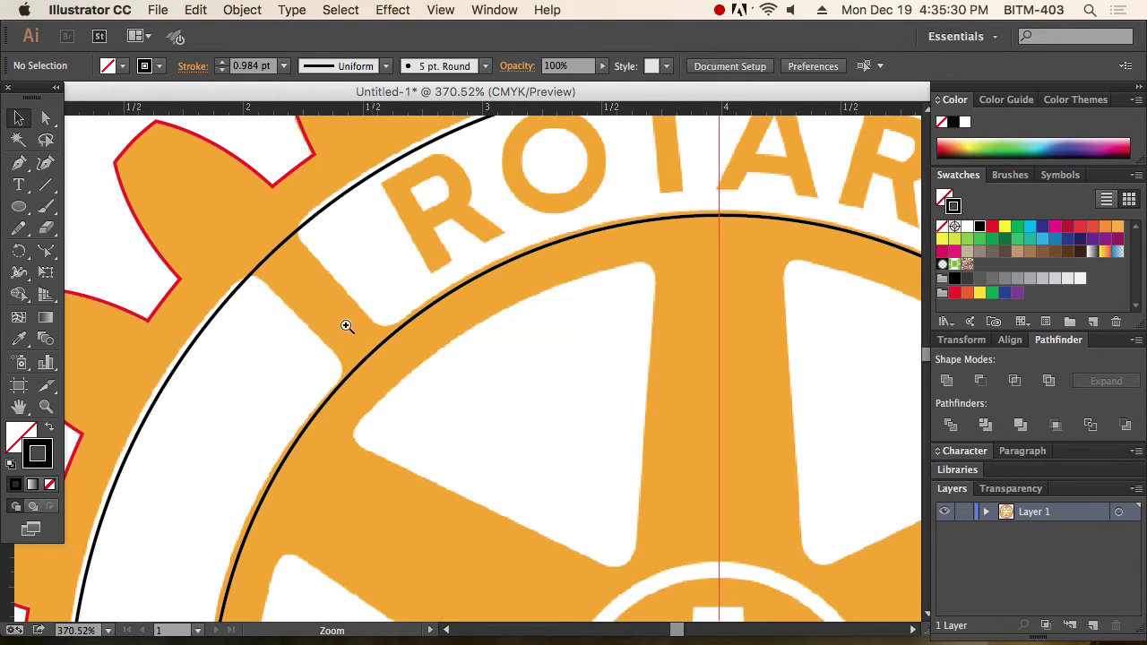
left_click_drag(156, 182, 589, 486)
left_click_drag(369, 346, 318, 351)
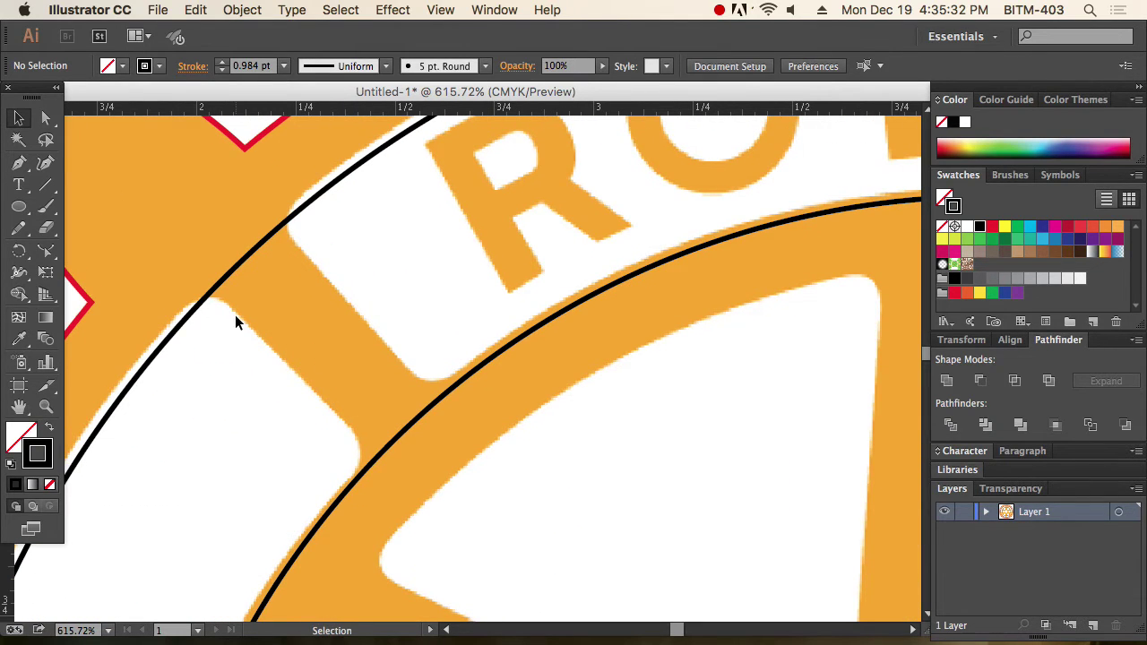
key("p")
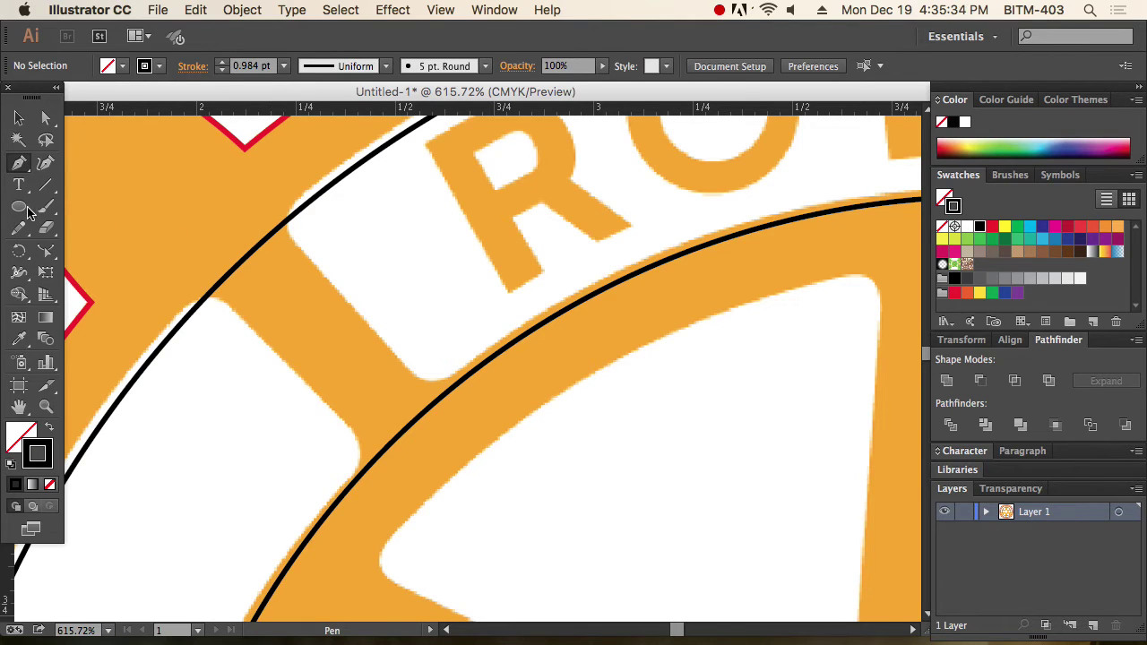
left_click_drag(27, 211, 113, 206)
mouse_move(210, 218)
left_mouse_down()
mouse_move(400, 445)
mouse_move(323, 558)
left_mouse_up()
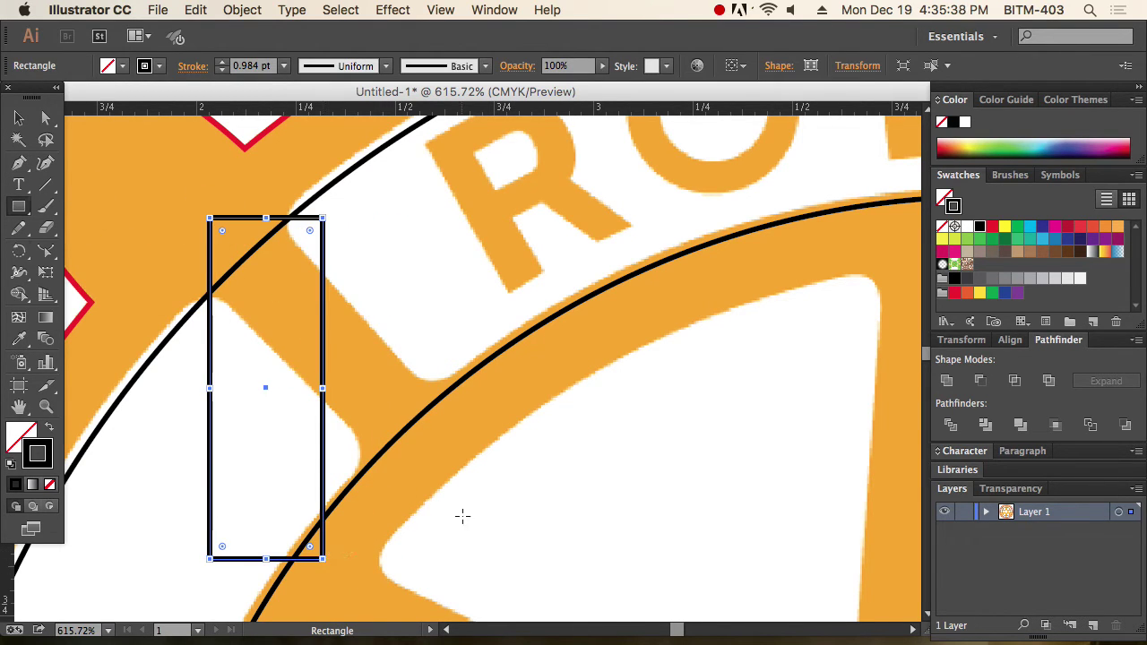
Step: Rotate the rectangle to the slant of the upper-left divider and move it over the divider
key("r")
left_click_drag(463, 515, 514, 379)
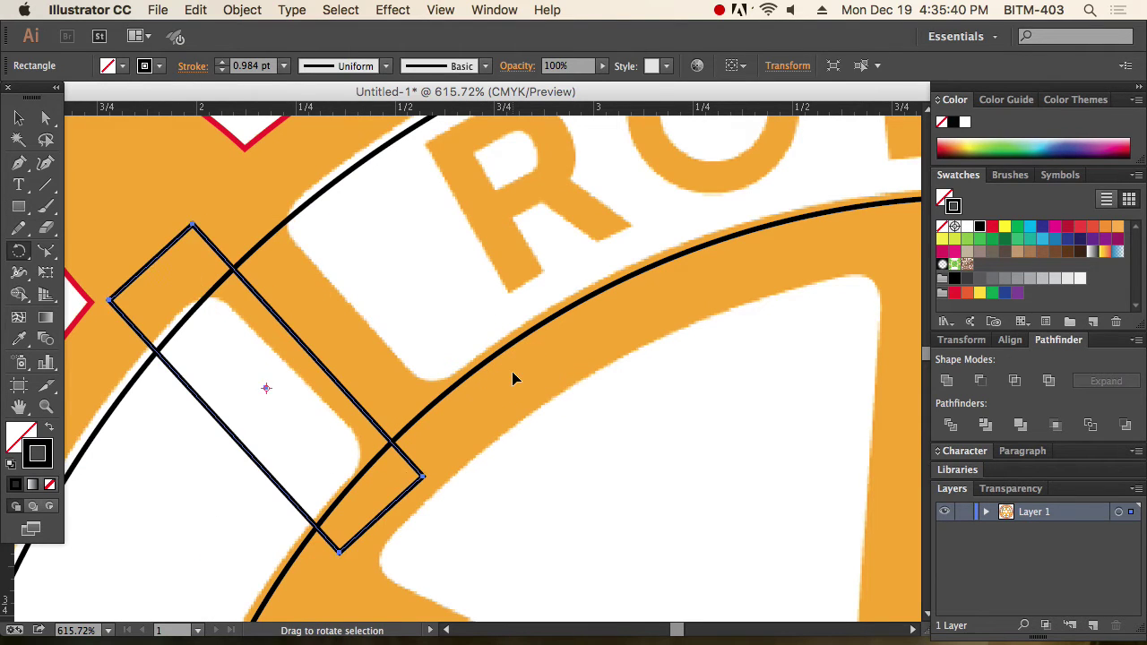
key("v")
left_click_drag(343, 385, 381, 333)
Step: Adjust the rectangle's corner points so its long sides follow the upper-left divider's edges, and deselect it
key("a")
left_click(274, 399)
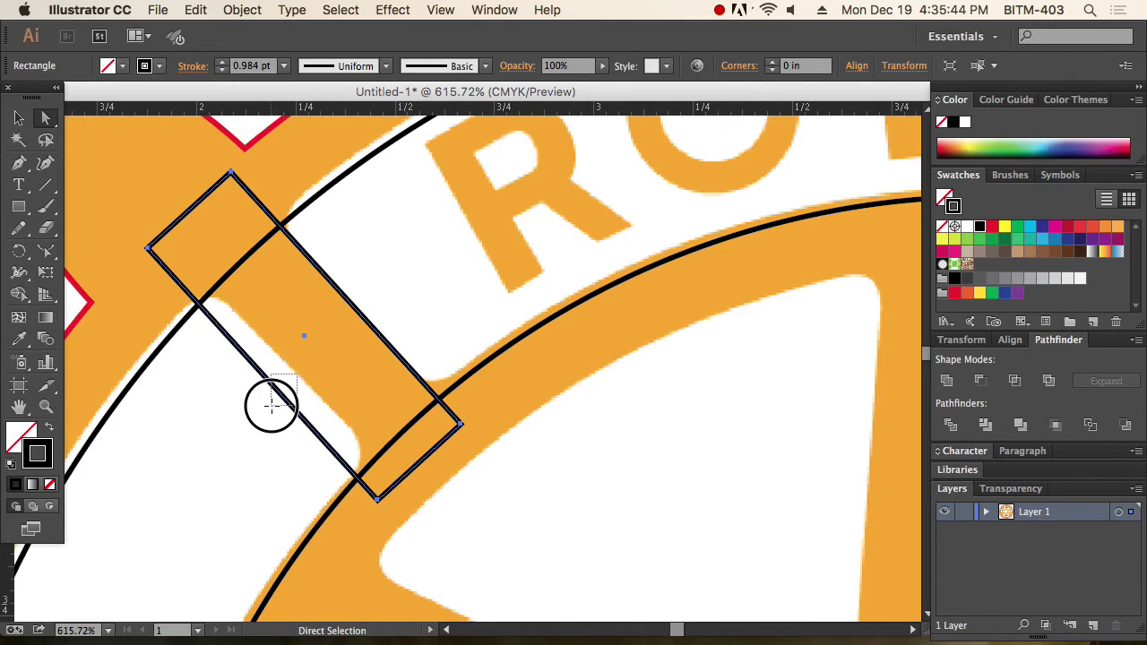
left_click(280, 390)
left_click_drag(280, 390, 303, 382)
left_click_drag(404, 492, 408, 484)
mouse_move(461, 425)
left_mouse_down()
mouse_move(507, 406)
mouse_move(462, 429)
left_mouse_up()
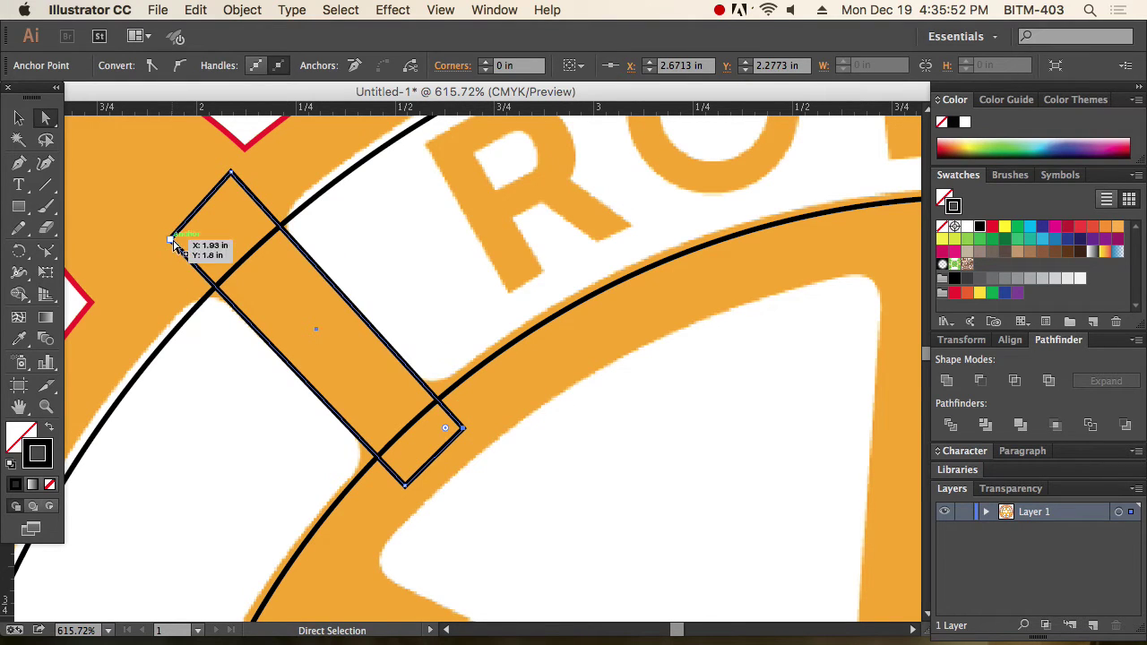
mouse_move(170, 239)
left_mouse_down()
mouse_move(150, 245)
mouse_move(154, 232)
mouse_move(161, 237)
left_mouse_up()
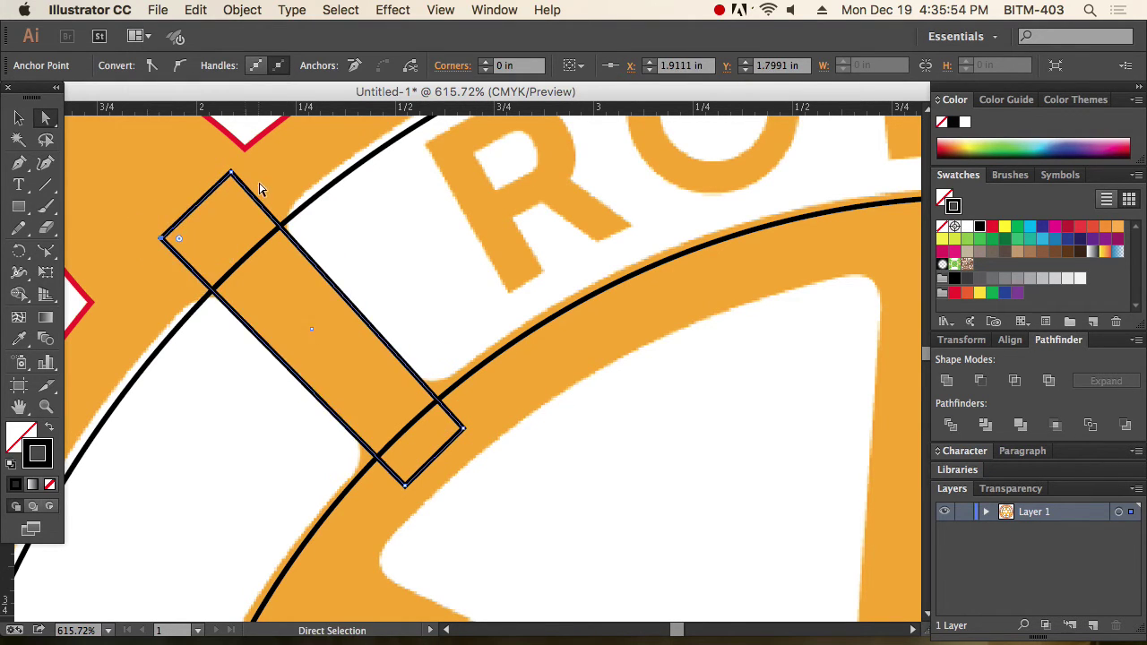
mouse_move(231, 173)
left_mouse_down()
mouse_move(264, 162)
mouse_move(230, 167)
left_mouse_up()
left_click(18, 119)
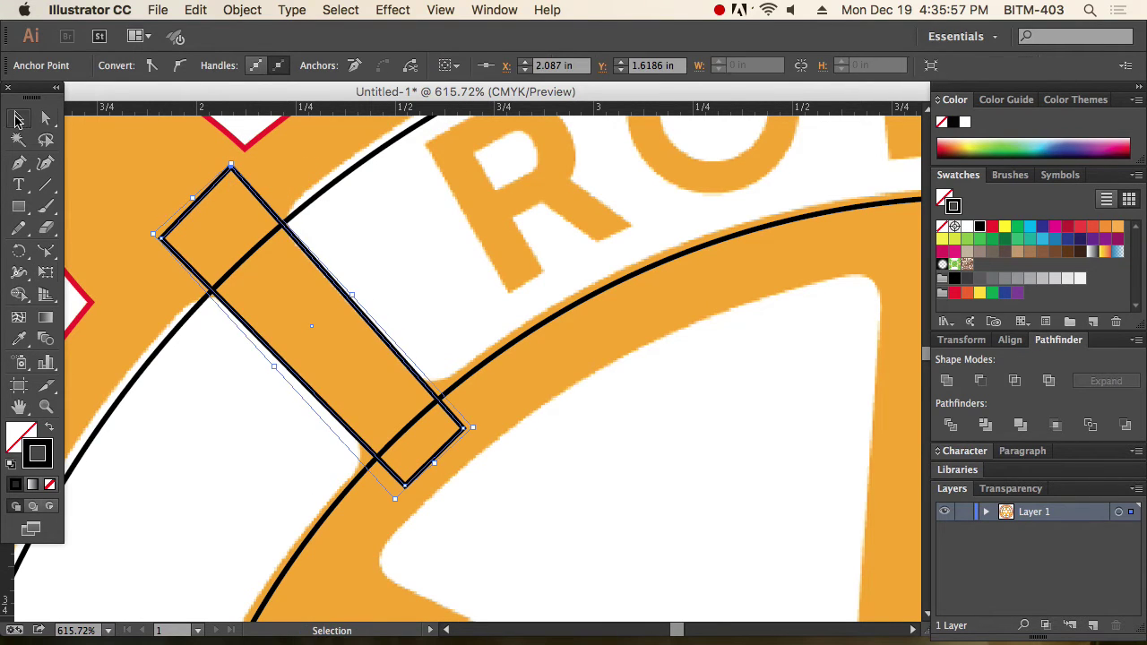
left_click(543, 406)
Step: Place rotated copies of the divider rectangle around the hub centre on the lower-left, lower-right and upper-right dividers
left_click(504, 434, "alt+super")
left_click(504, 435, "alt+super")
left_click_drag(406, 356, 449, 445)
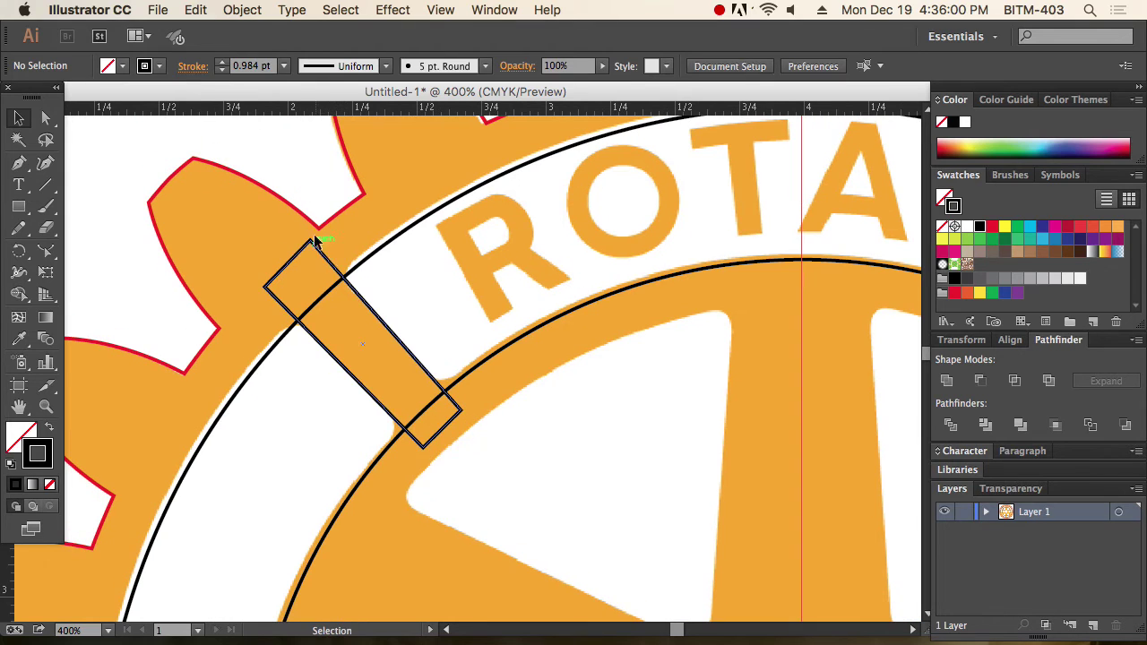
left_click_drag(264, 258, 302, 292)
left_click(618, 451, "alt+super")
left_click(619, 453, "alt+super")
left_click(618, 452, "alt+super")
left_click(489, 440, "alt+super")
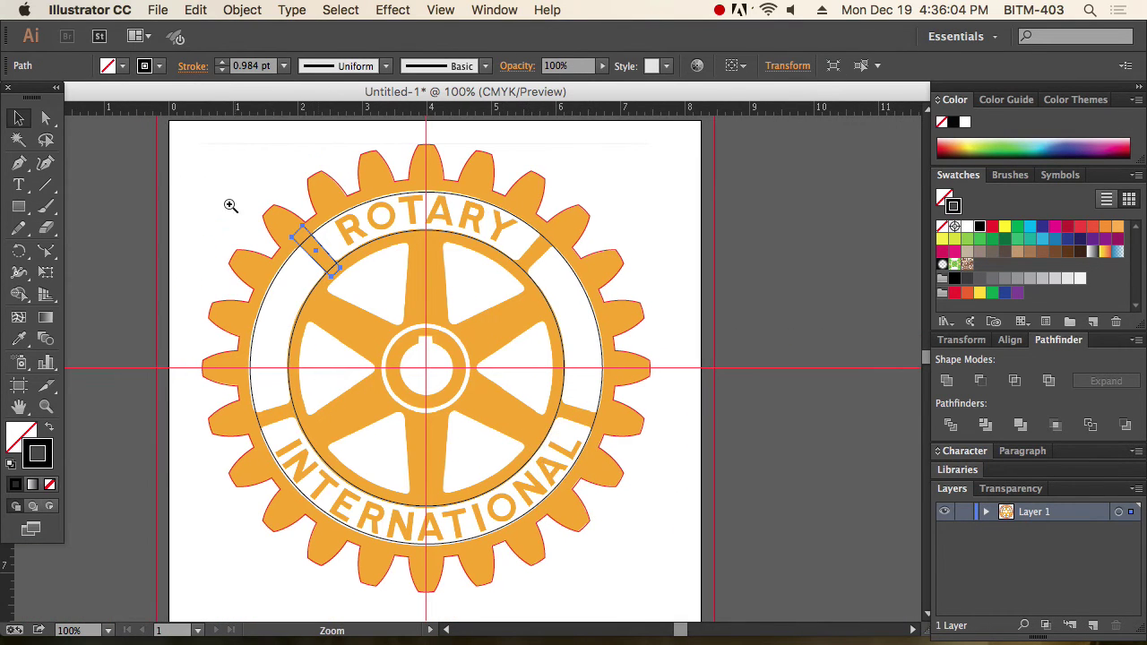
left_click_drag(208, 176, 660, 567)
left_click(19, 251)
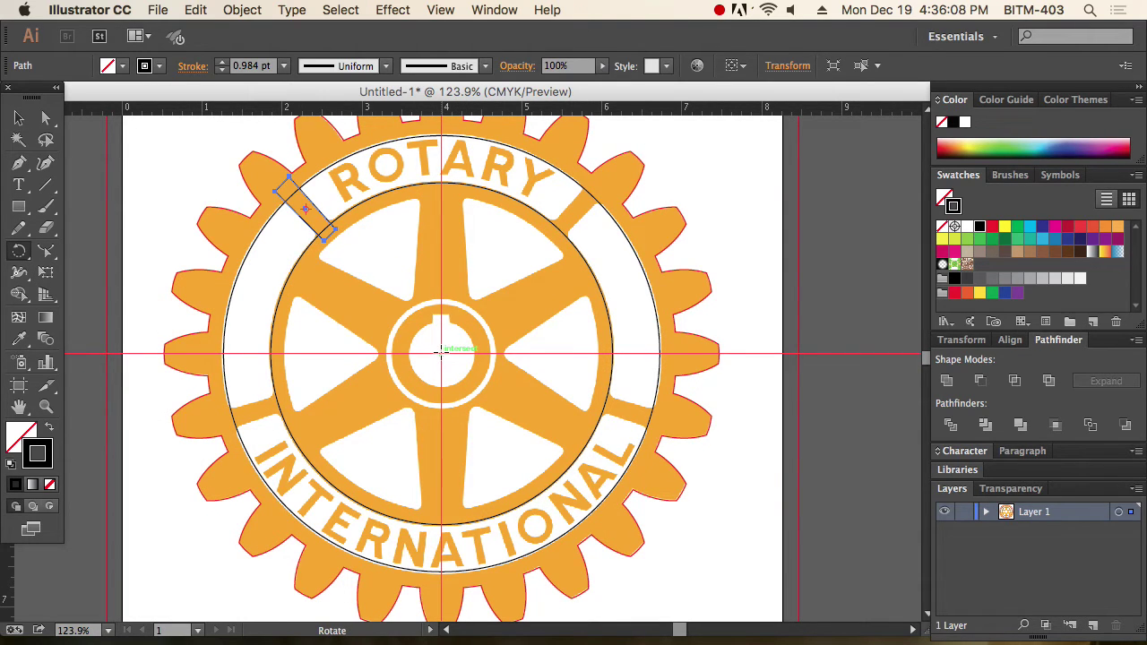
left_click(441, 351)
left_click_drag(358, 307, 282, 405)
left_click_drag(410, 418, 667, 313)
left_click_drag(647, 410, 642, 234)
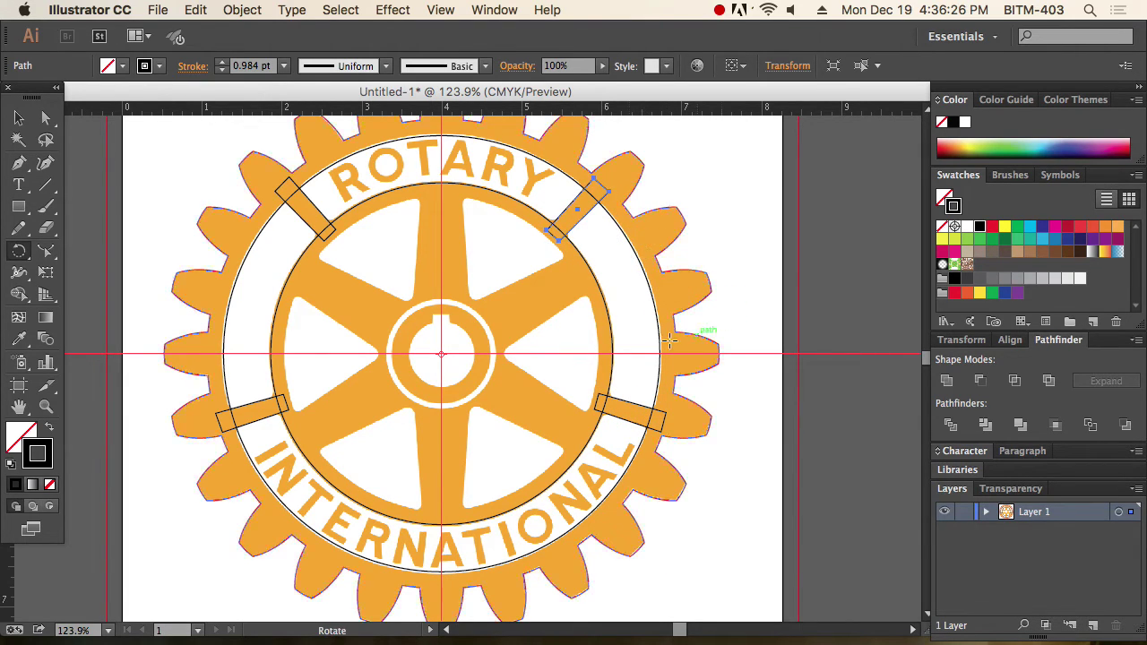
Step: Select the red gear outline and hide it
left_click(19, 119)
left_click_drag(183, 213, 220, 237)
key("super+3")
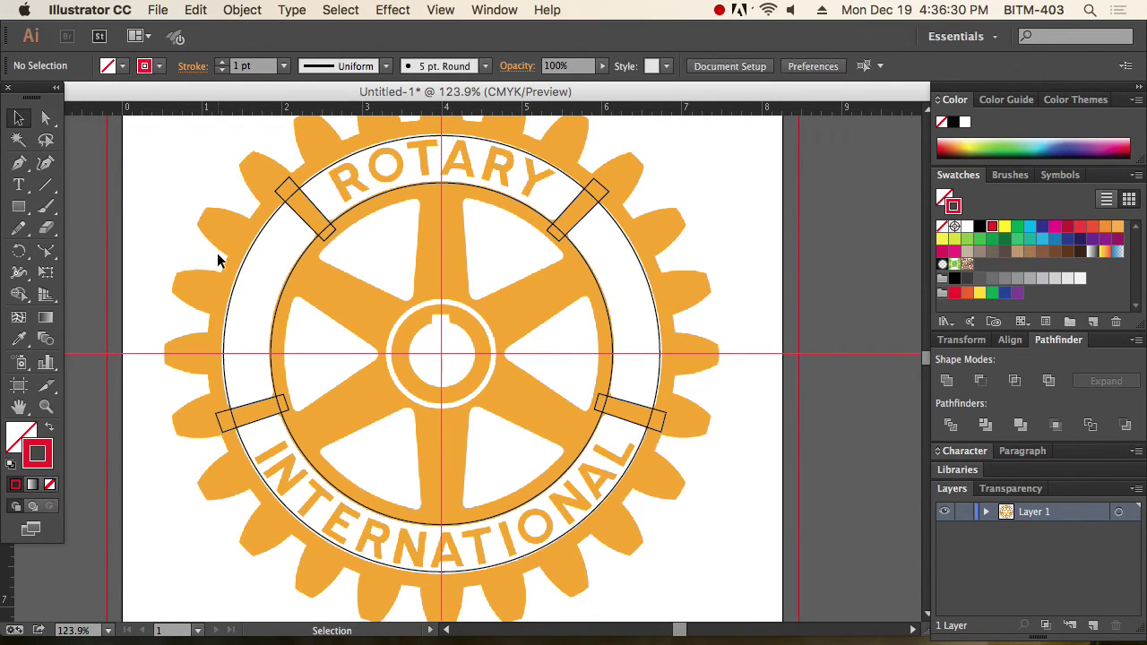
Step: Divide the band ring and the four divider rectangles along their overlaps, then ungroup and deselect the pieces
left_click_drag(218, 169, 682, 536)
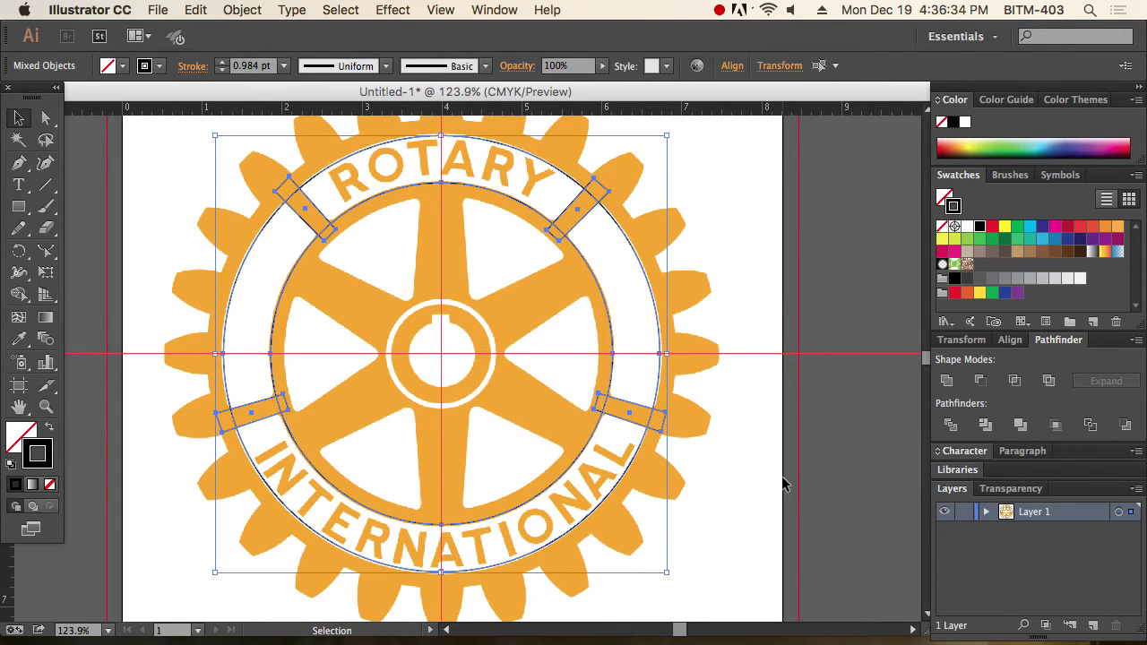
key("super+g")
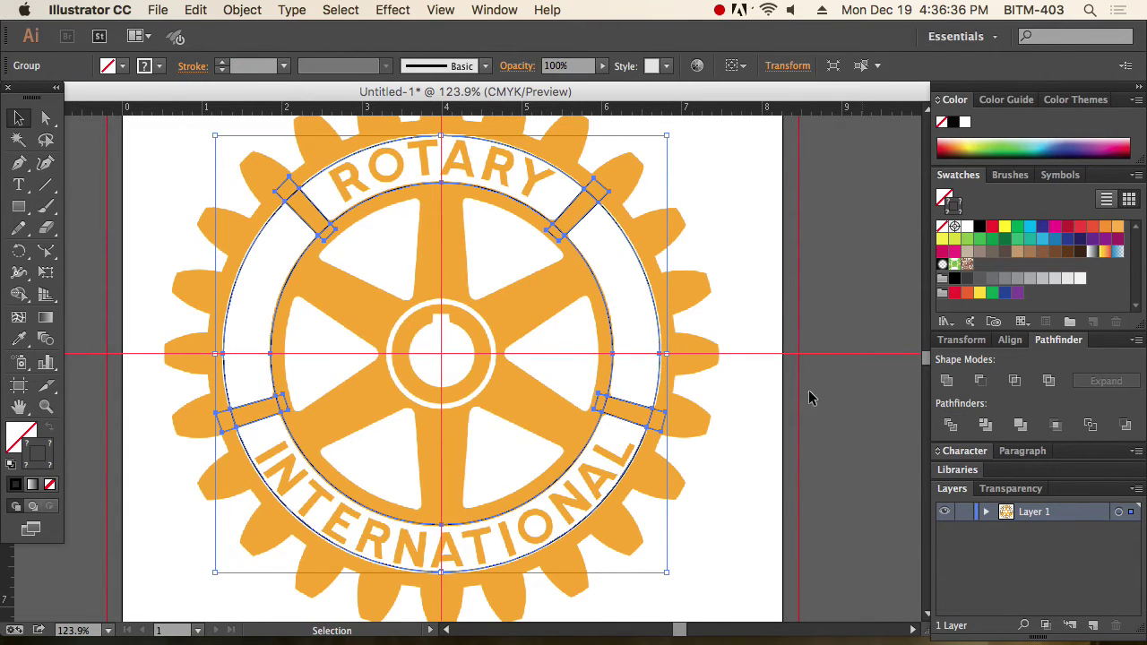
left_click(242, 10)
left_click(295, 95)
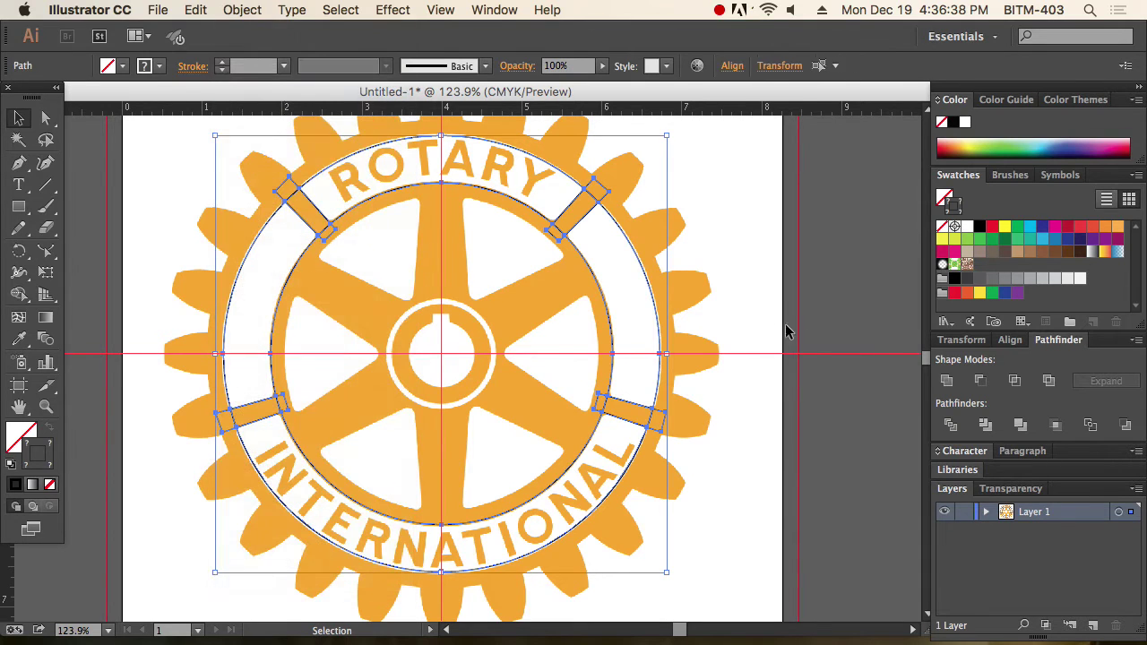
left_click(648, 180)
Step: Delete the divided pieces covering the upper-right divider so the band is open there
left_click(605, 198)
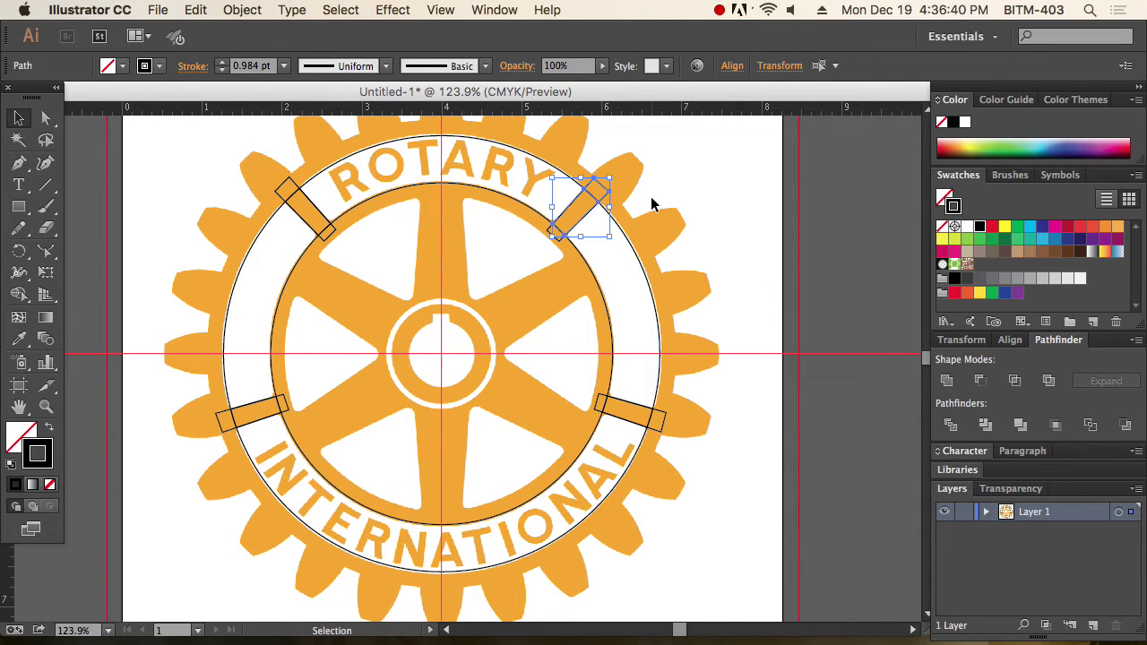
left_click(650, 199)
left_click(562, 230)
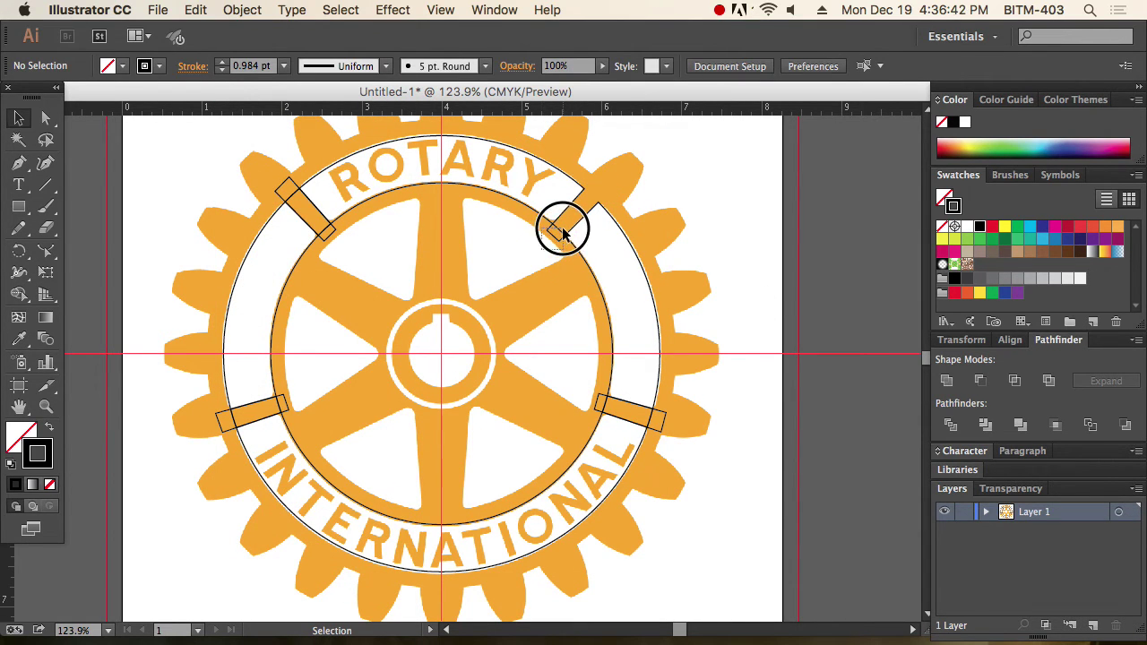
key("Delete")
Step: Delete the divided pieces covering the lower-right divider, including the parts extending beyond the band
left_click_drag(673, 425, 653, 419)
key("Delete")
left_click(656, 423)
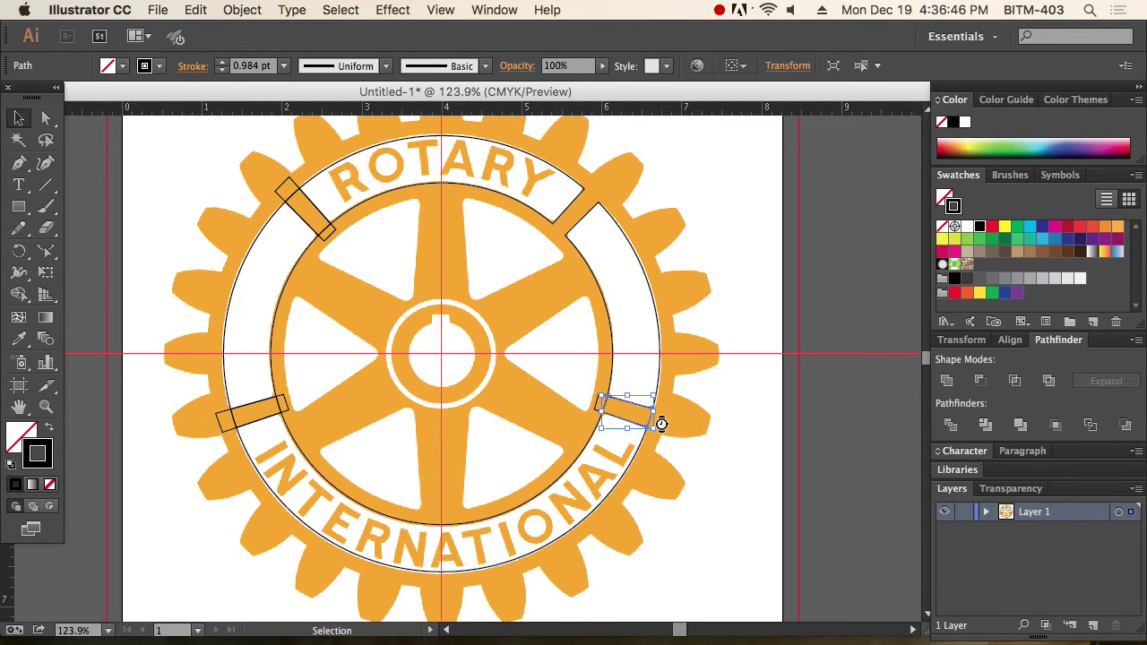
key("Delete")
left_click(604, 403)
key("Delete")
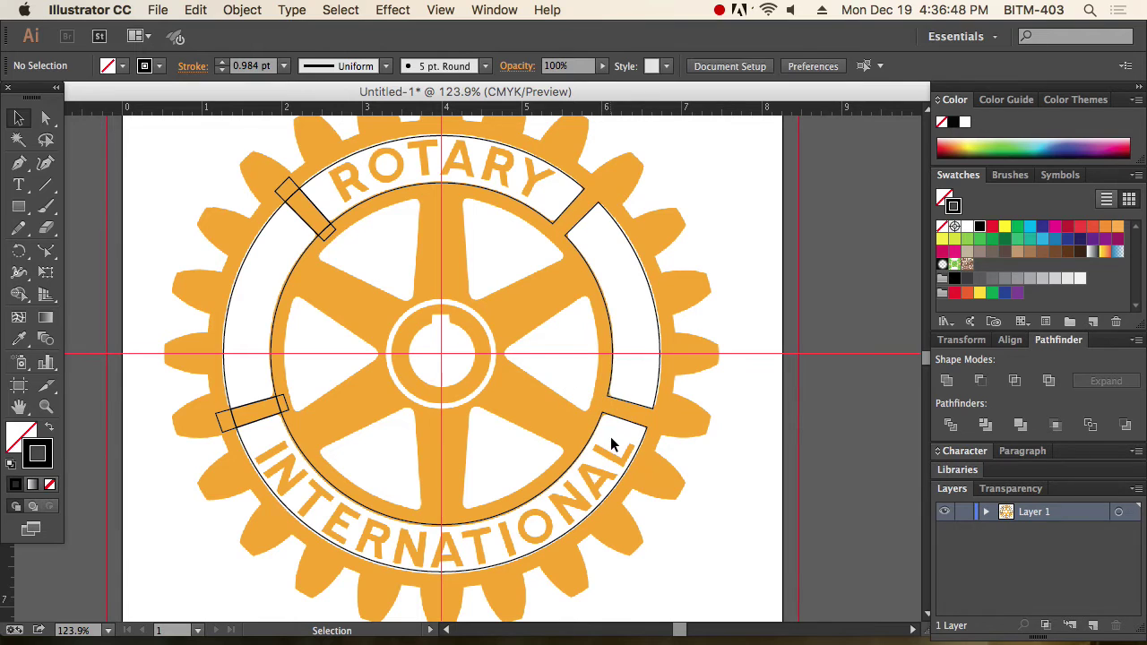
Step: Delete the divided pieces covering the lower-left divider, including the parts extending beyond the band
left_click(289, 406)
key("Delete")
left_click(274, 405)
key("Delete")
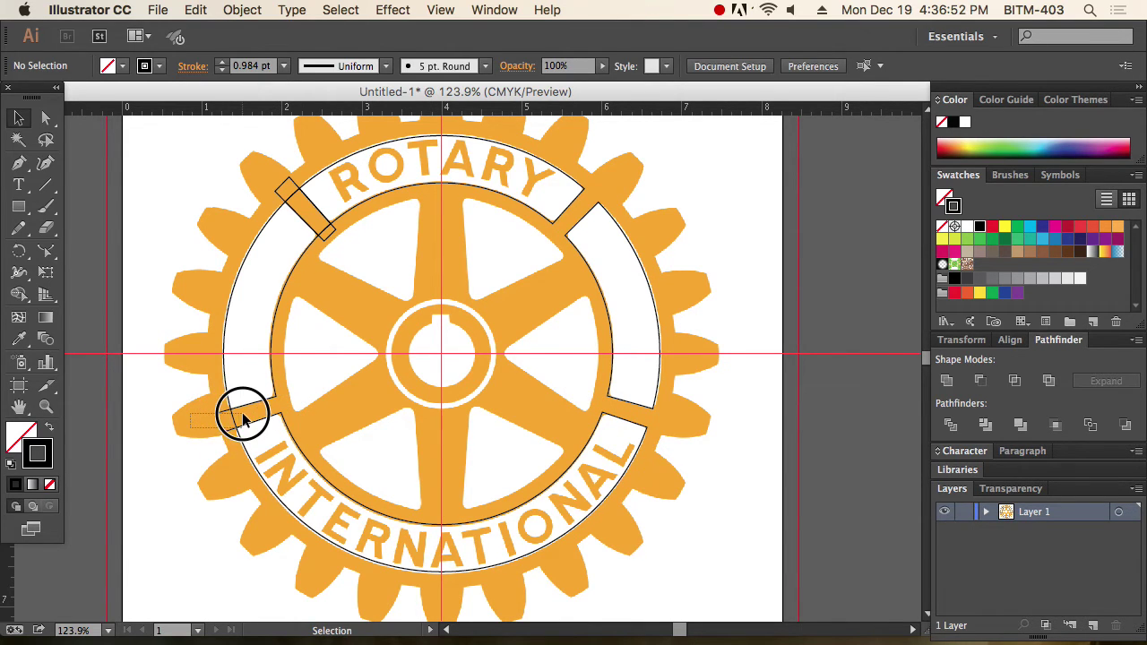
left_click(220, 420)
key("Delete")
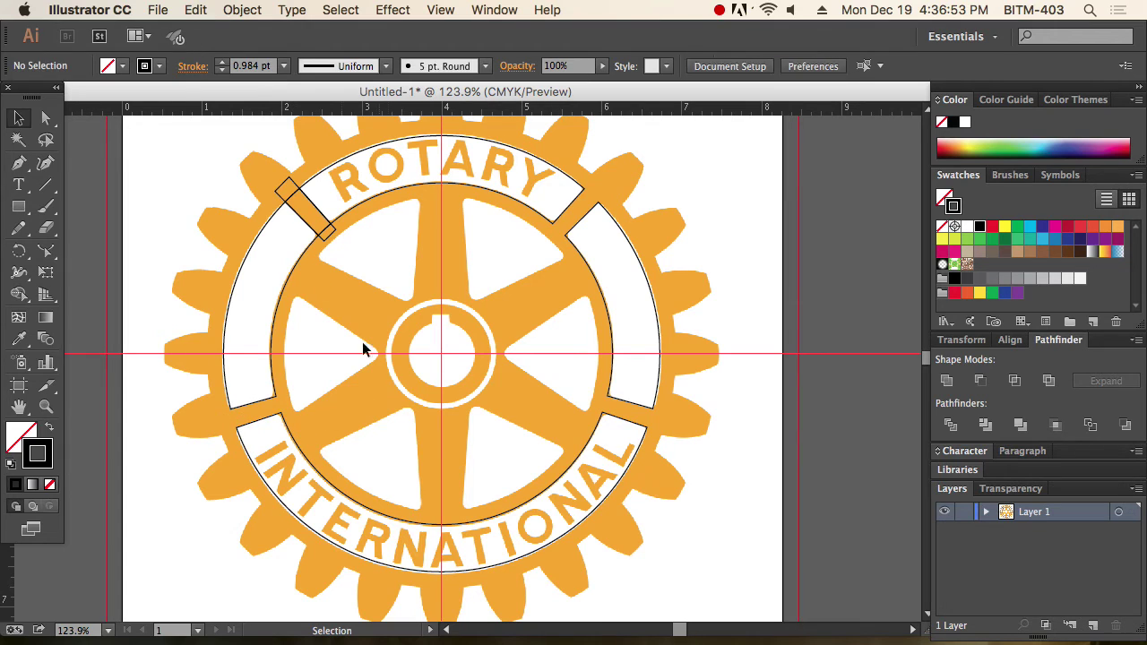
Step: Delete the divided pieces covering the upper-left divider so the band is open there
left_click(277, 185)
key("Delete")
left_click_drag(366, 258, 325, 226)
key("Delete")
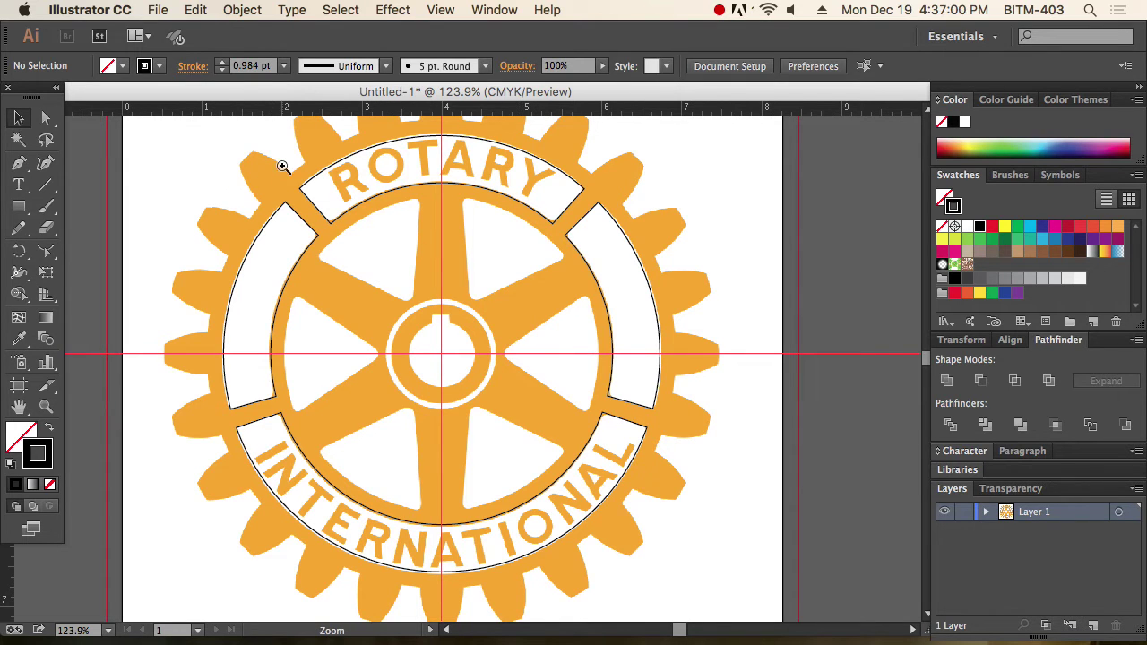
Step: Round all four corners of the ROTARY band segment to a 0.1 in radius and deselect it
left_click_drag(283, 167, 640, 304)
left_click_drag(503, 308, 522, 332)
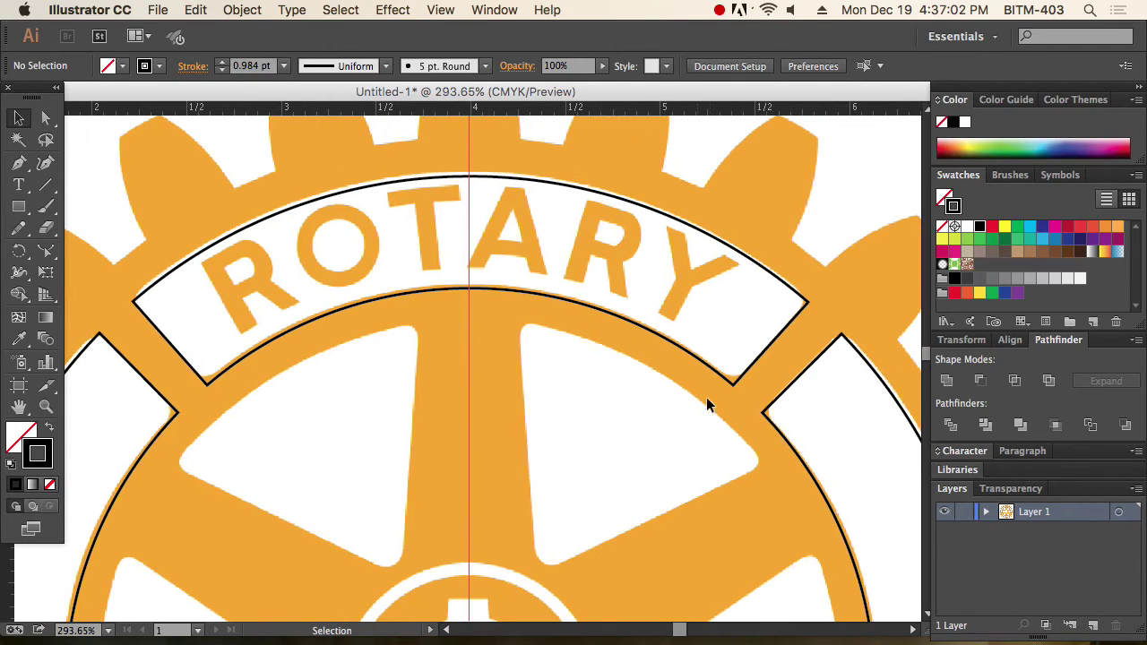
left_click(684, 363)
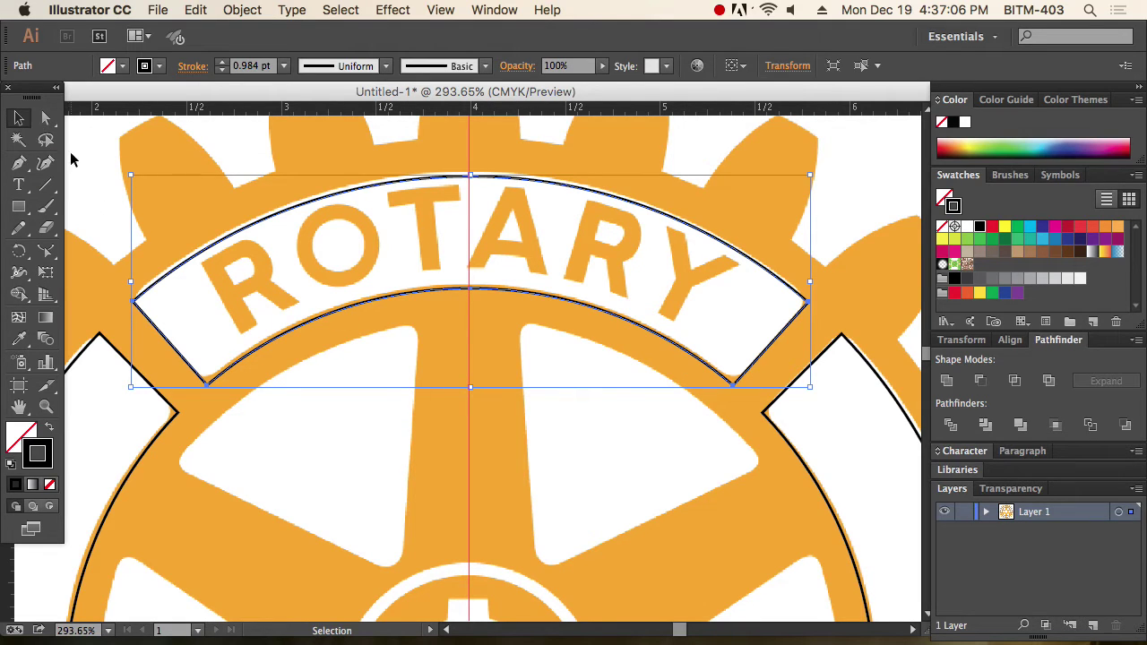
key("a")
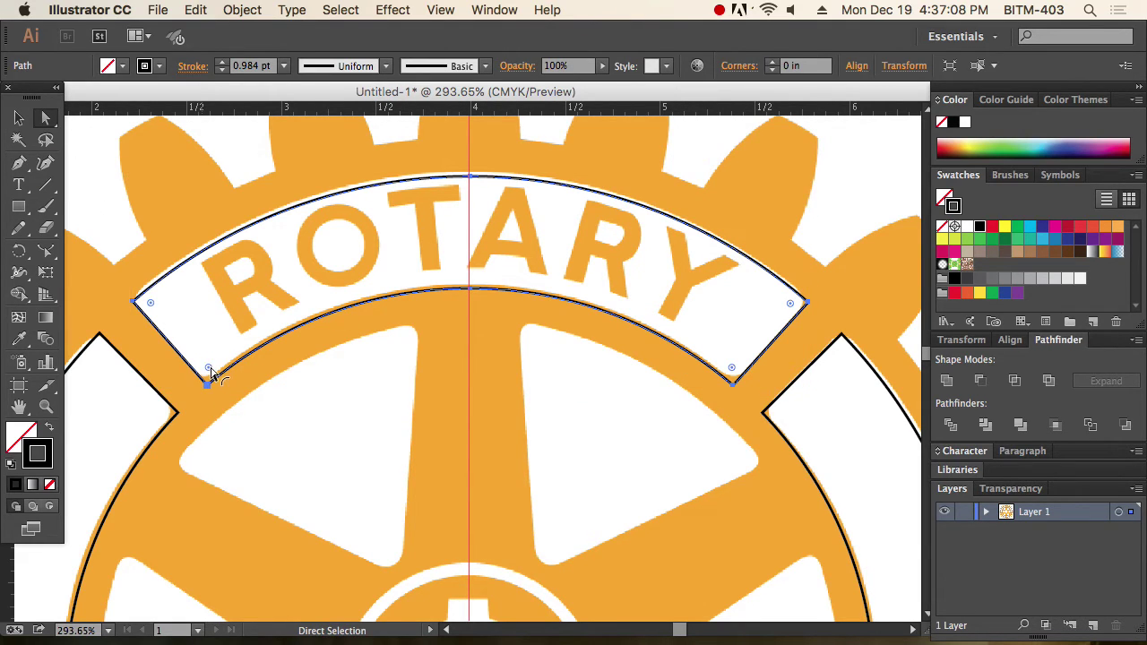
left_click_drag(211, 368, 207, 363)
left_click_drag(207, 363, 207, 364)
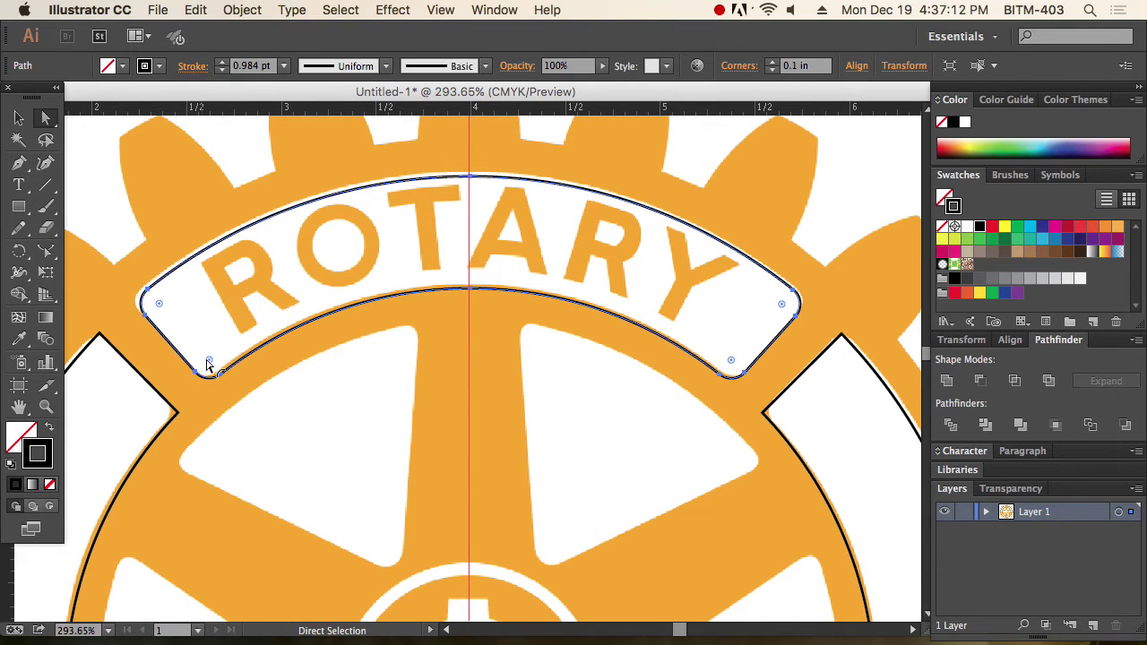
left_click(676, 530)
left_click_drag(668, 532, 615, 439)
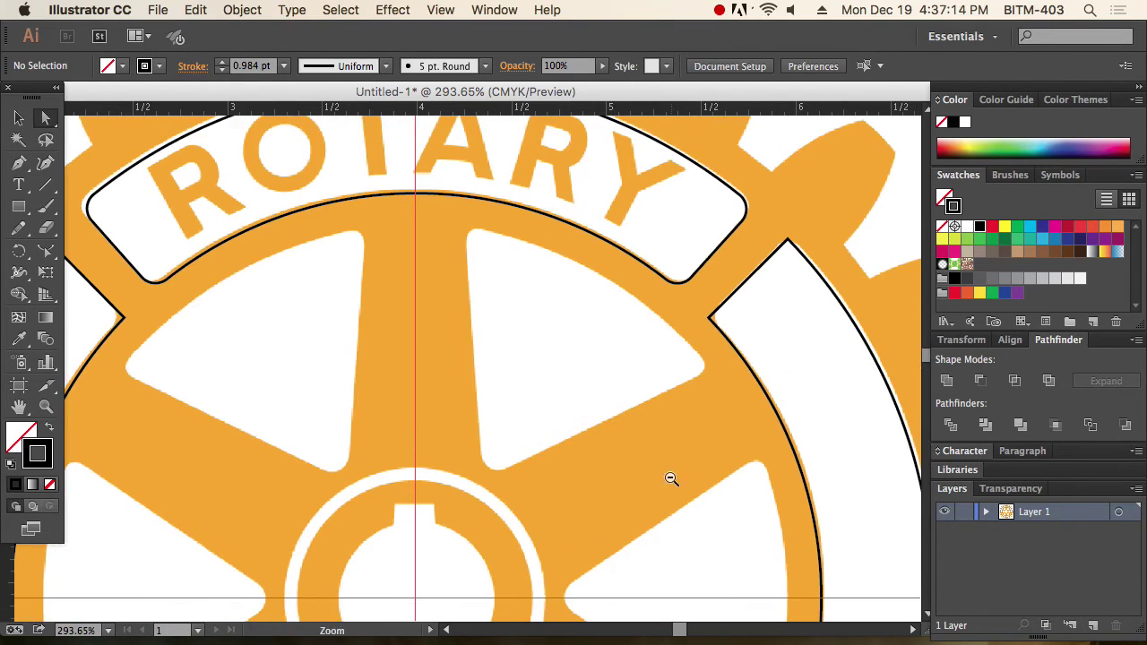
left_click(628, 441, "alt+super")
left_click(629, 441, "alt+super")
scroll(673, 392, "left", 3)
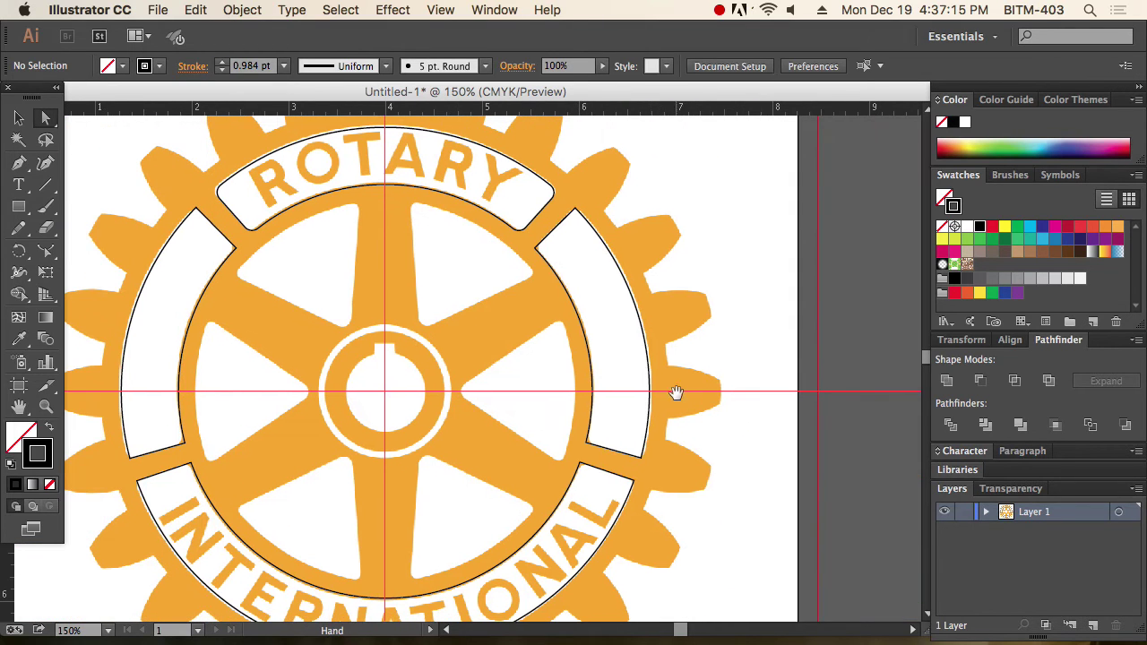
left_click(625, 333)
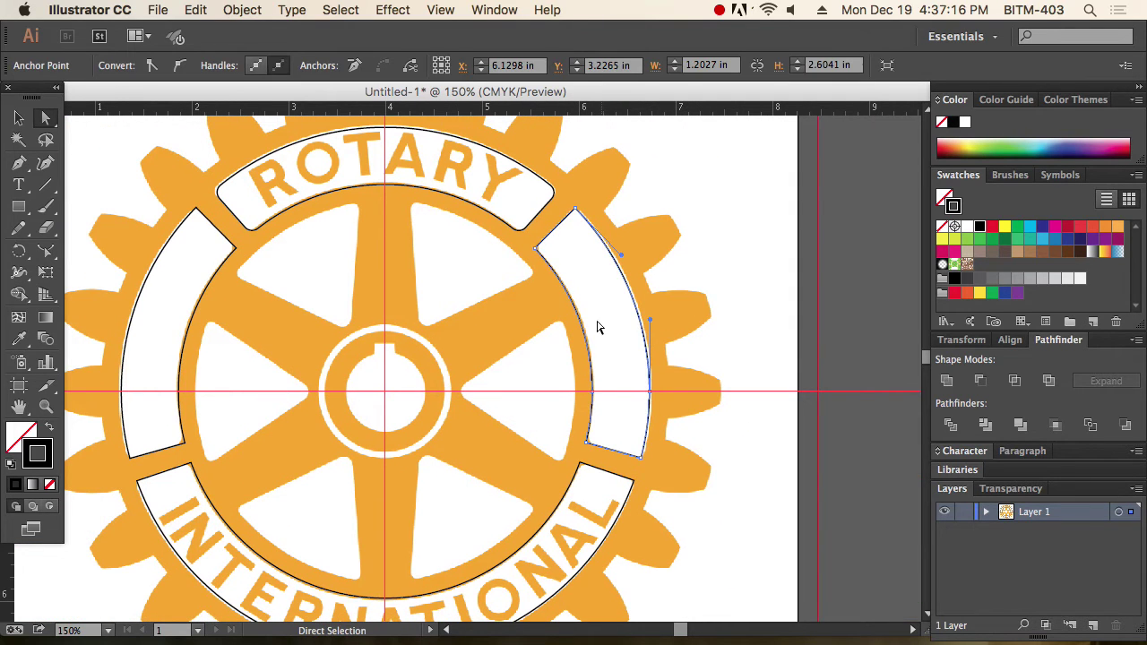
left_click(536, 247)
left_click(567, 308)
left_click(573, 307)
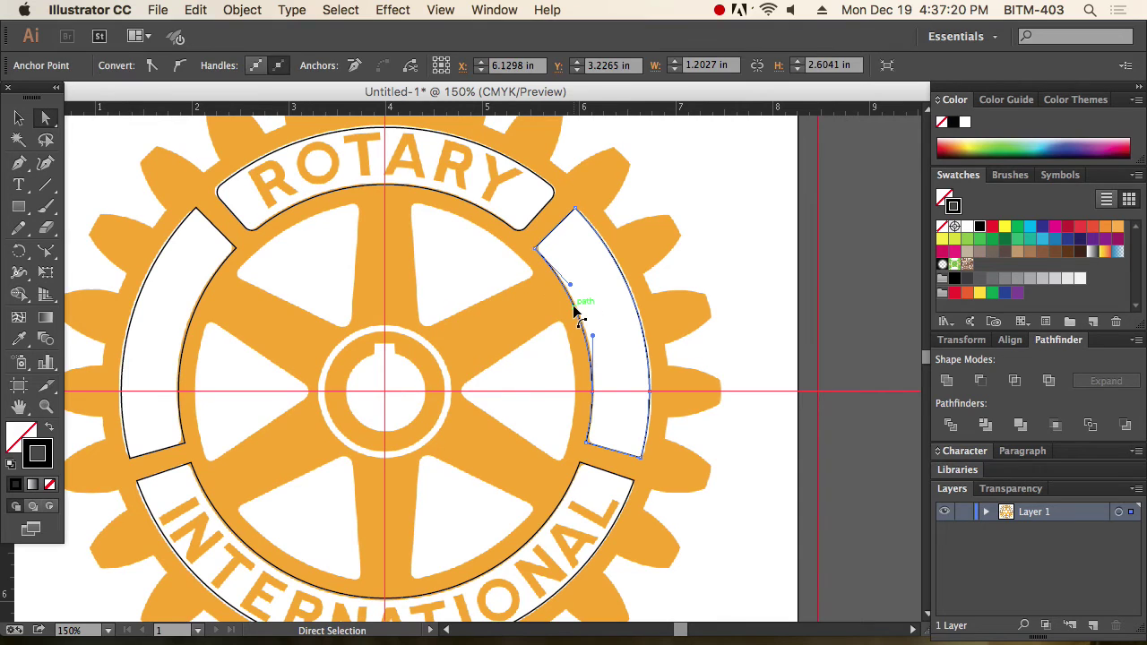
left_click(702, 493)
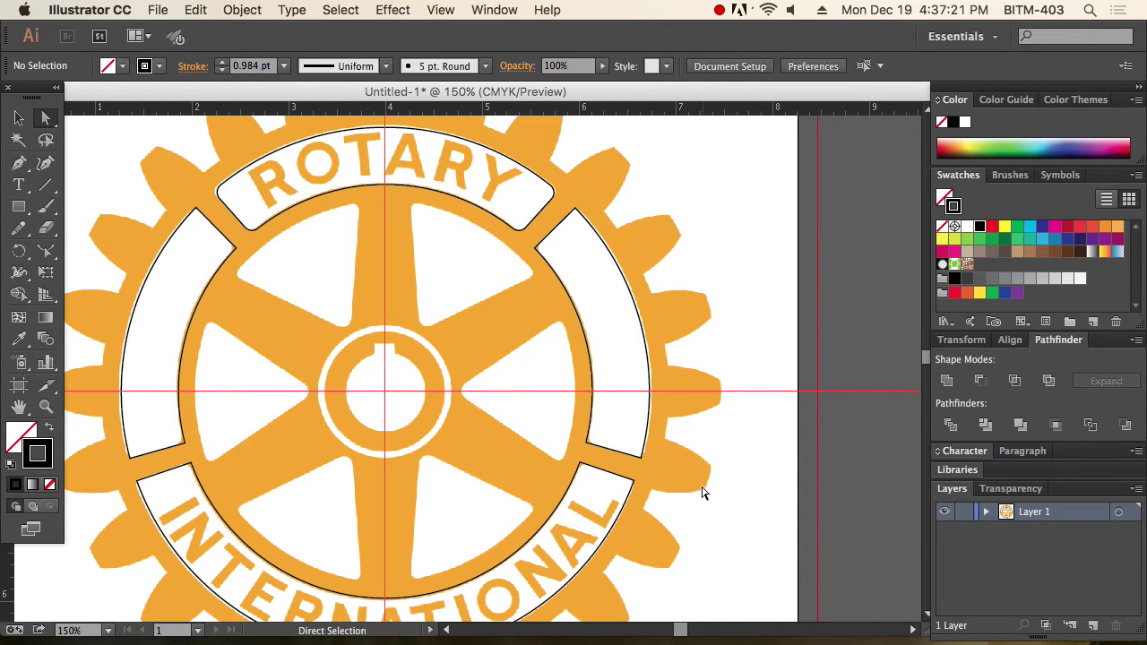
Step: Round the lower and upper corners of the right-hand band segment to match the logo, then deselect it
left_click(591, 428)
left_click(578, 434)
left_click_drag(578, 428, 630, 456)
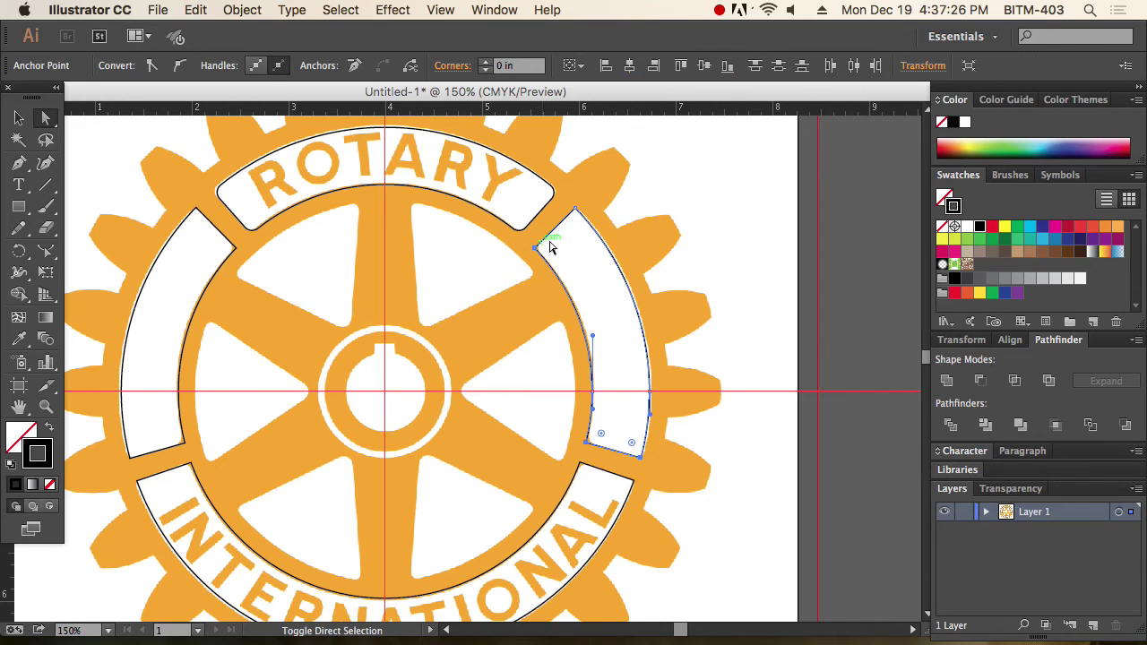
left_click_drag(586, 192, 576, 231)
left_click(743, 389)
Step: Round the end corners of the INTERNATIONAL band segment, using a radius of about 0.16 in at its left end
left_click_drag(719, 486, 747, 340)
left_click_drag(718, 413, 607, 308)
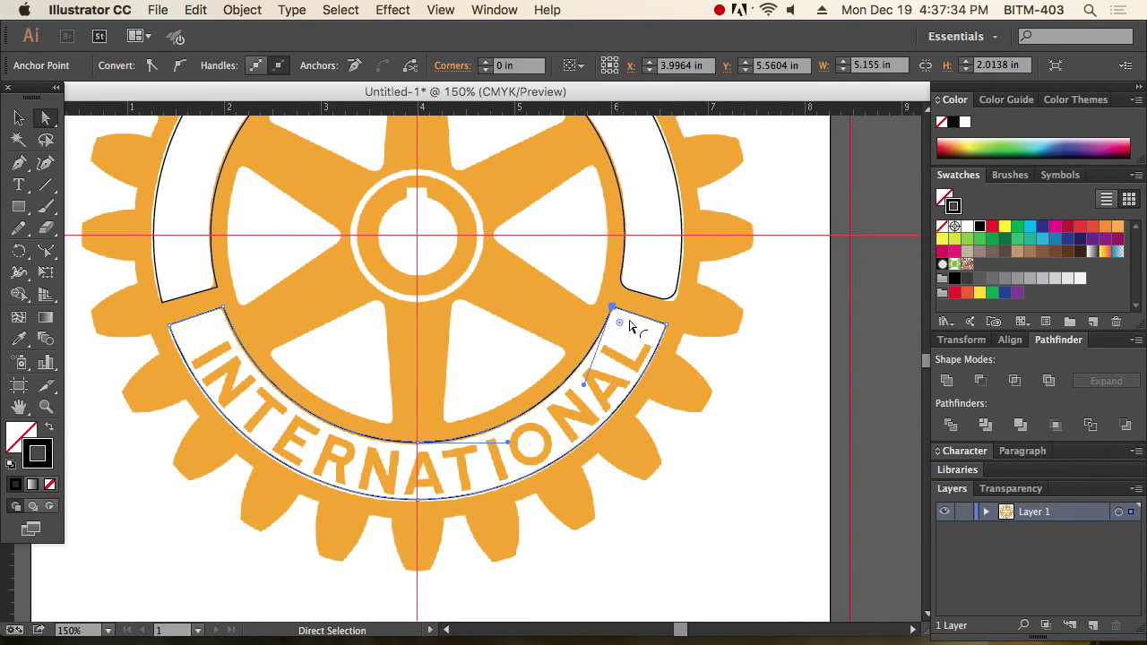
left_click(668, 326, "shift")
left_click_drag(159, 348, 215, 331)
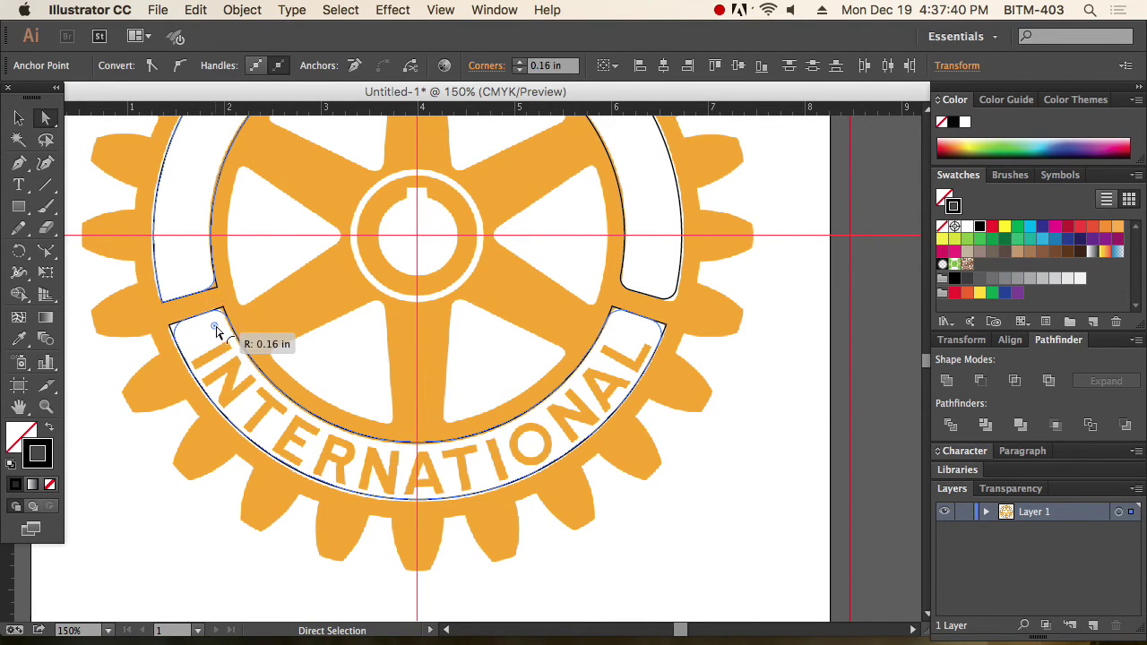
left_click(319, 315)
Step: Round the two upper corners of the left-hand band segment to follow the logo, then deselect it
key("space")
left_click_drag(241, 291, 310, 371)
left_click_drag(178, 350, 247, 391)
left_click_drag(355, 257, 354, 303)
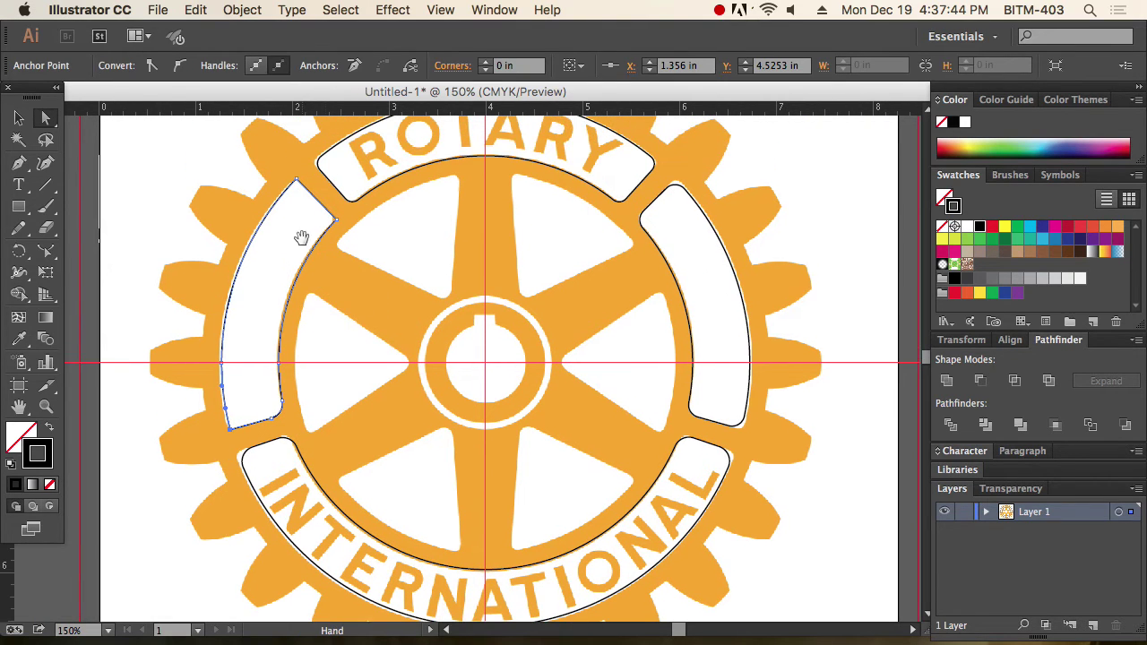
left_click_drag(279, 173, 312, 225)
left_click(394, 403)
Step: Round the lower outer corner of the left-hand band segment to a 0.09 in radius
left_click_drag(167, 371, 379, 474)
left_click_drag(186, 274, 328, 348)
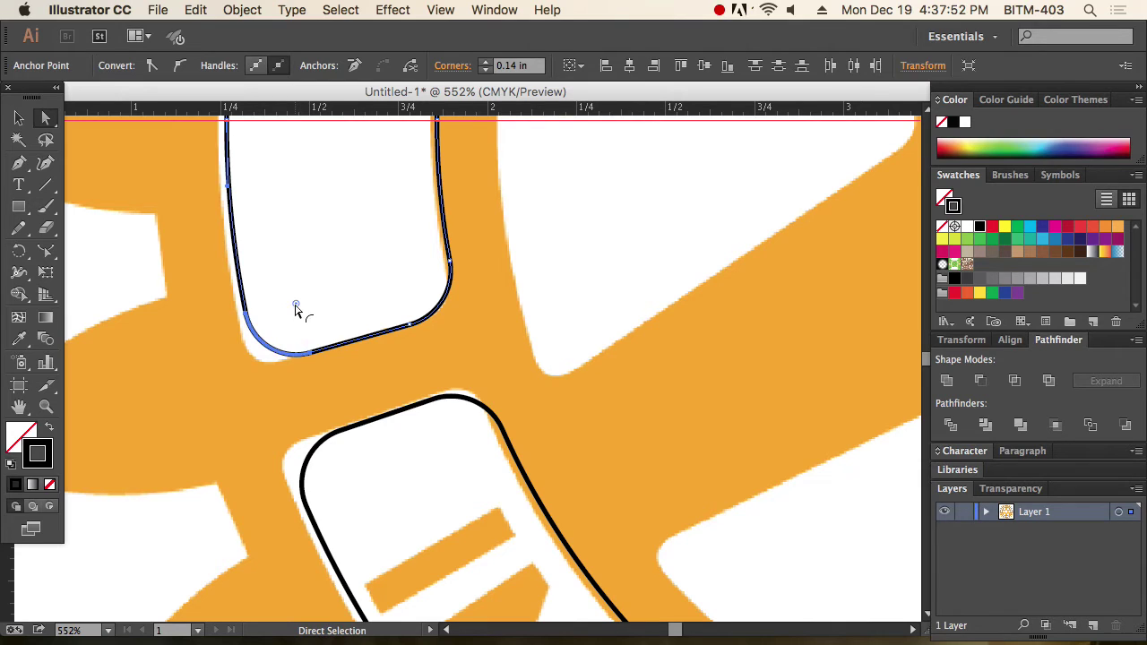
left_click_drag(296, 309, 280, 329)
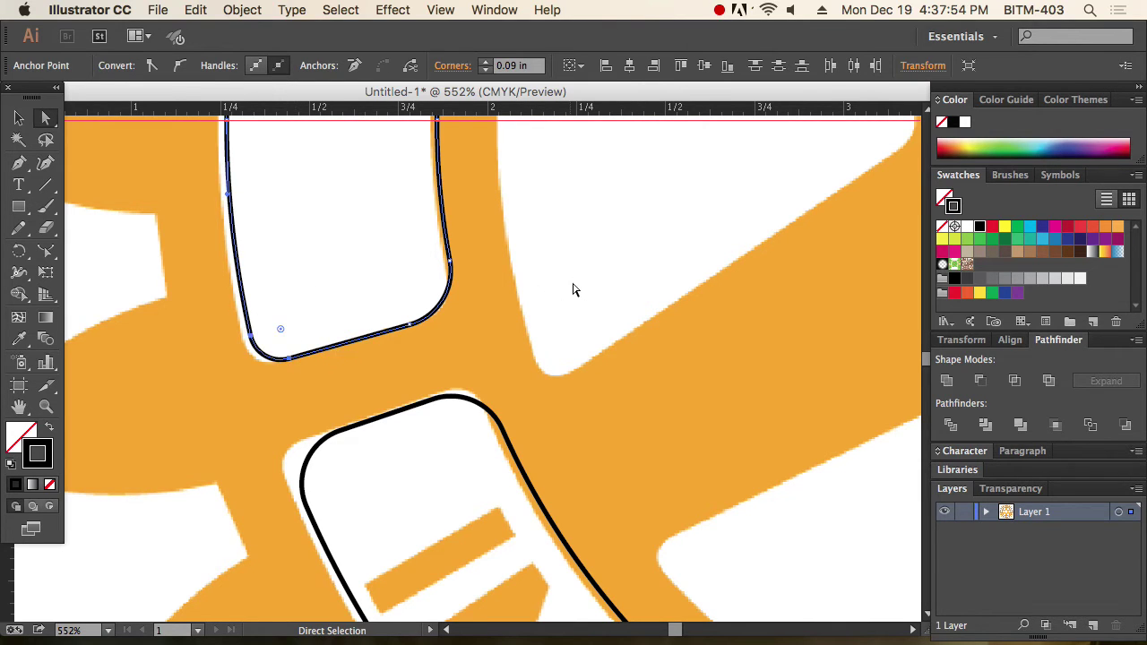
left_click(574, 290)
Step: Tighten the rounding of the INTERNATIONAL segment's outer corner at its left end to fit the logo more closely
left_click(490, 199, "alt+super")
left_click_drag(469, 435, 485, 221)
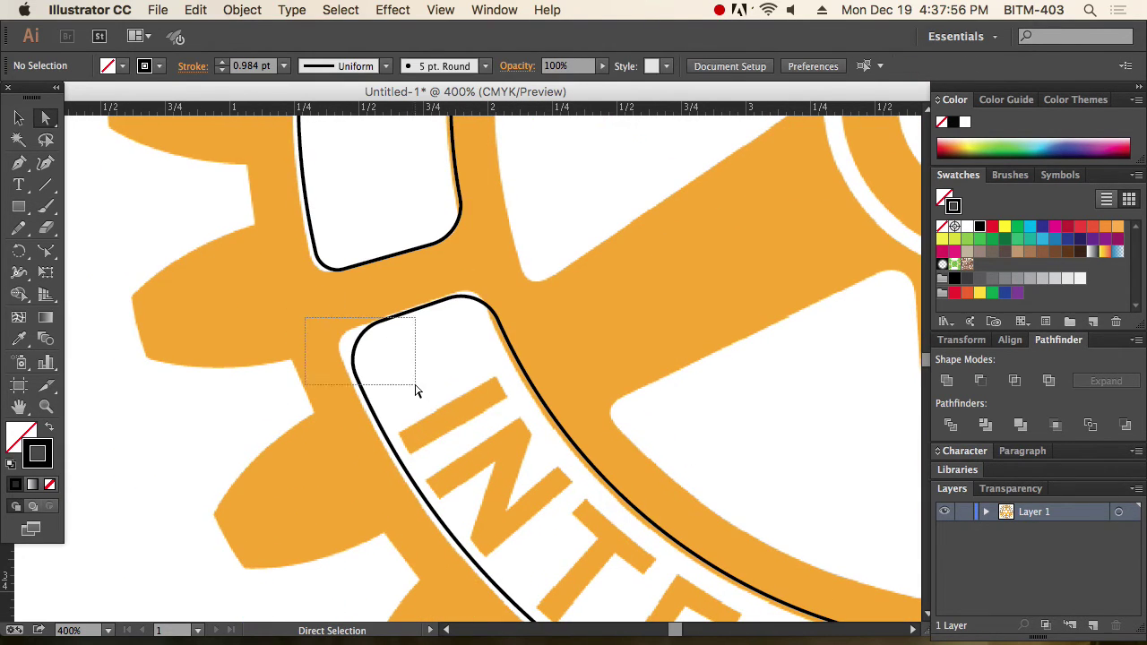
left_click_drag(415, 385, 376, 351)
left_click(693, 343)
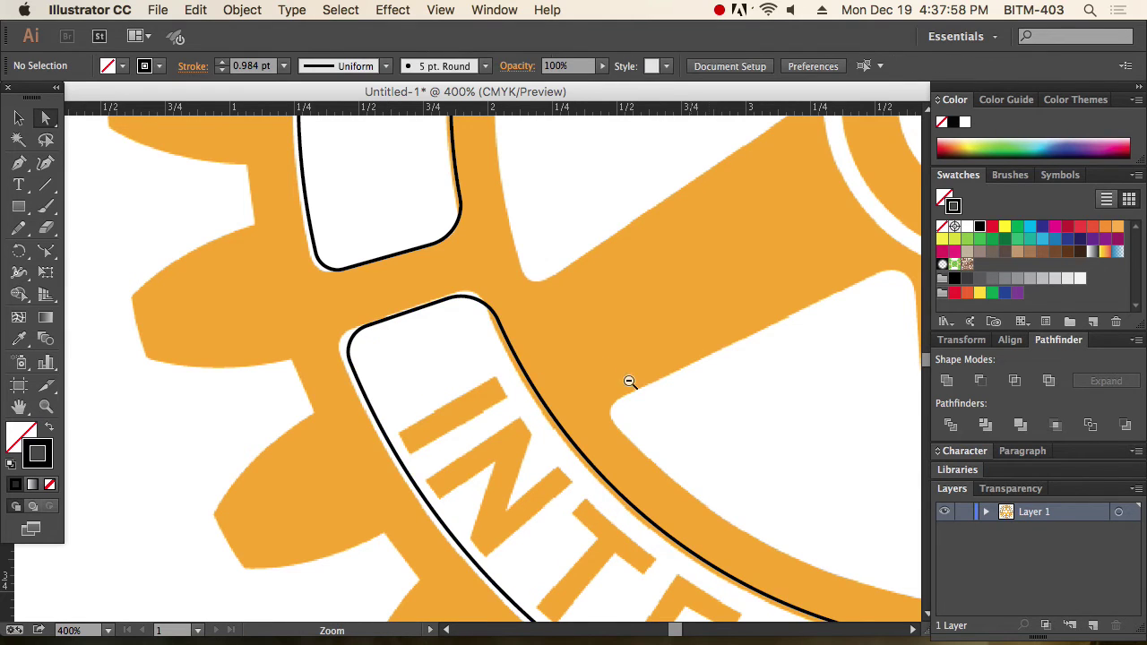
Step: Draw a circle from the gear's centre, slightly larger than the band's inner edge, as a baseline for the ROTARY lettering
left_click(629, 382, "alt+super")
left_click(607, 366, "alt+super")
left_click_drag(604, 367, 661, 391)
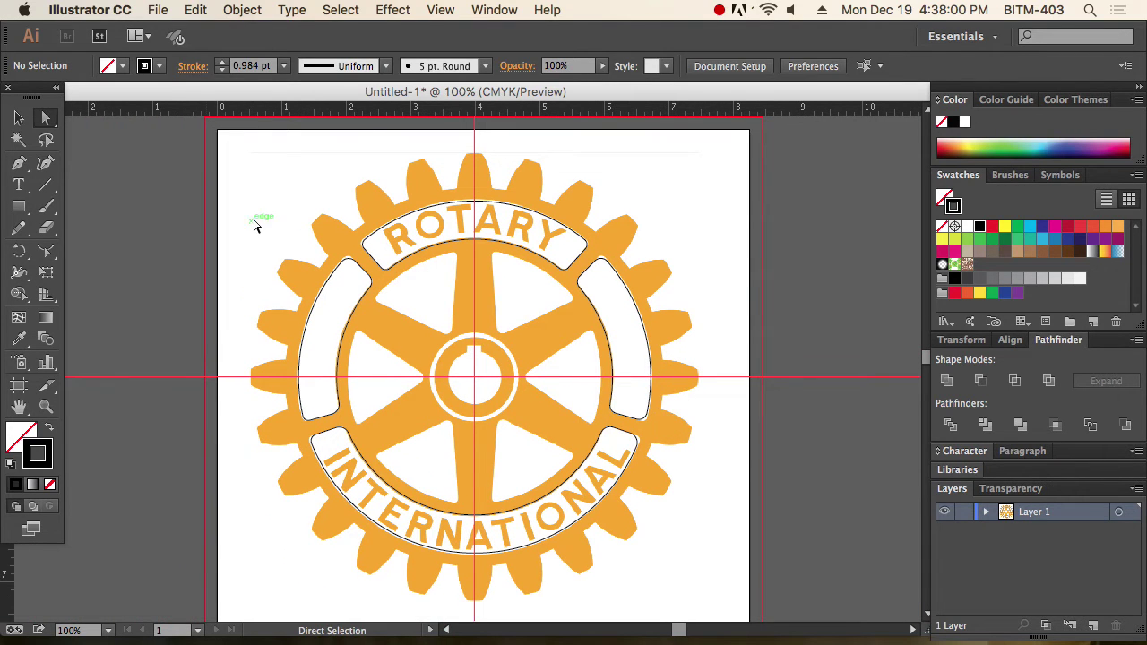
left_click(31, 129)
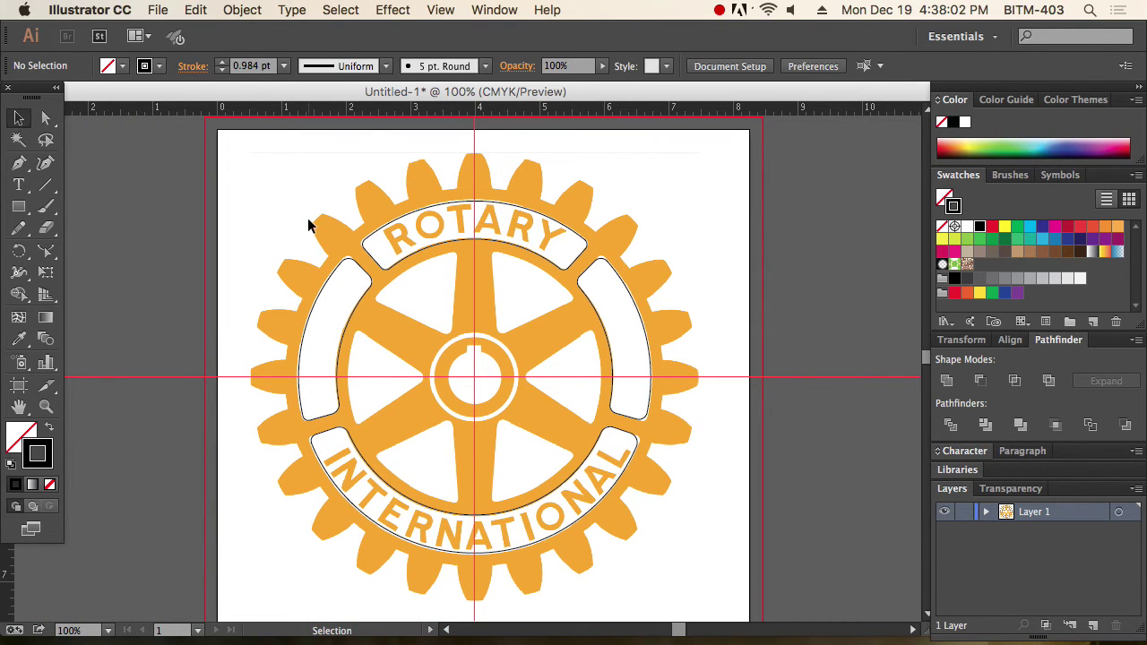
left_click_drag(274, 170, 736, 504)
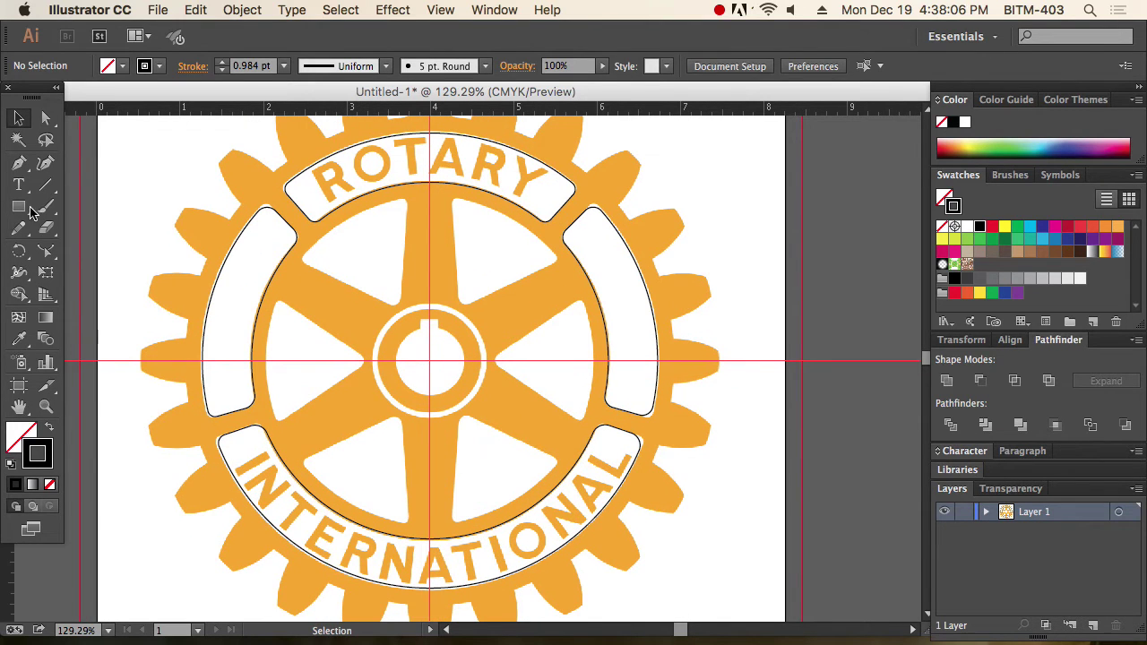
left_click_drag(23, 209, 99, 251)
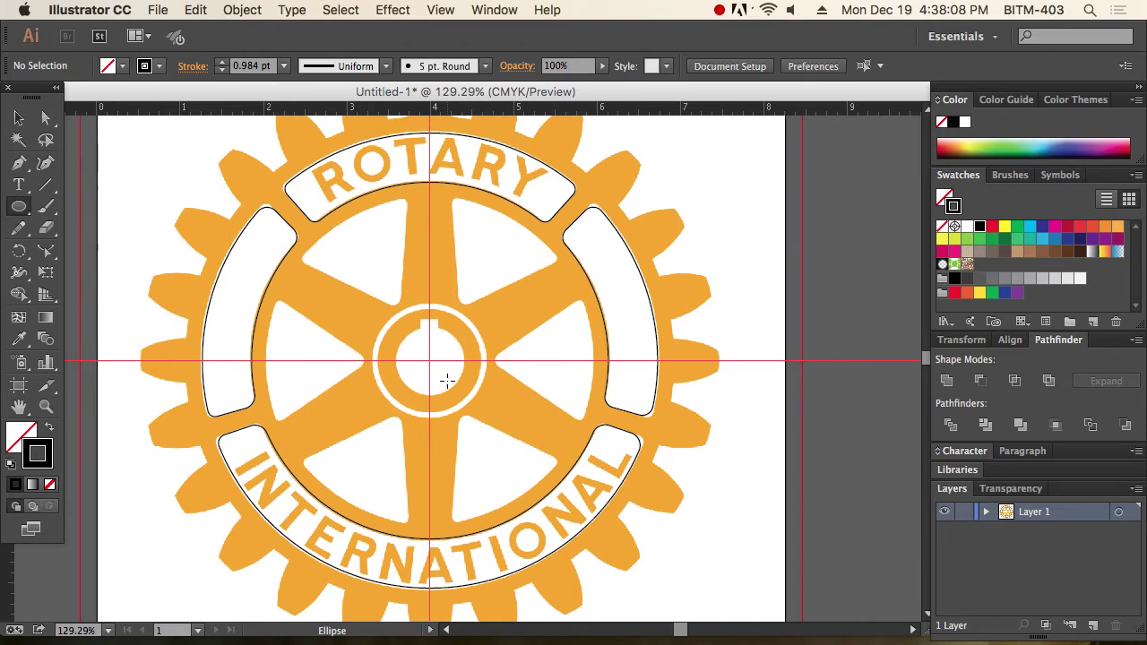
left_click_drag(429, 358, 617, 509)
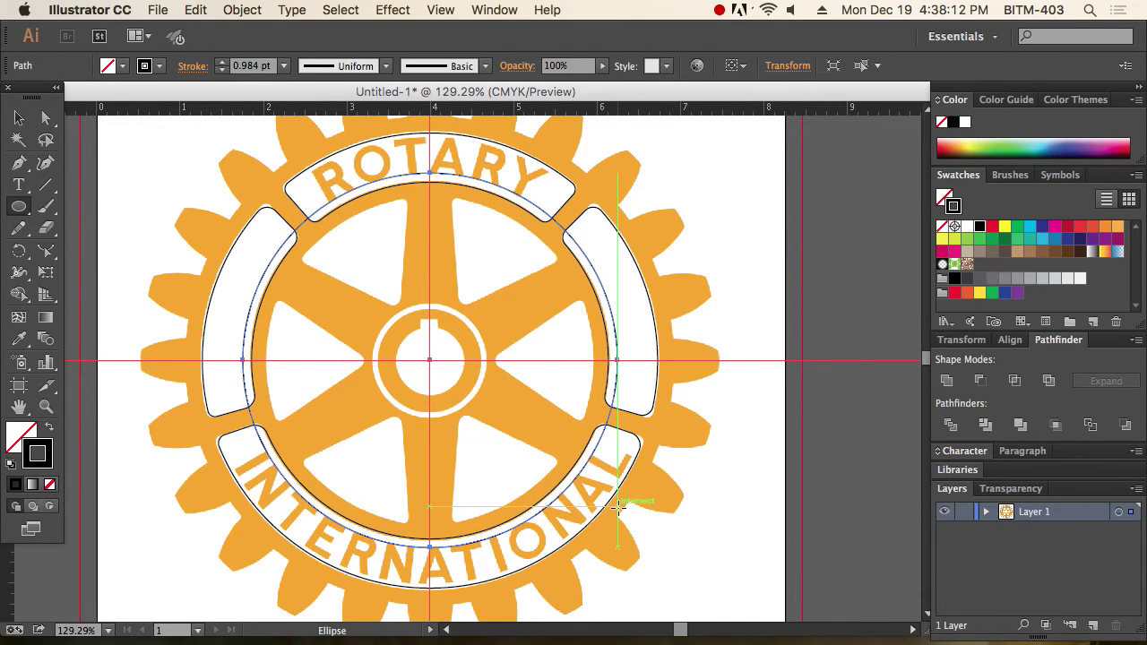
Step: Add the text ROTARY along the new circle with the Type on a Path tool, starting at its topmost point
left_click_drag(20, 186, 119, 237)
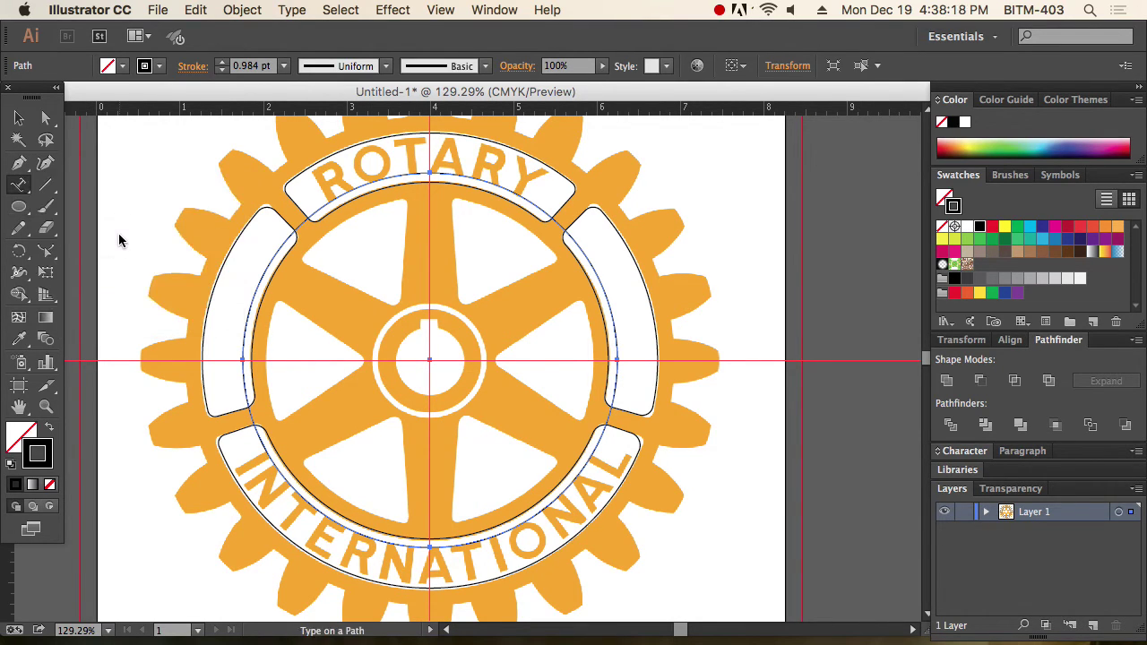
left_click(429, 171)
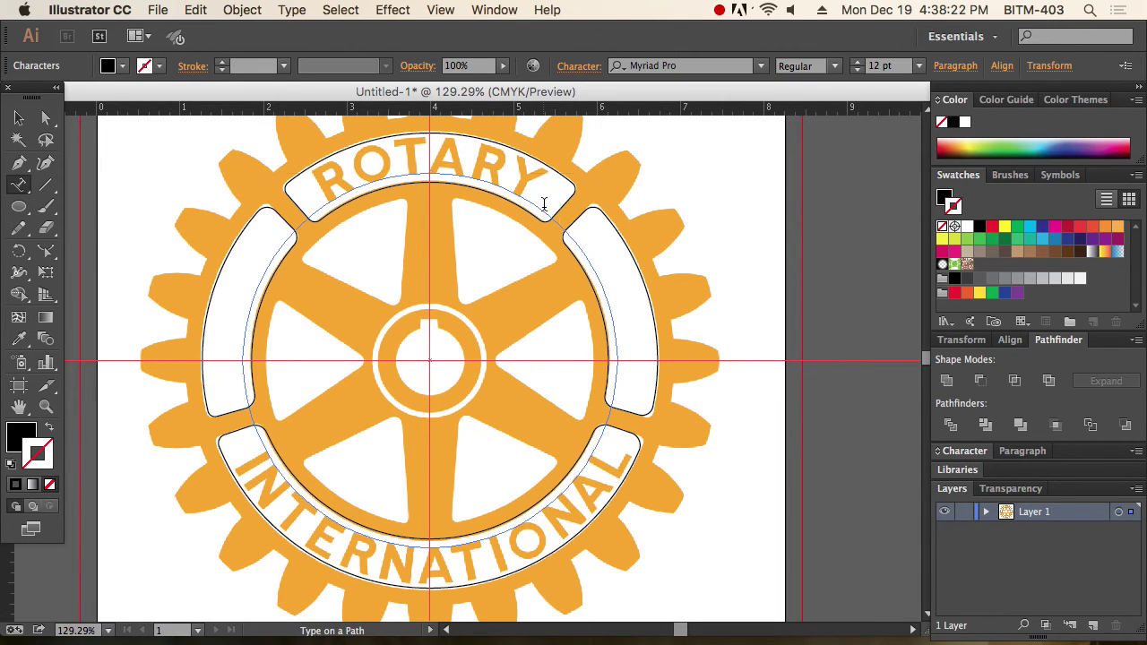
type("ROTARY")
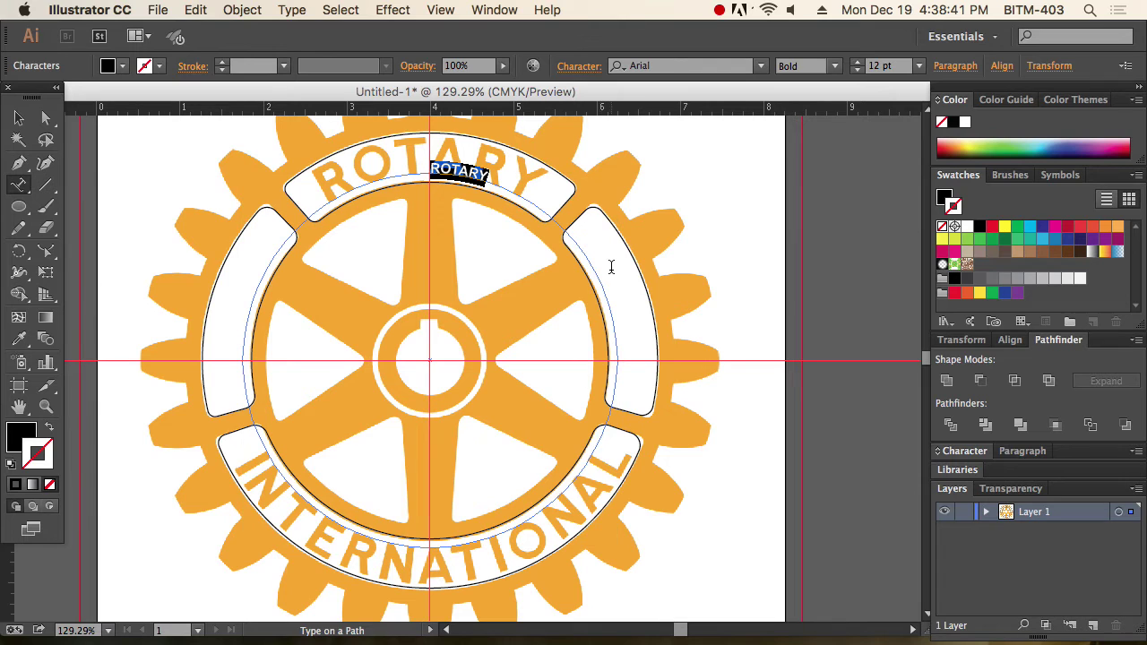
Step: Set the size of the ROTARY path text to 42 pt
key("super+shift+period")
key("super+shift+period")
key("super+shift+period")
key("super+shift+period")
key("super+shift+period")
key("super+shift+period")
key("super+shift+period")
key("super+shift+period")
key("super+shift+period")
key("super+shift+period")
key("super+shift+period")
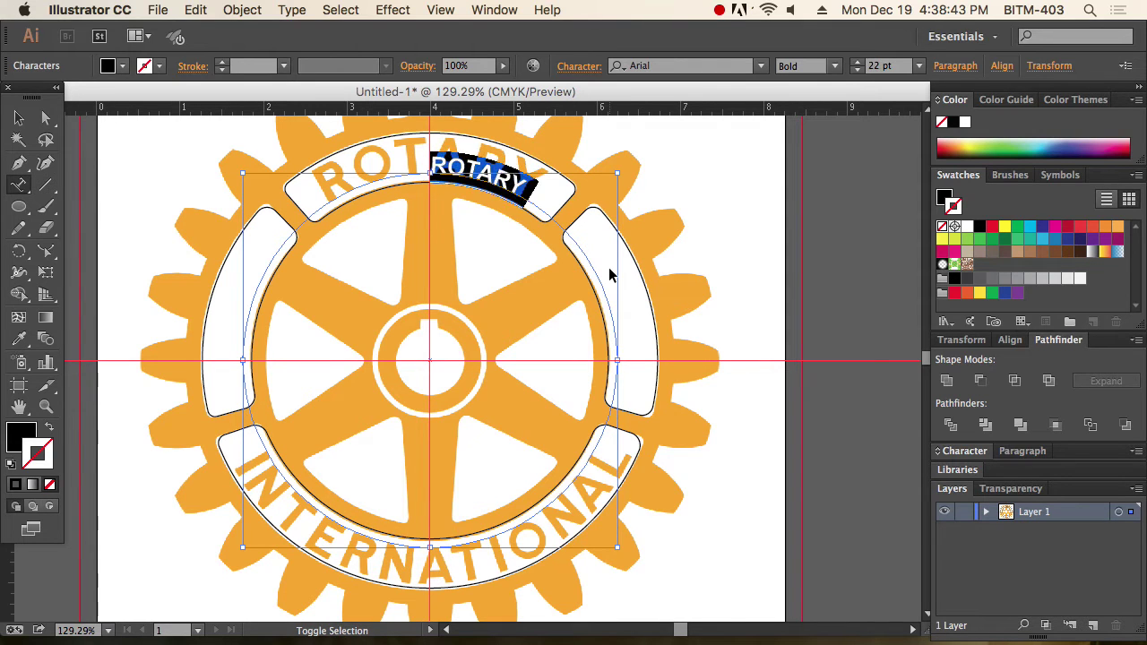
key("super+shift+period")
key("super+shift+period")
key("super+shift+period")
key("super+shift+period")
key("super+shift+period")
key("super+shift+period")
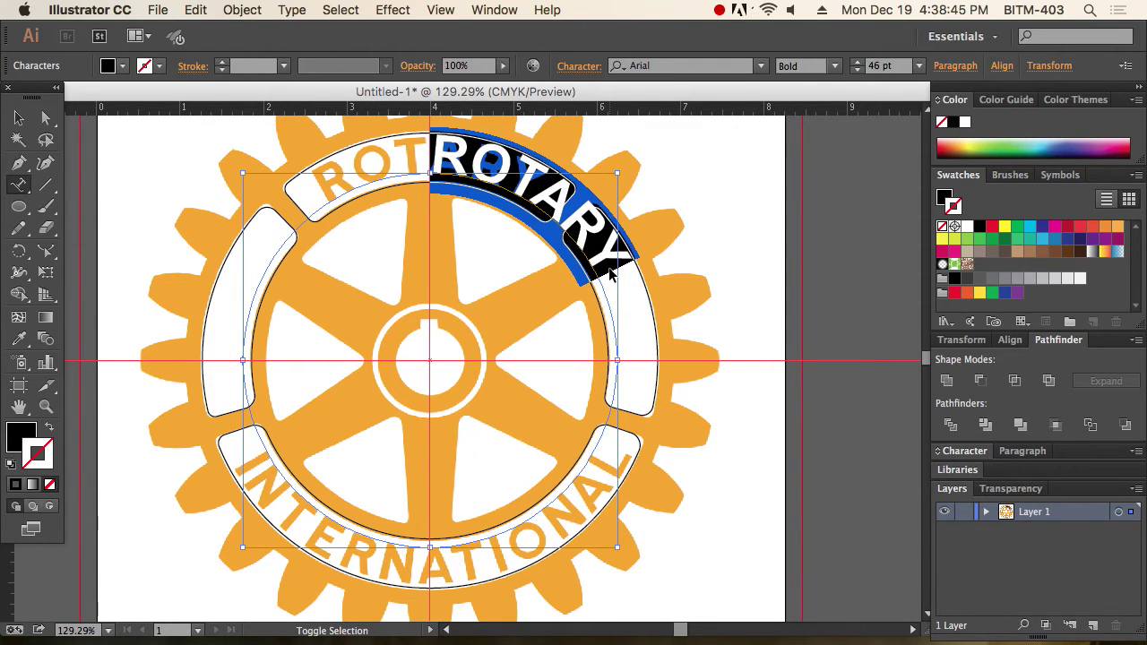
key("super+shift+comma")
key("super+shift+comma")
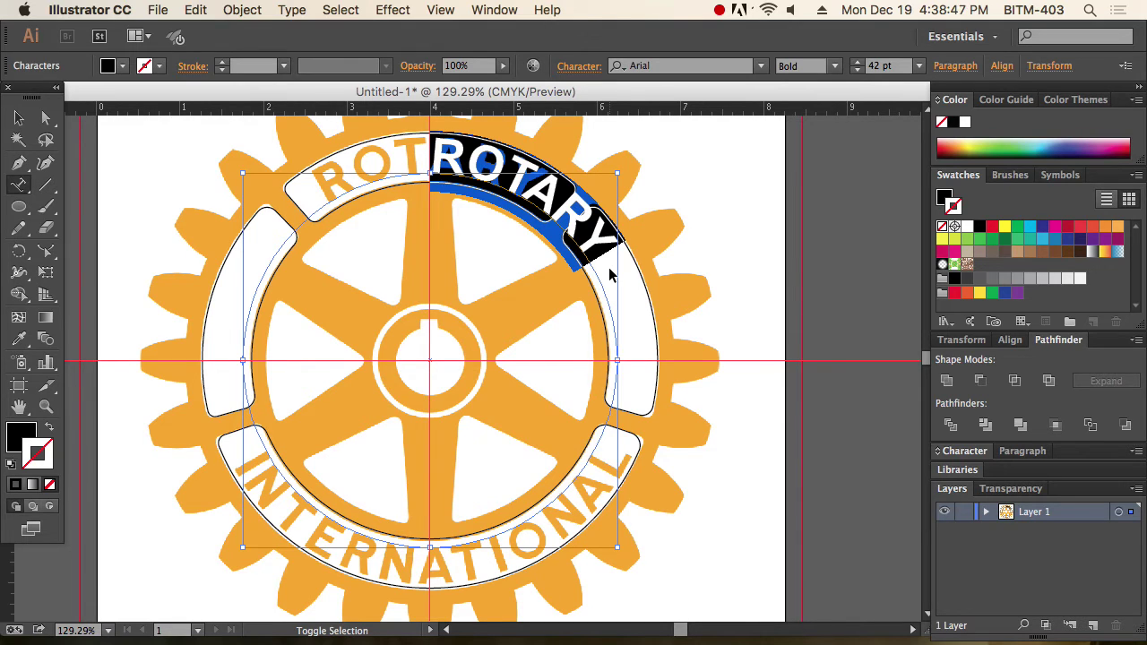
Step: Try to slide the ROTARY text along its circle toward the middle of the upper band segment, then undo the move
left_click(20, 118)
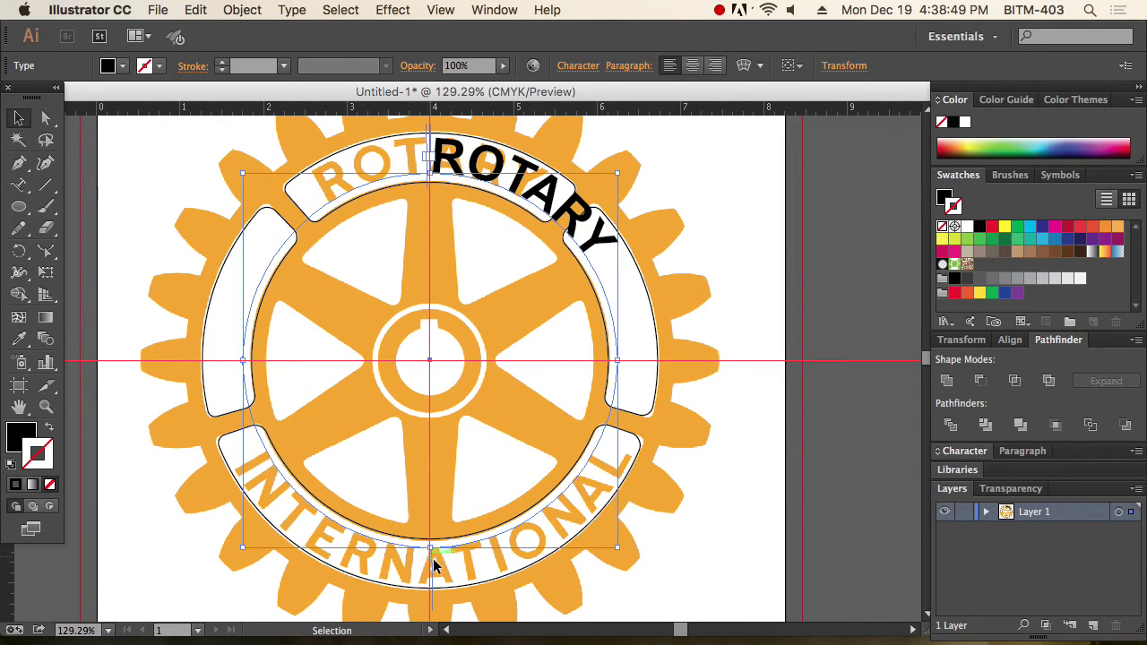
left_click_drag(434, 581, 455, 574)
left_click(462, 542)
left_click_drag(435, 596, 356, 290)
left_click(443, 469)
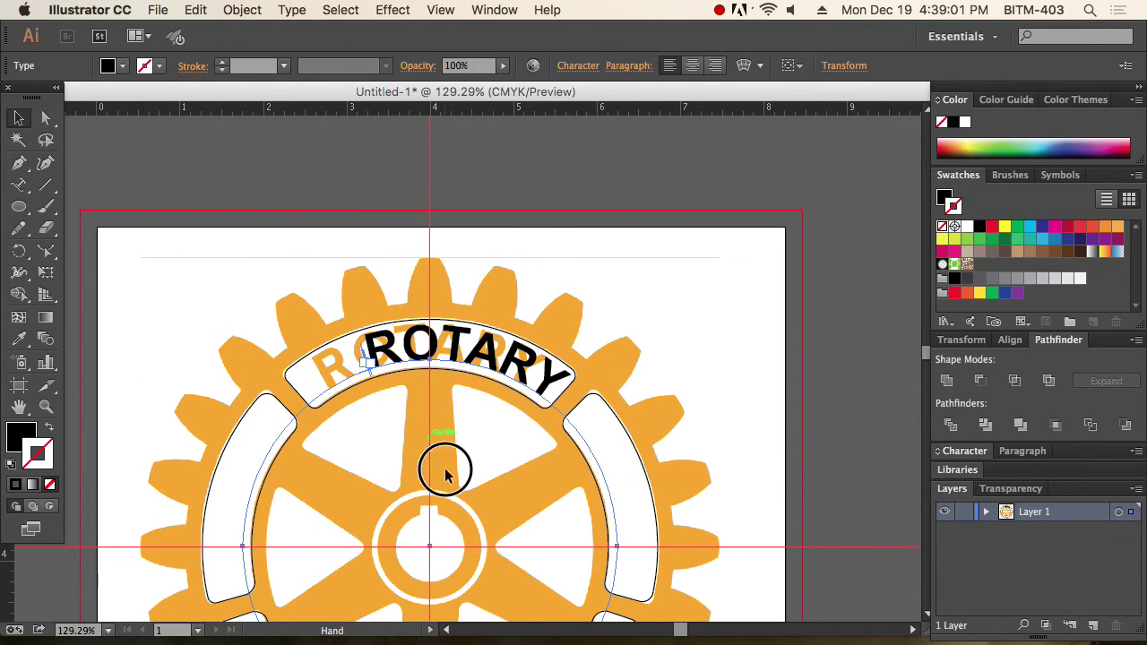
scroll(457, 497, "down", 5)
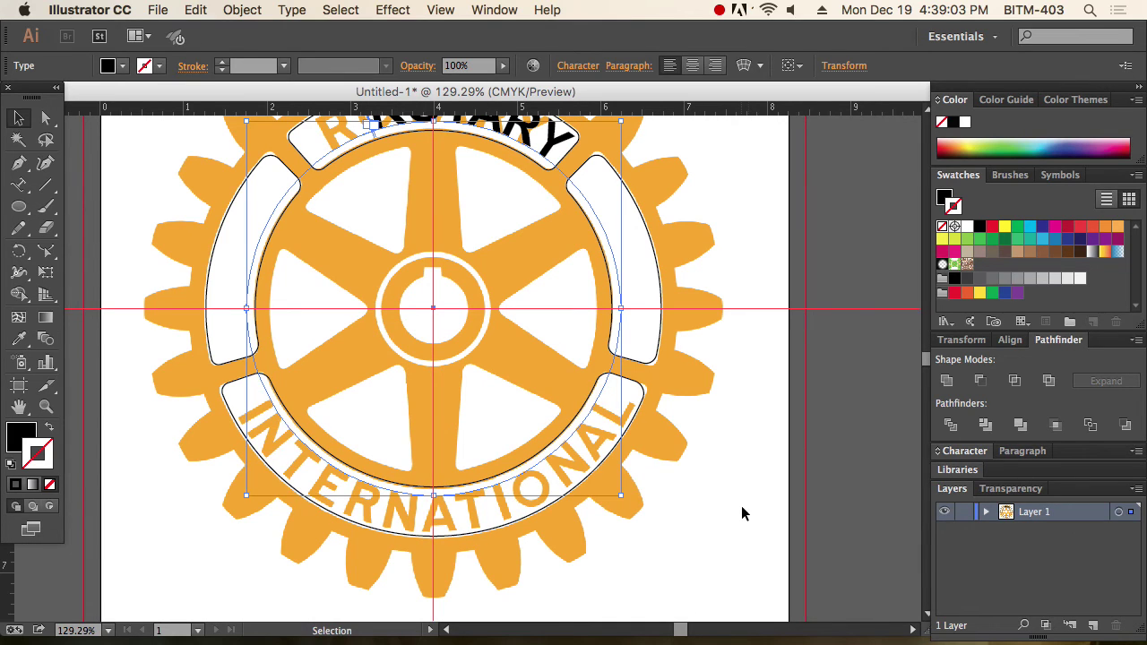
key("super+z")
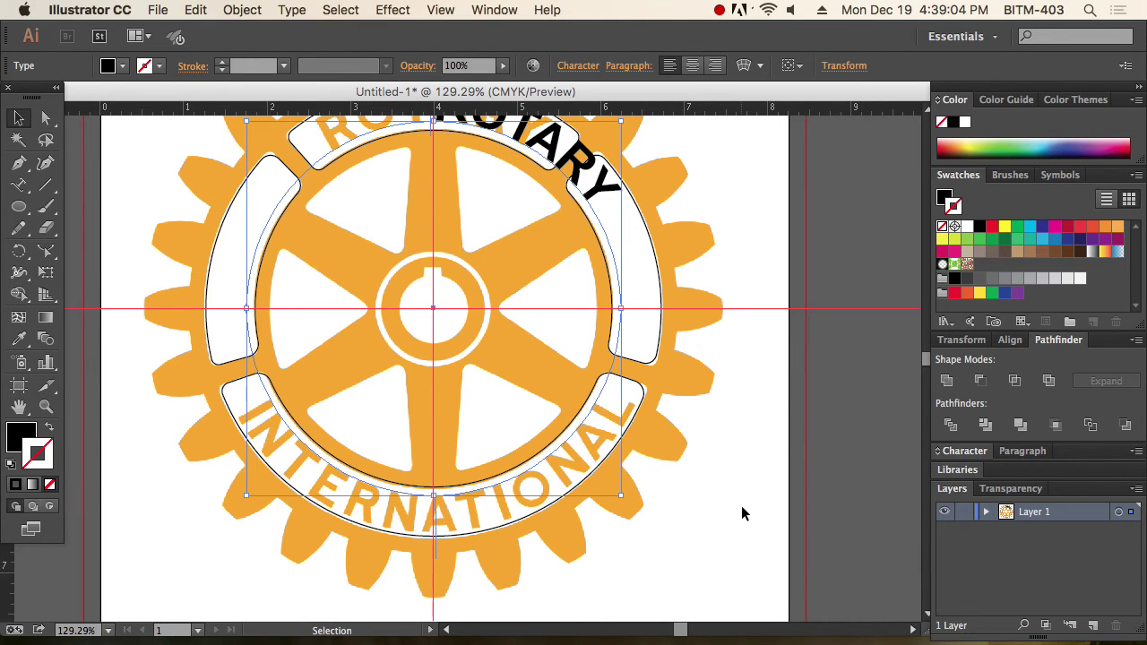
Step: Slide the ROTARY path text along its circle so it starts near the left end of the upper band segment
left_click(437, 551)
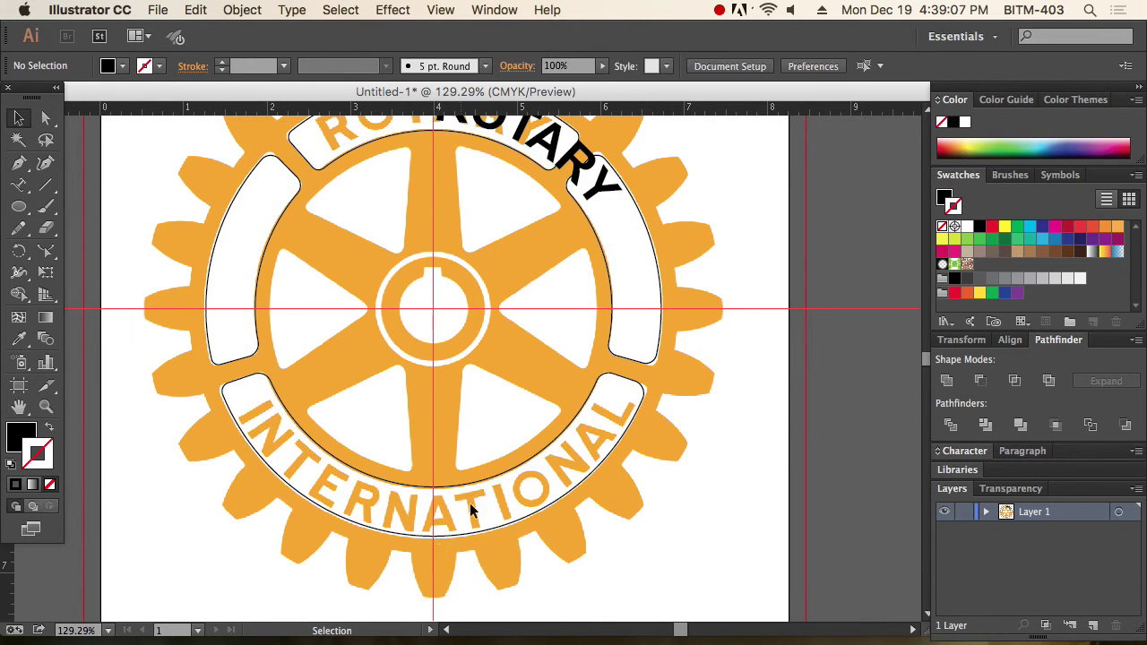
left_click(544, 153)
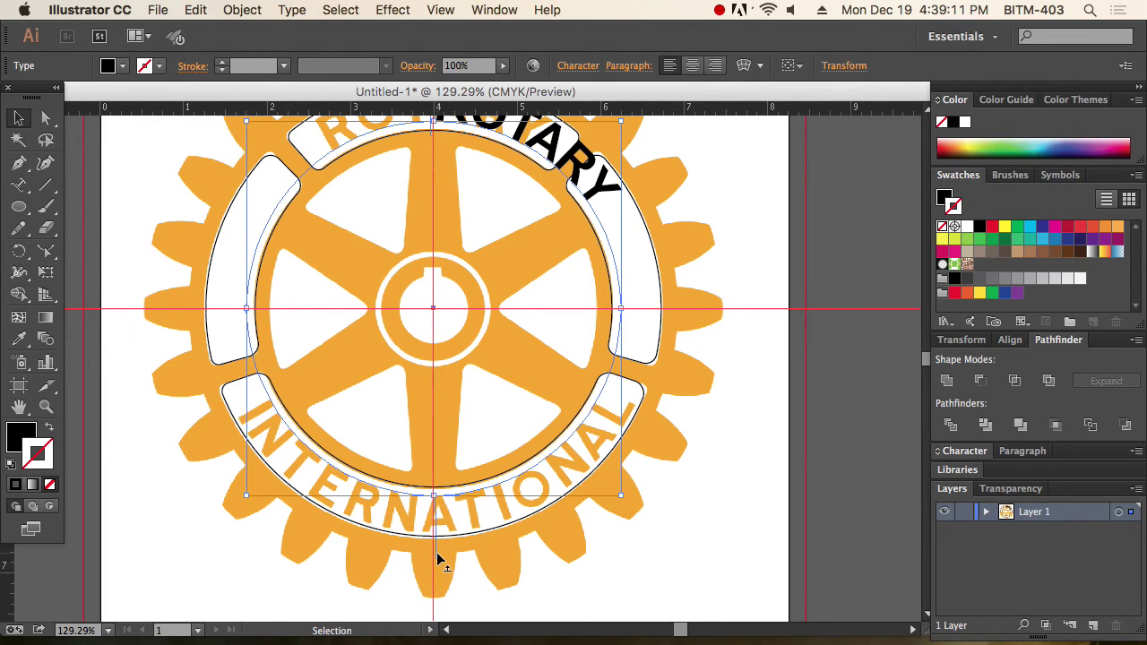
left_click_drag(437, 554, 279, 262)
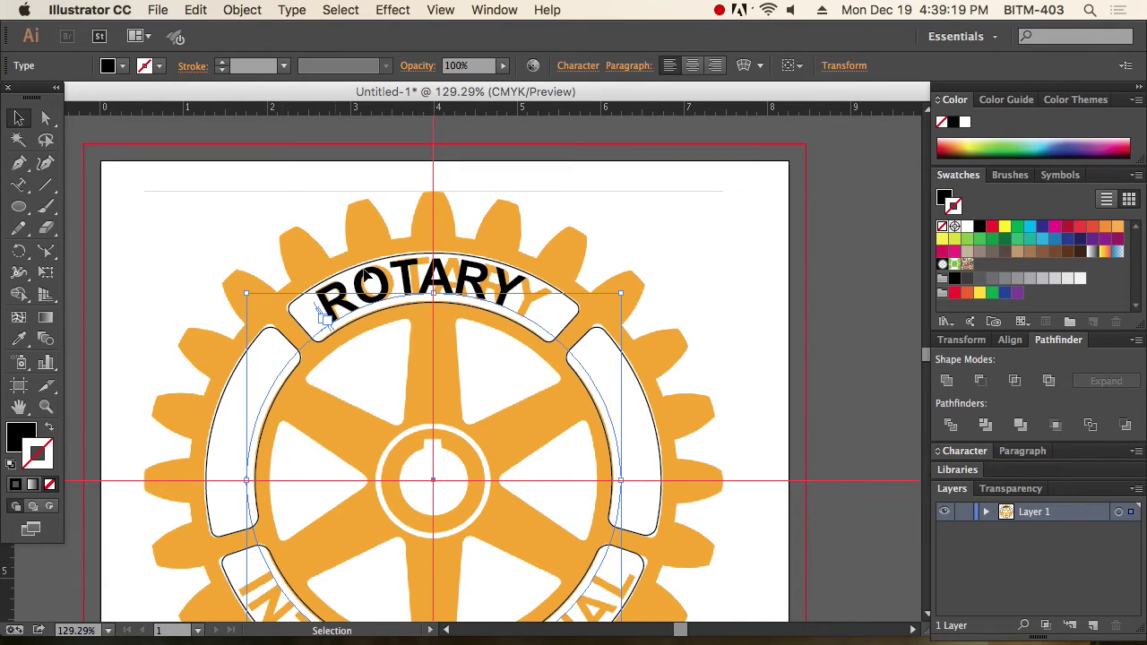
Step: Set the tracking of the ROTARY path text to 150, and reduce it to 120
key("super+space")
left_click_drag(200, 228, 700, 390)
left_click(397, 322)
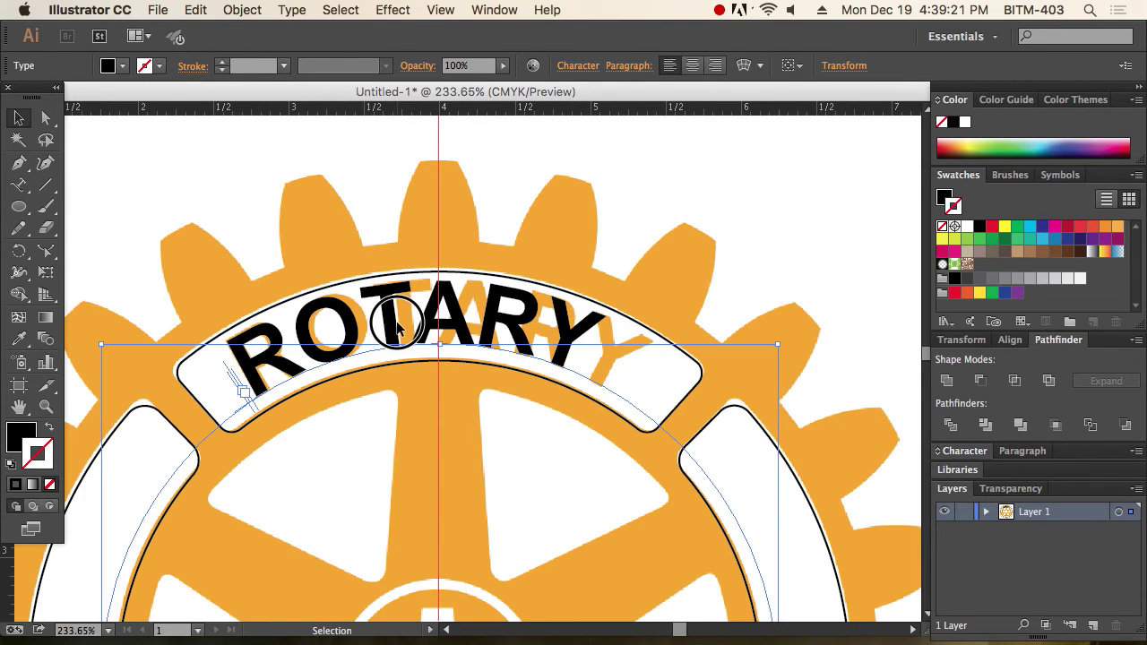
double_click(399, 329)
left_click(964, 450)
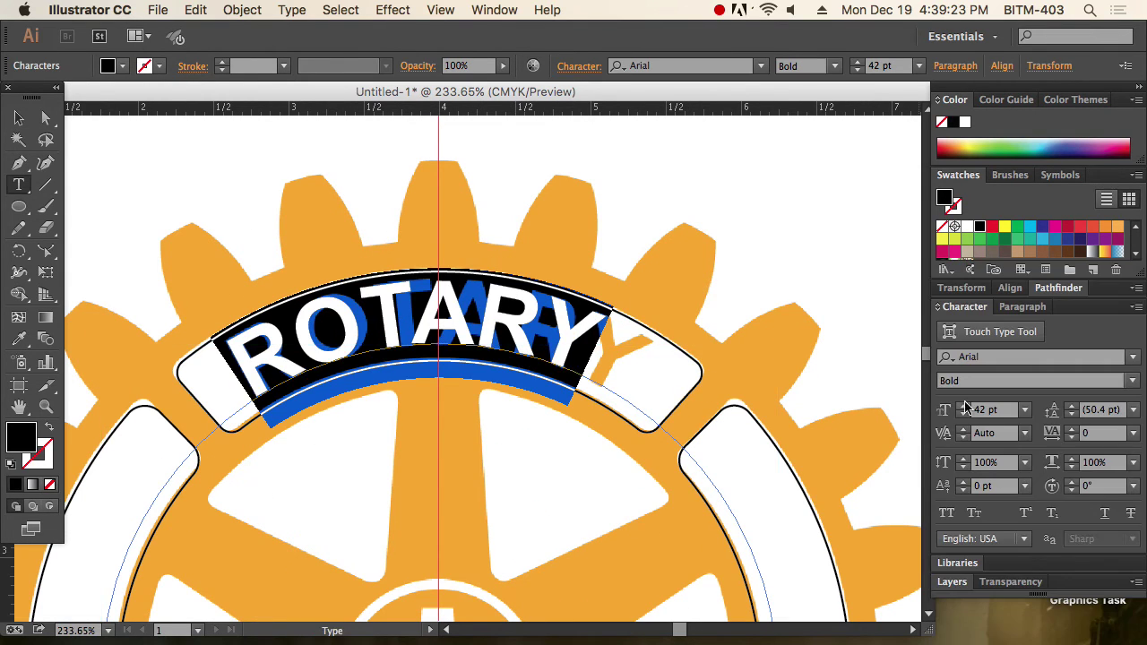
left_click(1074, 431)
left_click_drag(1102, 435, 1047, 433)
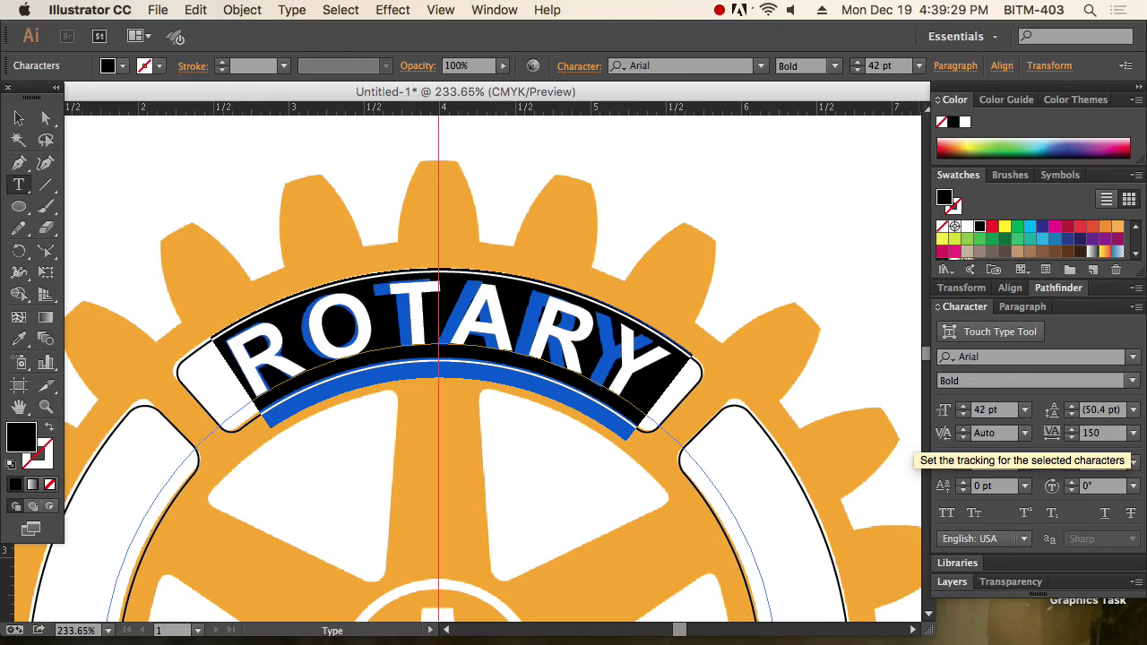
left_click_drag(1109, 434, 1037, 437)
type("1")
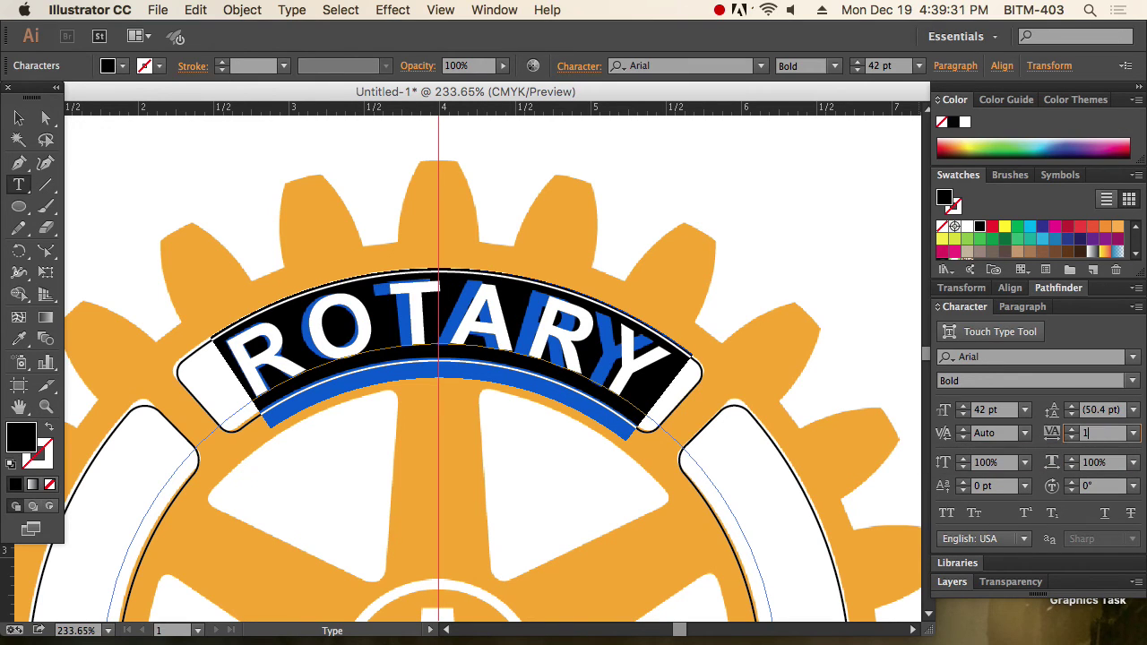
type("20")
key("Return")
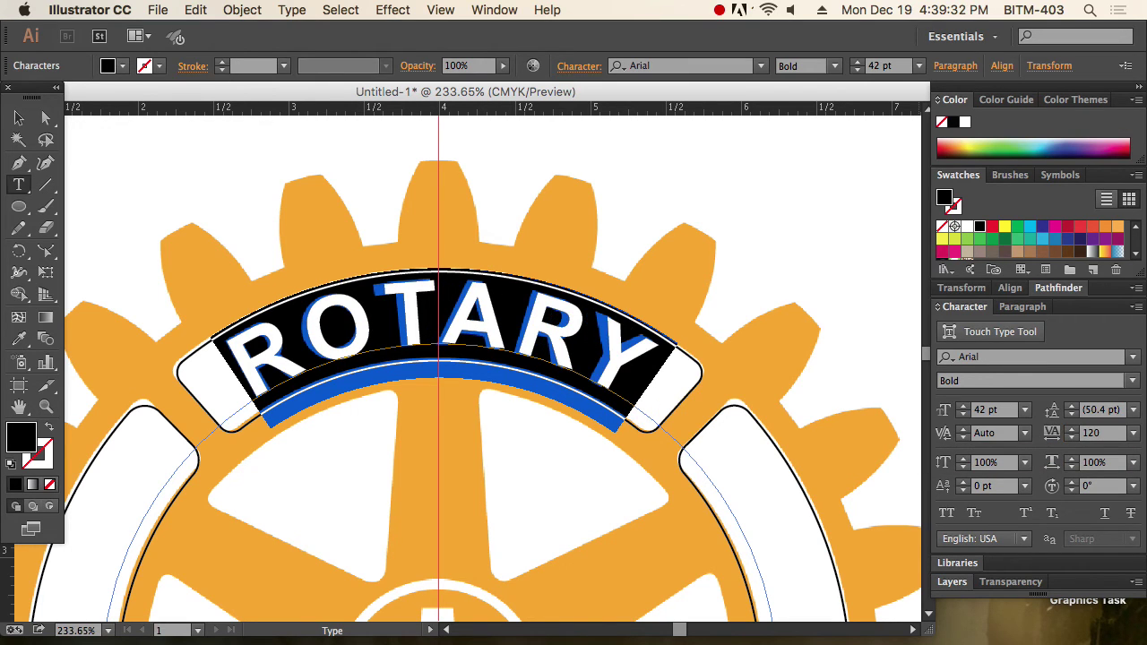
Step: Fine-tune the ROTARY text's tracking to 100 to match the lettering beneath, and deselect it
left_click(1074, 438)
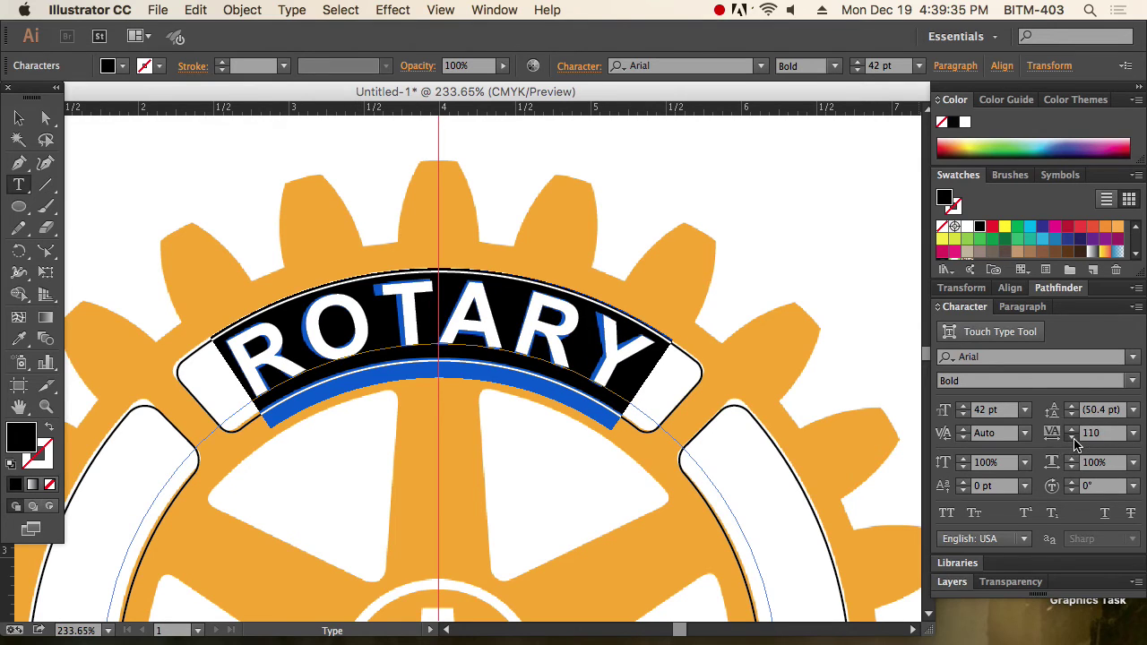
left_click(1074, 440)
left_click(1075, 439)
left_click(1075, 439)
left_click(1073, 433, "shift")
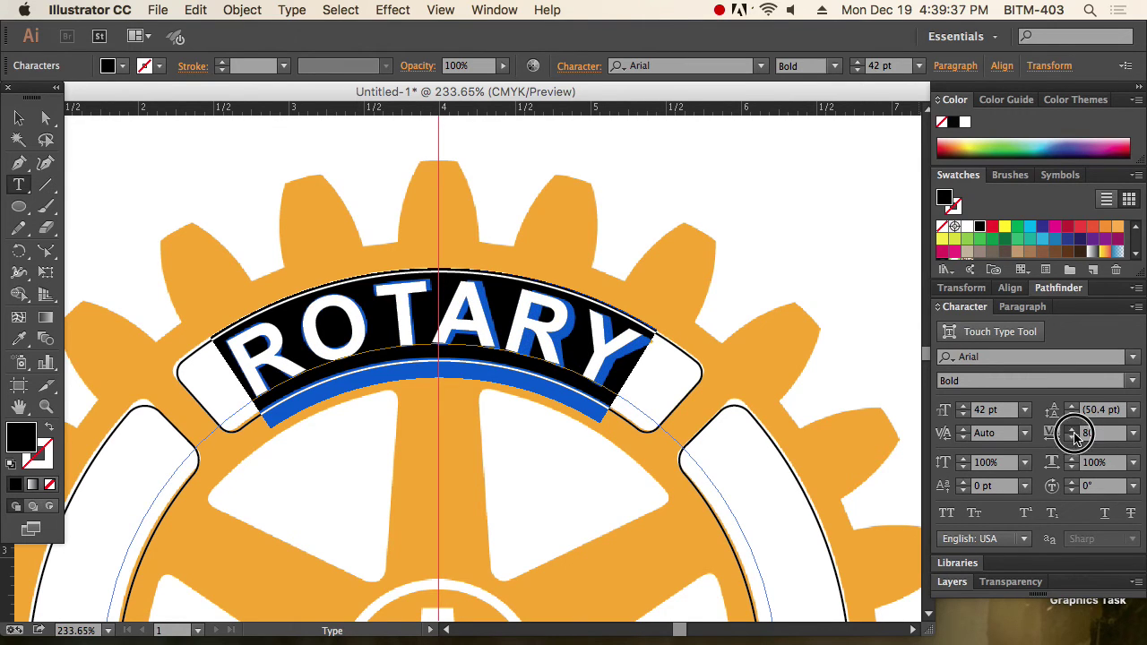
left_click(1074, 433)
left_click(1074, 432)
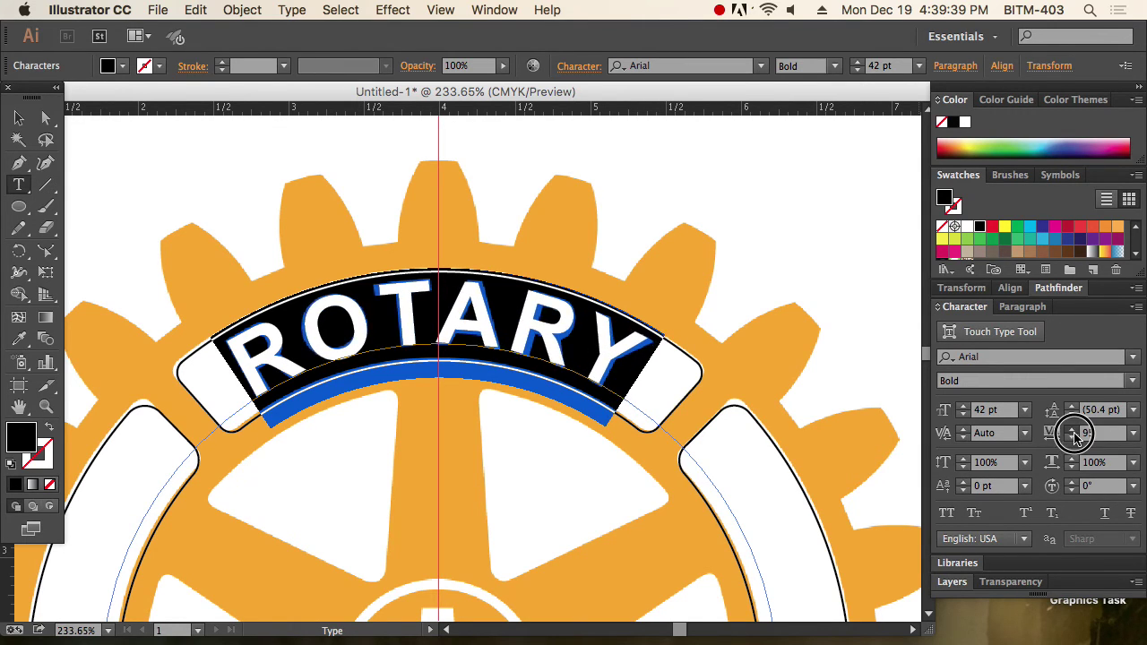
left_click(1074, 434)
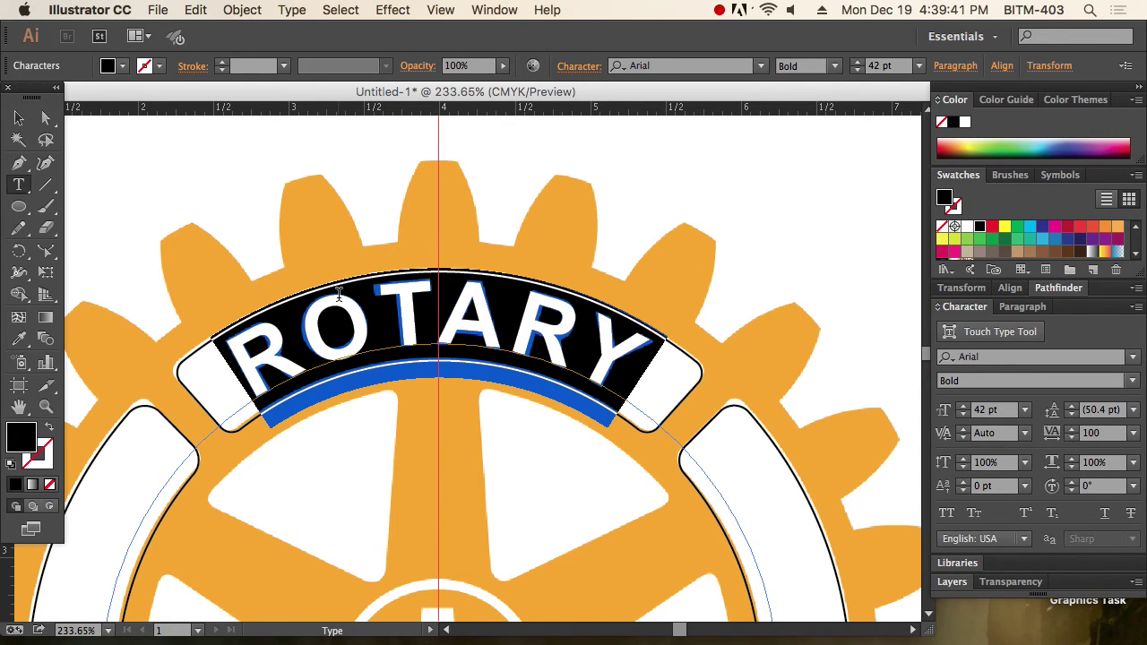
left_click(20, 119)
left_click(849, 227)
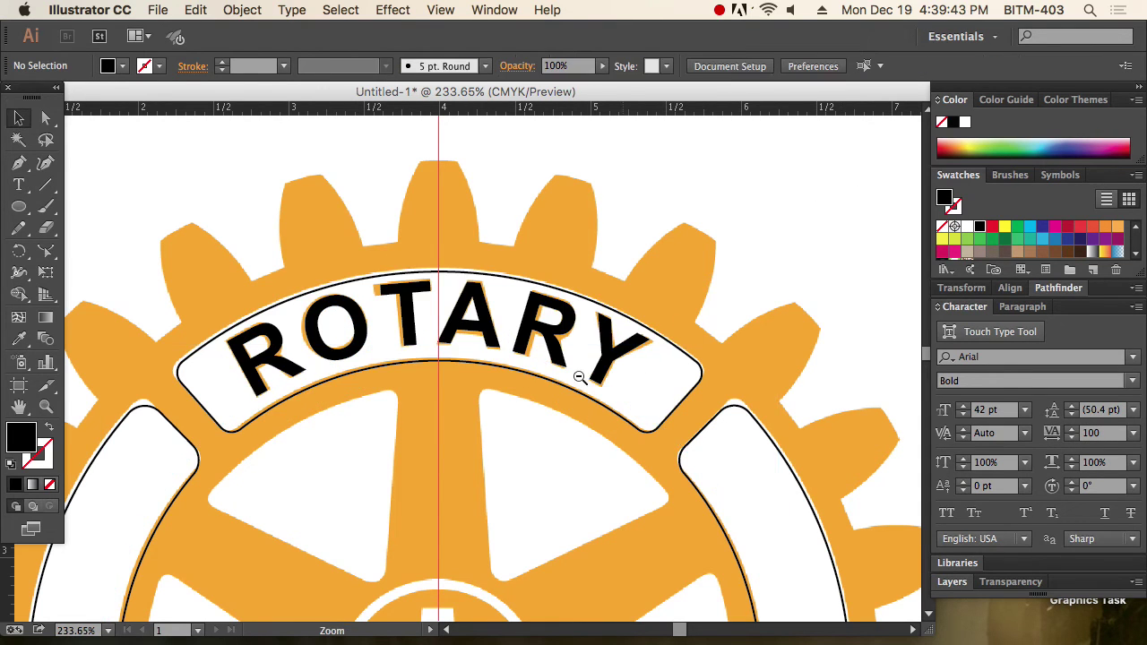
Step: Hide the guides across the whole logo
left_click(566, 378, "alt+super")
left_click(564, 377, "alt+super")
left_click(561, 378, "alt+super")
left_click_drag(417, 487, 523, 326)
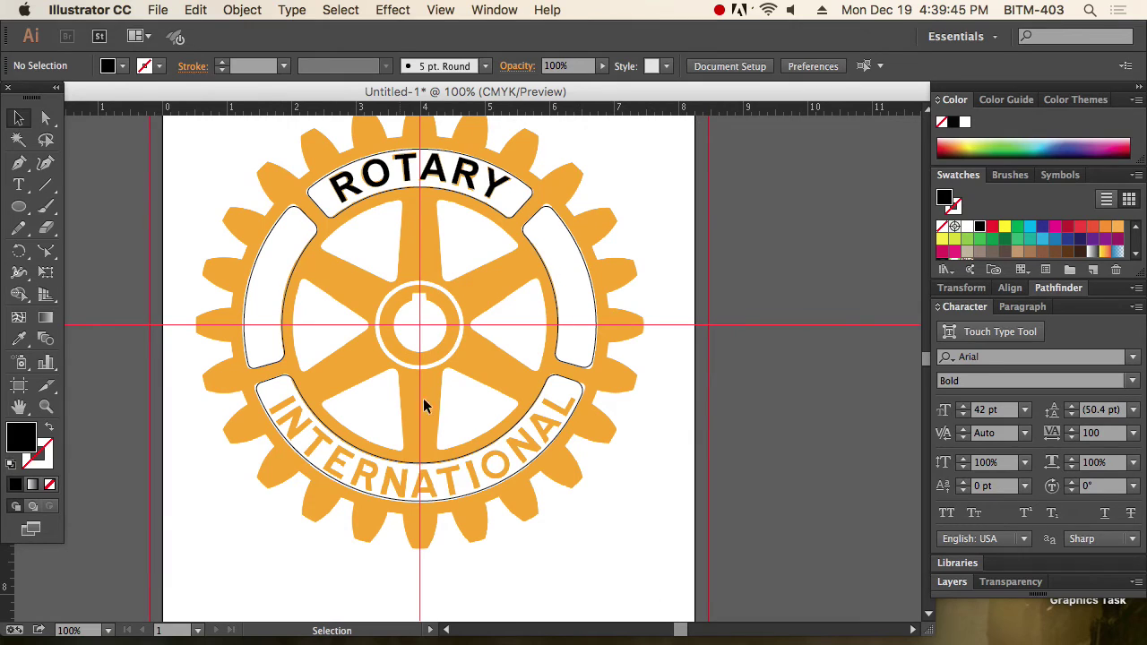
left_click(449, 209)
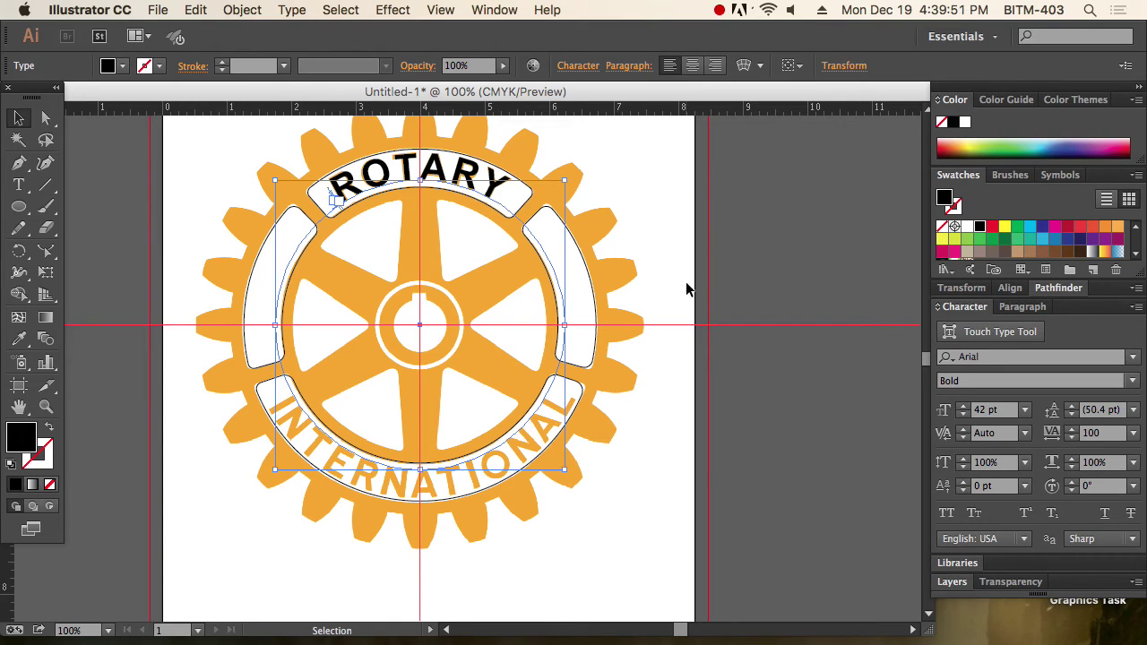
key("super+semicolon")
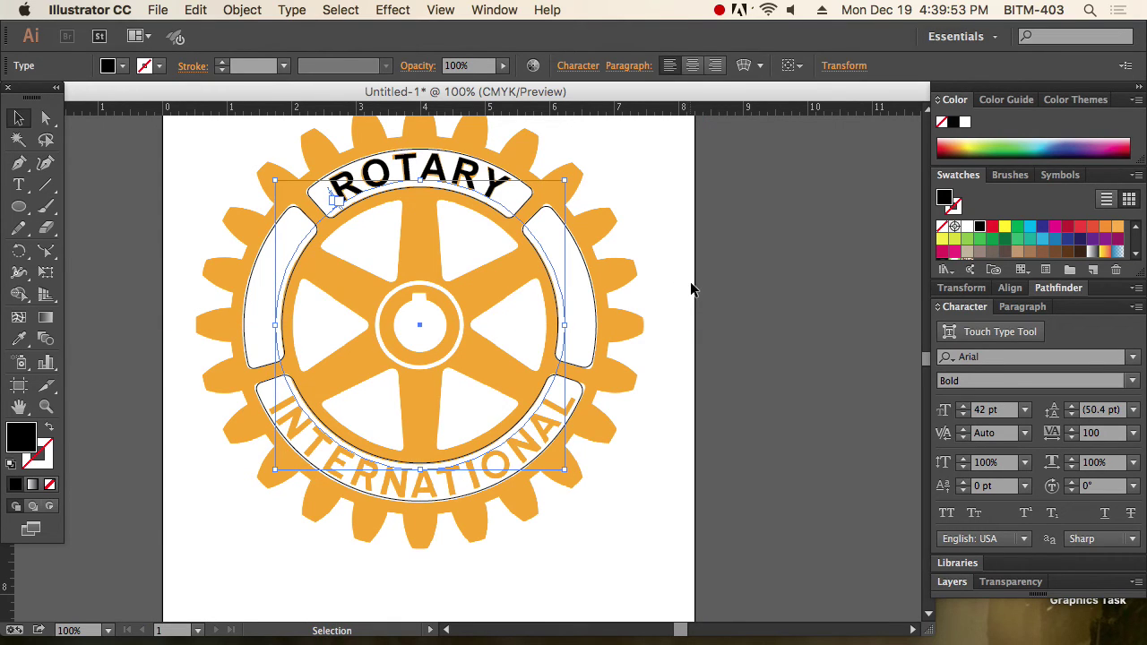
left_click(691, 282)
Step: Flip the ROTARY path text inside its circle and reposition its start and end brackets to span the lower band segment
left_click(402, 176)
key("super+space")
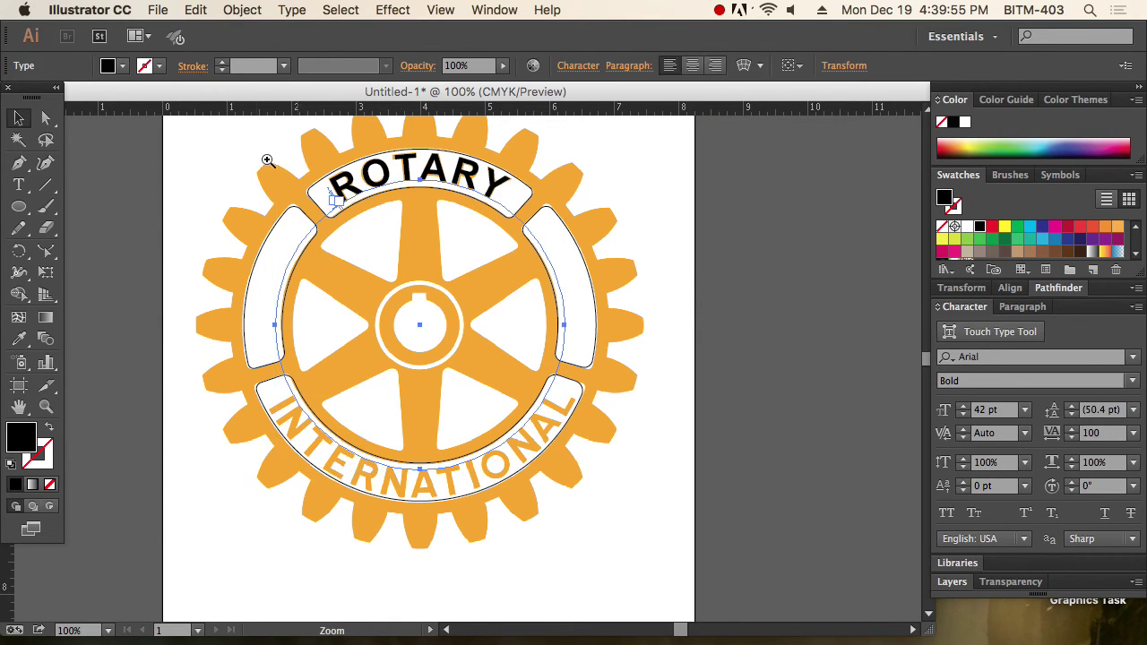
left_click_drag(261, 158, 440, 235)
key("alt+super+space")
left_click(553, 359, "alt+super")
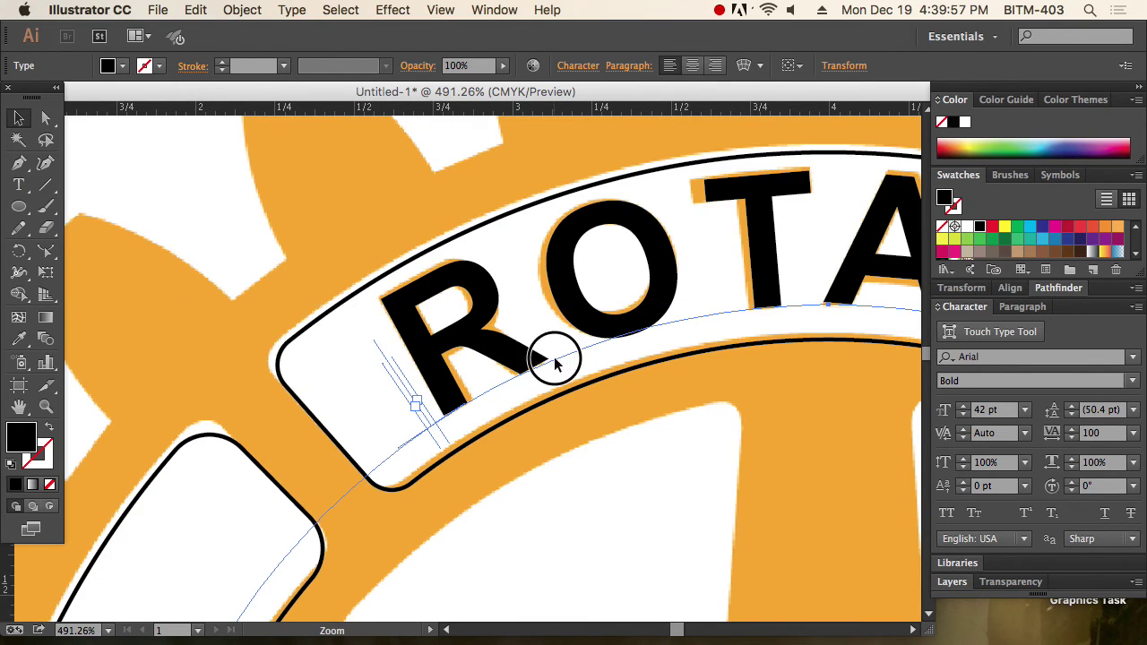
left_click(553, 359, "alt+super")
left_click(554, 360, "alt+super")
left_click(554, 360, "alt+super")
key("space")
left_click_drag(517, 338, 529, 144)
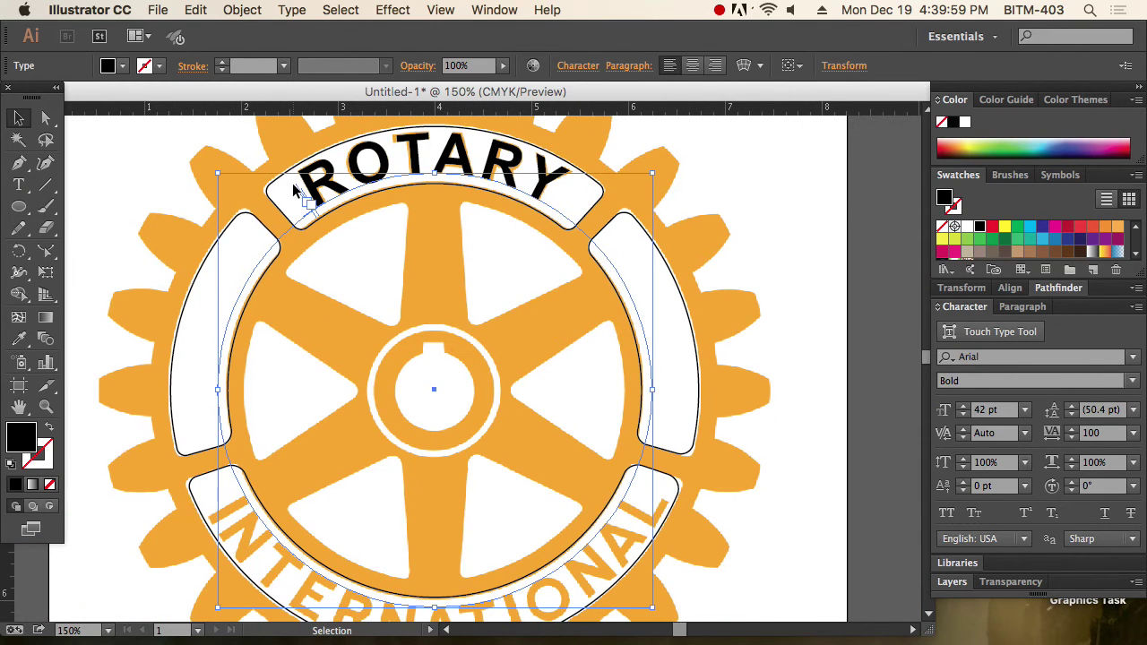
left_click_drag(296, 182, 487, 547)
scroll(437, 359, "down", 5)
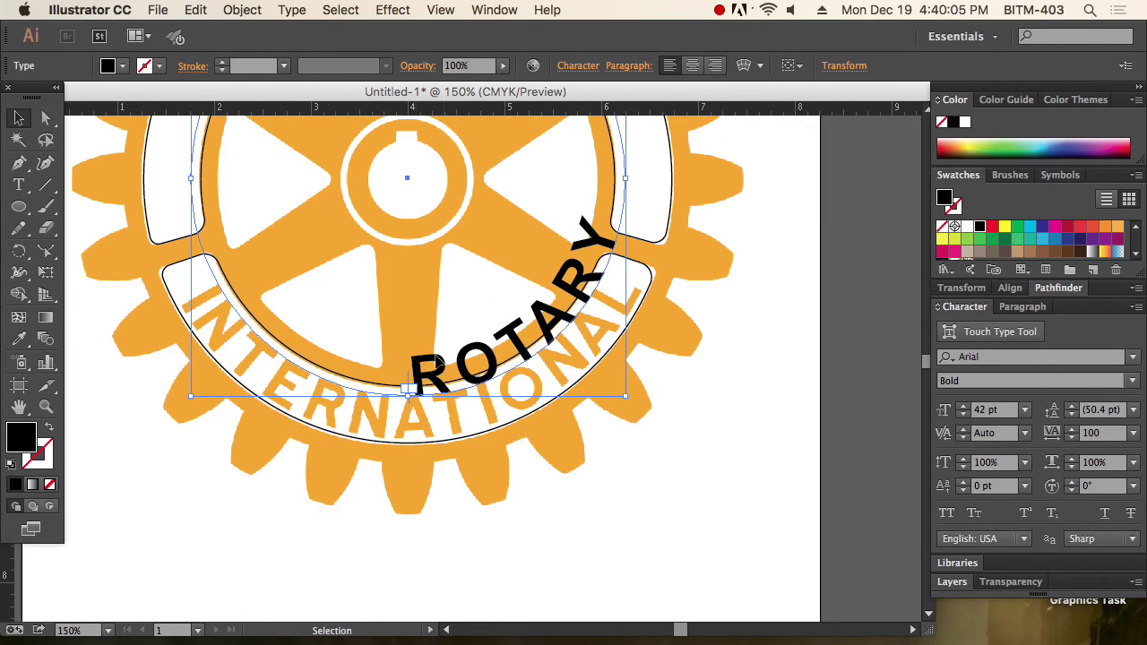
left_click_drag(413, 387, 211, 248)
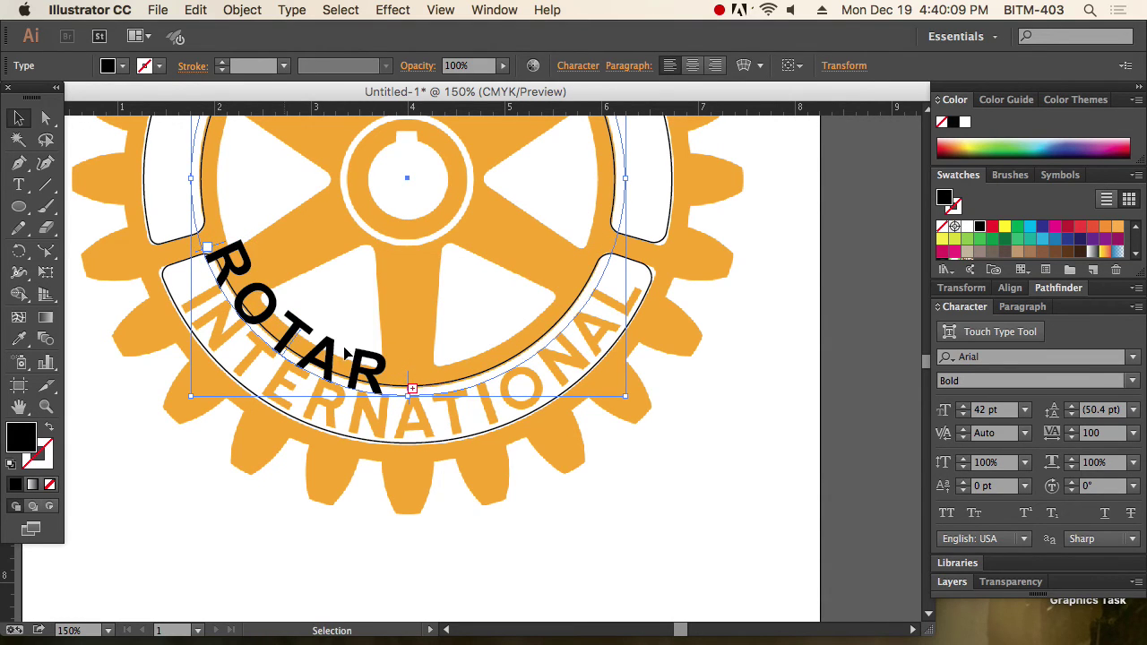
left_click_drag(410, 384, 666, 153)
Step: Replace the flipped path text's wording with INTERNATIONAL
double_click(343, 352)
double_click(325, 345)
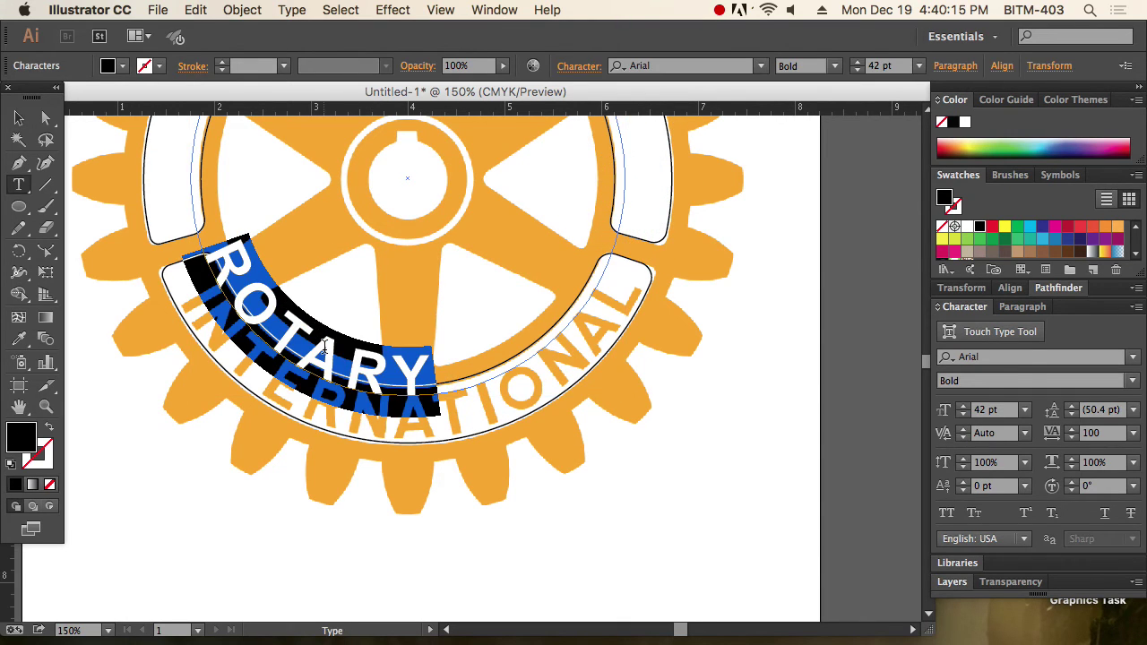
type("IN")
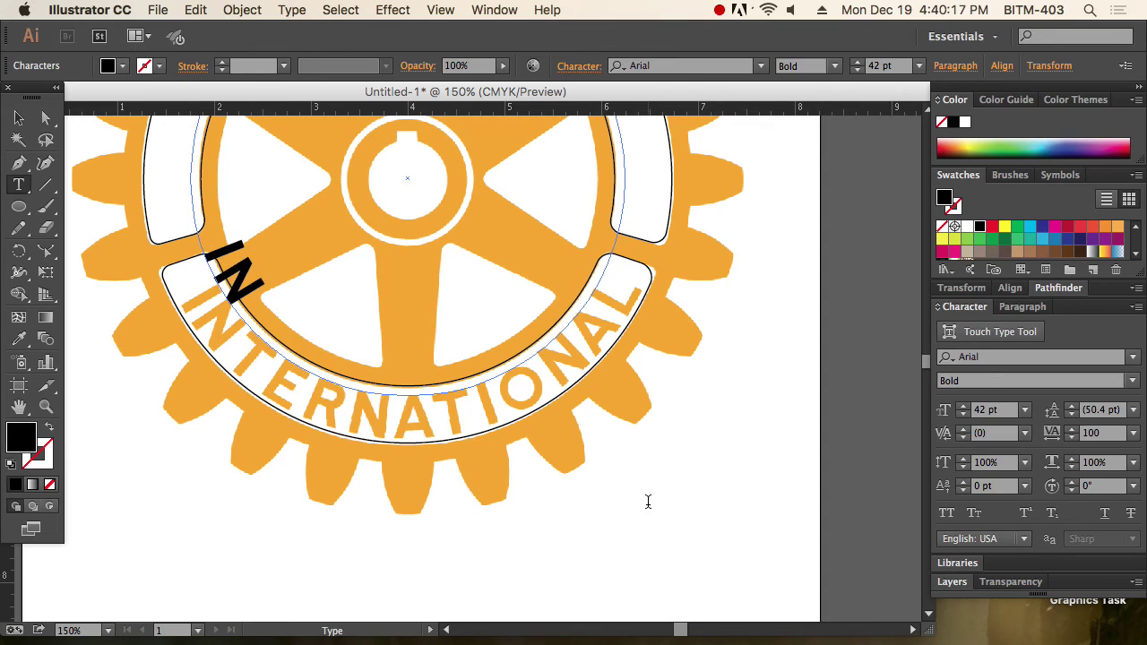
type("TERN")
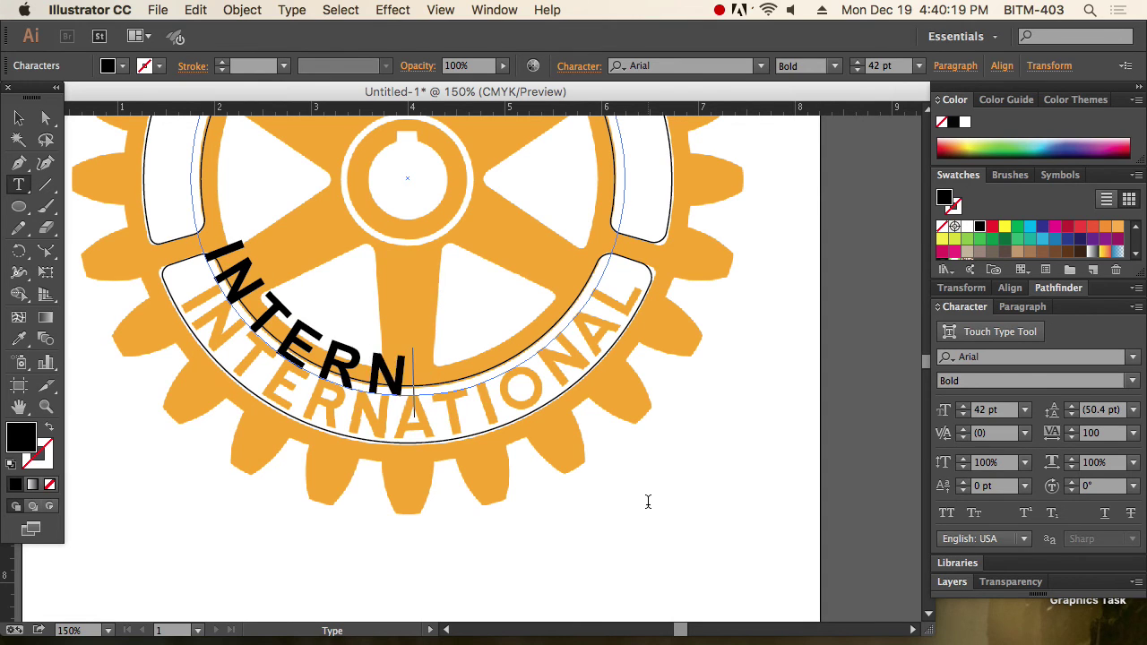
type("ATIONAL")
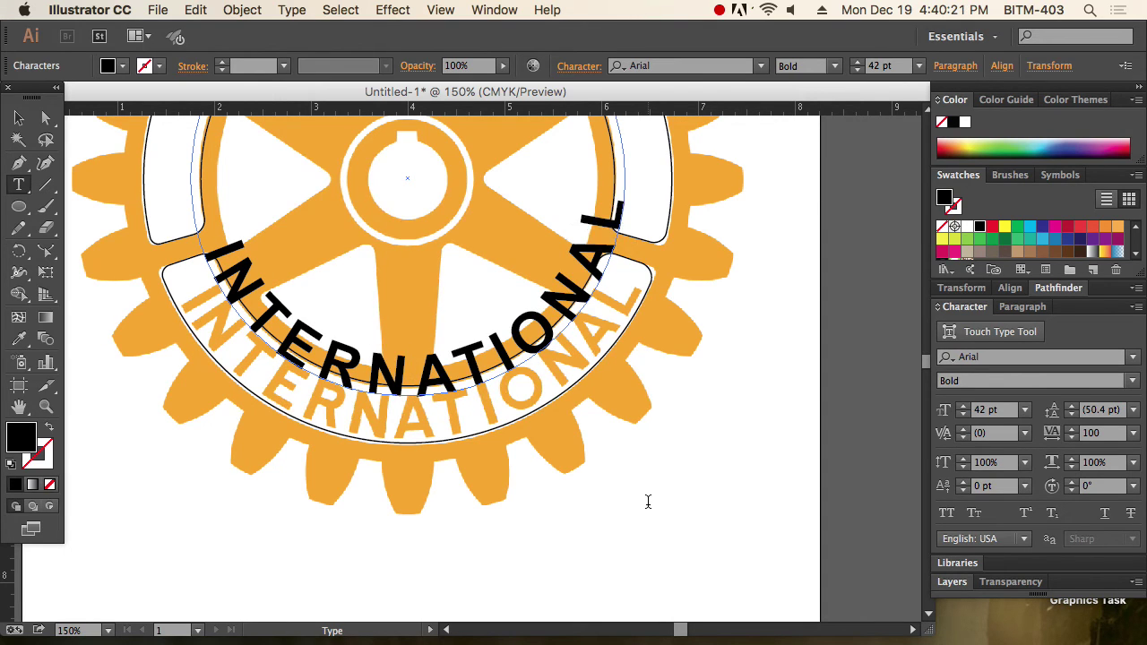
Step: Set the baseline shift of the whole INTERNATIONAL text to -30 pt to bring it into the lower band segment
key("super+a")
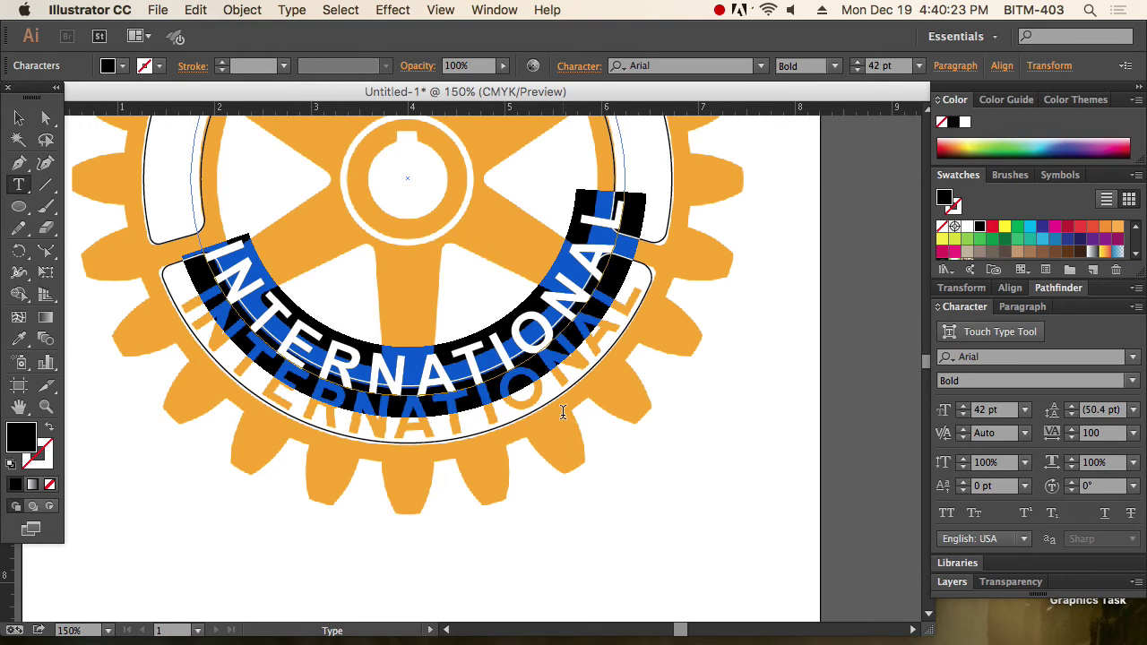
left_click(965, 490)
left_click(964, 489)
left_click(965, 489)
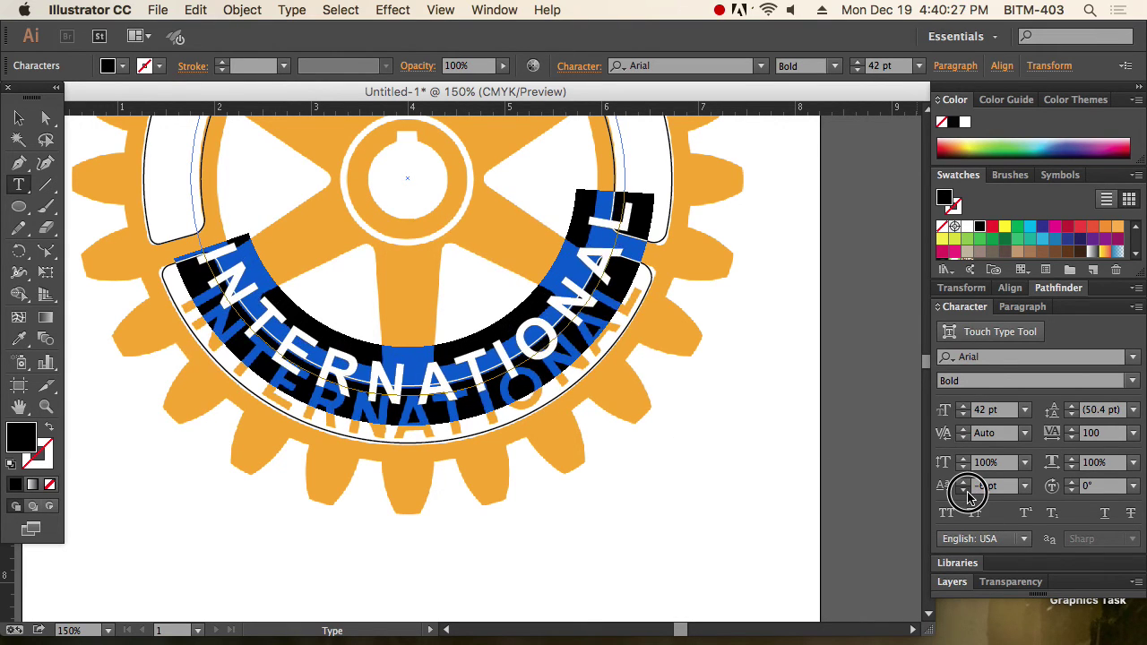
left_click(965, 489)
left_click(965, 489)
left_click(964, 489)
left_click(965, 489)
left_click(965, 489)
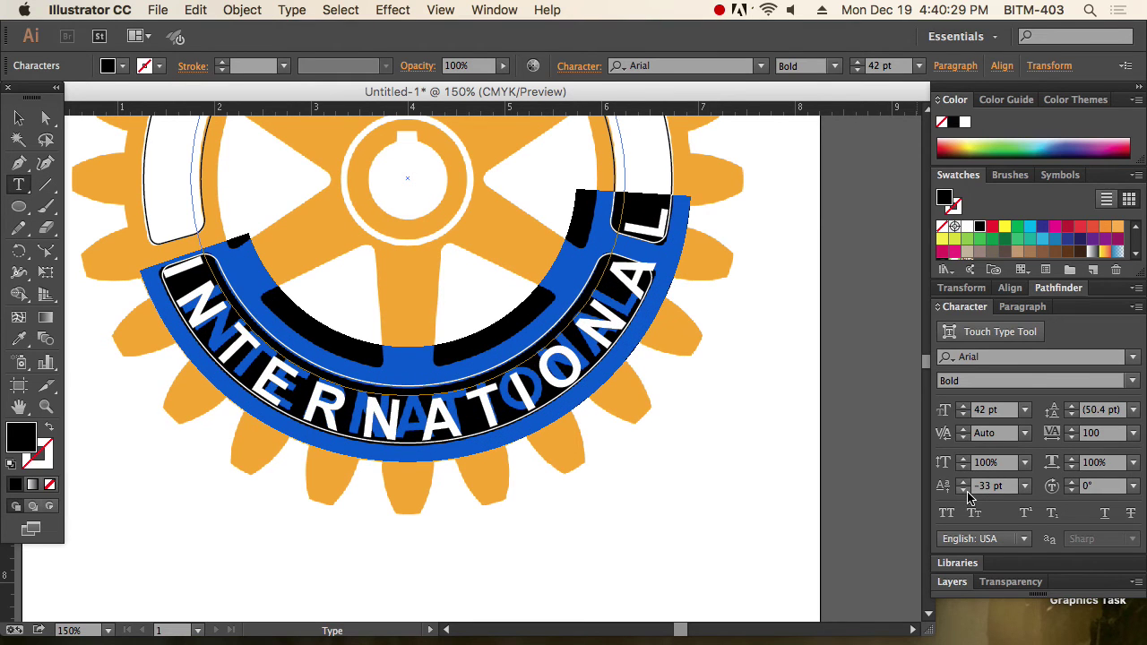
left_click(964, 483)
left_click(965, 483)
left_click(964, 483)
left_click(965, 483)
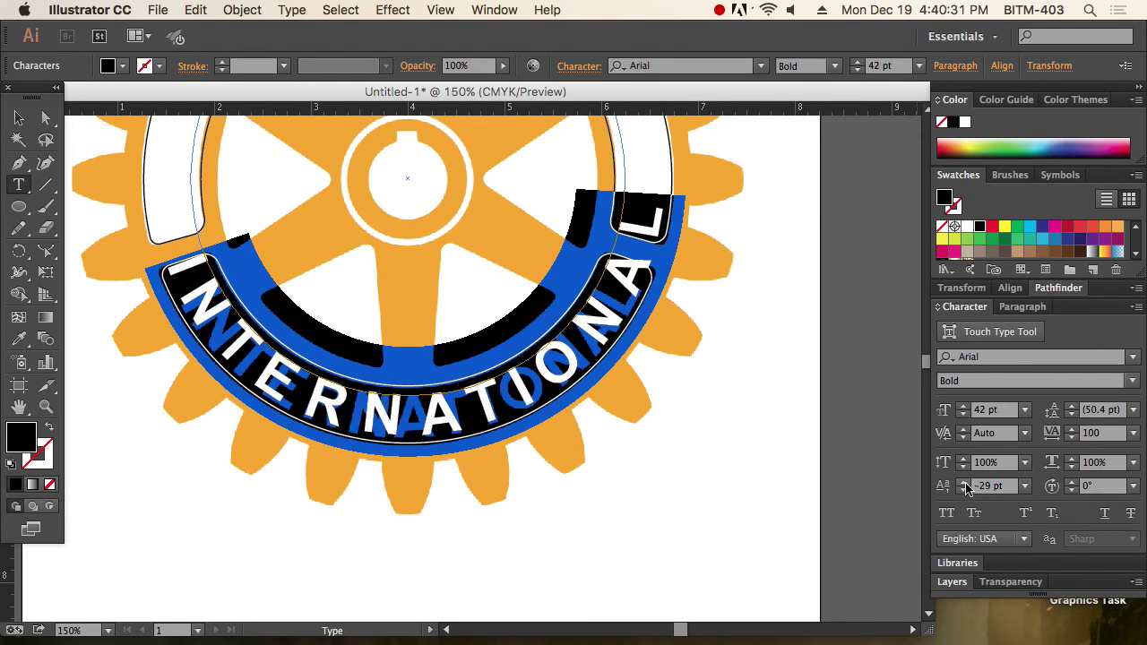
left_click(964, 489)
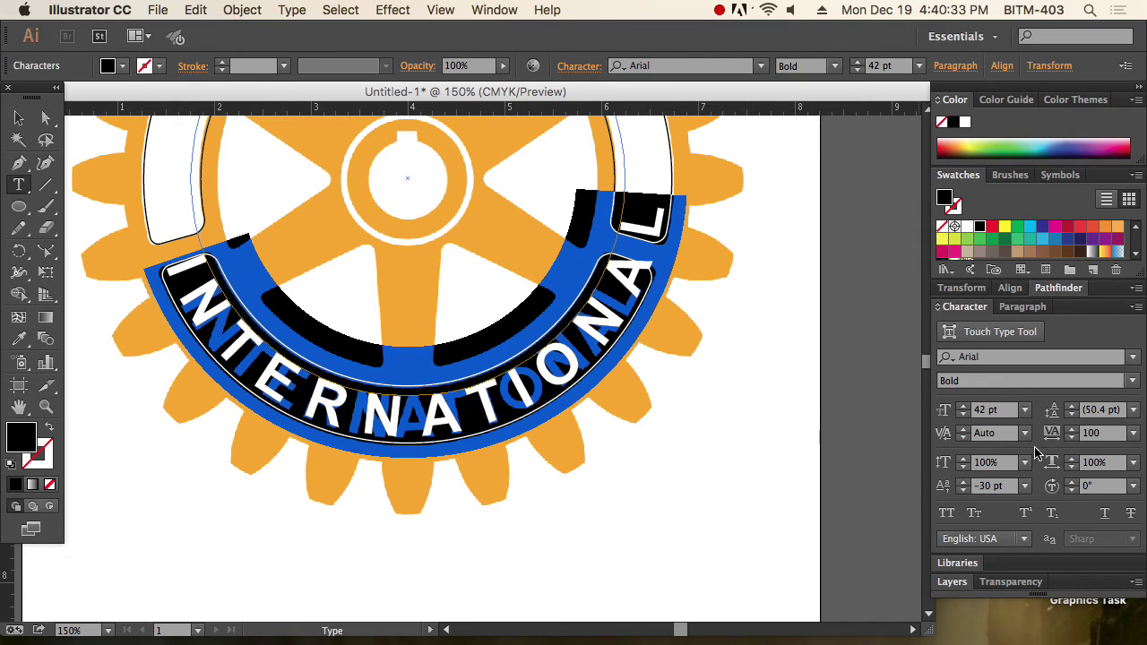
Step: Set the tracking of the INTERNATIONAL text to -150
left_click(1111, 435)
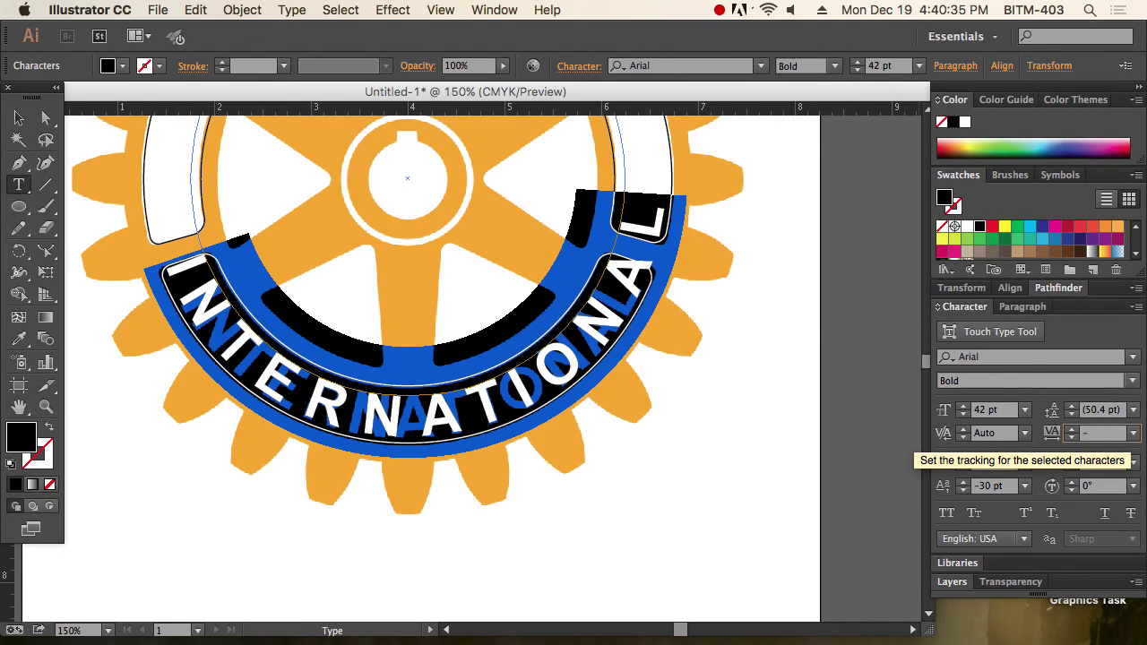
type("-150")
key("Return")
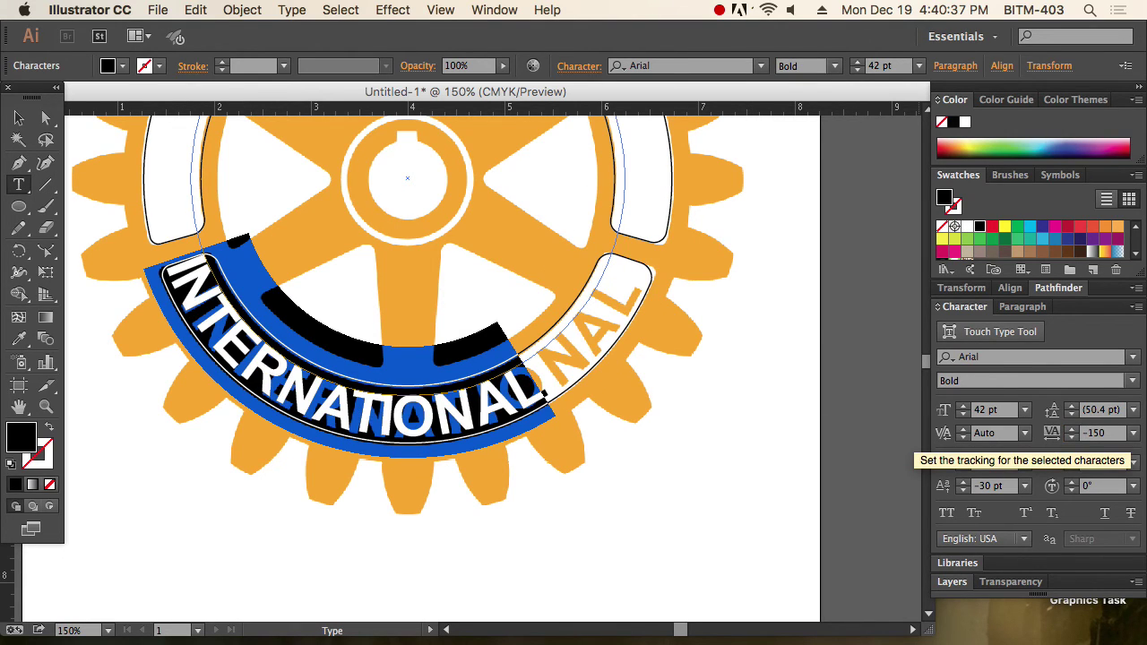
Step: Slide the INTERNATIONAL text slightly along its circle away from the lower band's left end, and set its tracking to 0
left_click(18, 122)
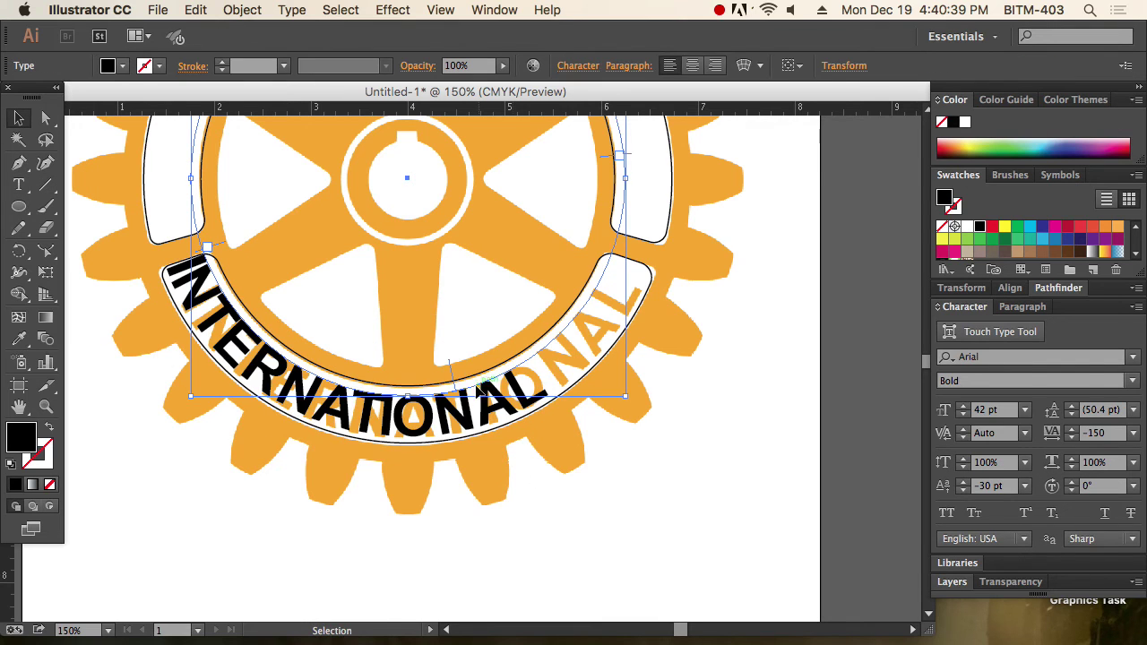
left_click_drag(452, 375, 479, 359)
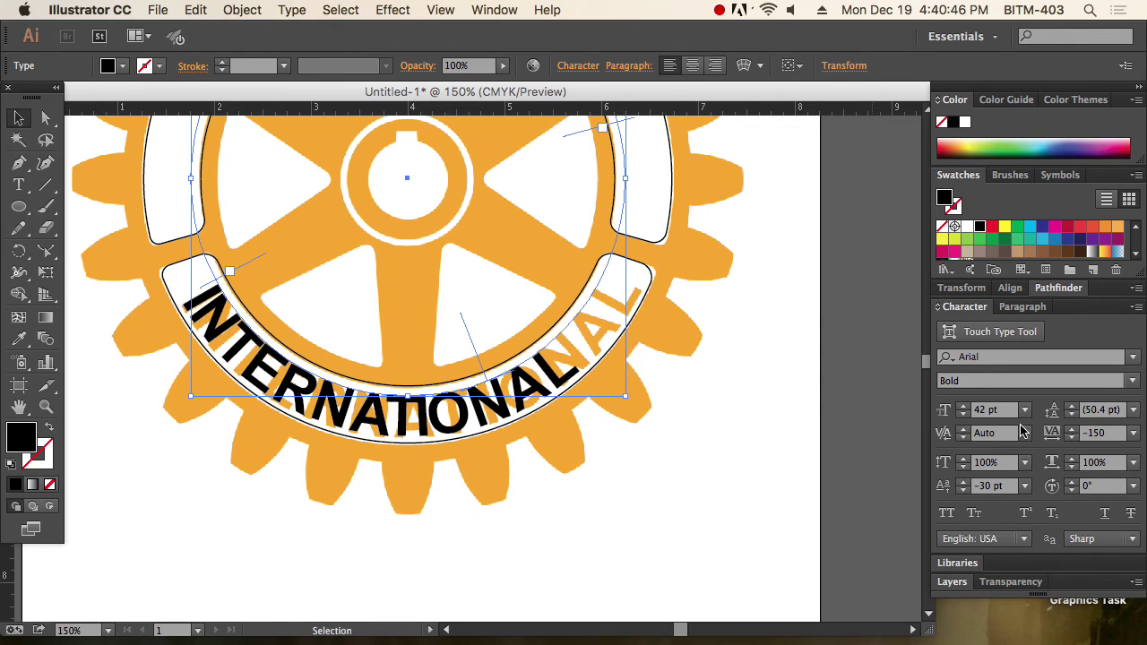
left_click(1100, 436)
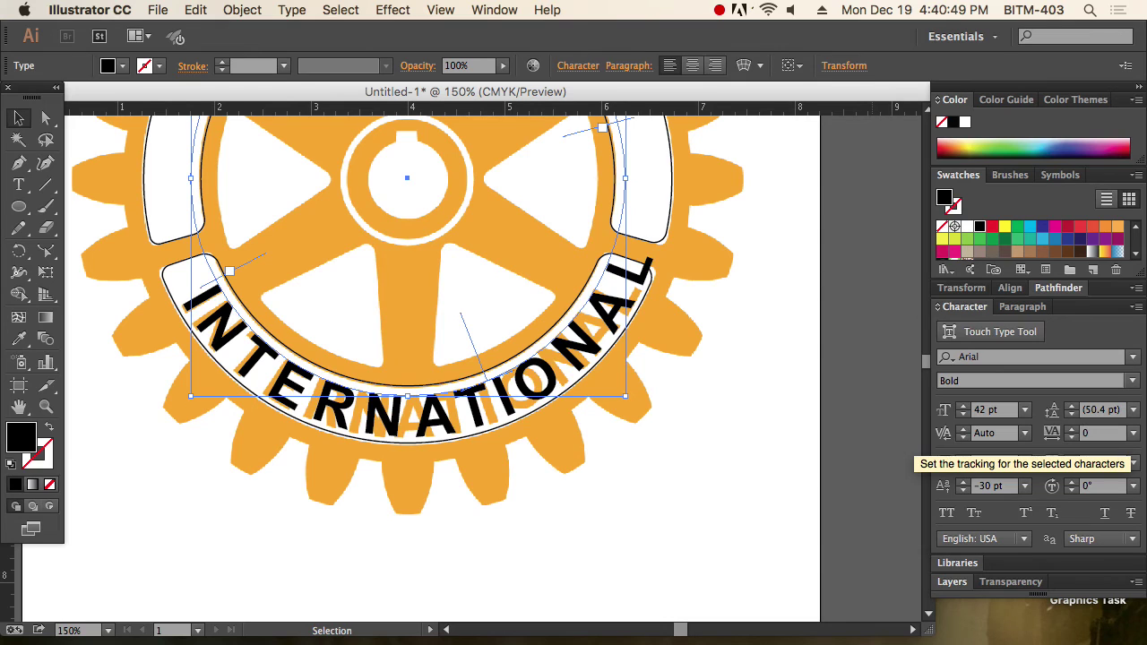
Step: Tighten the tracking of the INTERNATIONAL text to -39 so the word fits within the lower band segment
left_click(1071, 438)
left_click(1072, 438)
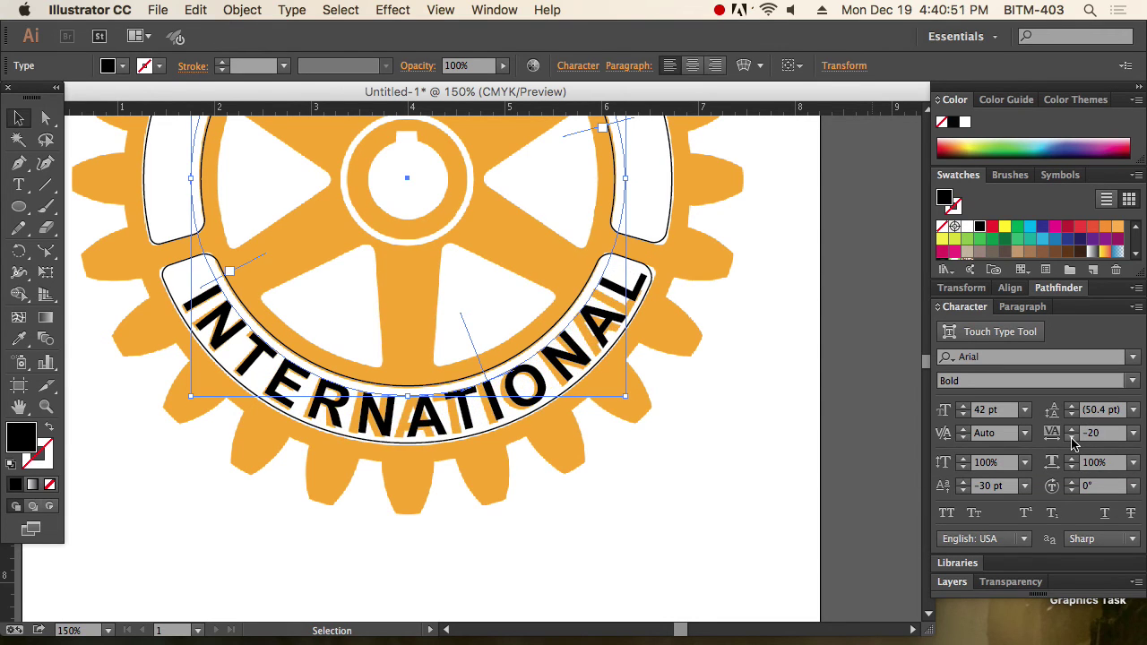
left_click(1072, 439)
left_click(1072, 438)
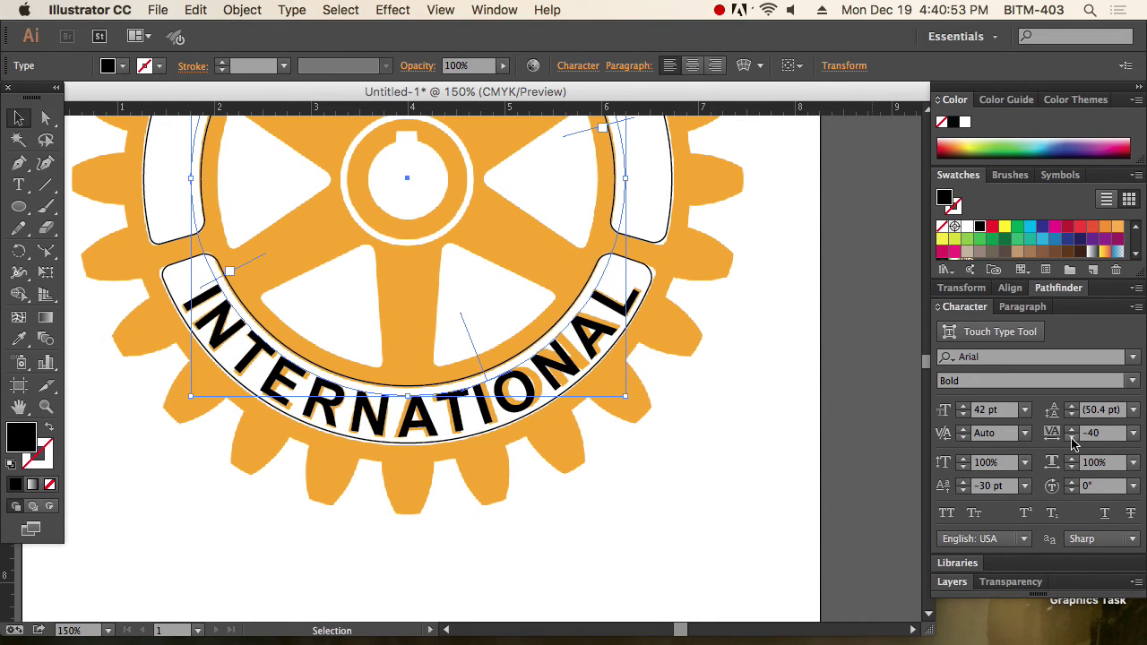
left_click(1074, 432)
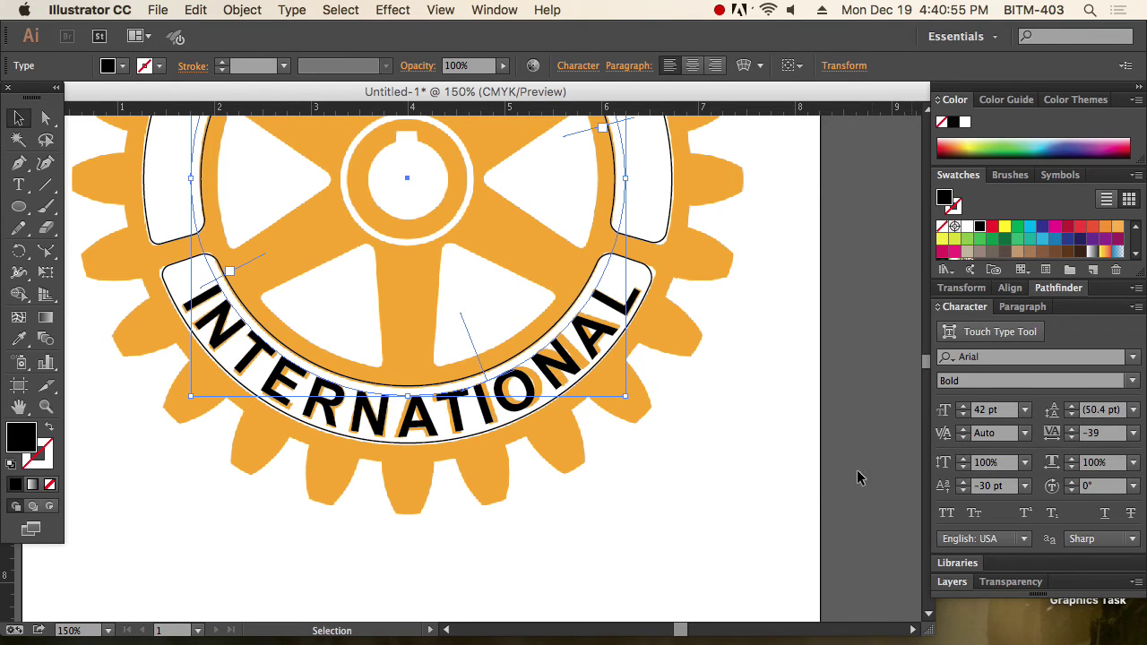
left_click(654, 511)
Step: Convert both the ROTARY and INTERNATIONAL path texts to outlines
left_click(377, 293, "super")
left_click(377, 293, "alt+super")
left_click(378, 293, "alt+super")
left_click_drag(619, 399, 435, 306)
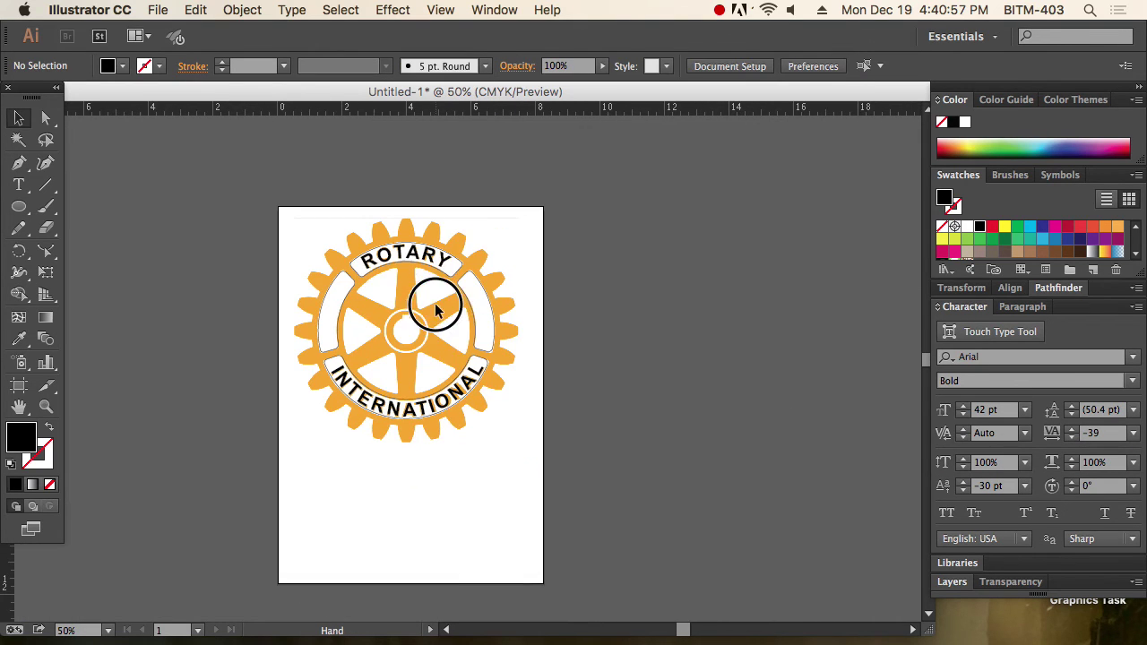
left_click_drag(278, 224, 586, 465)
left_click(527, 471)
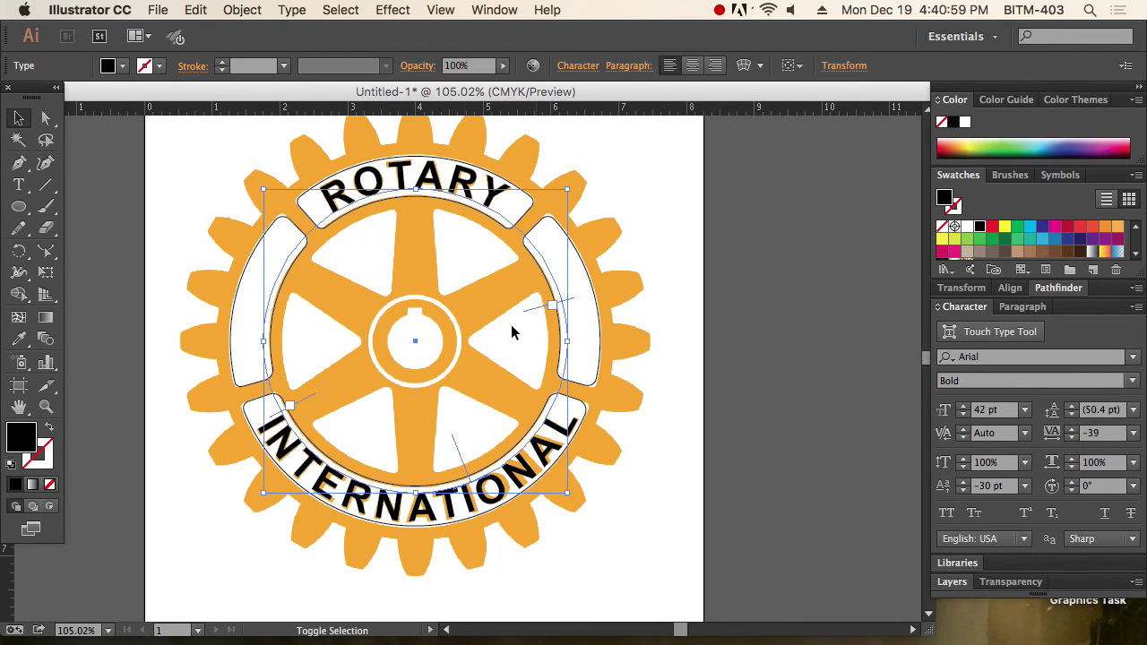
left_click(445, 183, "shift")
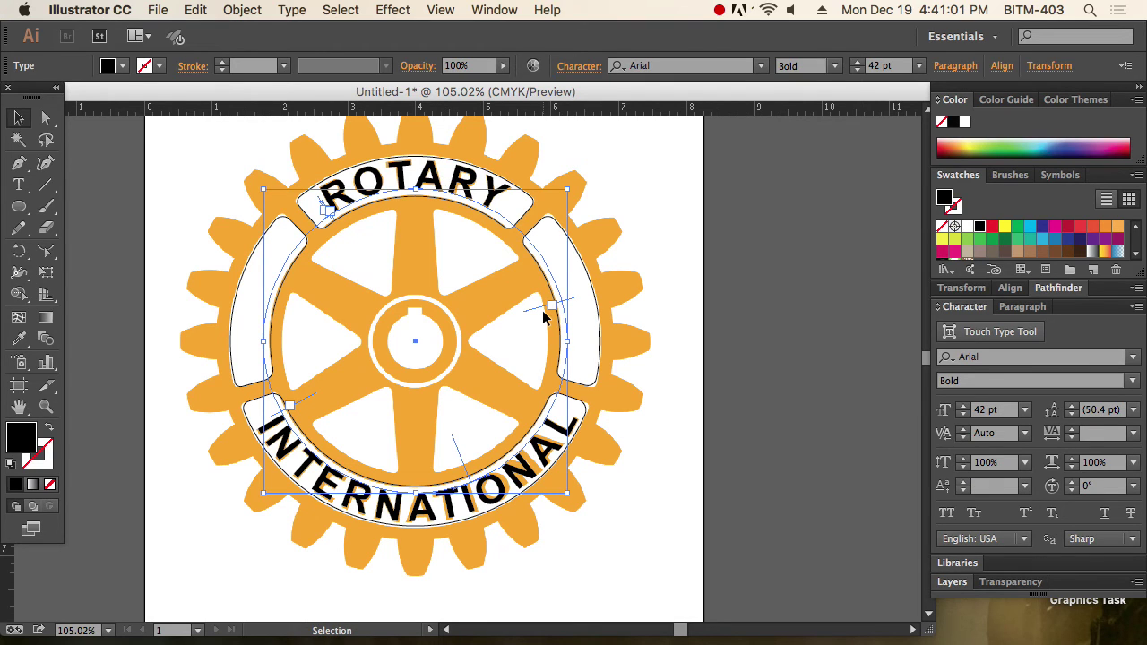
left_click(238, 9)
mouse_move(292, 13)
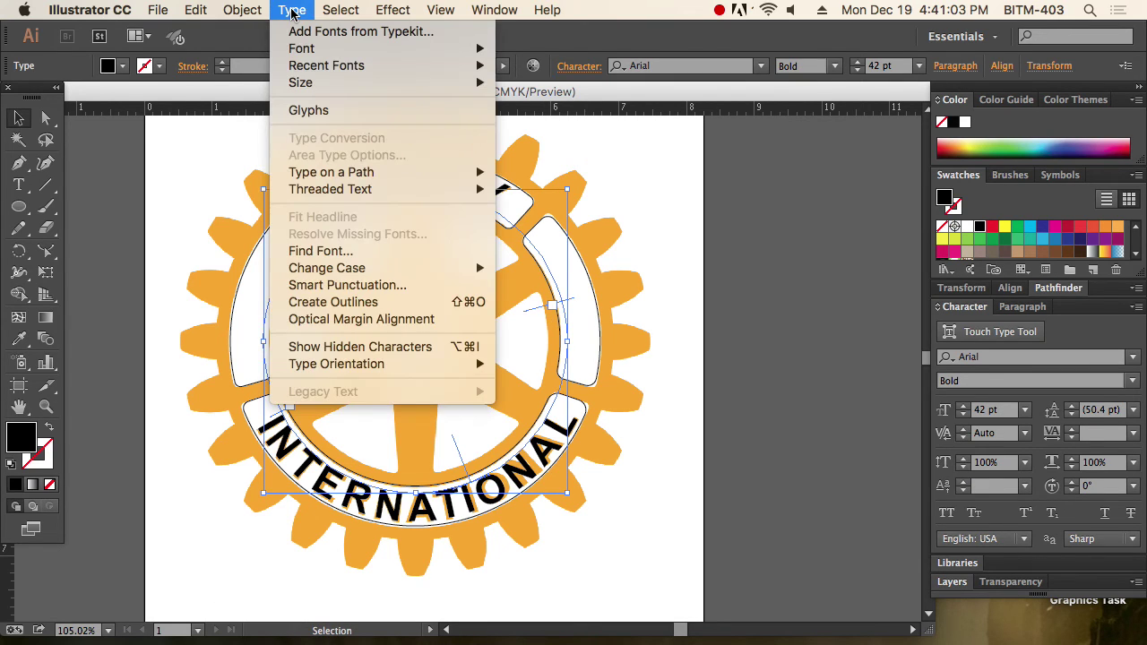
left_click(382, 302)
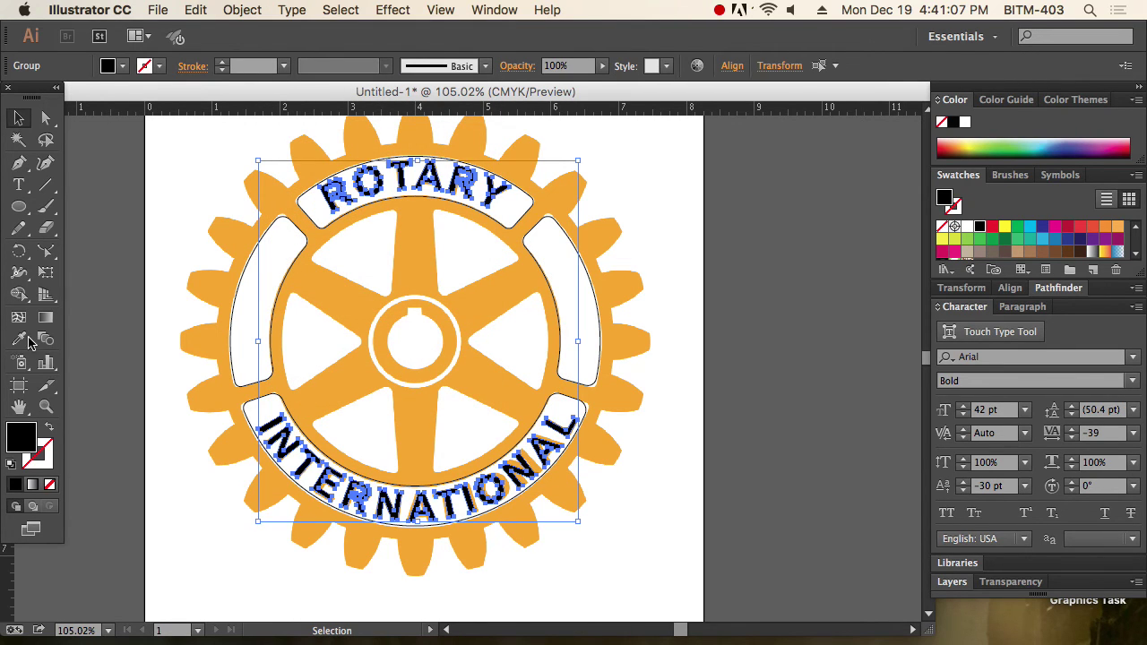
left_click(688, 416)
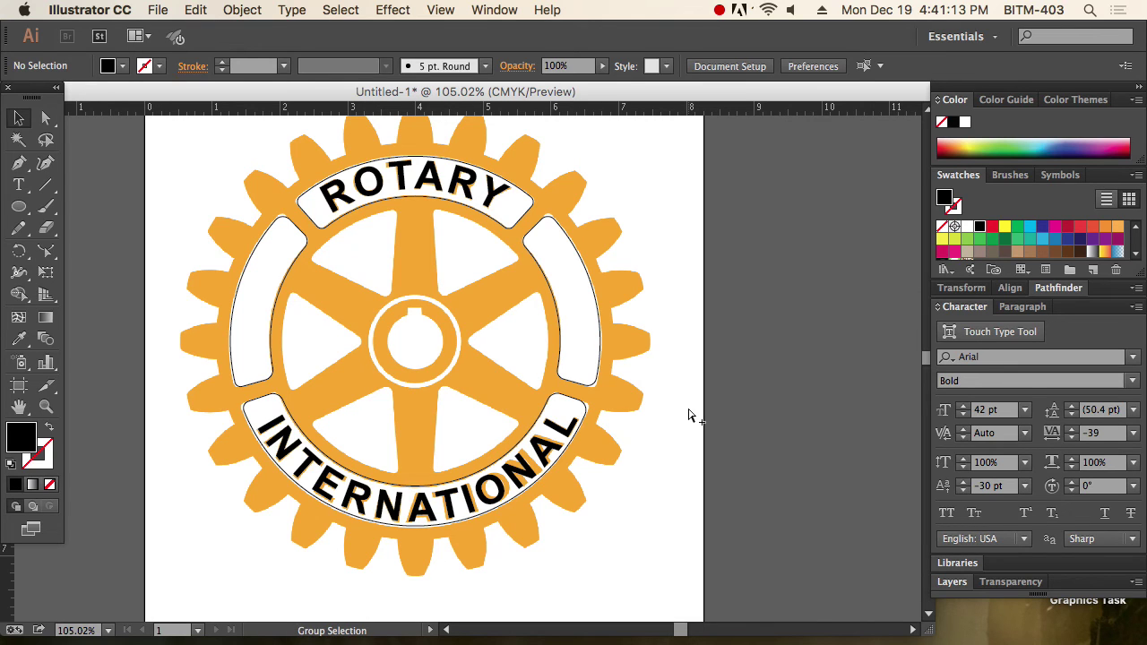
Step: Show all the hidden logo paths, including the gear outline, spoke openings and hub
key("super+a")
left_click(688, 415)
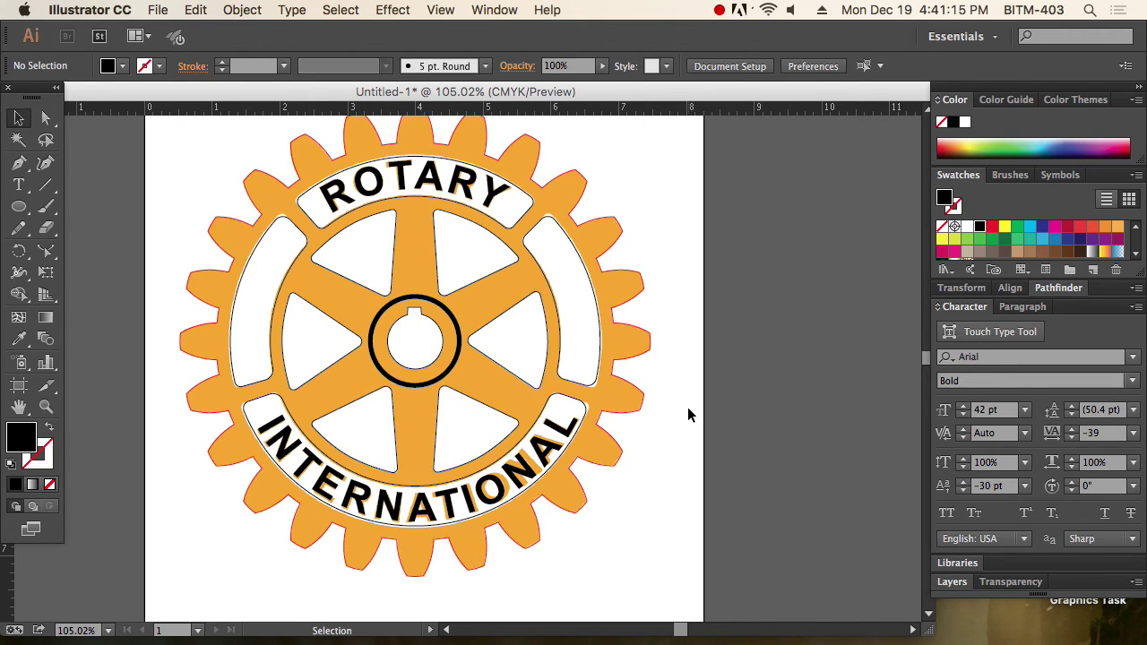
key("super+minus")
key("super+minus")
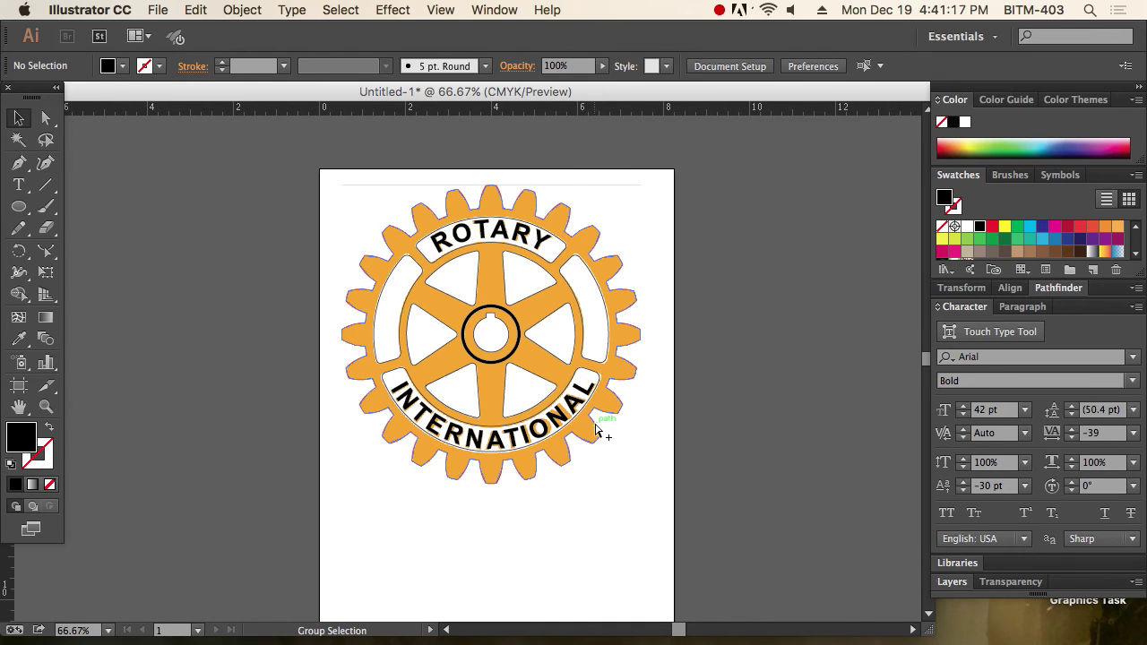
Step: Move the linked reference logo image horizontally off the traced paths to sit just beside the artboard
left_click(596, 430)
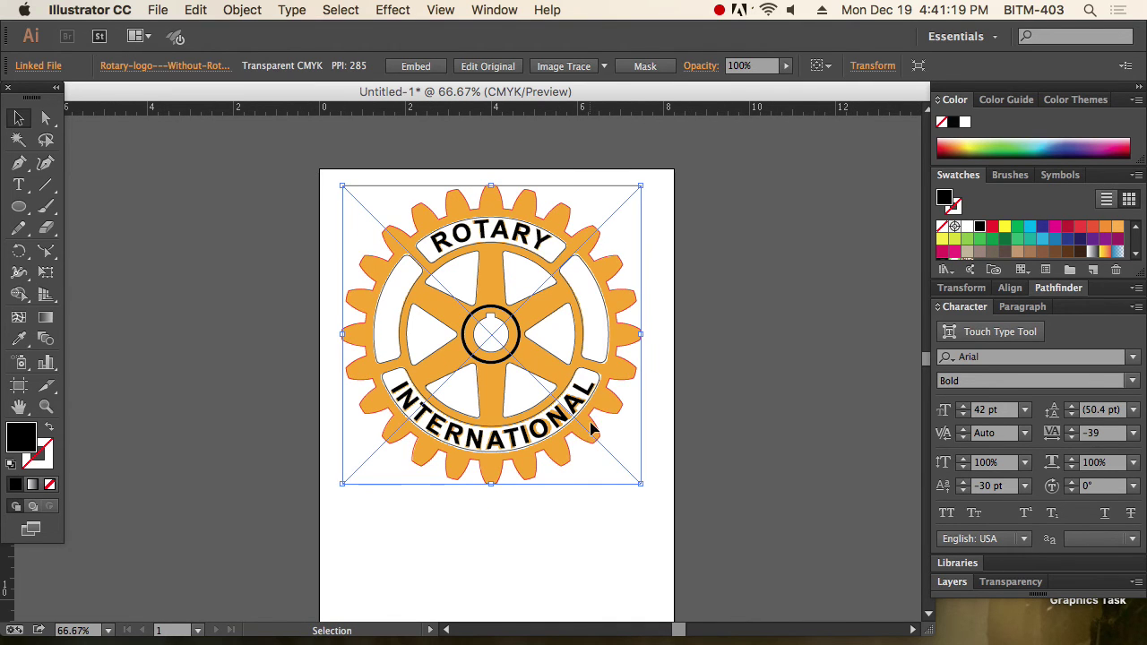
left_click_drag(641, 483, 883, 489)
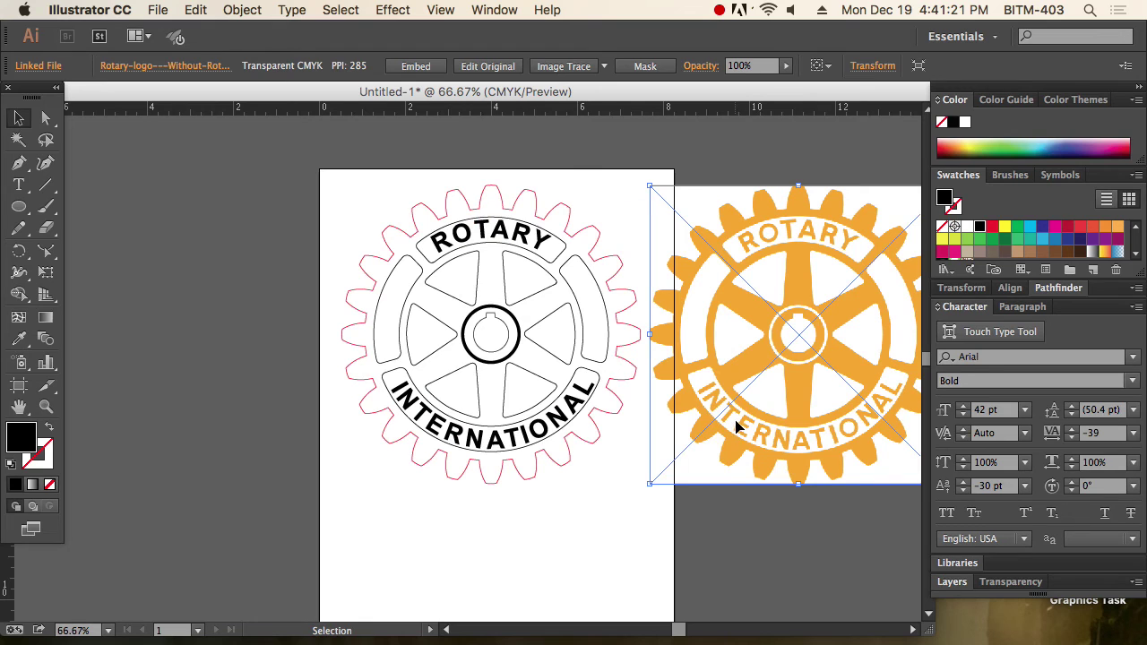
left_click_drag(735, 428, 761, 427)
left_click(628, 519)
left_click_drag(610, 528, 525, 502)
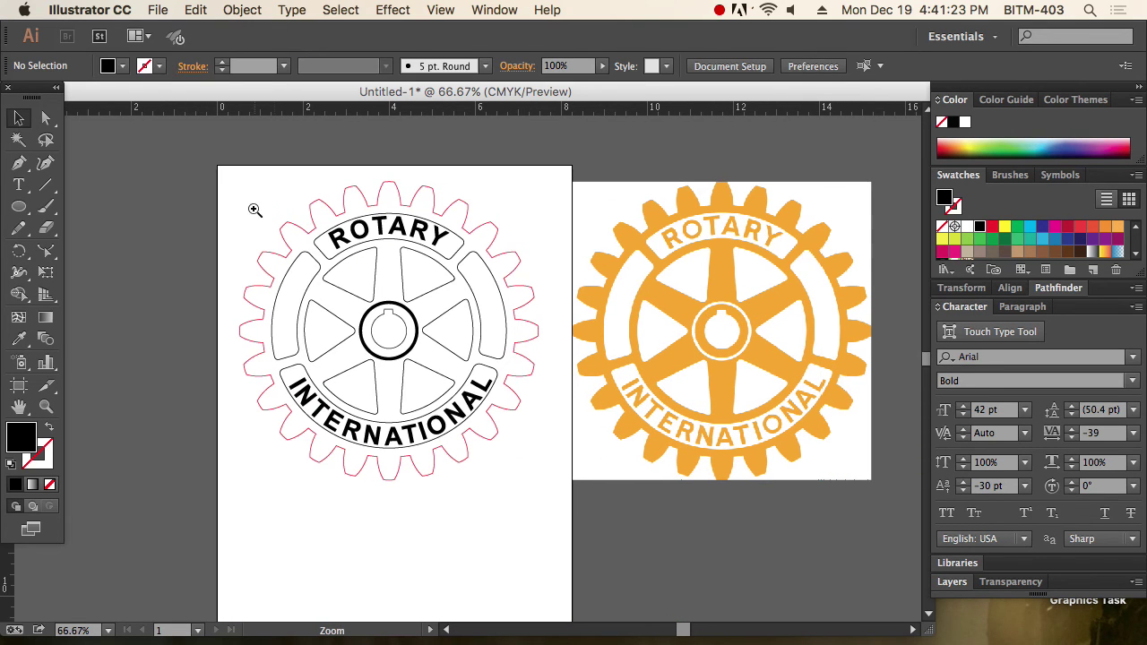
Step: Swap the gear outline's fill and stroke so the gear has a red fill and no stroke
left_click_drag(240, 182, 563, 490)
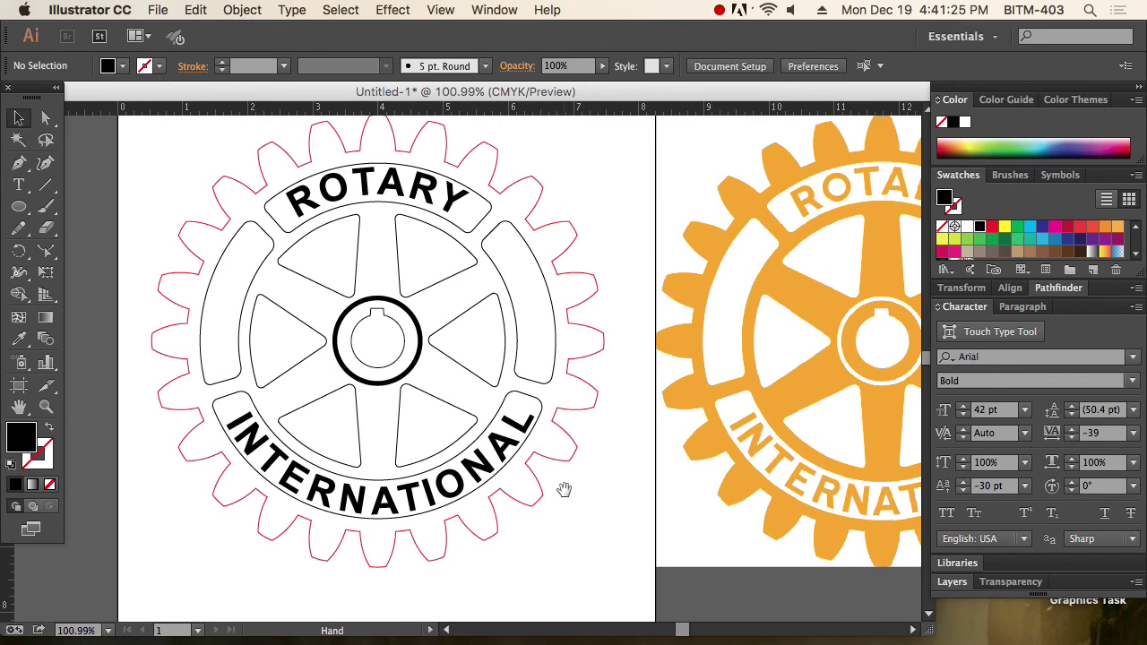
left_click(580, 457)
left_click(569, 450)
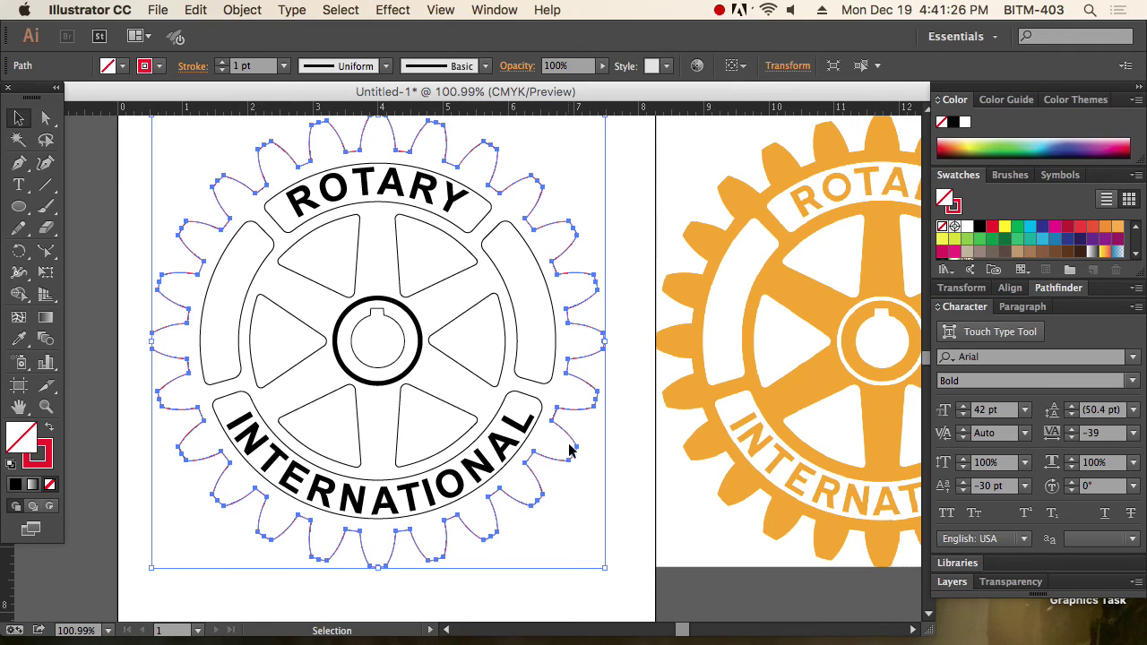
left_click(50, 431)
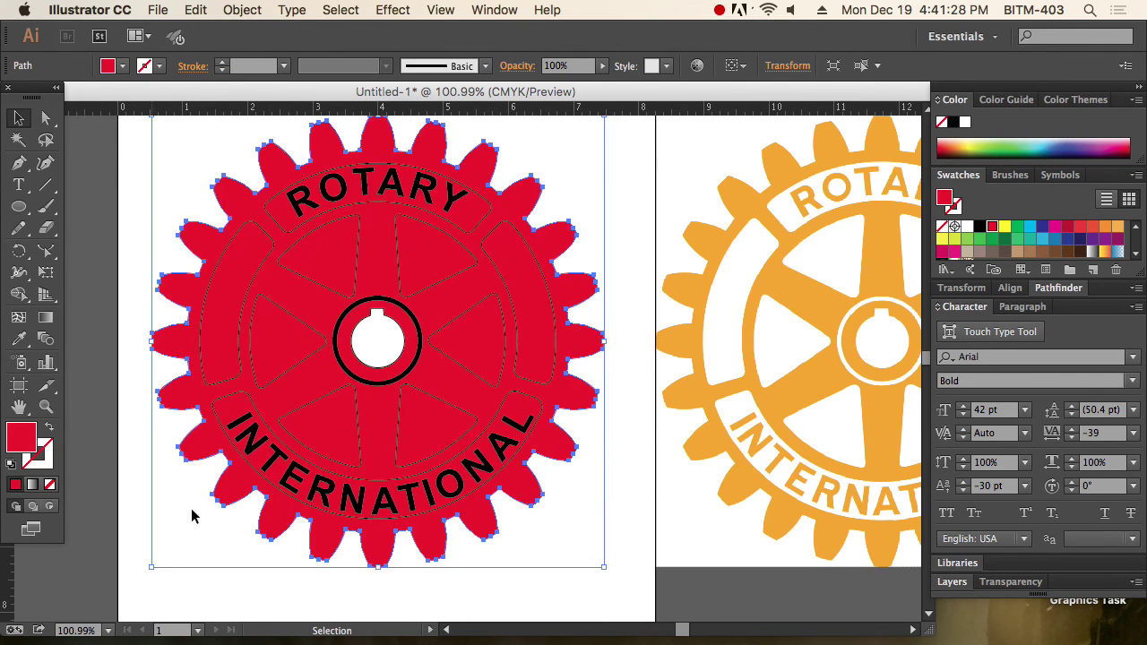
left_click(202, 579)
left_click_drag(331, 464, 230, 464)
left_click_drag(310, 446, 332, 477)
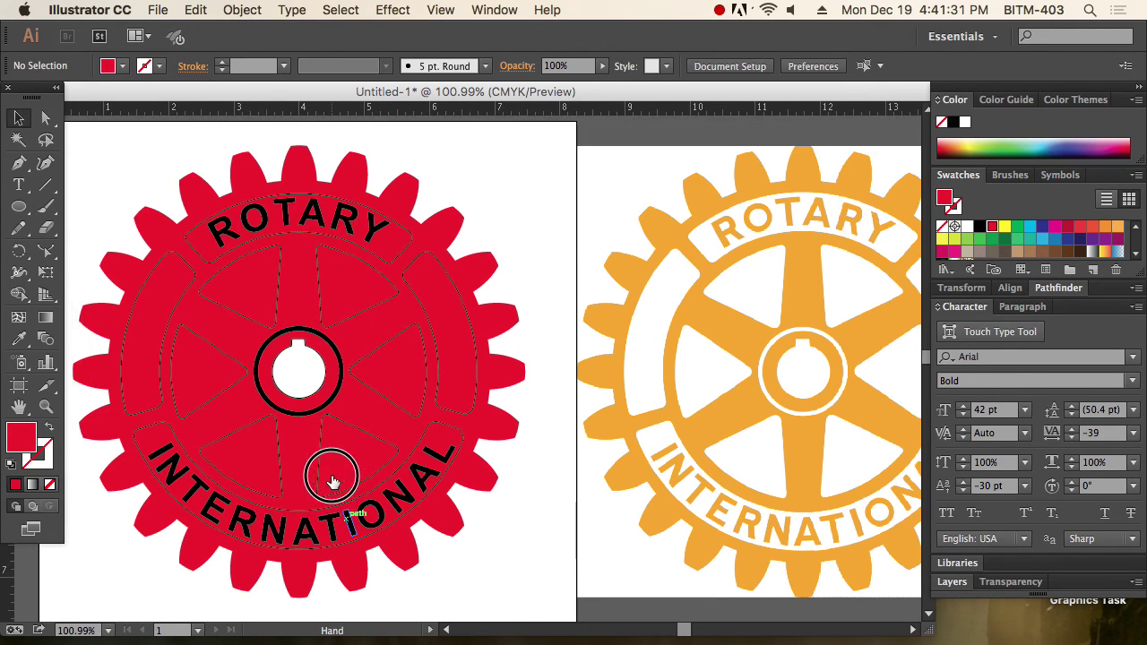
Step: Cut the outlined ROTARY and INTERNATIONAL lettering out of the artwork
left_click(397, 504)
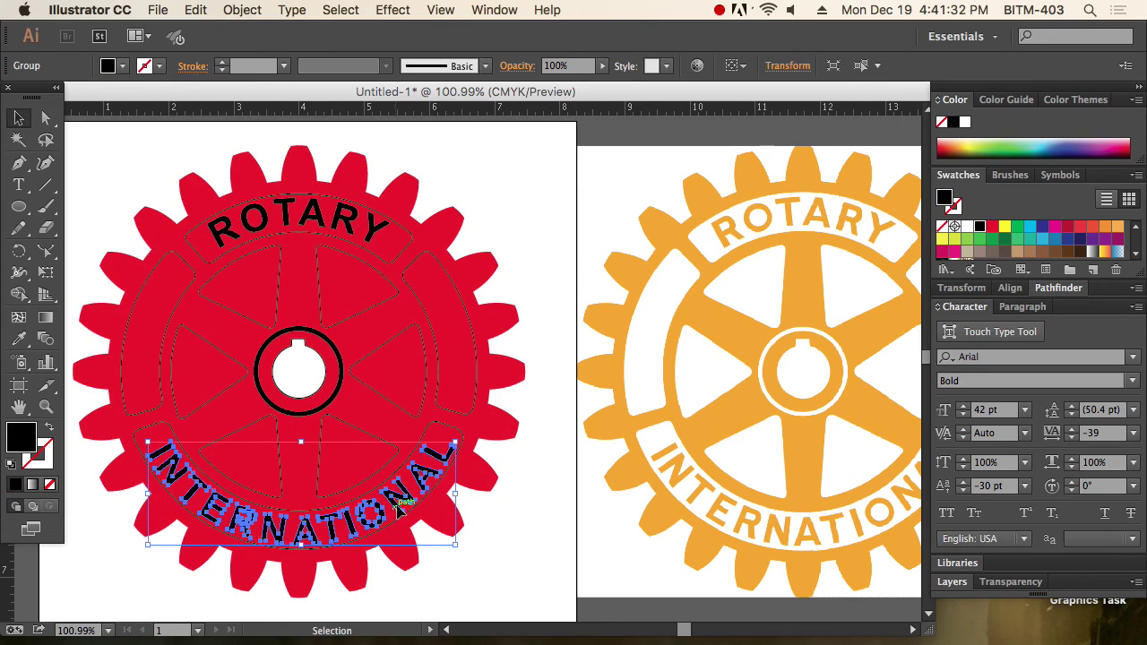
left_click(358, 219, "shift")
key("Delete")
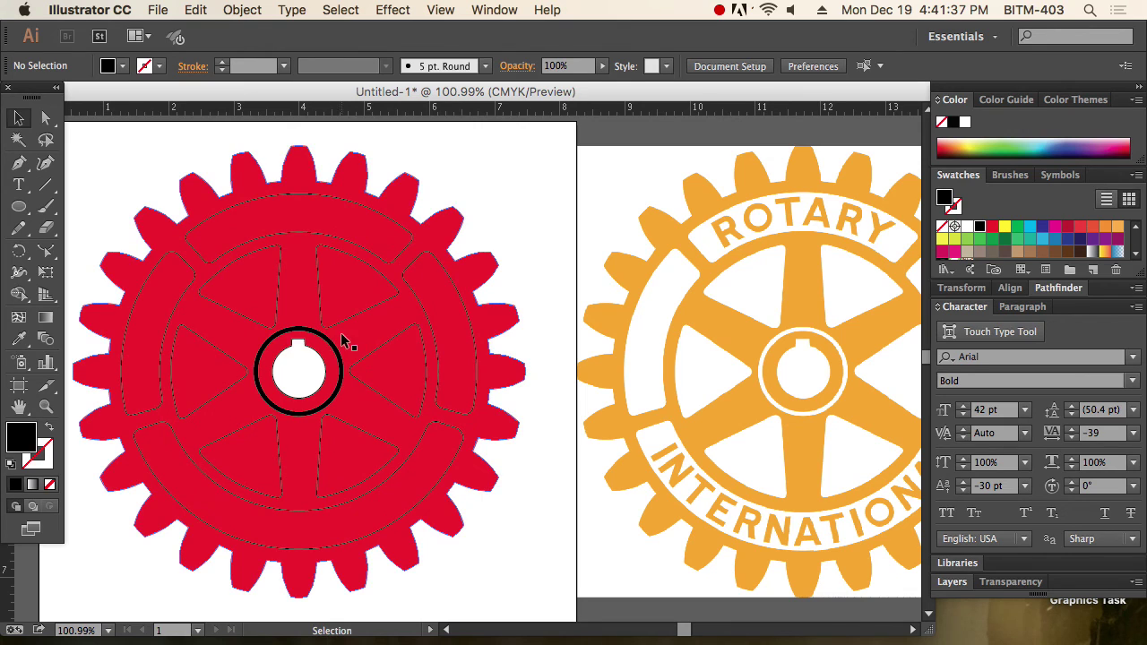
Step: Take the hub ring and the keyed centre hole paths out of the gear, selecting them in outline view
left_click_drag(339, 338, 303, 361)
key("super+z")
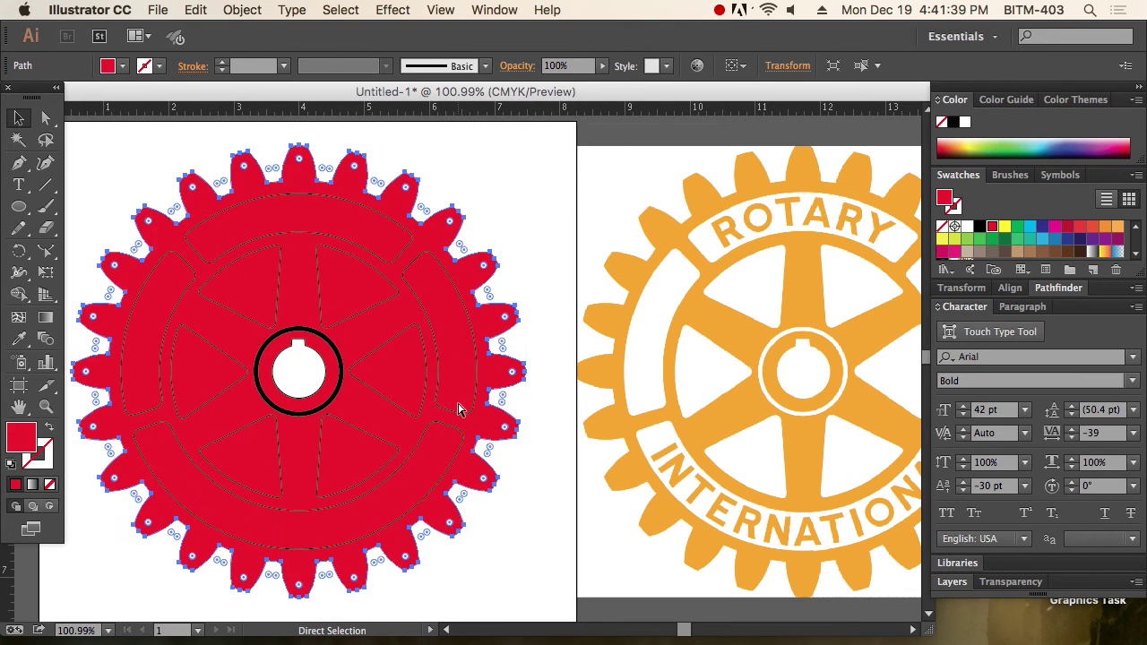
key("super+y")
left_click(342, 392)
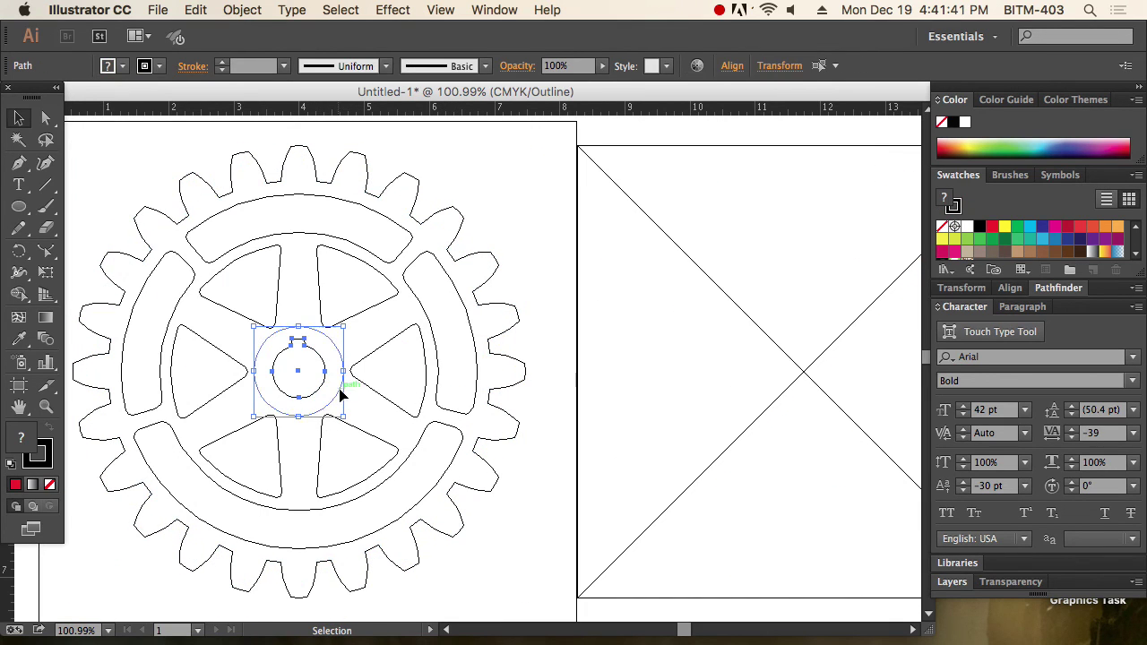
key("a")
key("Delete")
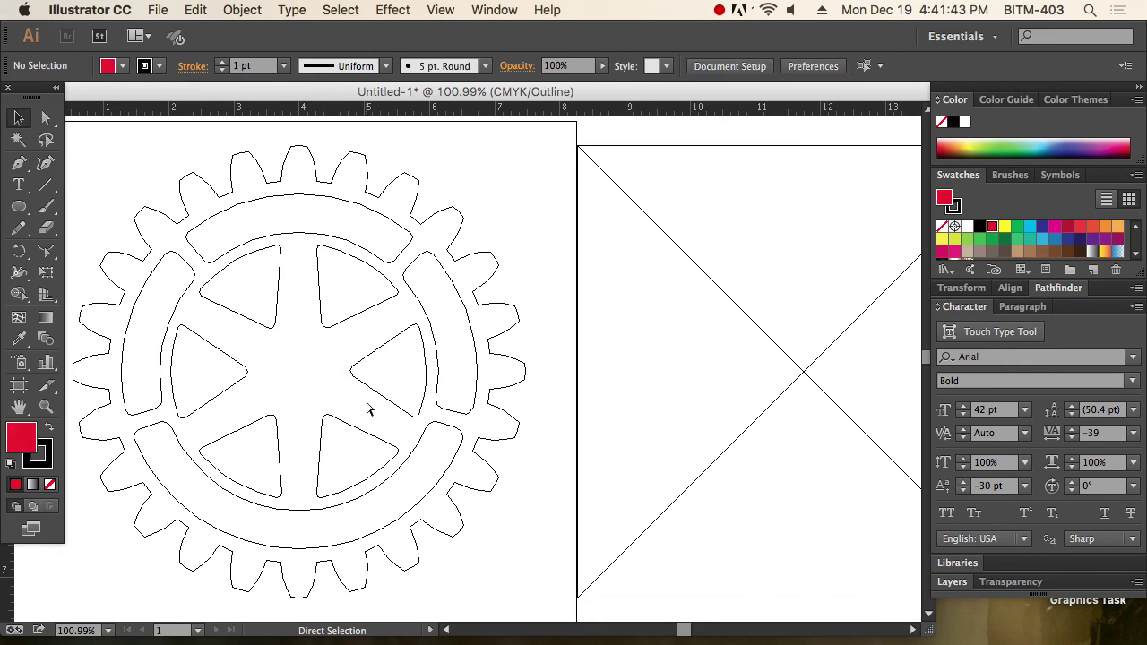
key("super+y")
Step: Divide the gear below the right-hand band segment with Divide Objects Below and delete the cut-out piece
key("v")
left_click_drag(480, 180, 128, 554)
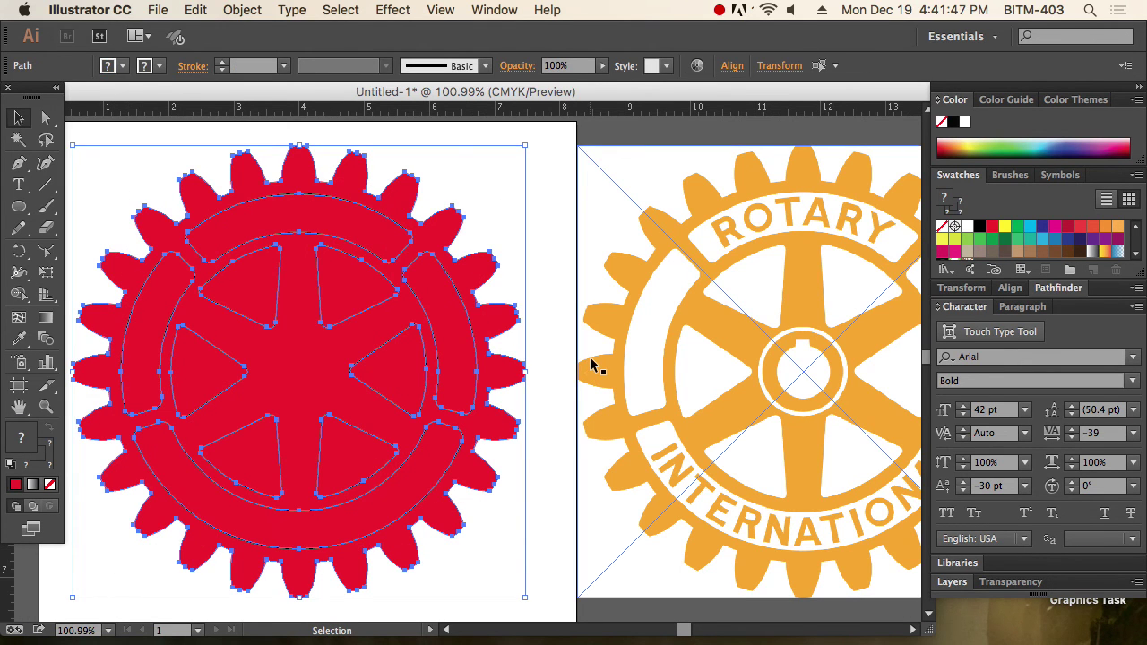
left_click(484, 186)
left_click(445, 271)
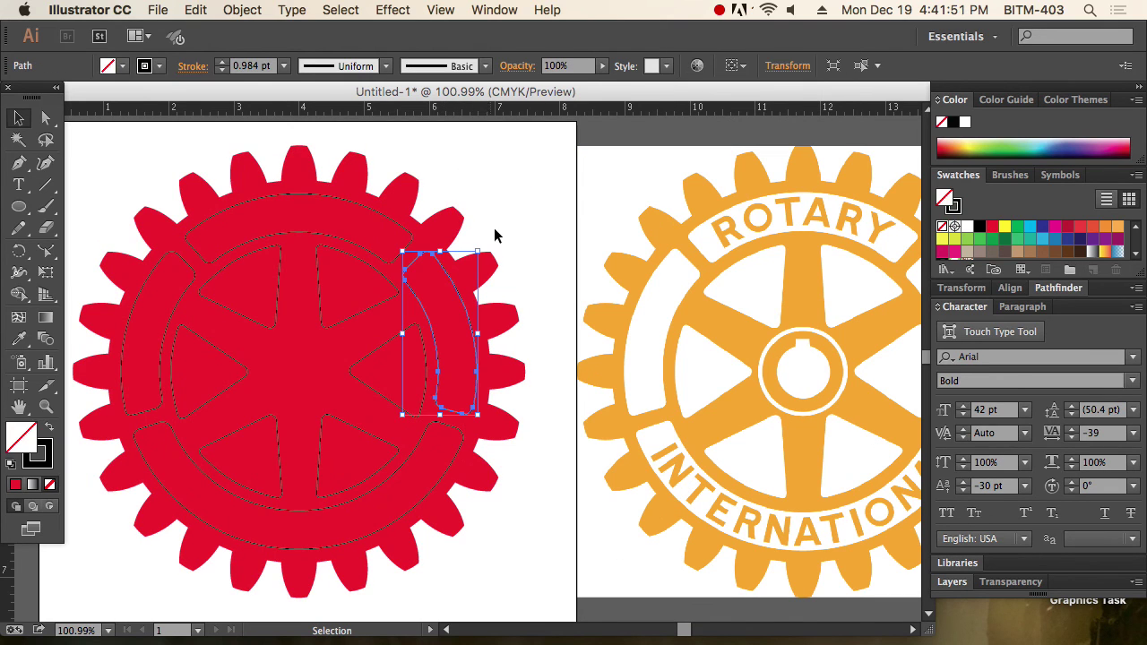
key("super")
left_click(243, 10)
mouse_move(351, 527)
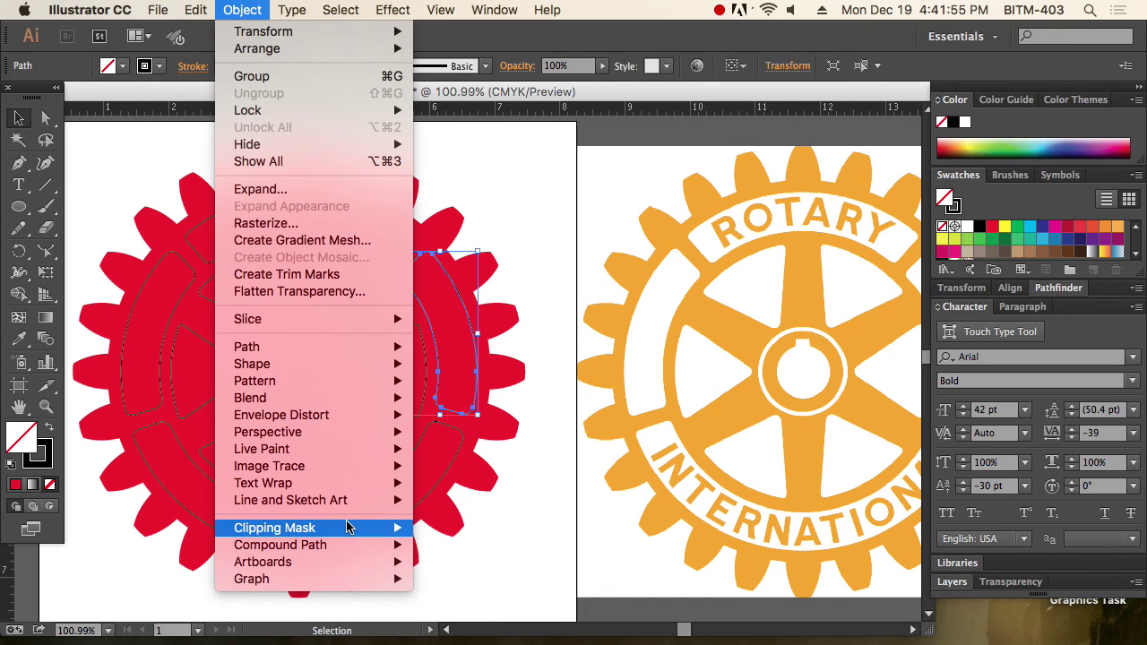
mouse_move(318, 349)
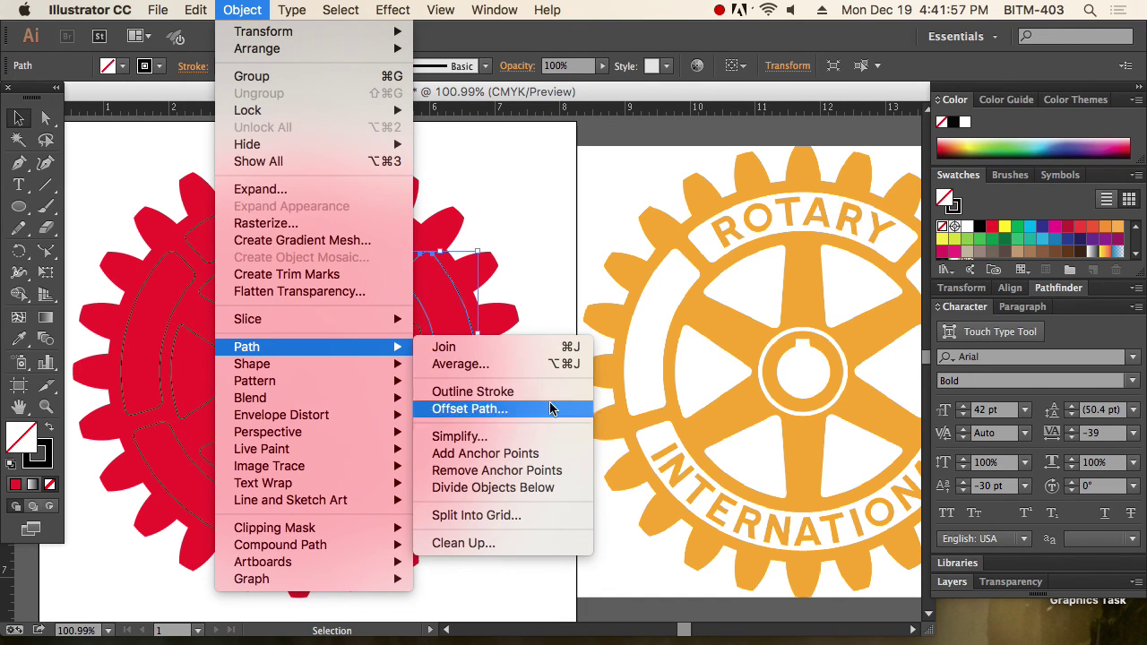
left_click(527, 489)
left_click(552, 518)
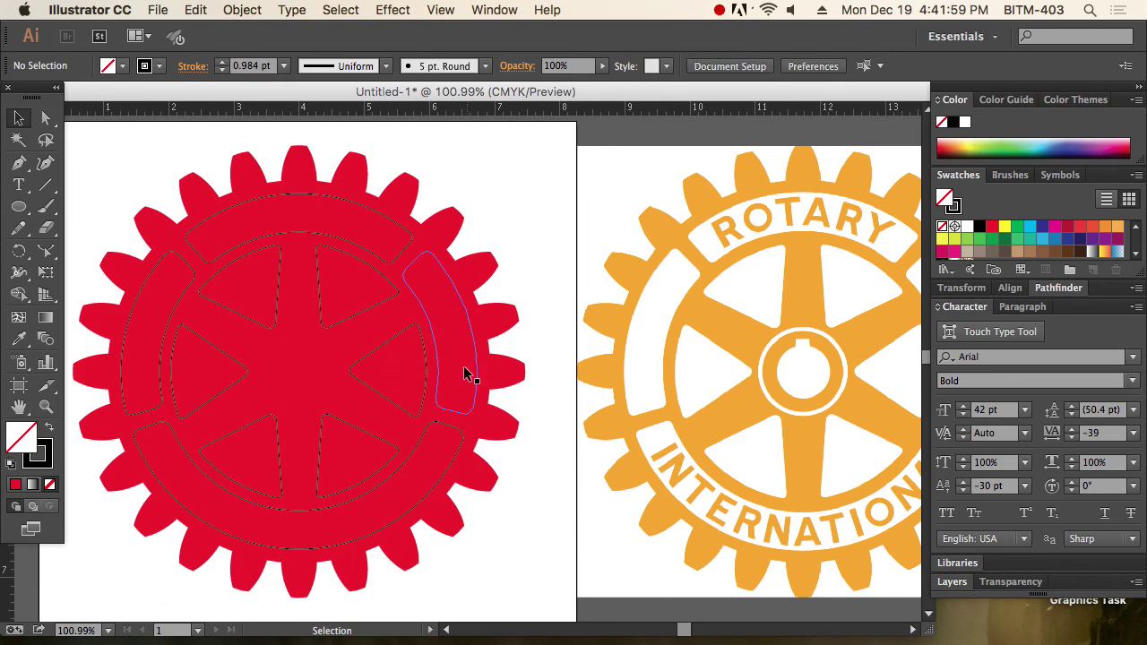
left_click(468, 376)
key("Delete")
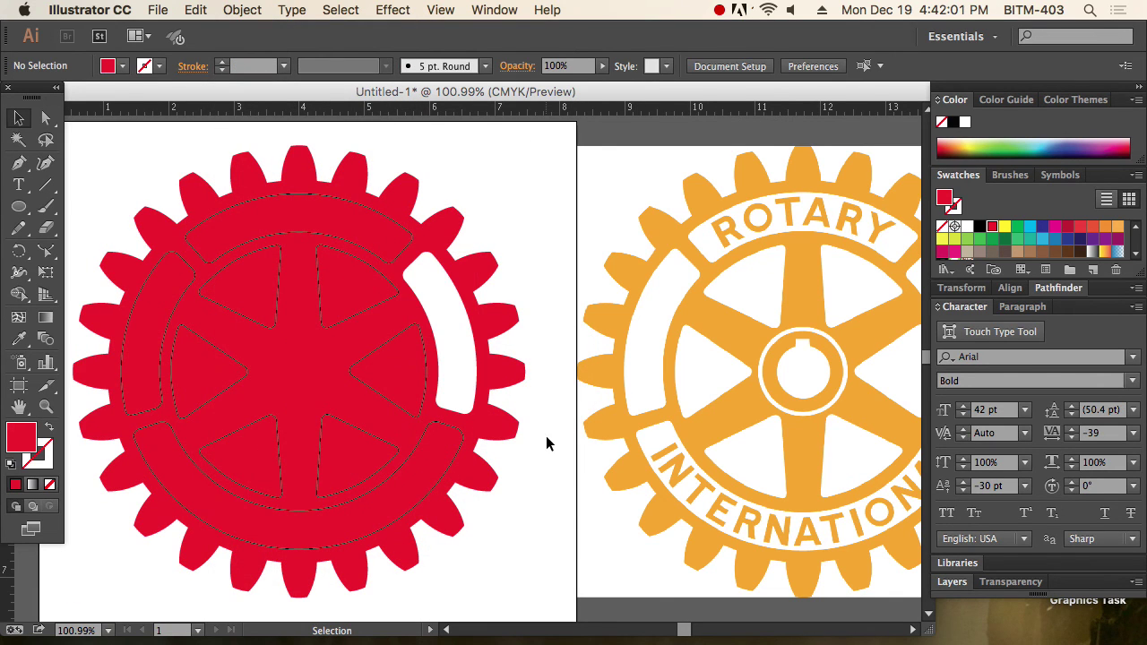
Step: Subtract the remaining band segments and all spoke openings from the red gear with Minus Front
left_click_drag(505, 546, 170, 203)
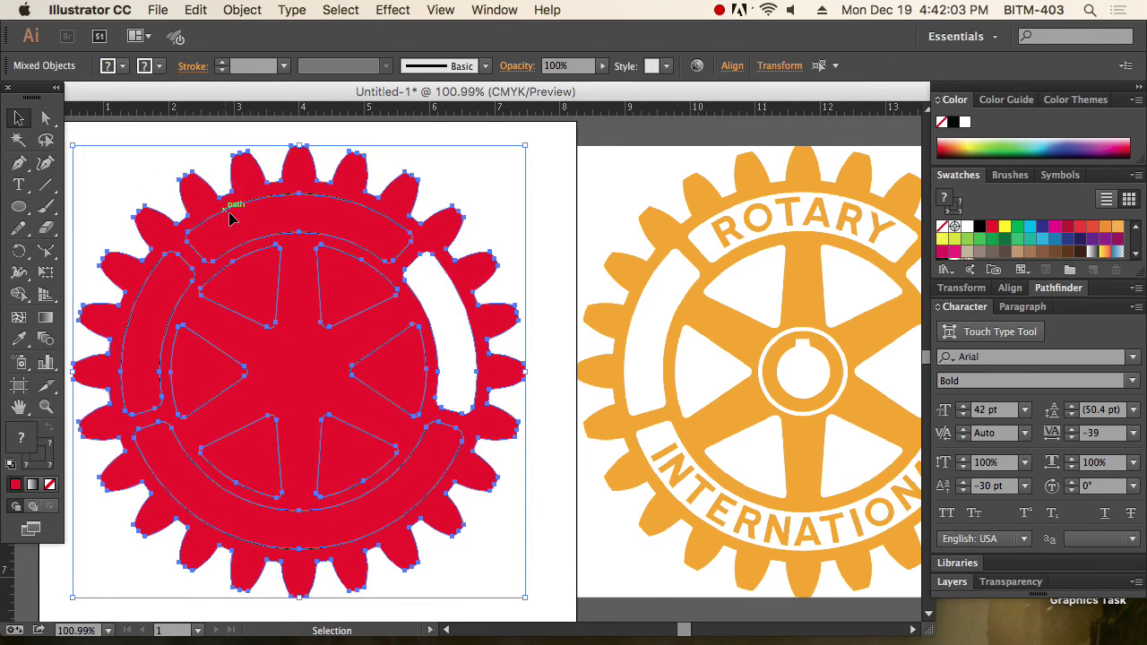
key("super+a")
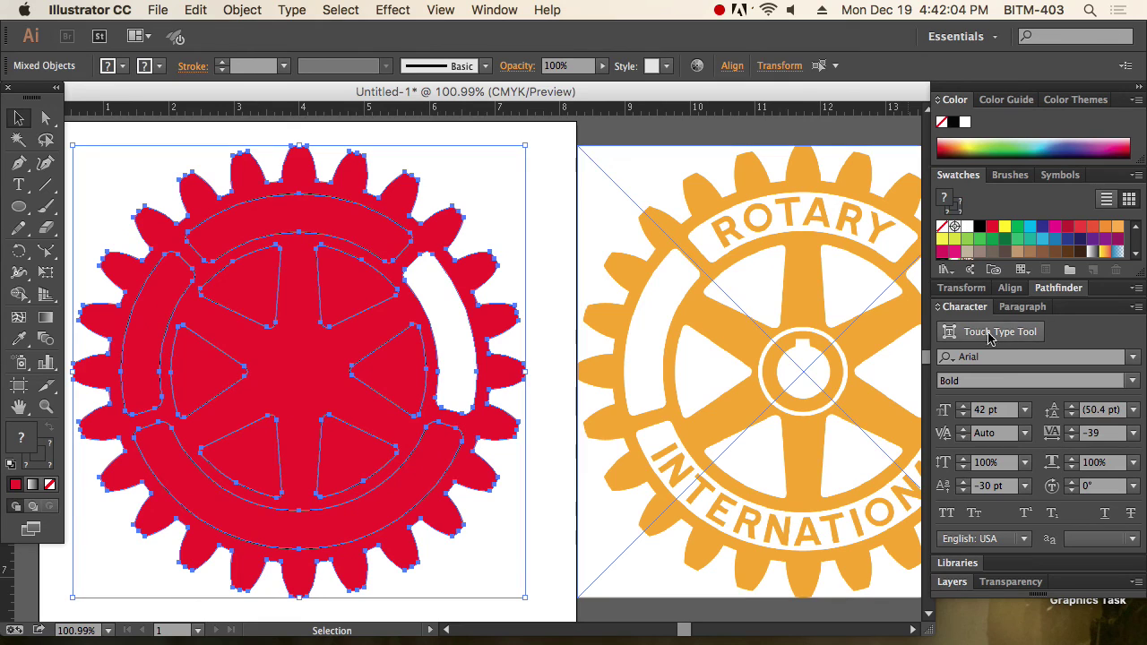
left_click(1059, 289)
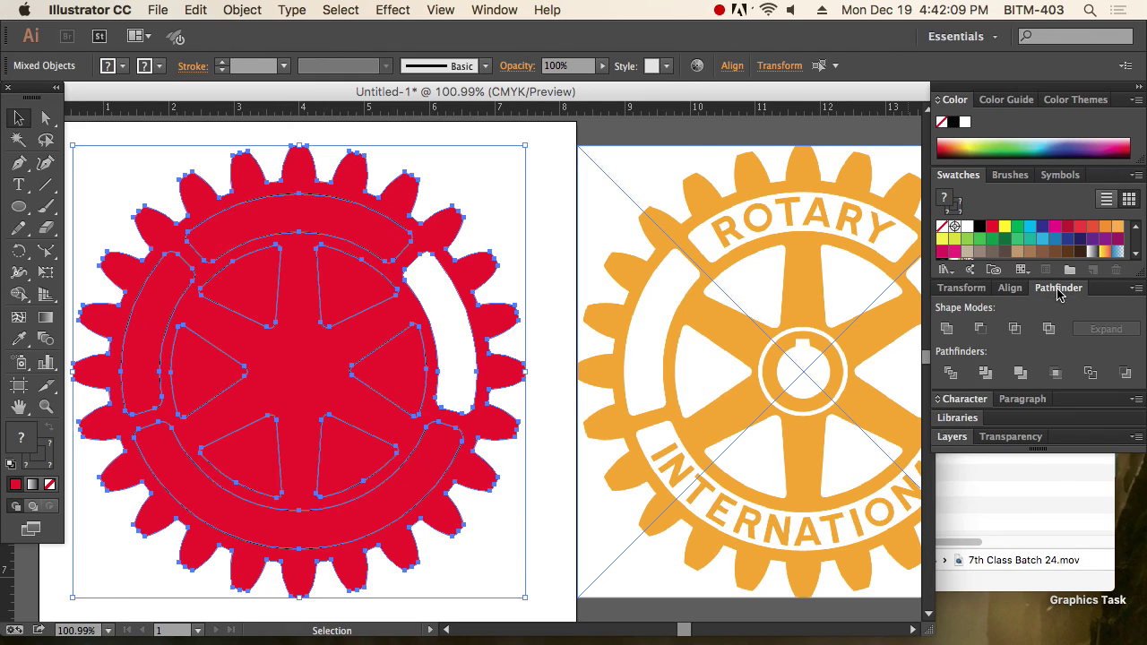
left_click(981, 330)
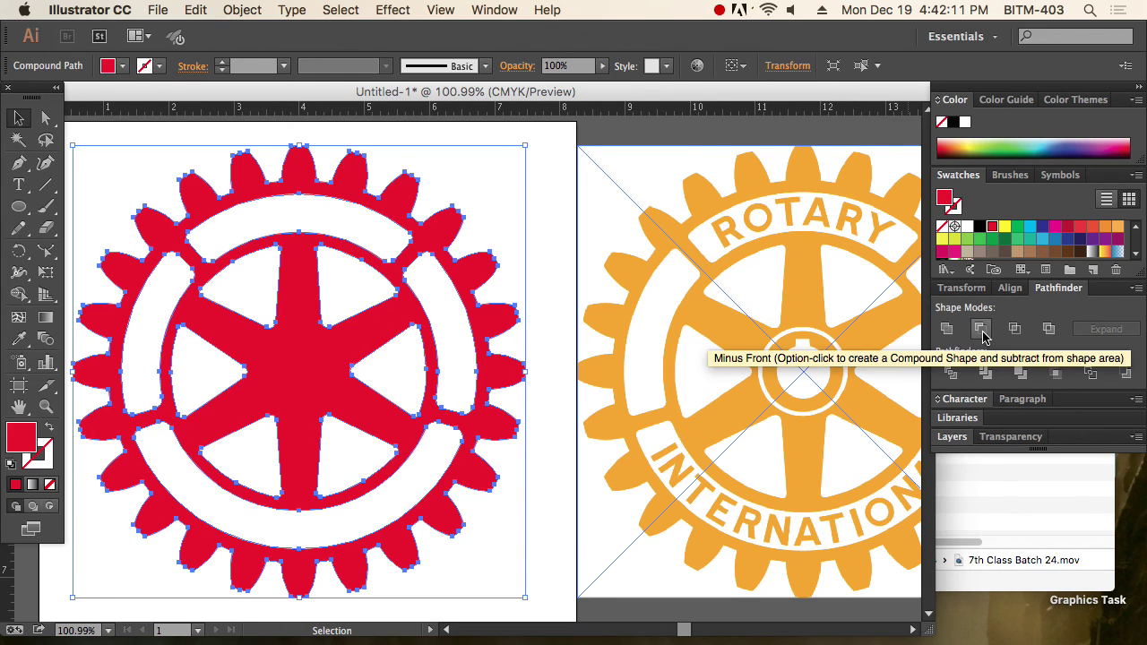
Step: Paste the cut ROTARY and INTERNATIONAL lettering back in front at its original place
left_click(555, 564)
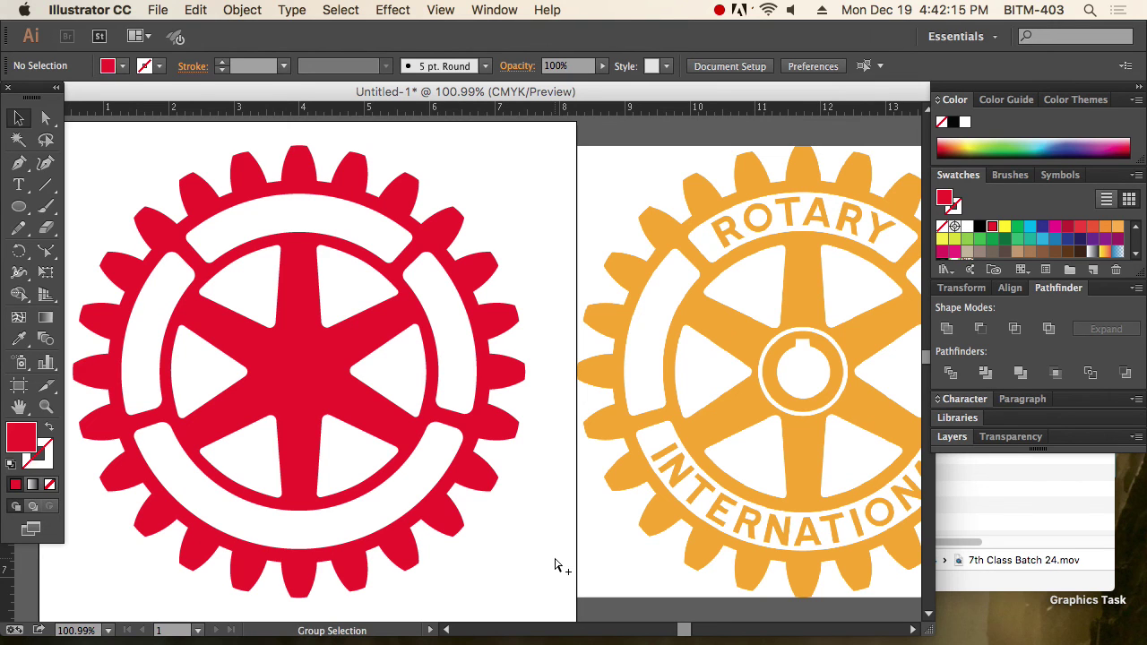
key("super+f")
left_click(556, 564)
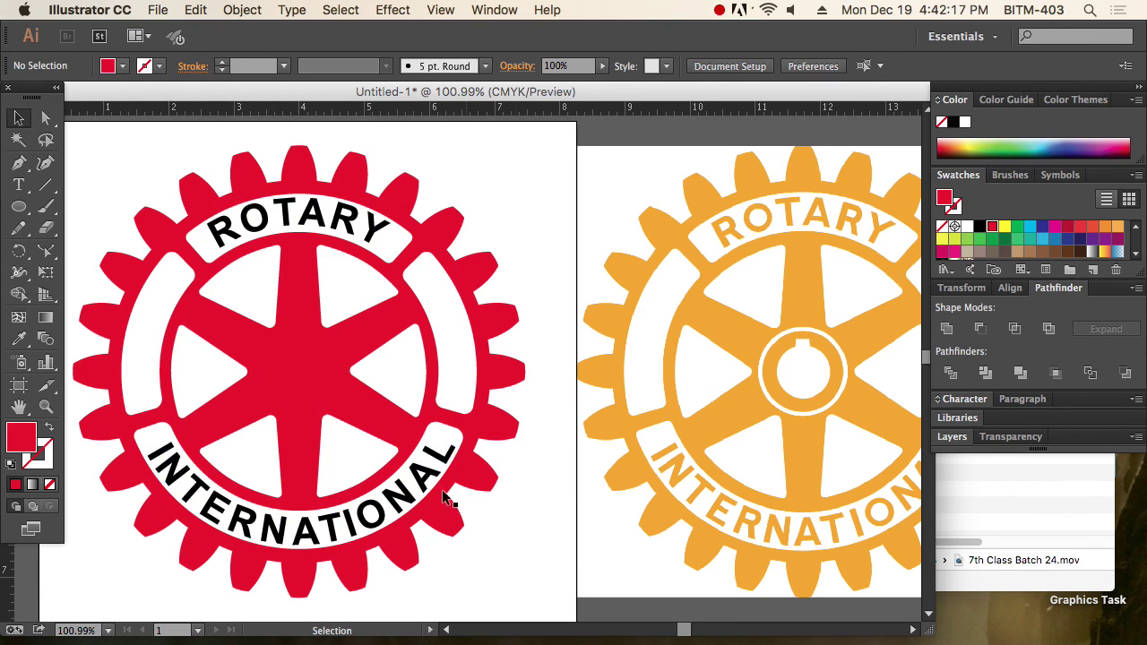
Step: Bring the hub ring and the keyed centre hole to the front of the red gear
key("super+a")
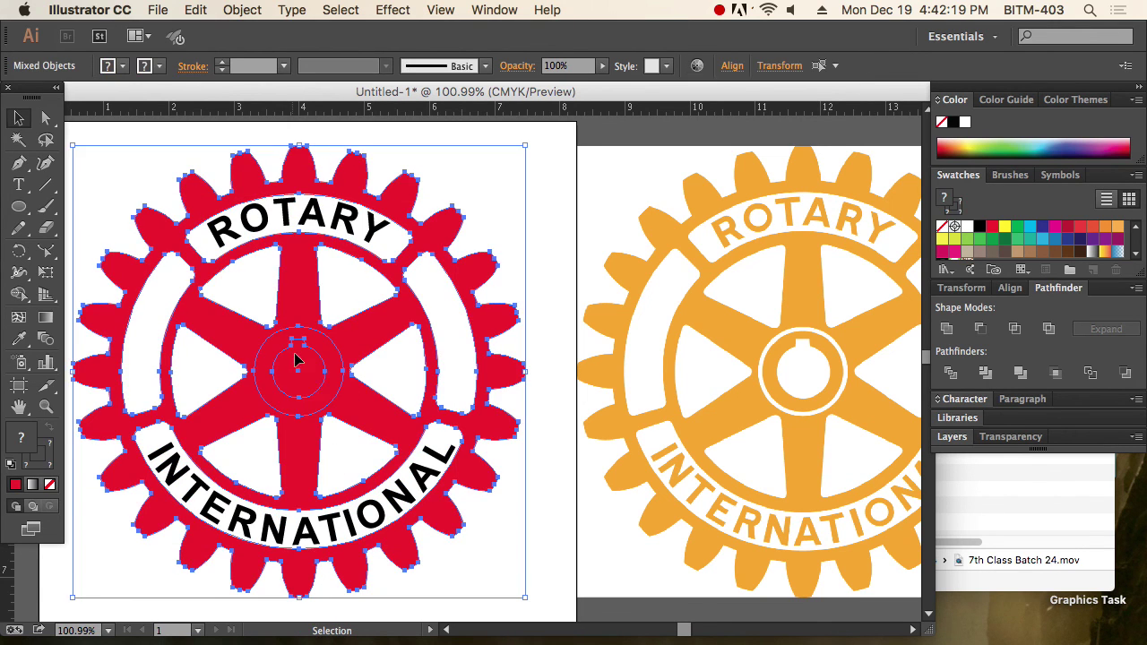
left_click(382, 421, "shift")
key("shift+super+bracketright")
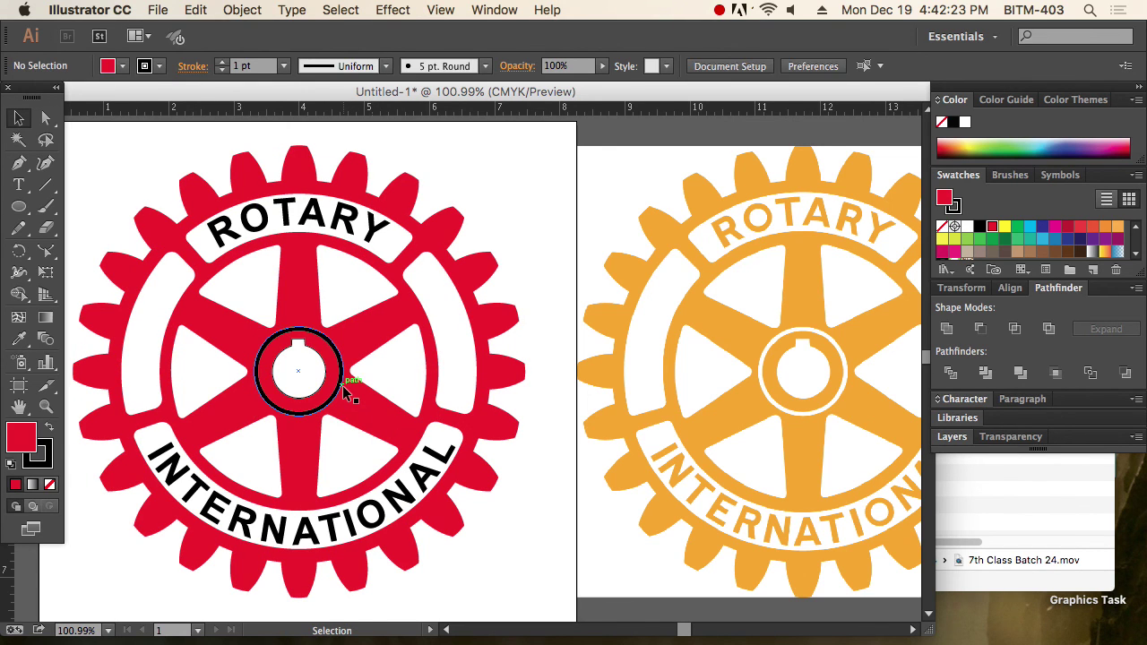
Step: Convert the black hub ring's stroke into a filled shape with Outline Stroke
key("slash")
left_click(242, 10)
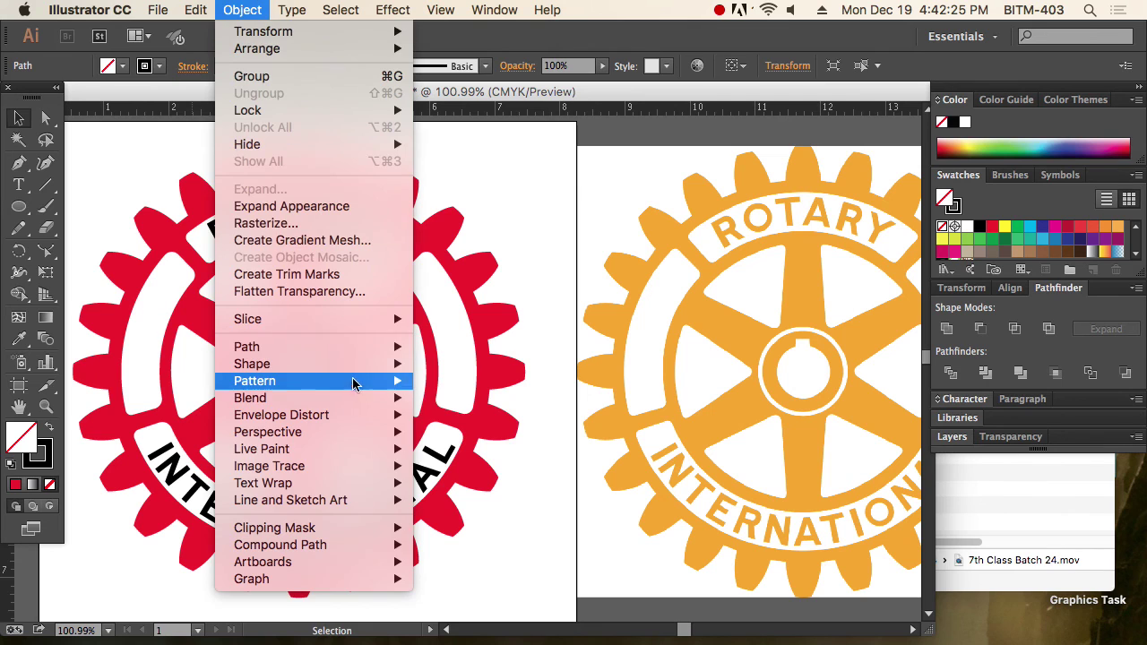
mouse_move(349, 348)
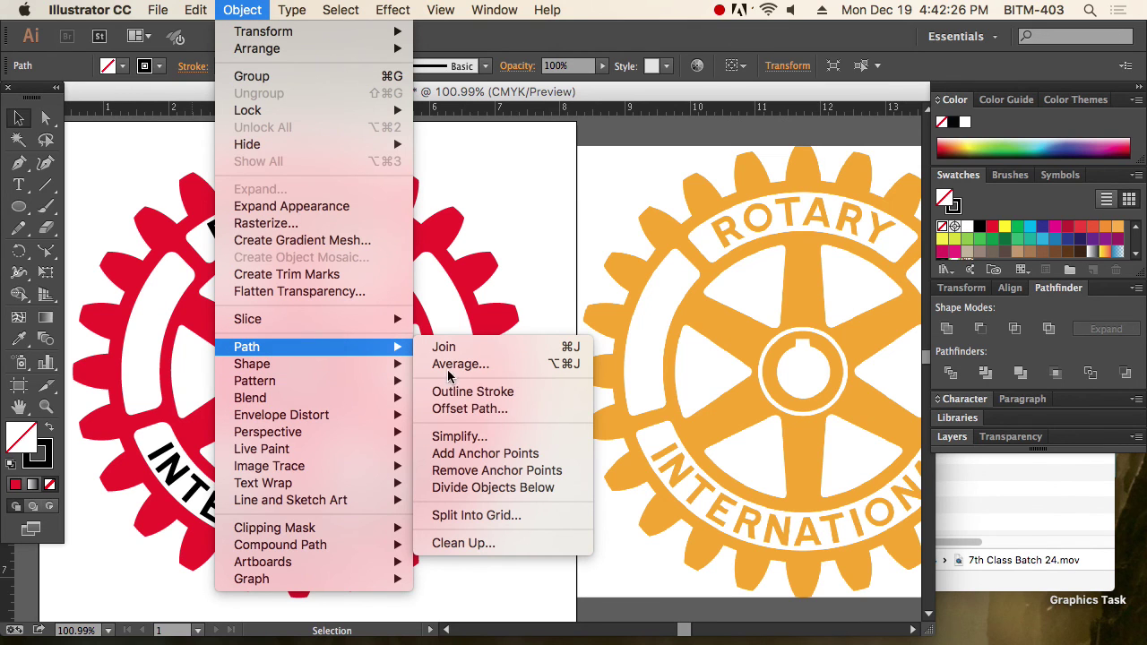
left_click(523, 394)
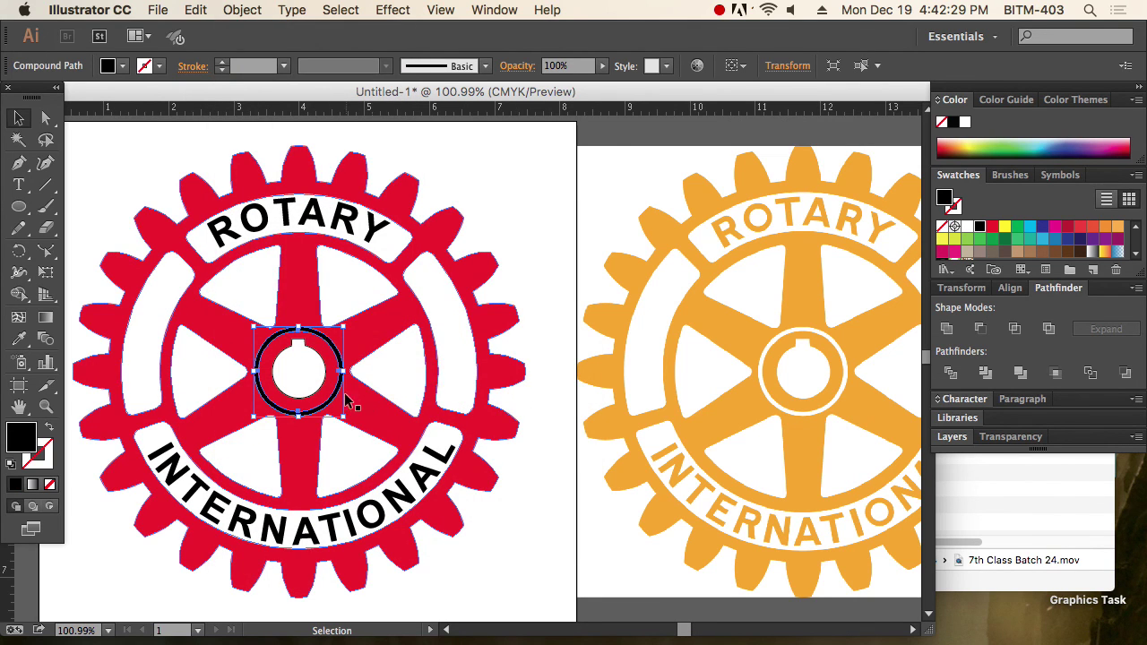
Step: Subtract the outlined hub ring and the keyed centre hole from the red gear with Minus Front
left_click(384, 404, "shift")
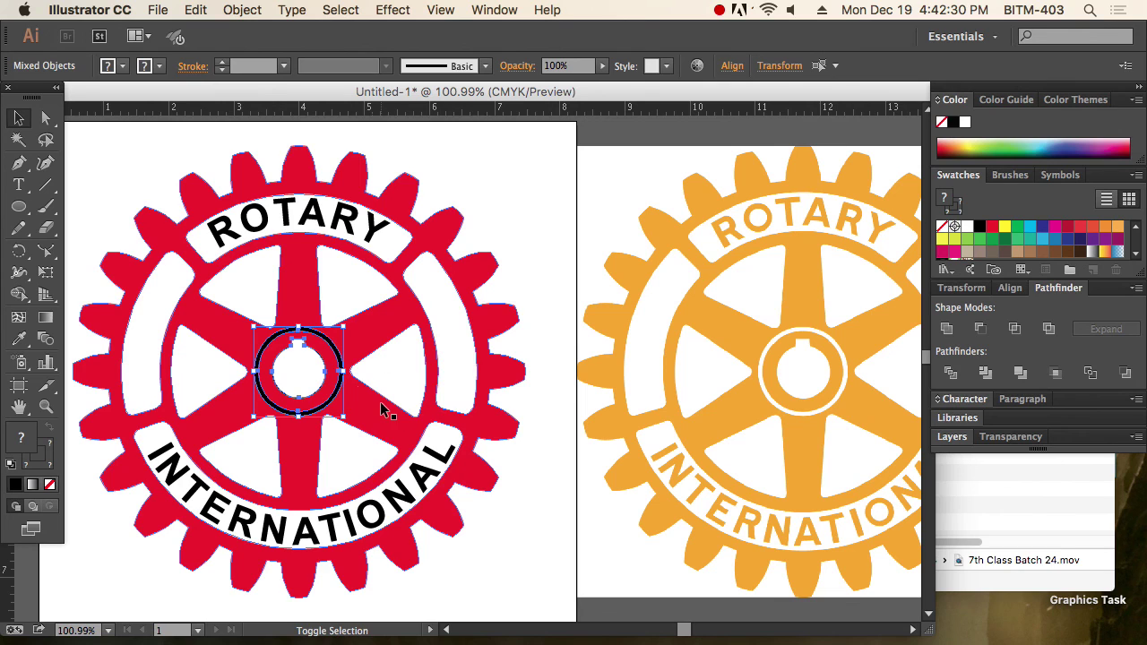
left_click(980, 328)
left_click(557, 515)
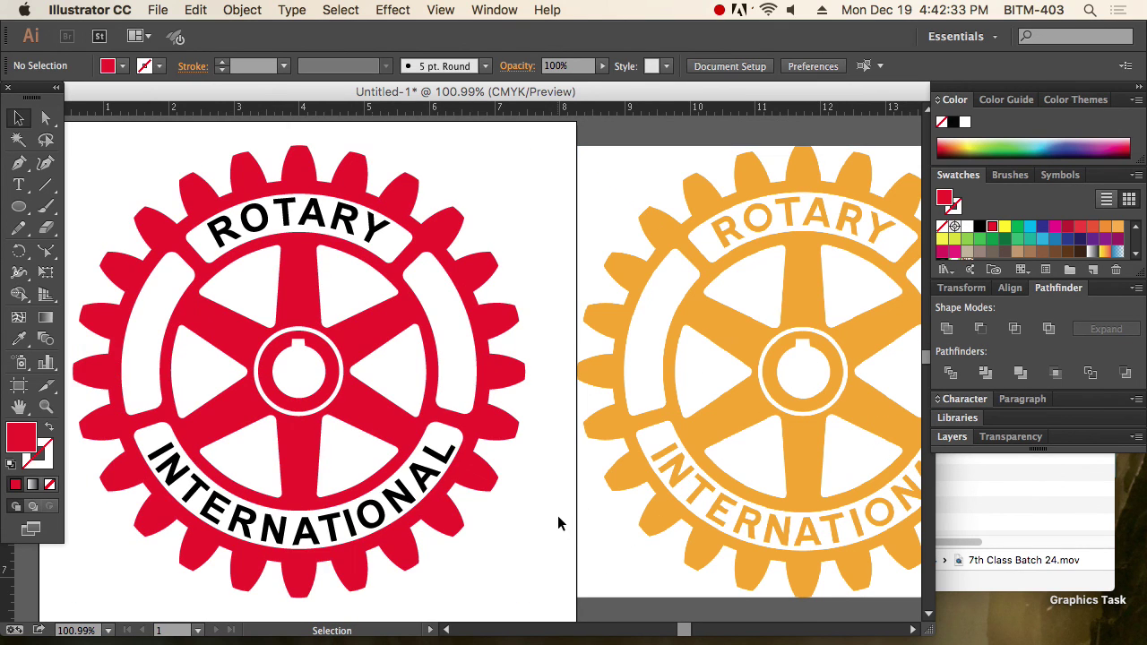
Step: Unite the ROTARY and INTERNATIONAL lettering with the red gear into one red shape
left_click(446, 501)
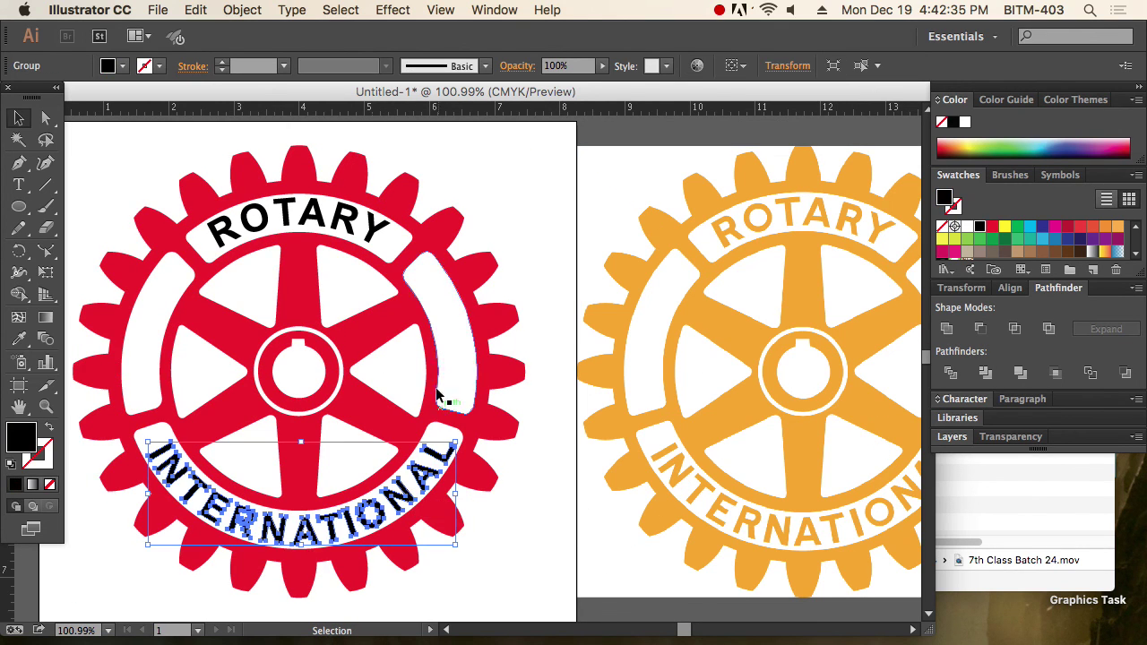
left_click(327, 232, "shift")
left_click(303, 258, "shift")
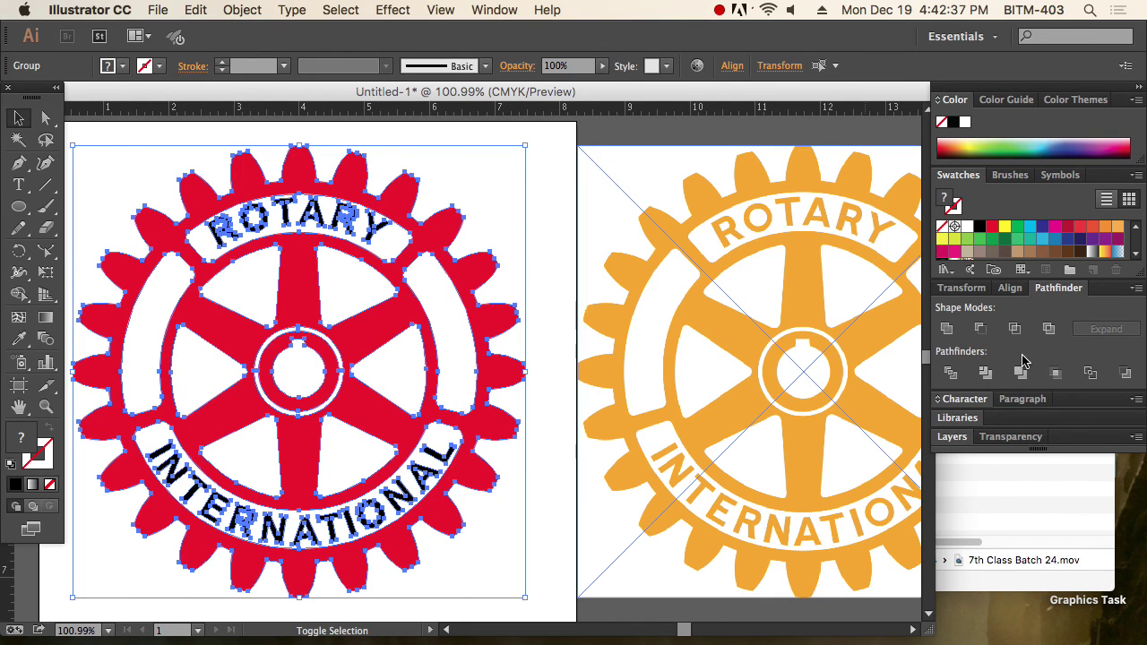
left_click(949, 329)
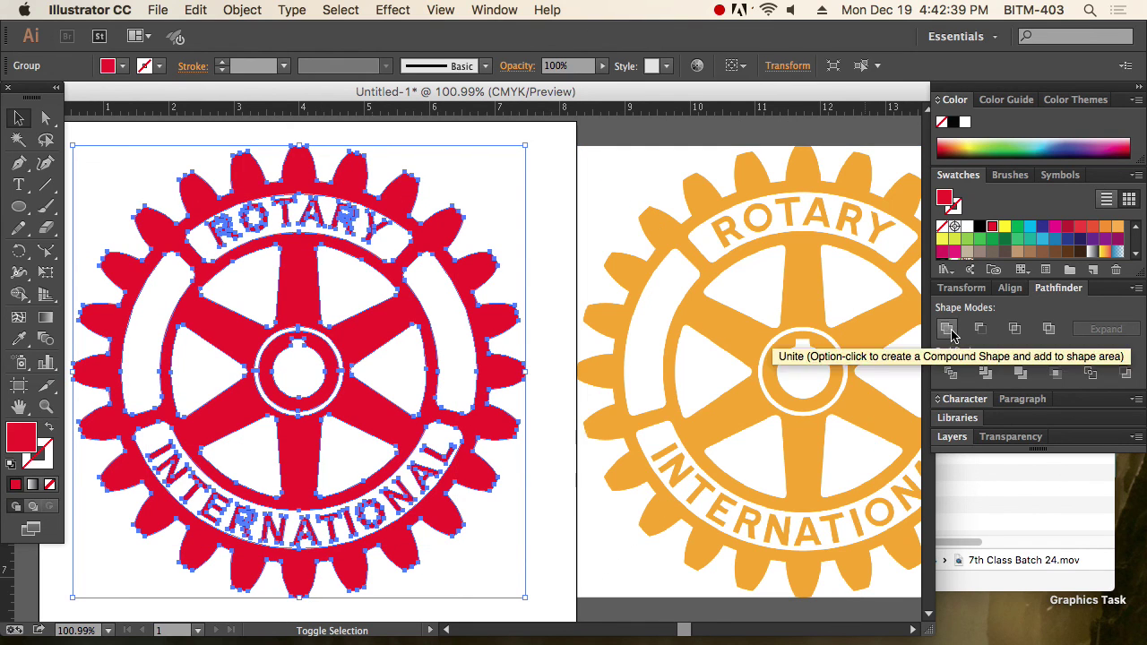
left_click(513, 574)
left_click(406, 558)
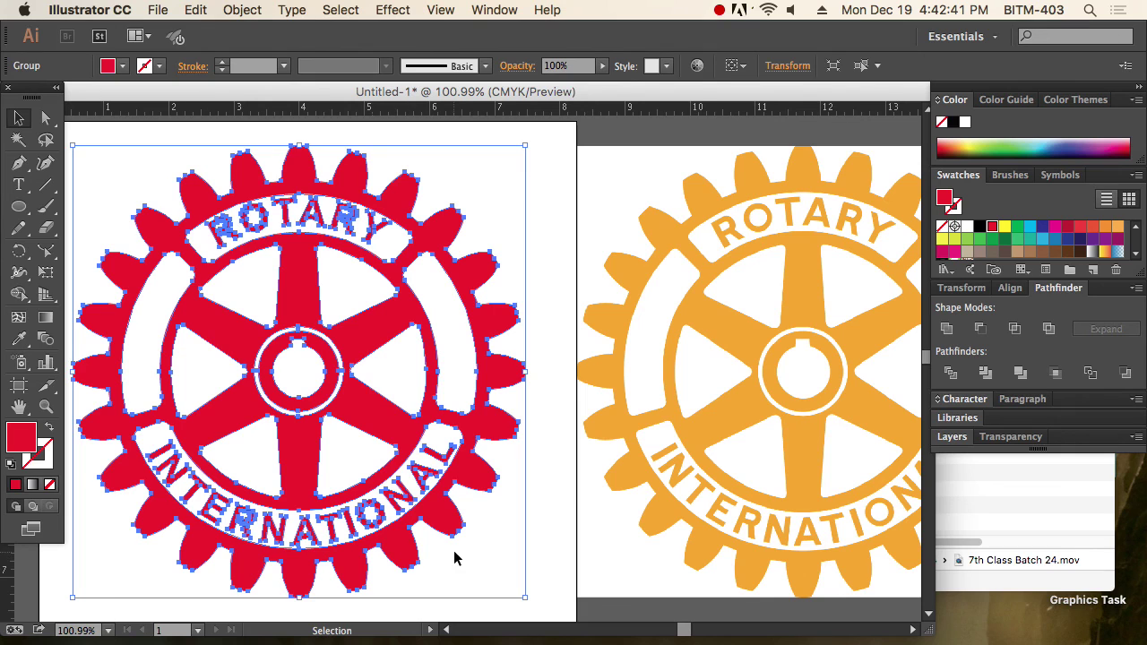